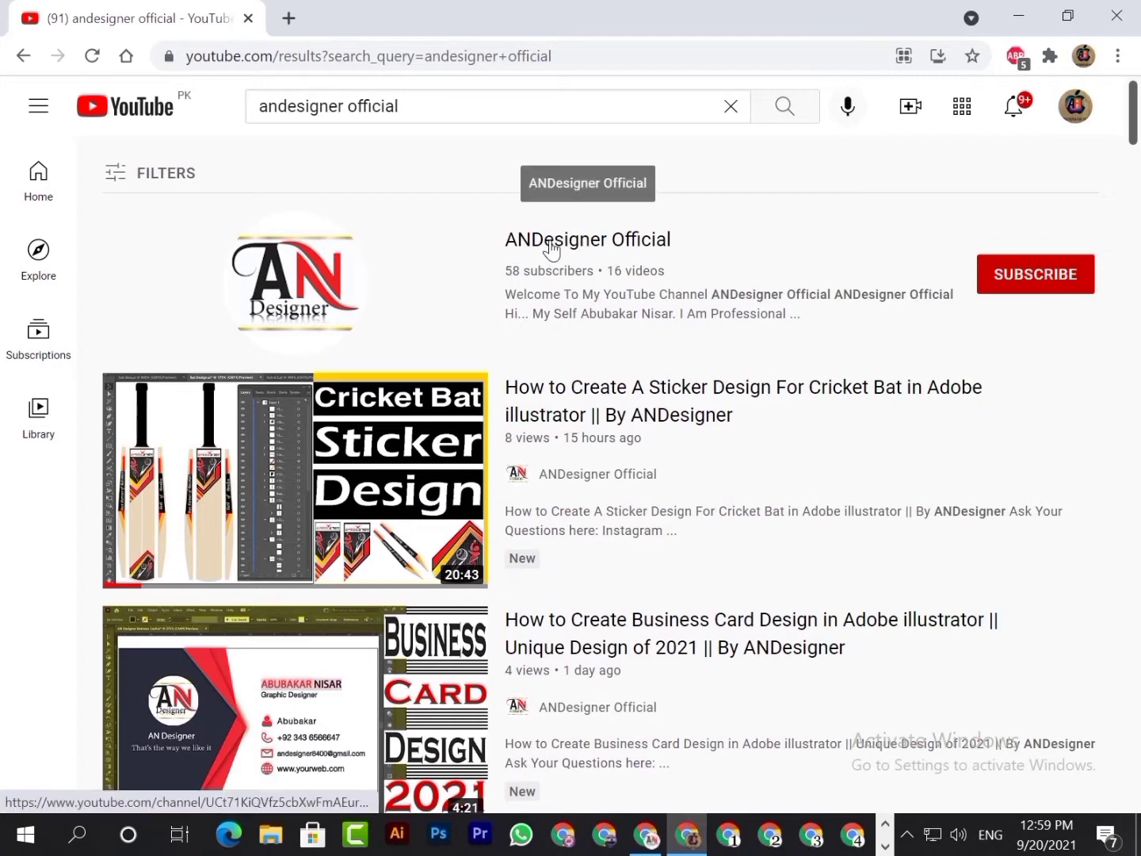
# - Open the ANDesigner Official channel, subscribe to it and set its notifications to All
pyautogui.click(549, 247)
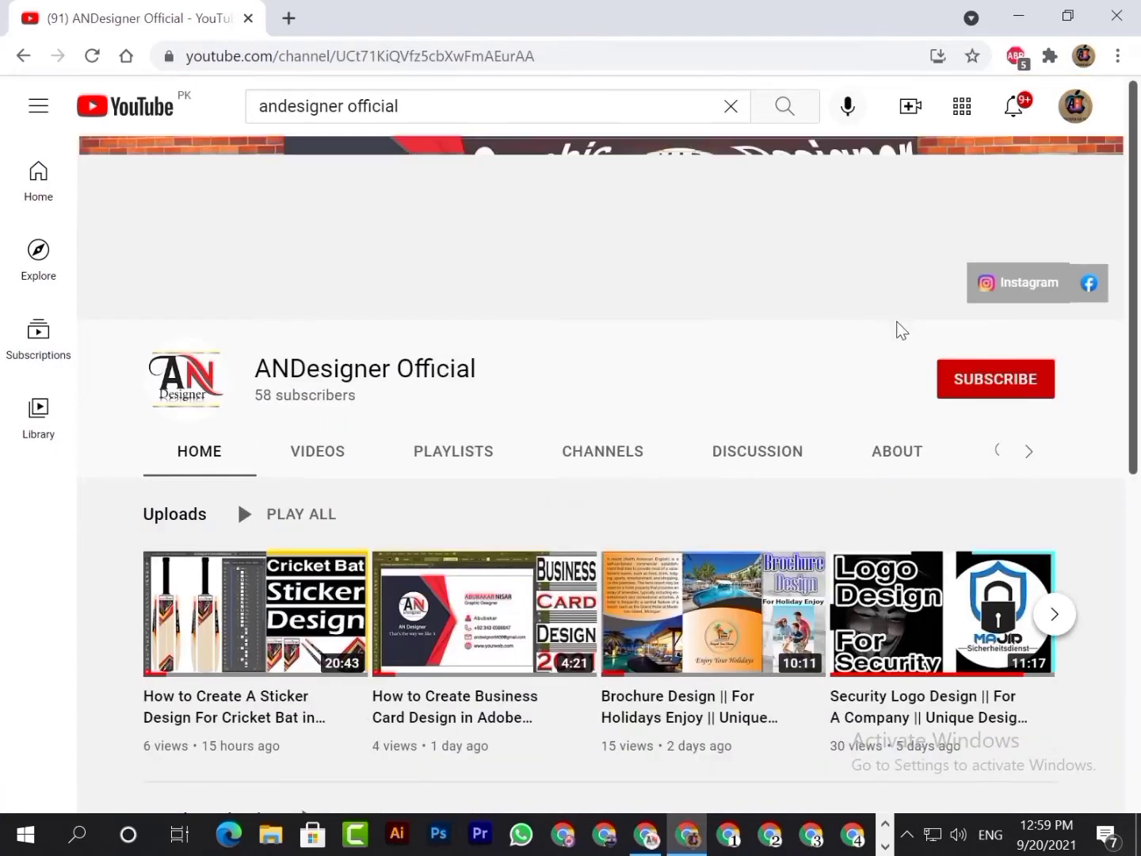
pyautogui.click(994, 381)
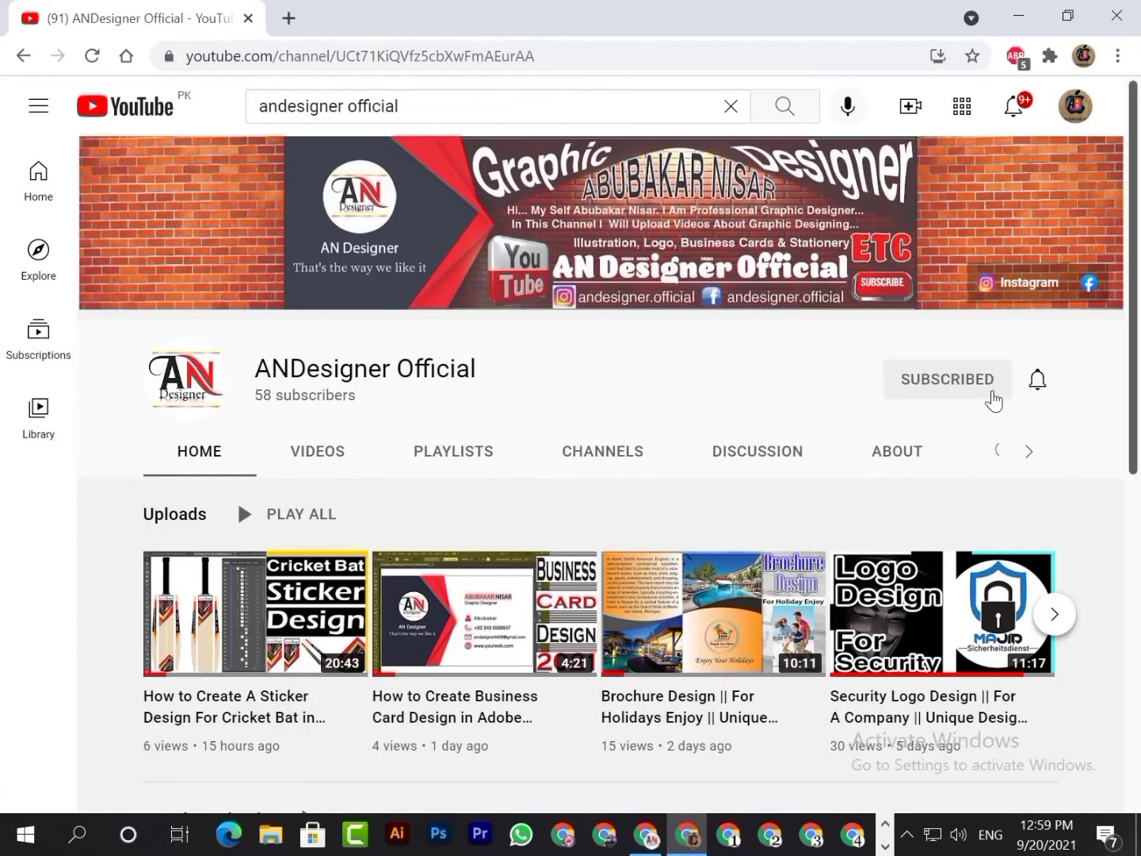
pyautogui.click(1037, 379)
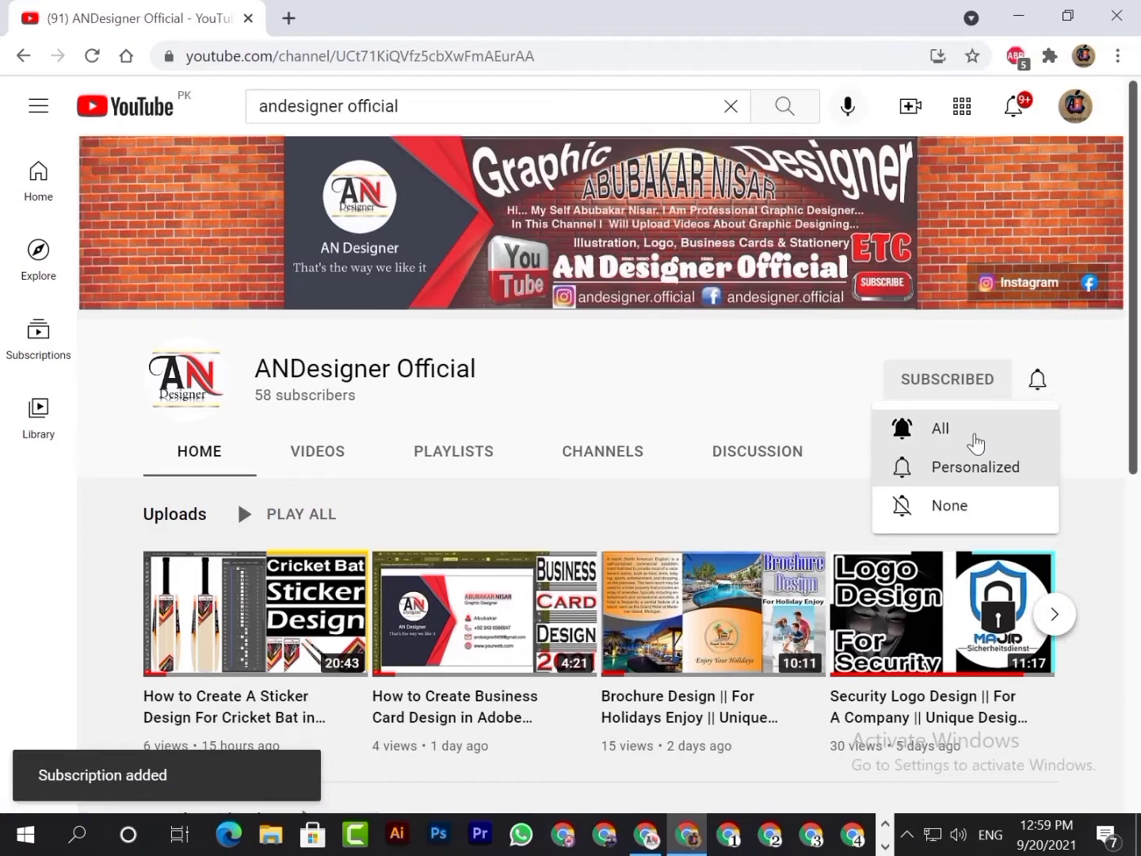
pyautogui.click(905, 440)
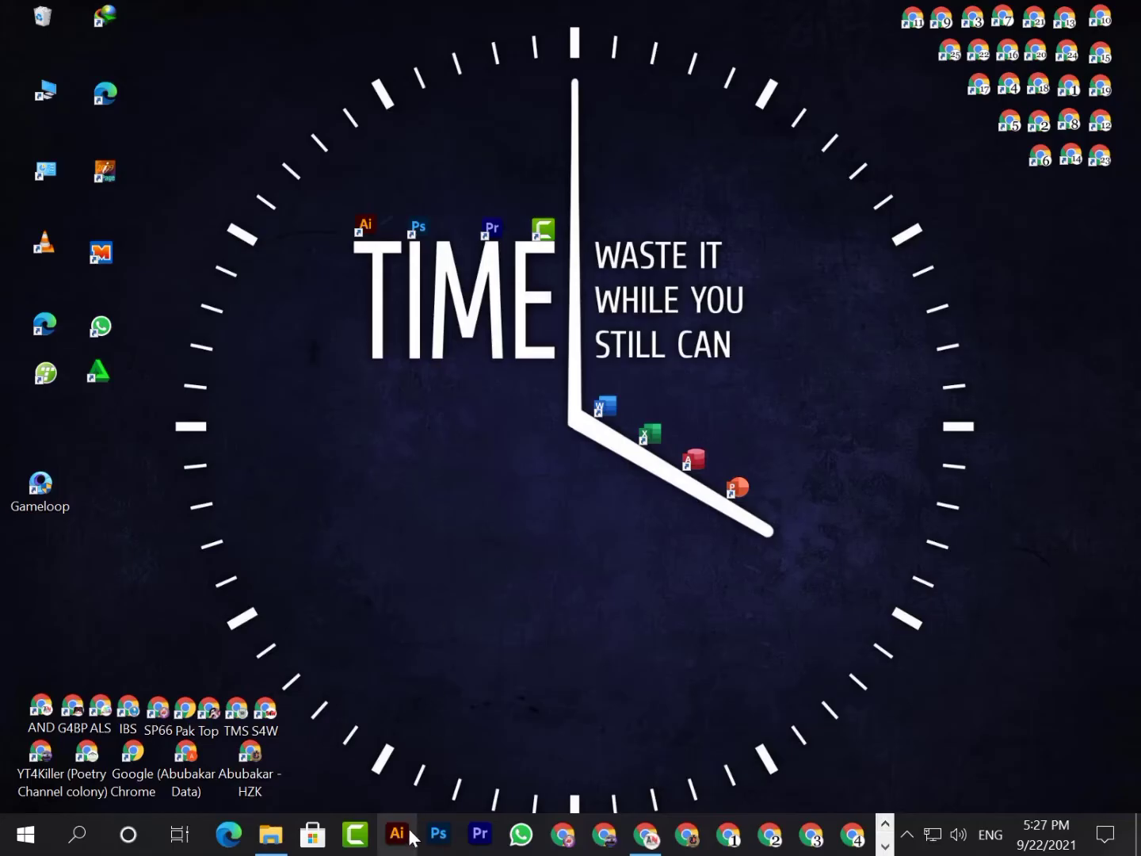
# - Switch to Adobe Illustrator and create a new landscape Letter document, 11 x 8.5 in, in RGB Color at 300 ppi
pyautogui.click(406, 837)
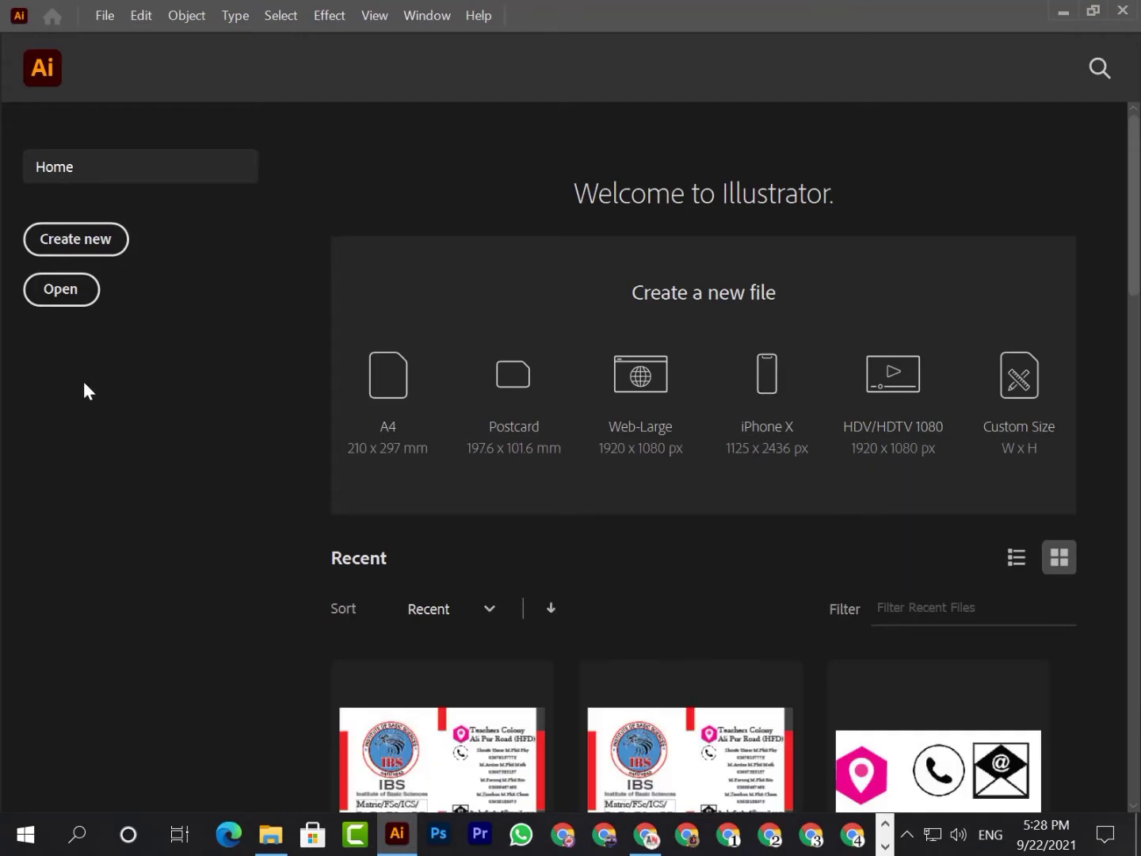
pyautogui.click(75, 239)
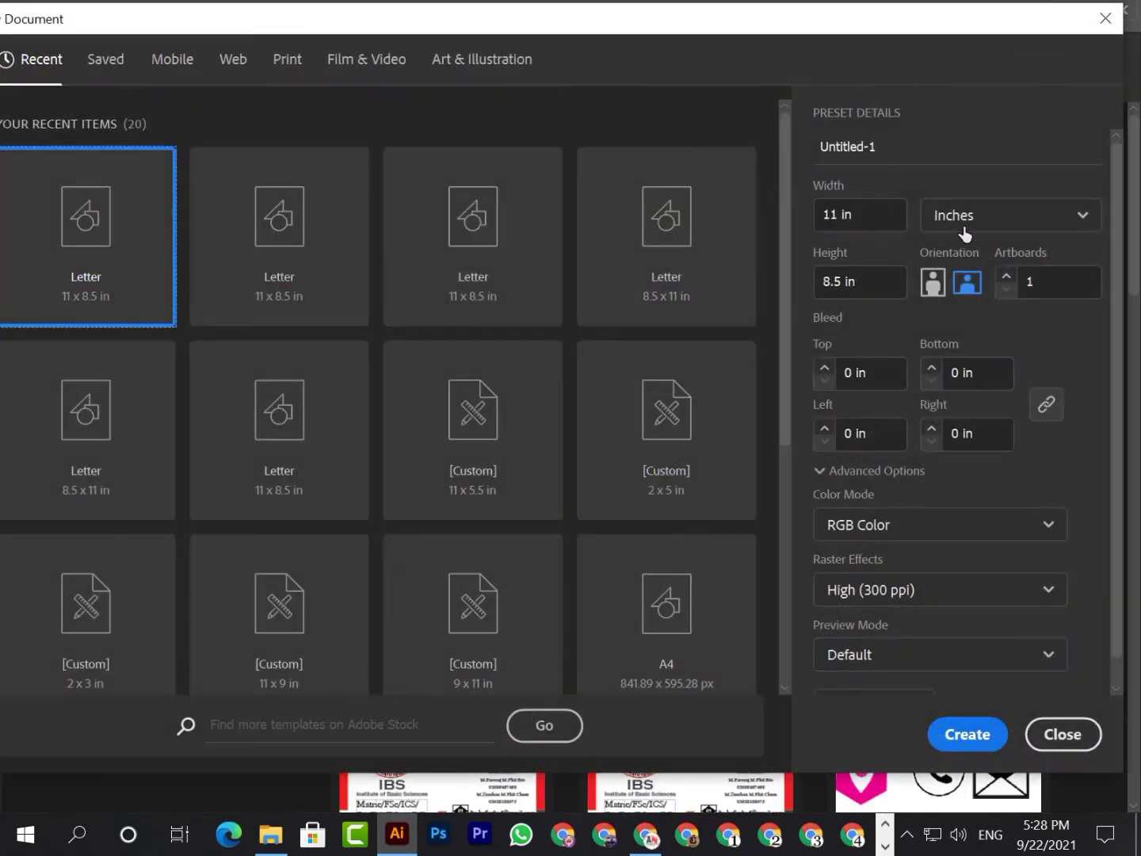
pyautogui.click(957, 729)
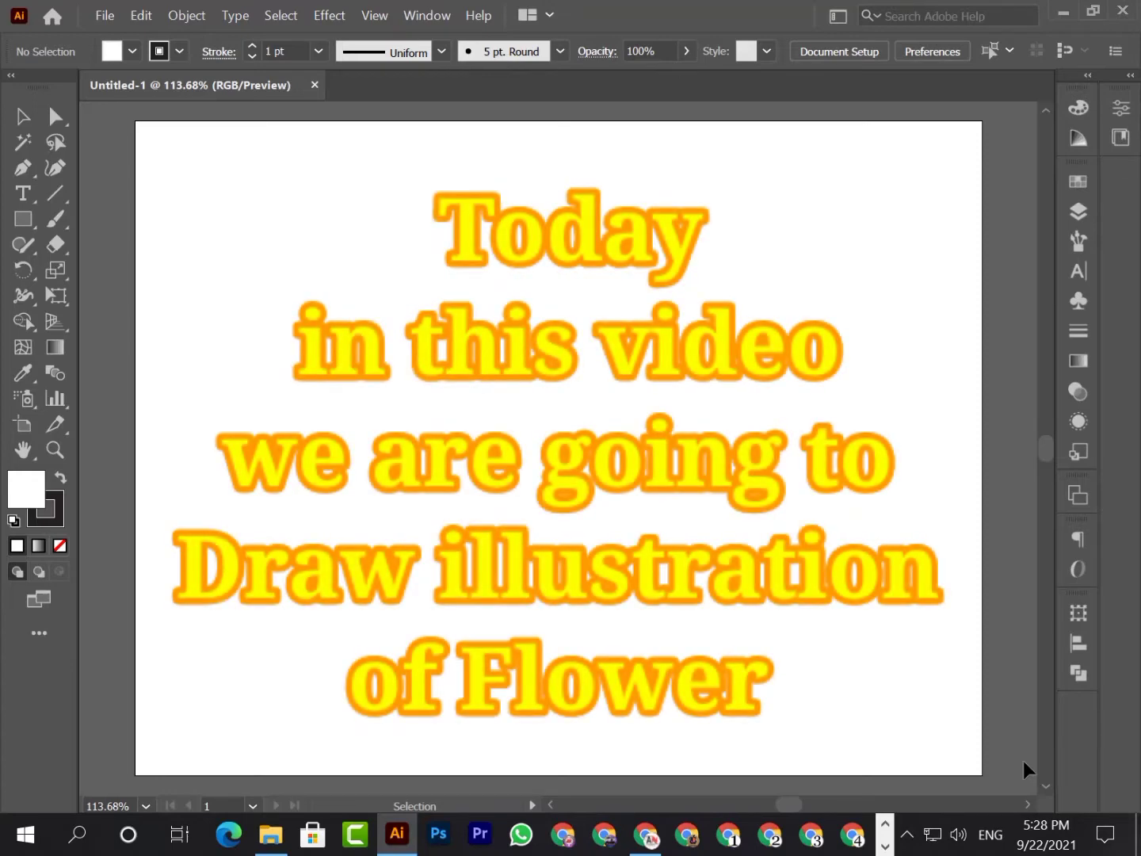
# - Place the flower image from the illistration folder into the new document and embed it
pyautogui.click(271, 834)
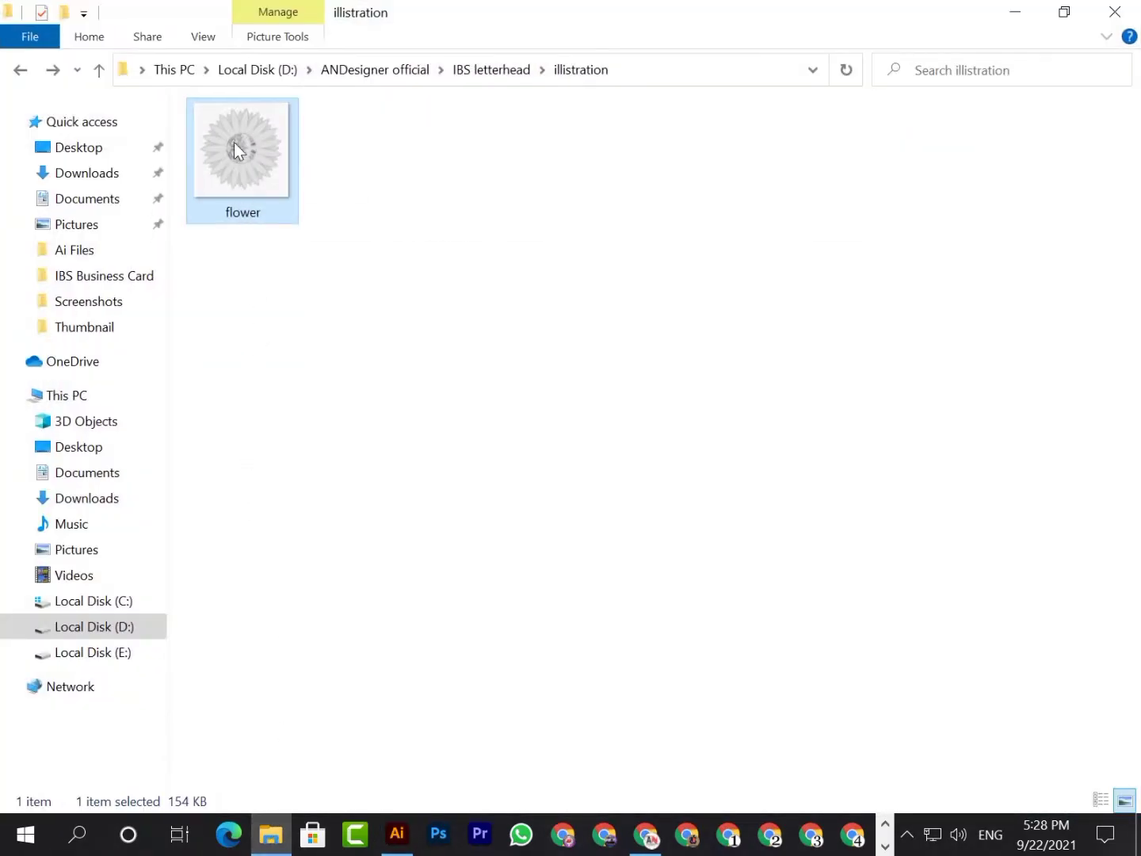
pyautogui.moveTo(235, 149); pyautogui.dragTo(568, 284)
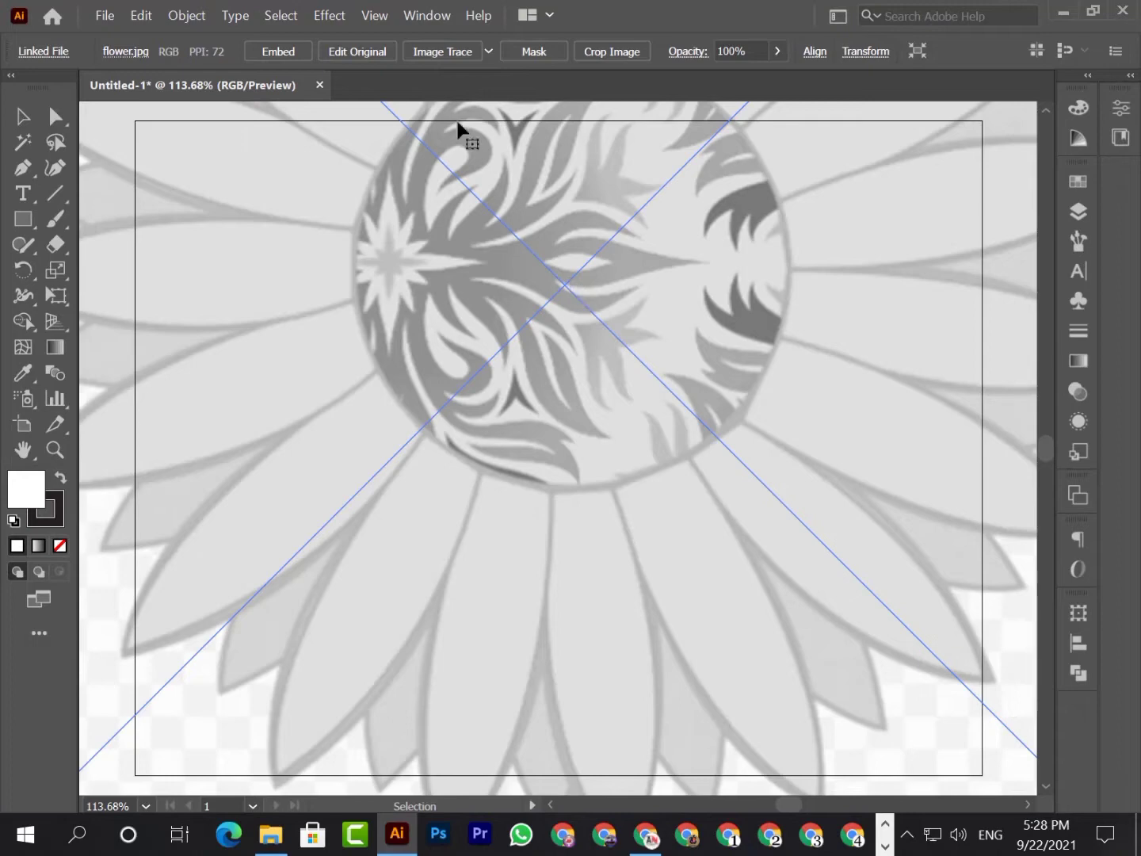
pyautogui.click(275, 51)
# - Scale the flower image down proportionally to fit inside the artboard and move it toward the artboard's left side
pyautogui.scroll(-5, 626, 515)
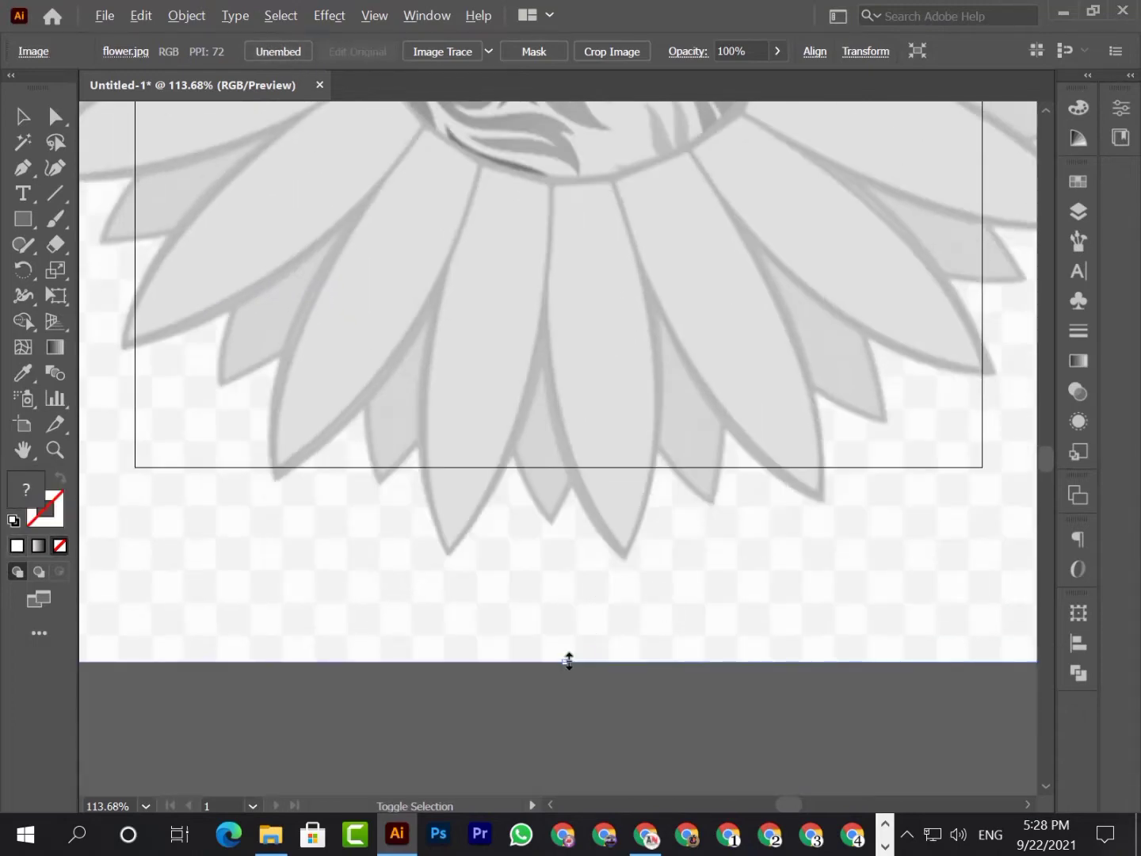
pyautogui.moveTo(569, 660); pyautogui.dragTo(552, 262)
pyautogui.scroll(5, 621, 619)
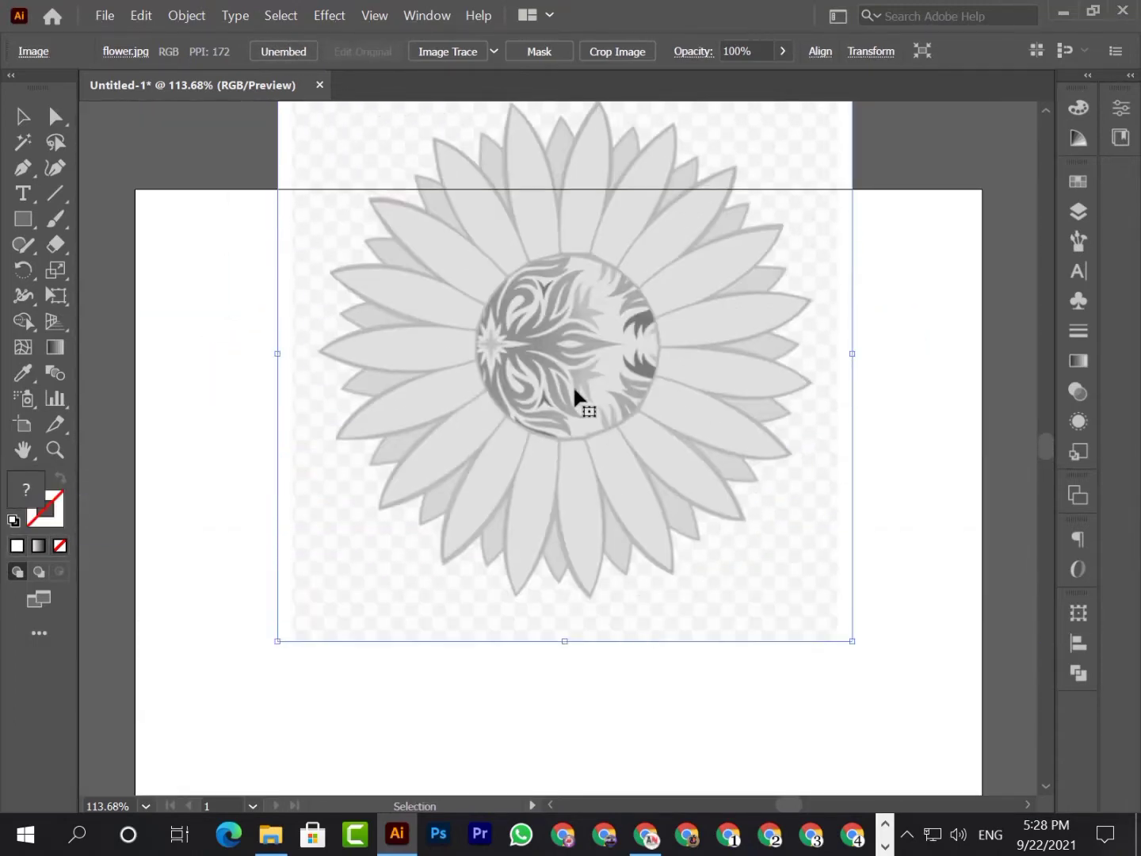
pyautogui.moveTo(576, 393); pyautogui.dragTo(560, 546)
pyautogui.click(146, 806)
pyautogui.click(176, 783)
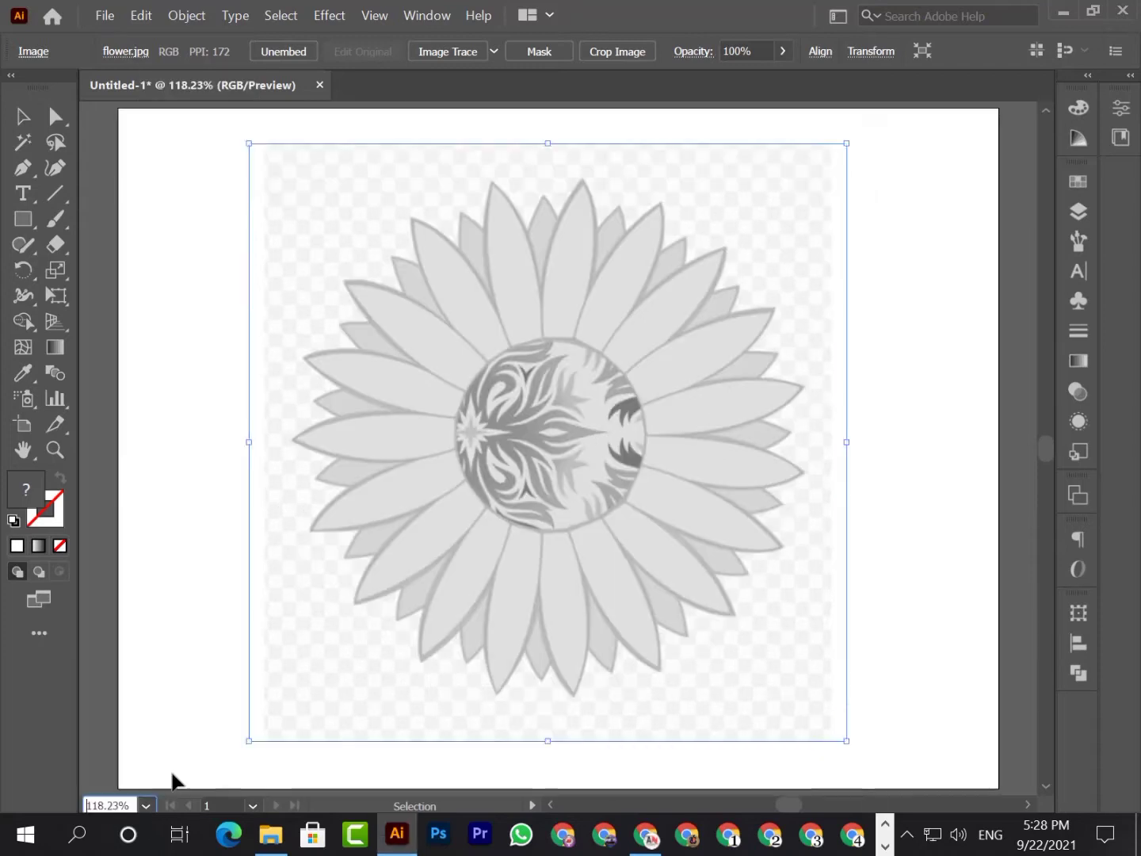
pyautogui.moveTo(553, 740); pyautogui.dragTo(548, 757)
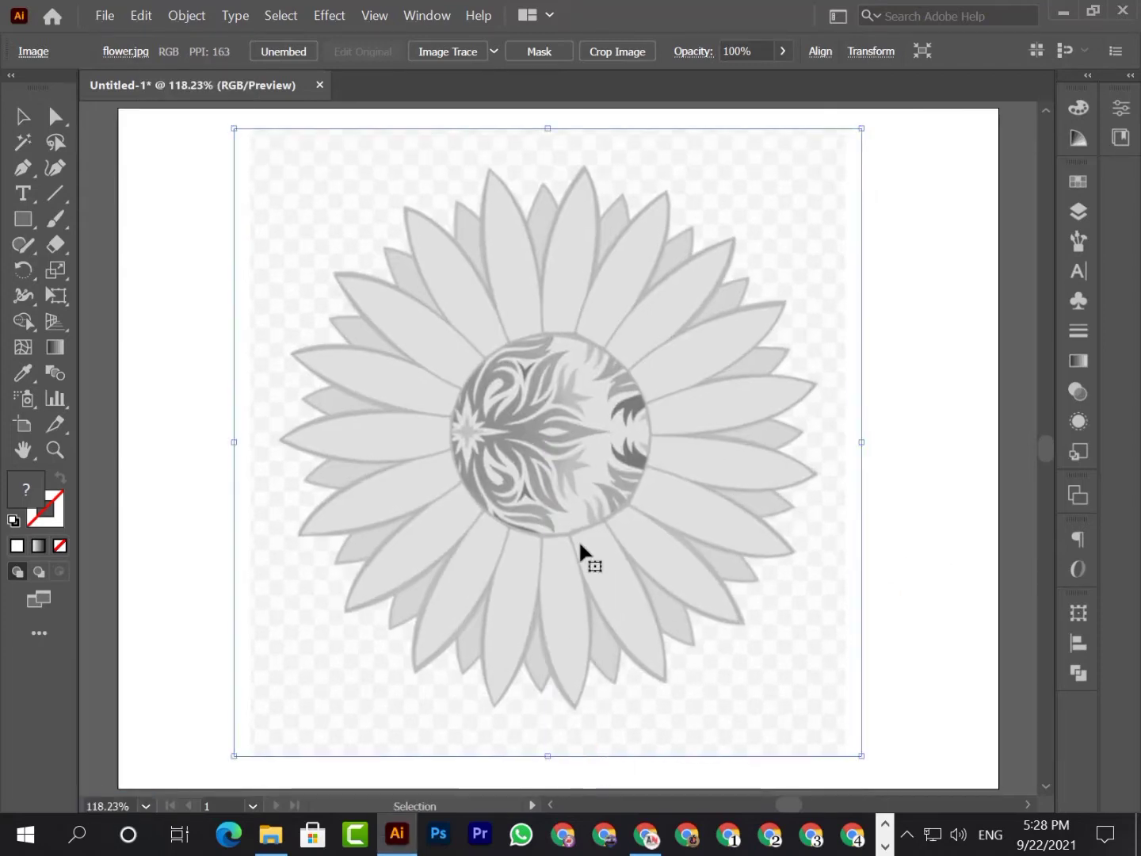
pyautogui.moveTo(581, 554); pyautogui.dragTo(479, 559)
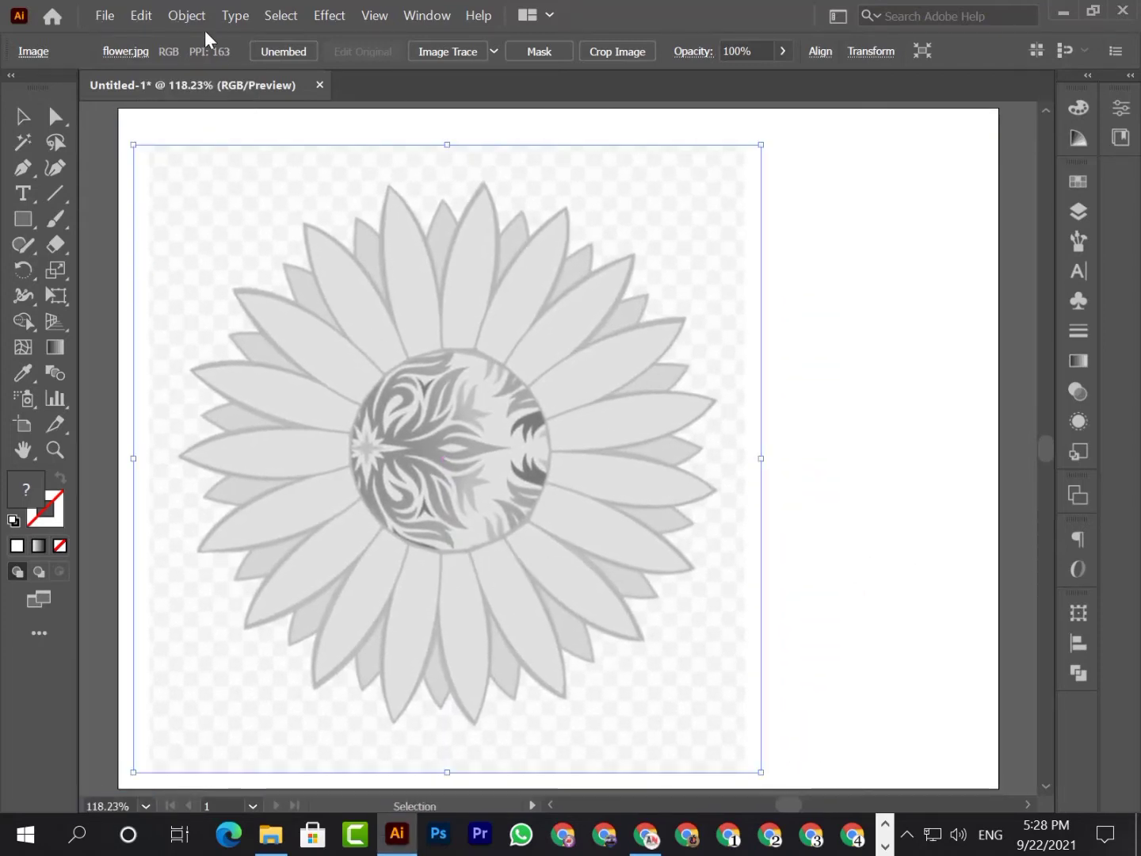
# - Lock the selected flower image as a tracing template
pyautogui.click(187, 15)
pyautogui.moveTo(265, 156)
pyautogui.click(474, 154)
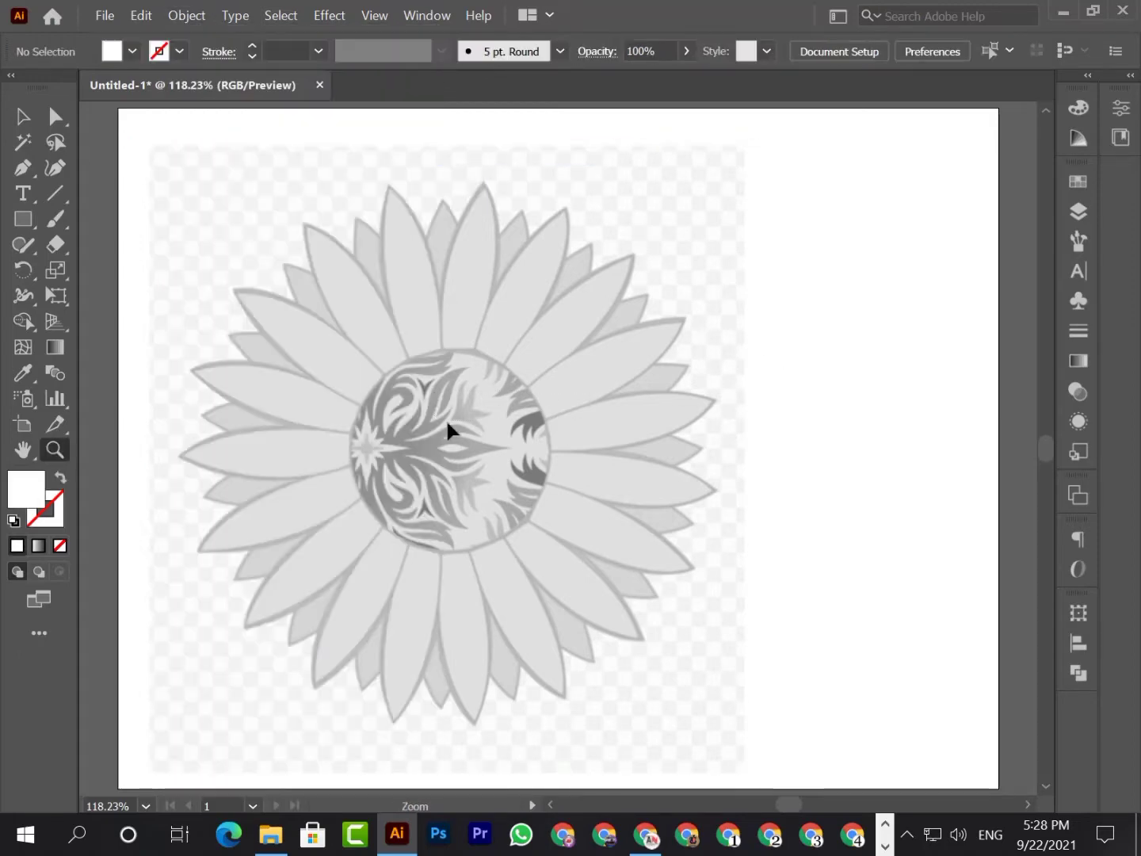
# - Draw a white circle without a stroke over the flower's centre disc and align it with the disc's outline
pyautogui.click(472, 502)
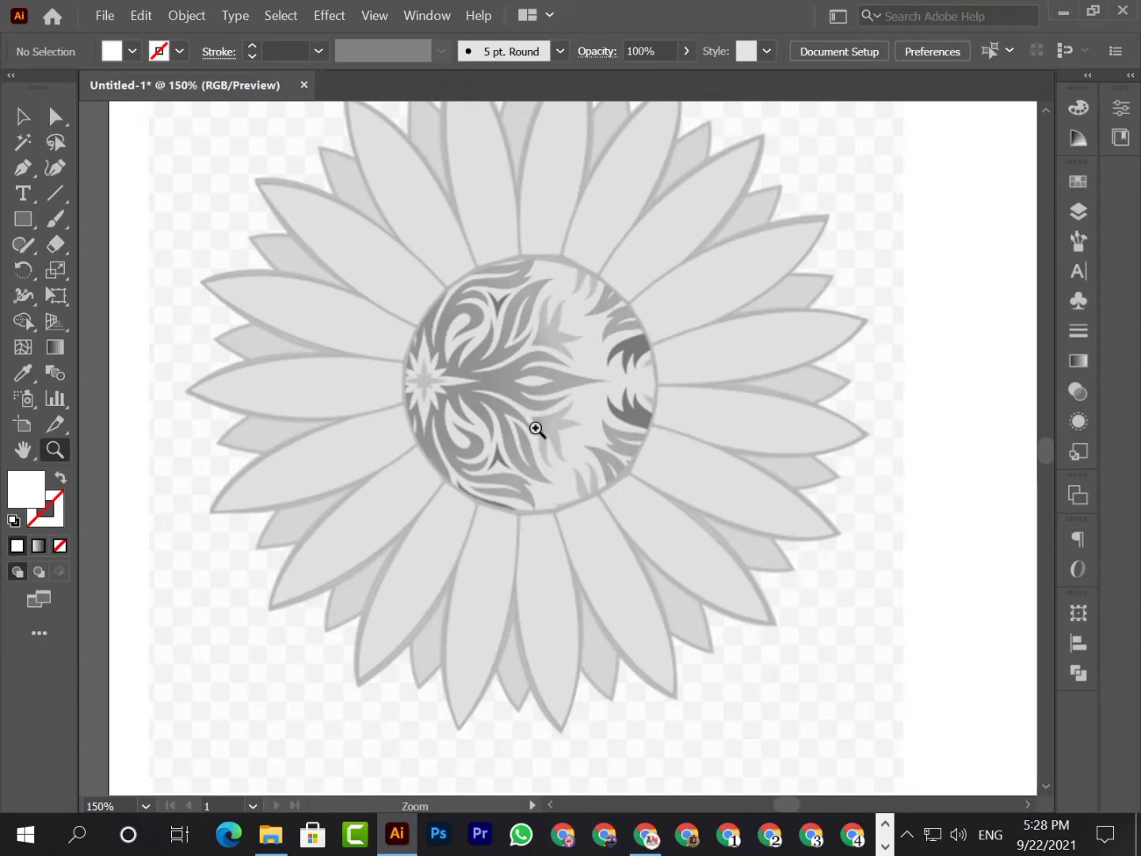
pyautogui.click(560, 403)
pyautogui.click(19, 169)
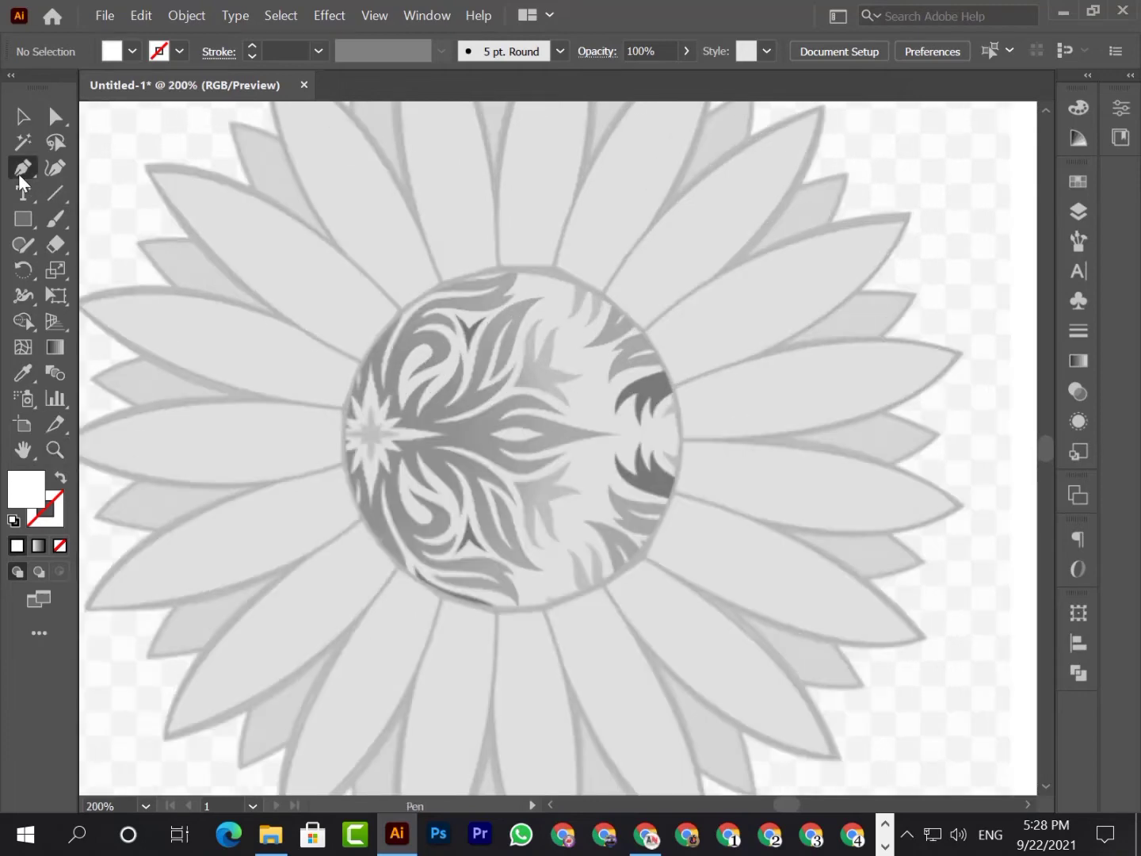
pyautogui.click(22, 218)
pyautogui.click(107, 271)
pyautogui.moveTo(505, 451); pyautogui.dragTo(633, 623)
pyautogui.click(24, 117)
pyautogui.moveTo(442, 397); pyautogui.dragTo(450, 385)
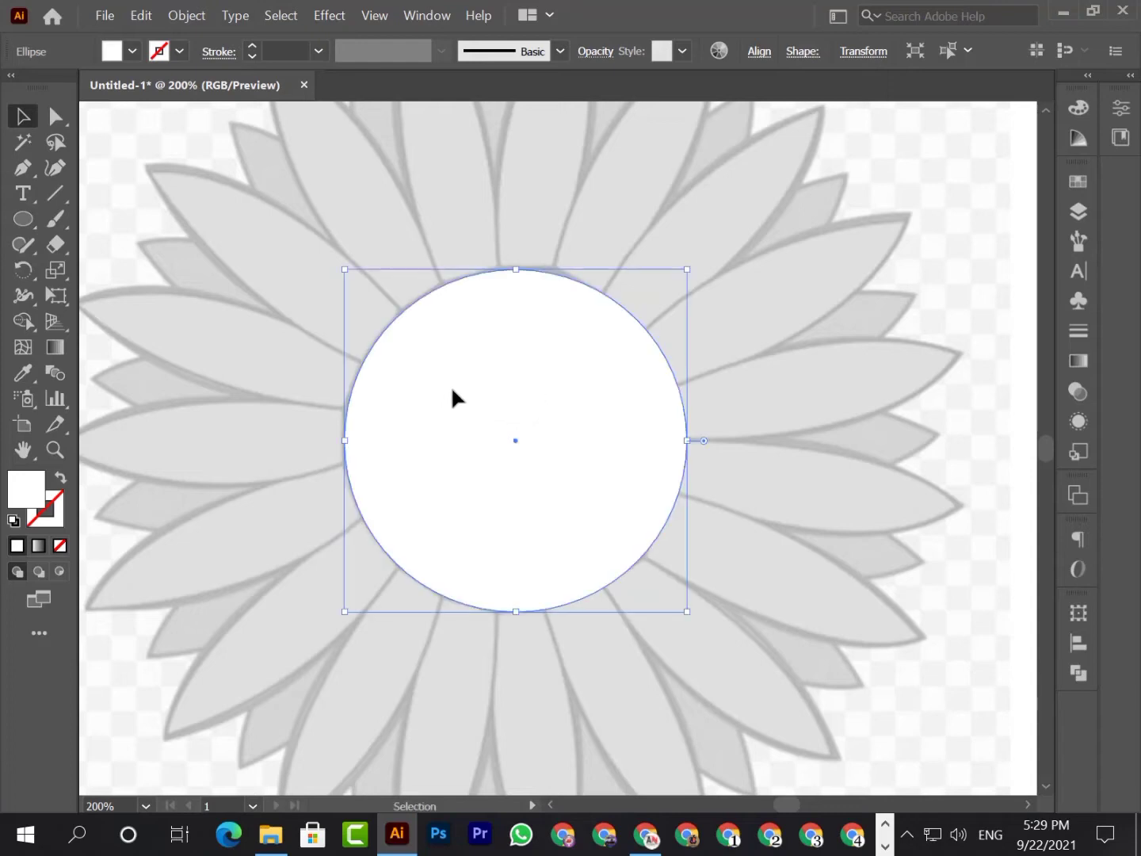
# - Resize and nudge the white circle so that it closely fits the flower's centre disc
pyautogui.moveTo(515, 611); pyautogui.dragTo(514, 607)
pyautogui.press('Left')
pyautogui.press('Left')
pyautogui.press('Left')
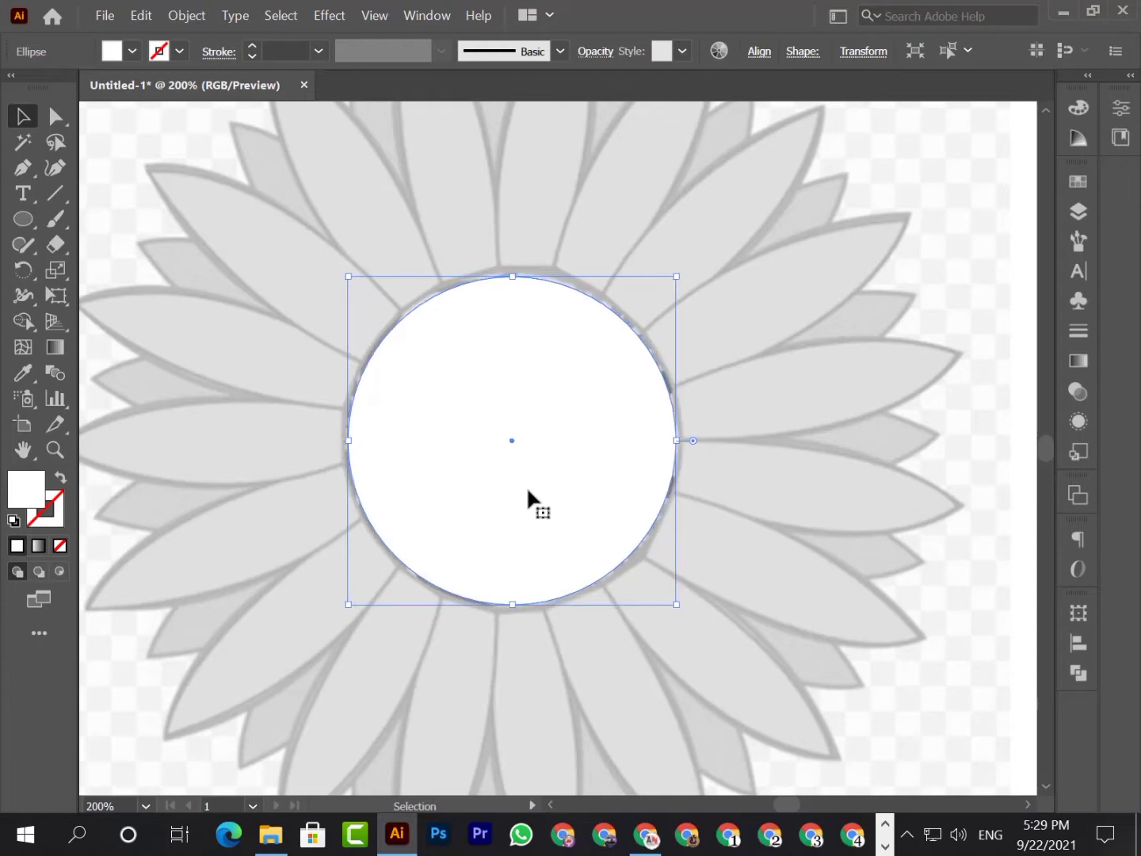
pyautogui.press('Right')
pyautogui.moveTo(512, 278); pyautogui.dragTo(513, 271)
pyautogui.press('Right')
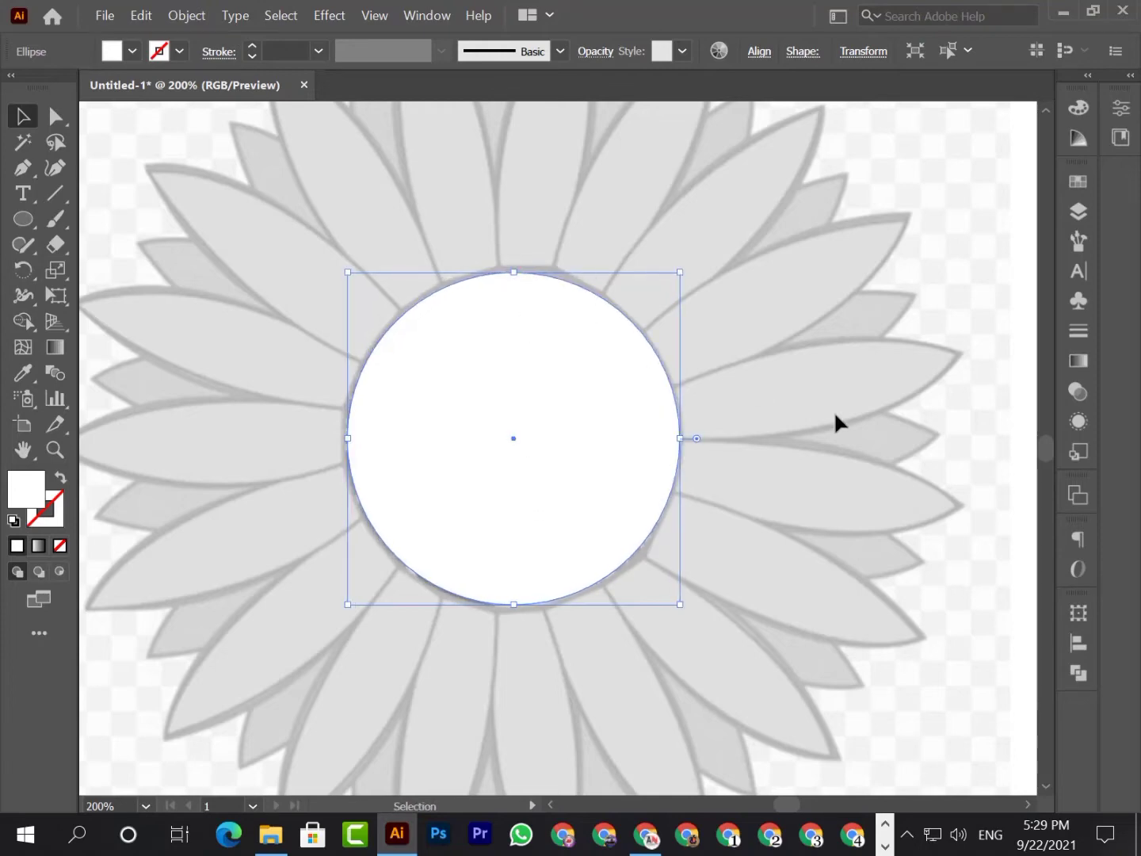
pyautogui.click(862, 433)
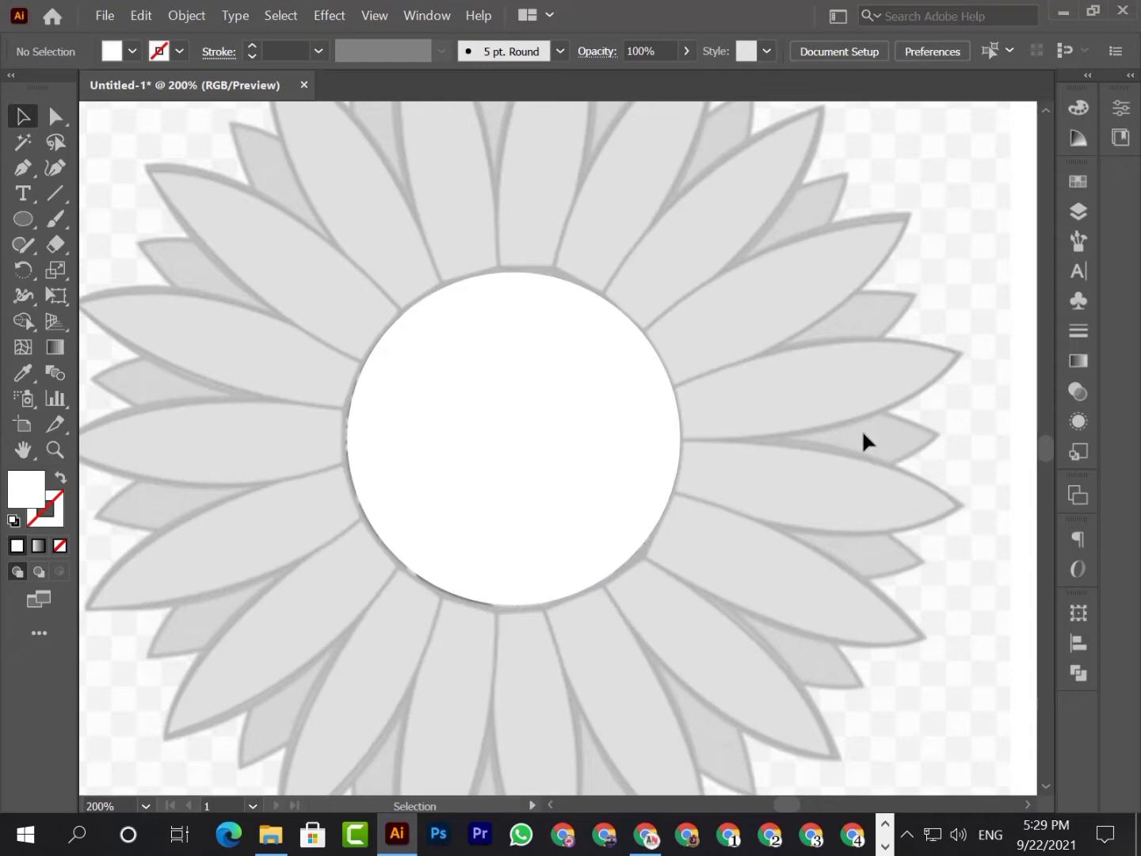
# - Expand Layer 1 and lock the ellipse covering the flower's centre
pyautogui.click(552, 428)
pyautogui.click(1076, 210)
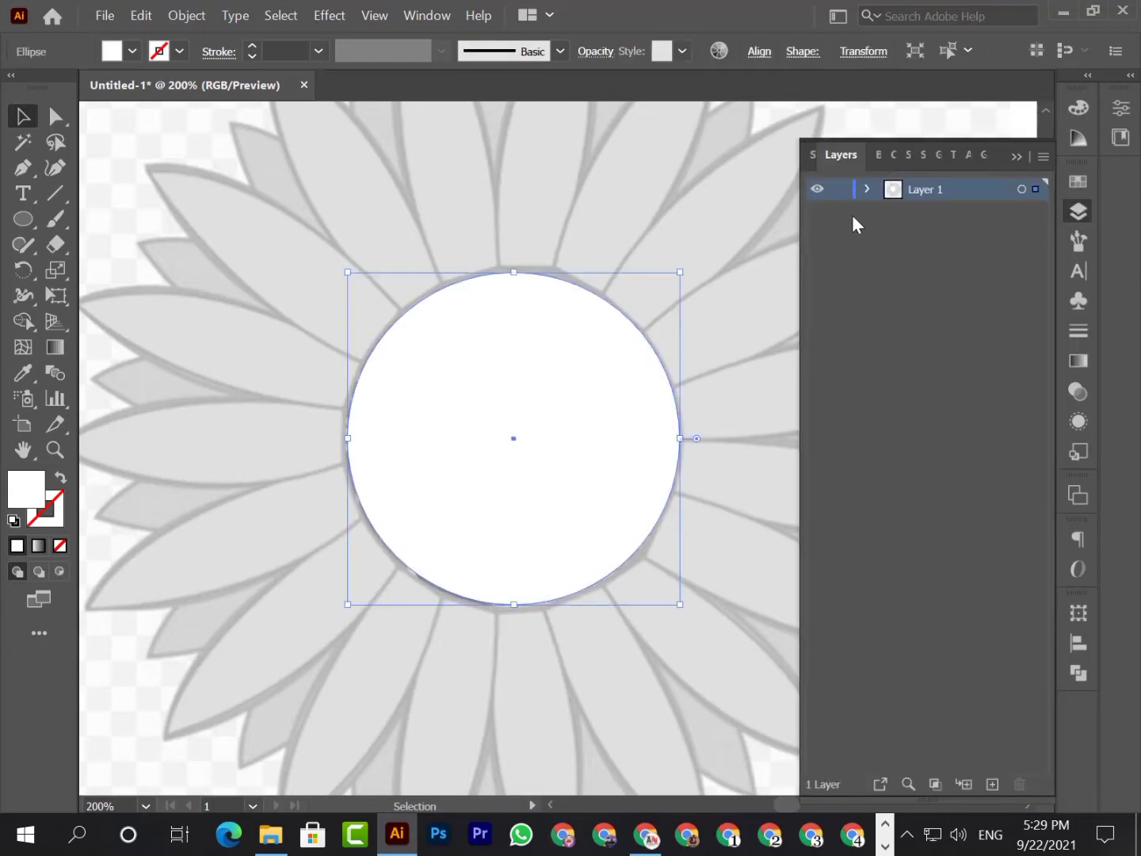
pyautogui.click(865, 189)
pyautogui.click(837, 214)
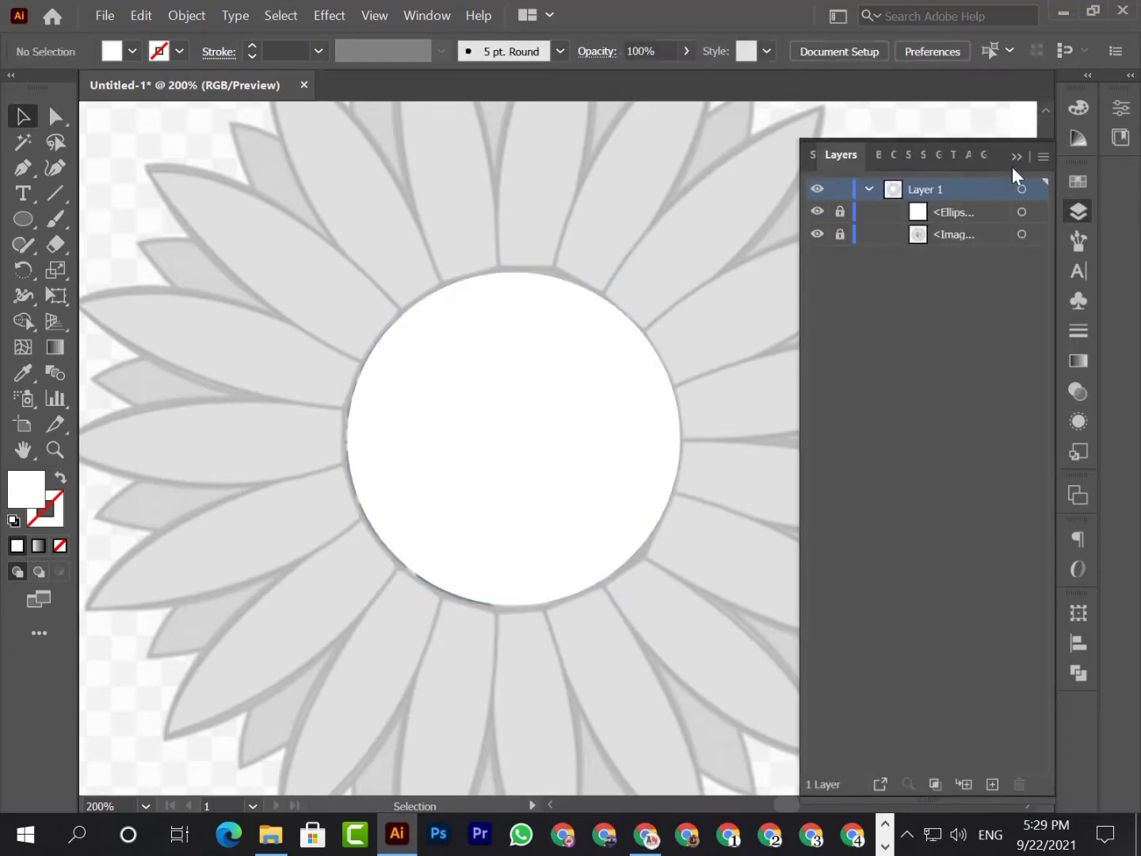
pyautogui.click(1016, 156)
# - Trace the lower-left front petal beside the centre disc with the Pen tool as a closed curved path
pyautogui.moveTo(415, 587); pyautogui.dragTo(501, 411)
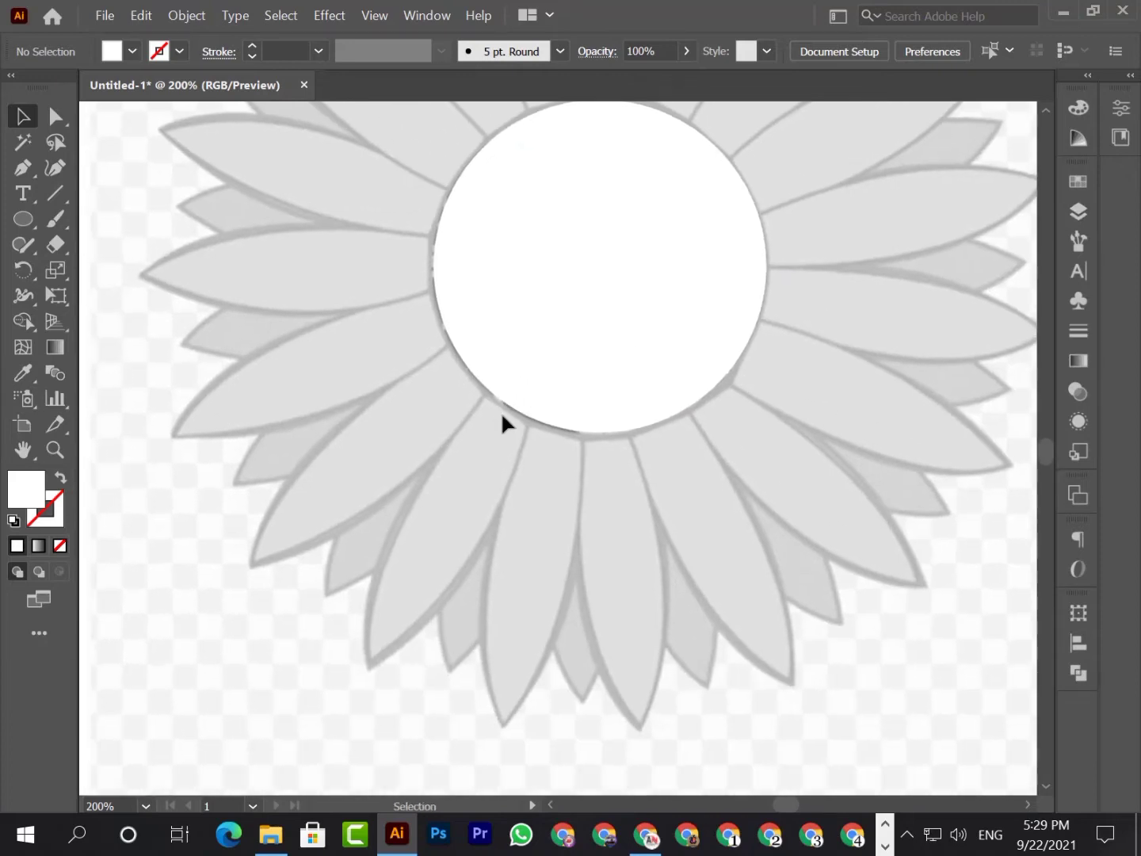
pyautogui.moveTo(439, 506); pyautogui.dragTo(460, 356)
pyautogui.press('p')
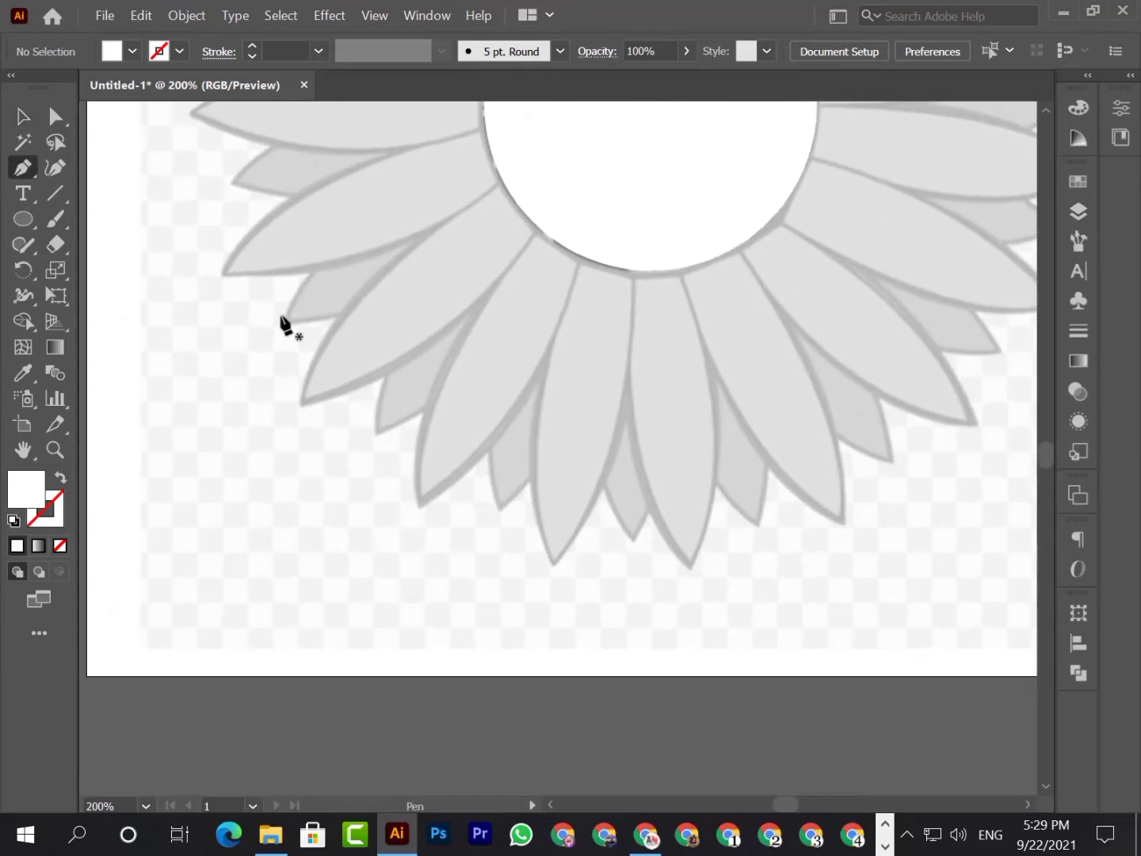
pyautogui.click(537, 232)
pyautogui.moveTo(422, 500); pyautogui.dragTo(440, 623)
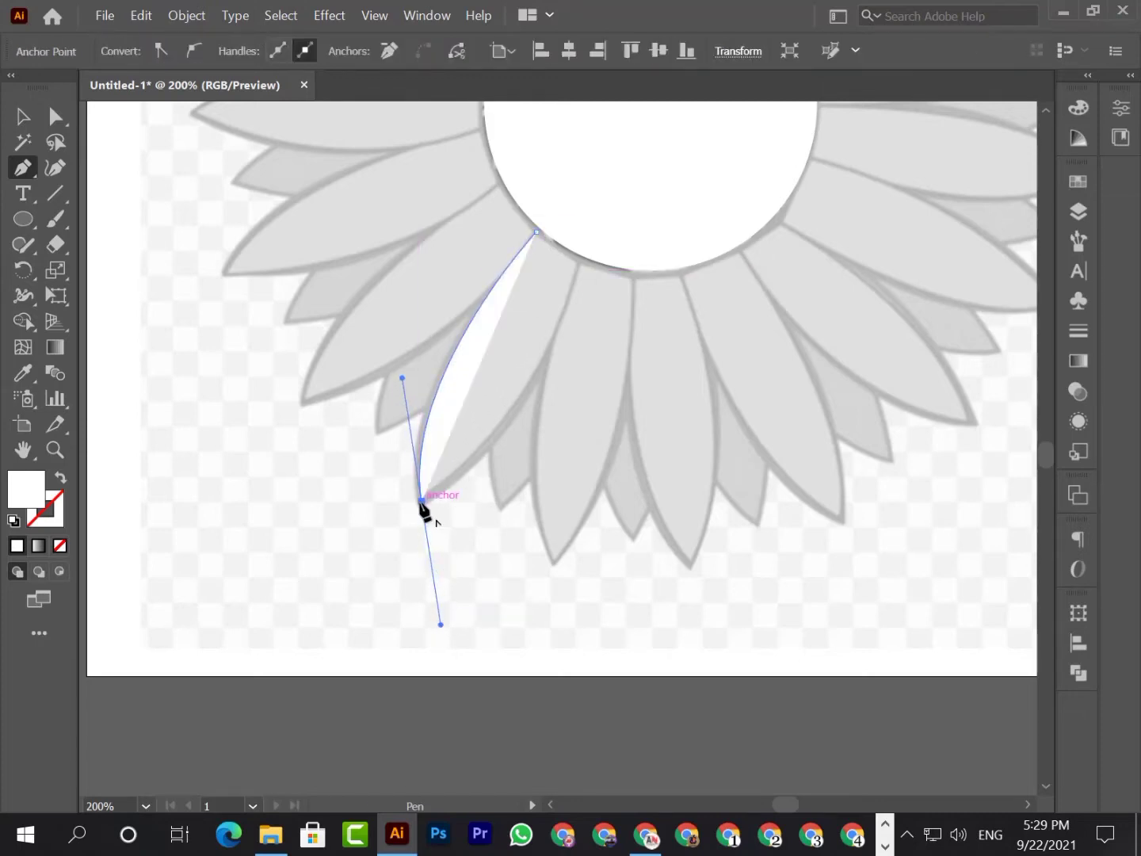
pyautogui.click(422, 501)
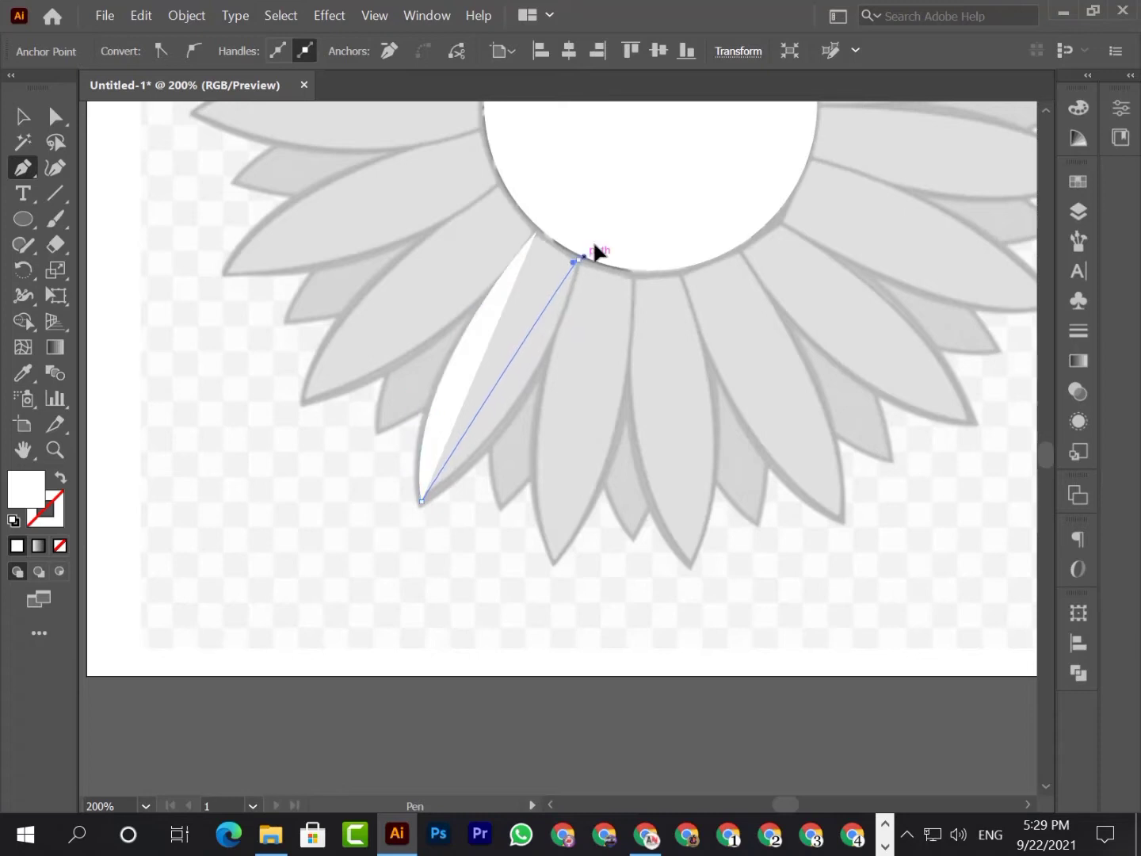
pyautogui.moveTo(578, 260); pyautogui.dragTo(626, 177)
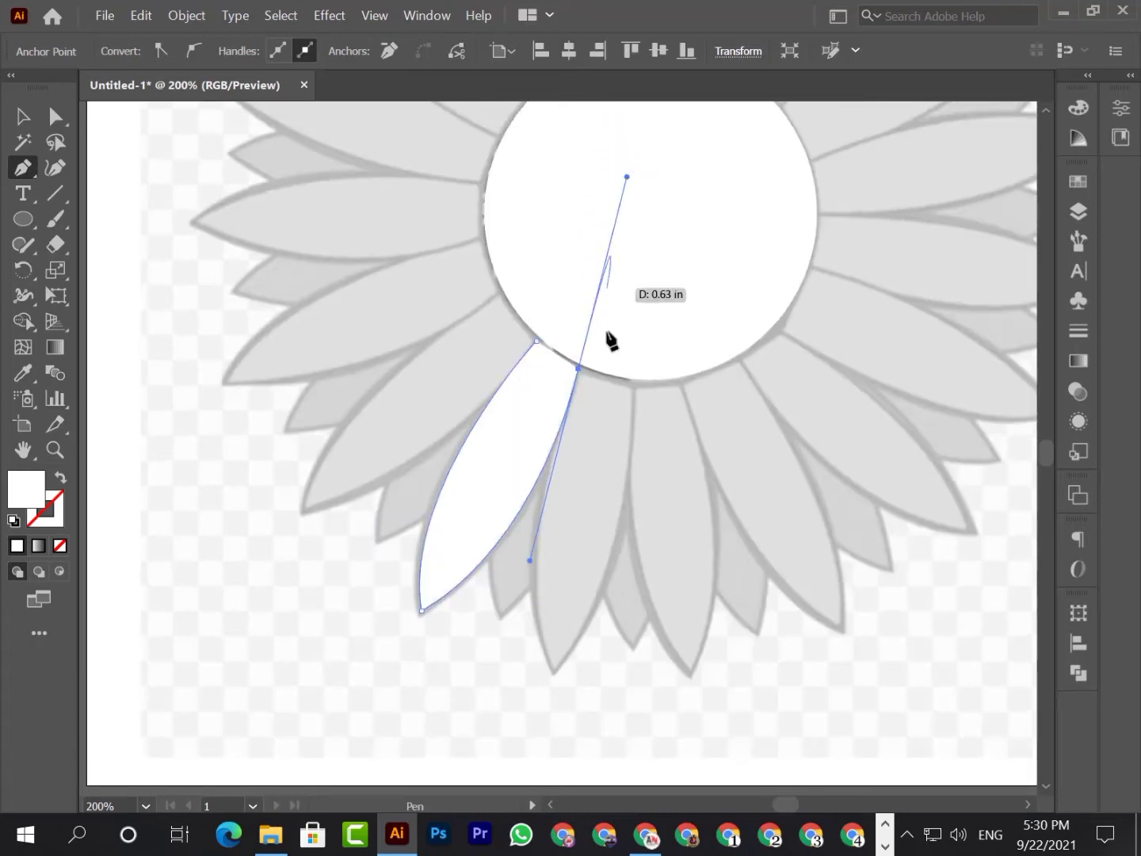
pyautogui.click(577, 367)
pyautogui.click(536, 342)
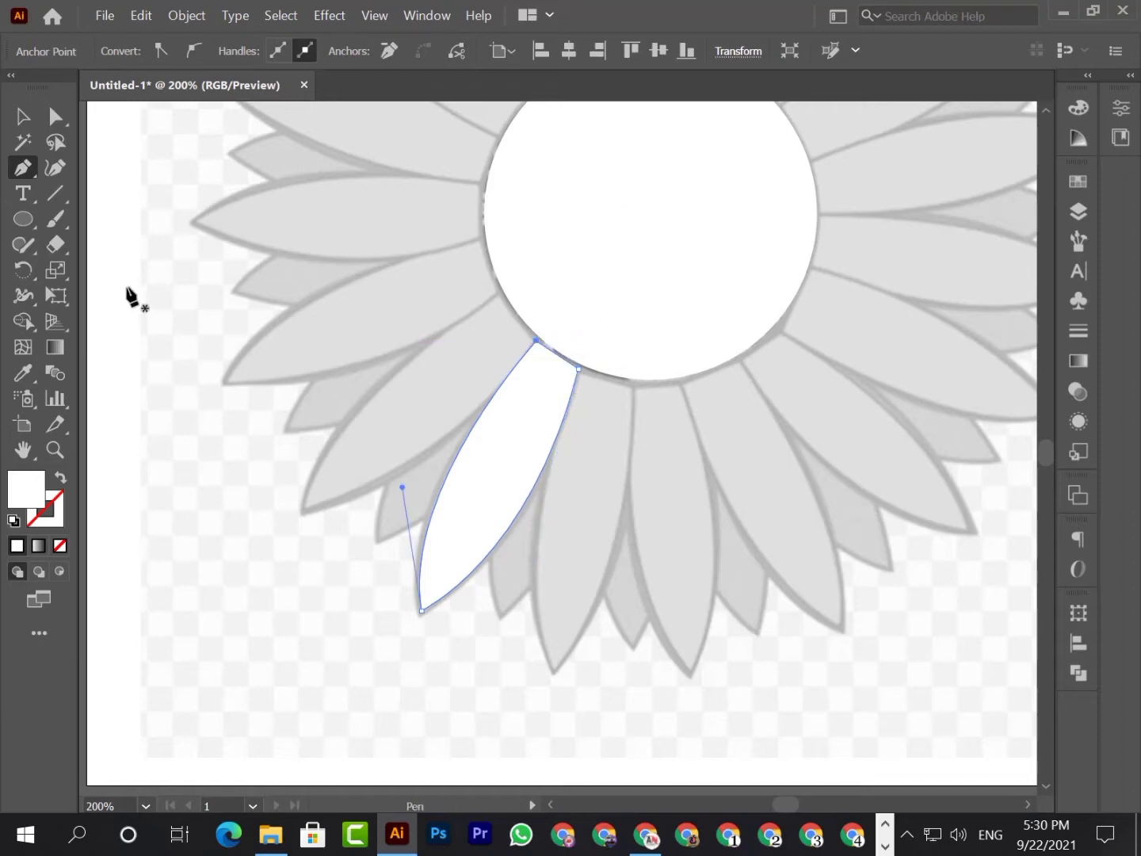
# - Give the traced petal no fill and a red stroke
pyautogui.click(24, 118)
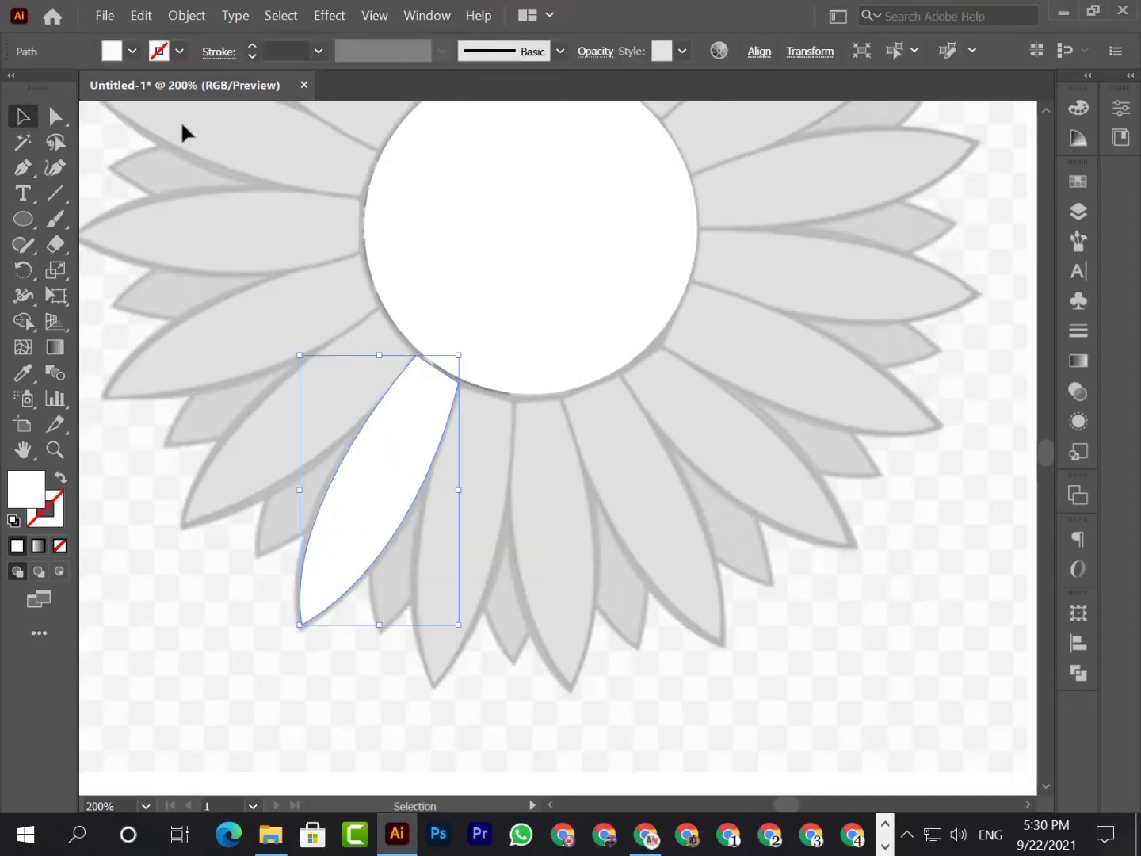
pyautogui.click(134, 51)
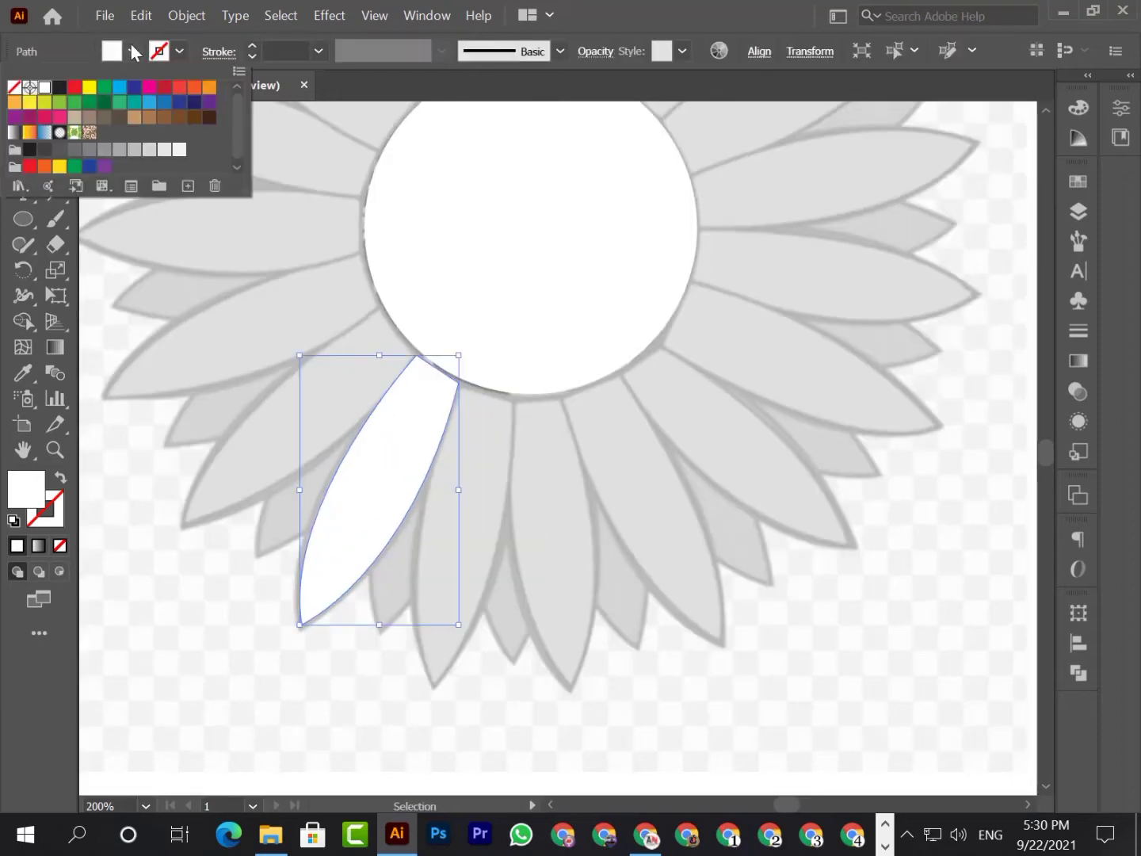
pyautogui.click(14, 87)
pyautogui.click(180, 53)
pyautogui.click(75, 88)
pyautogui.click(571, 427)
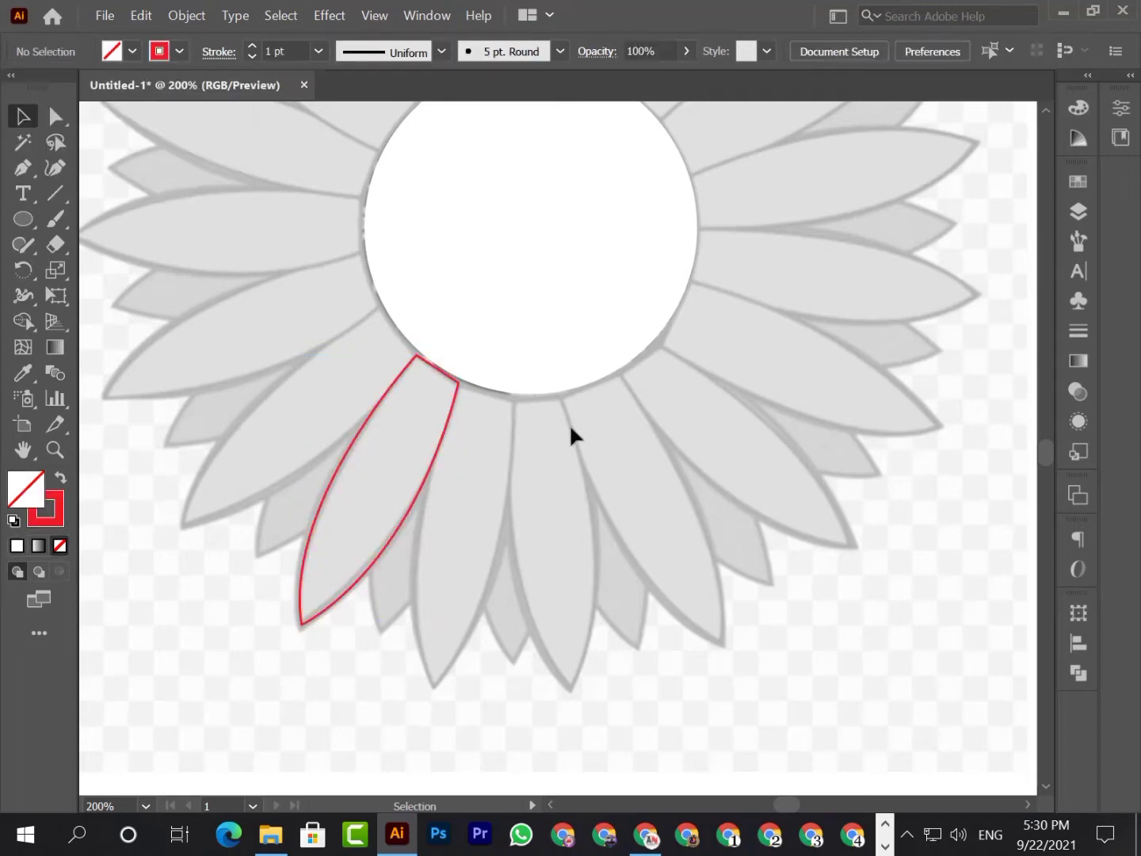
# - Trace the bottom front petal directly beside the red-outlined one with the Pen tool as a closed curved path, then deselect it
pyautogui.click(23, 168)
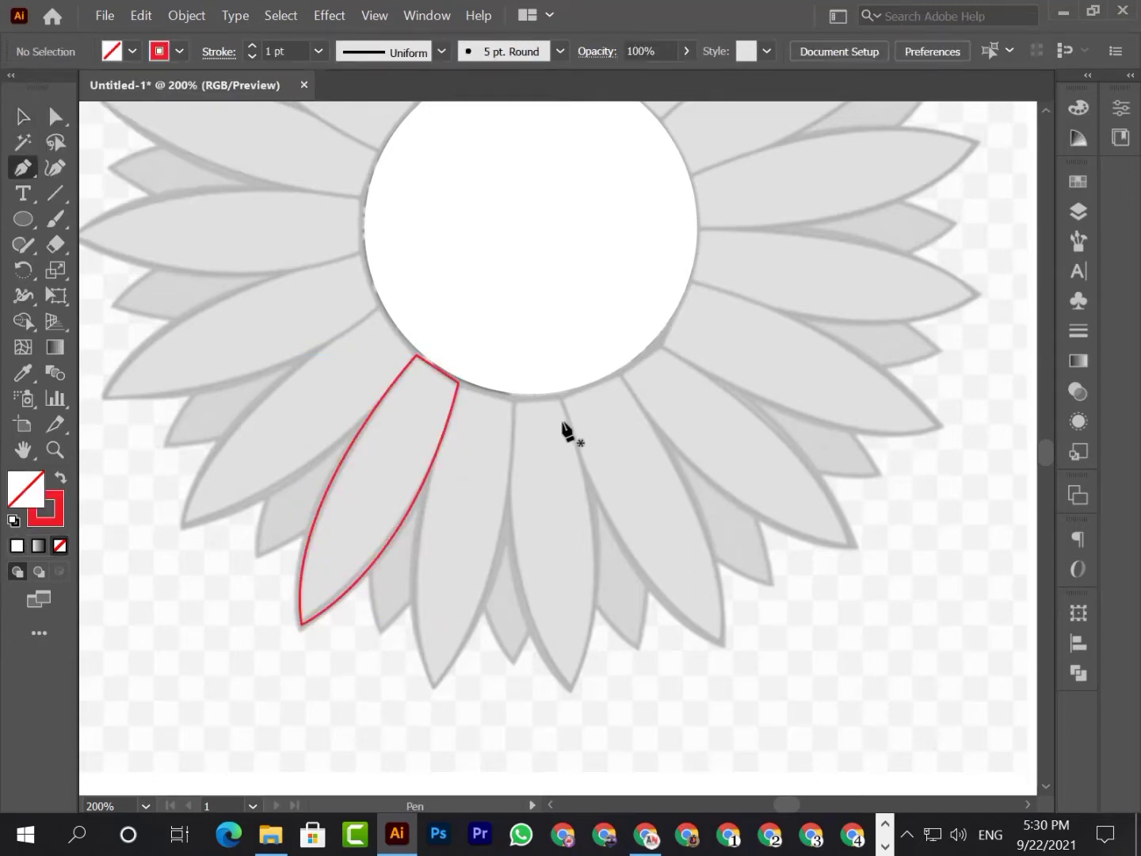
pyautogui.click(458, 383)
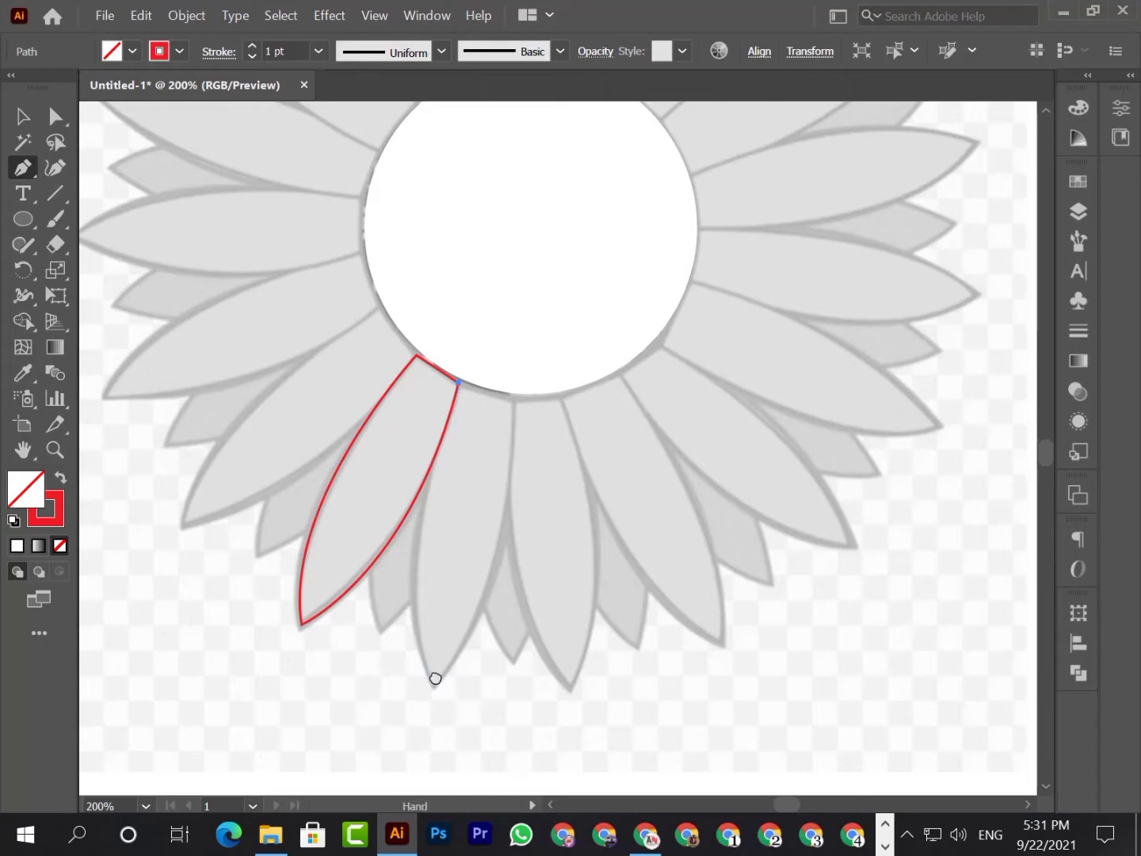
pyautogui.moveTo(433, 680); pyautogui.dragTo(527, 522)
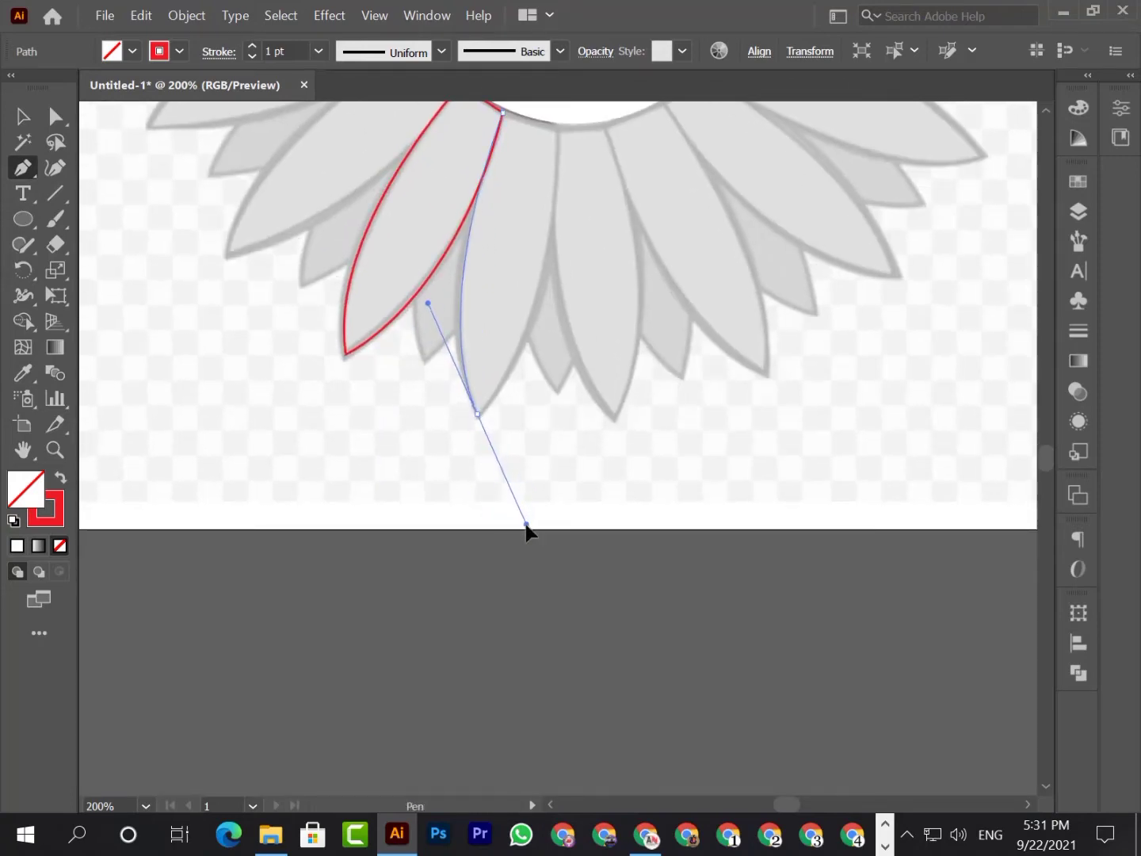
pyautogui.moveTo(583, 317); pyautogui.dragTo(457, 605)
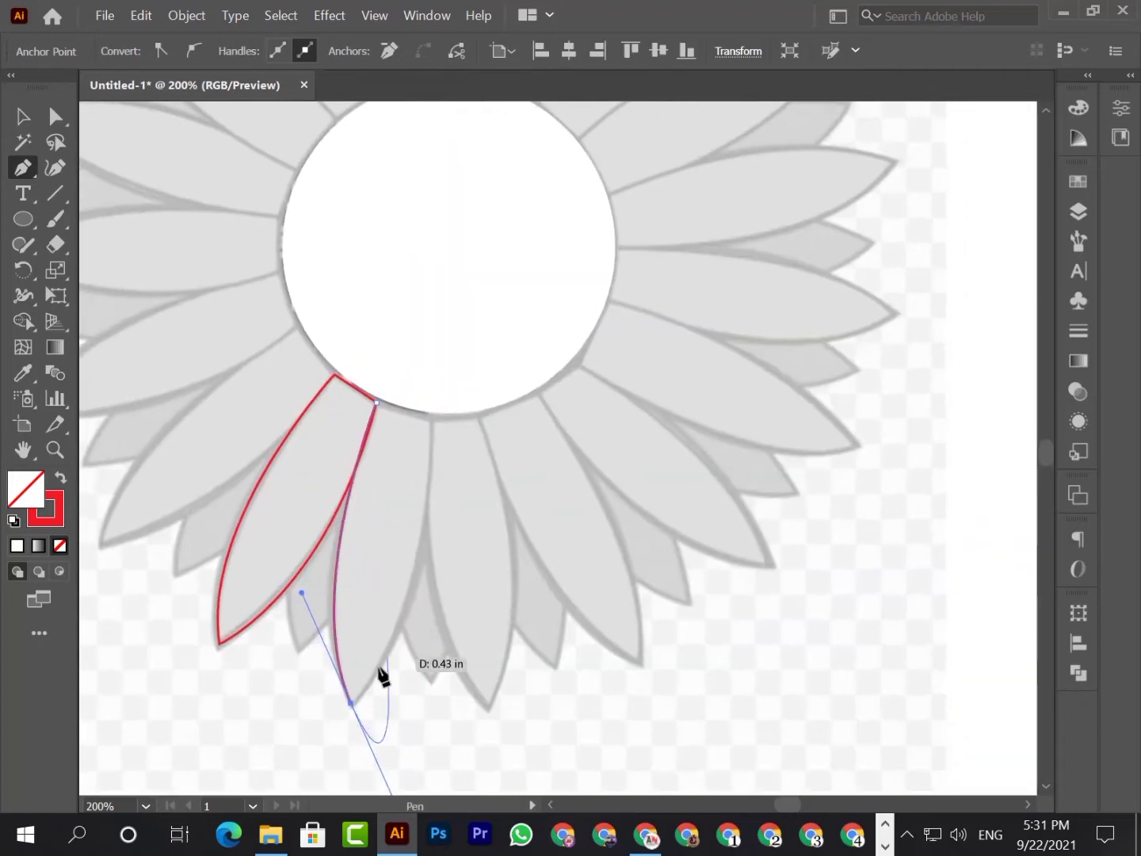
pyautogui.moveTo(432, 419); pyautogui.dragTo(426, 230)
pyautogui.click(431, 420)
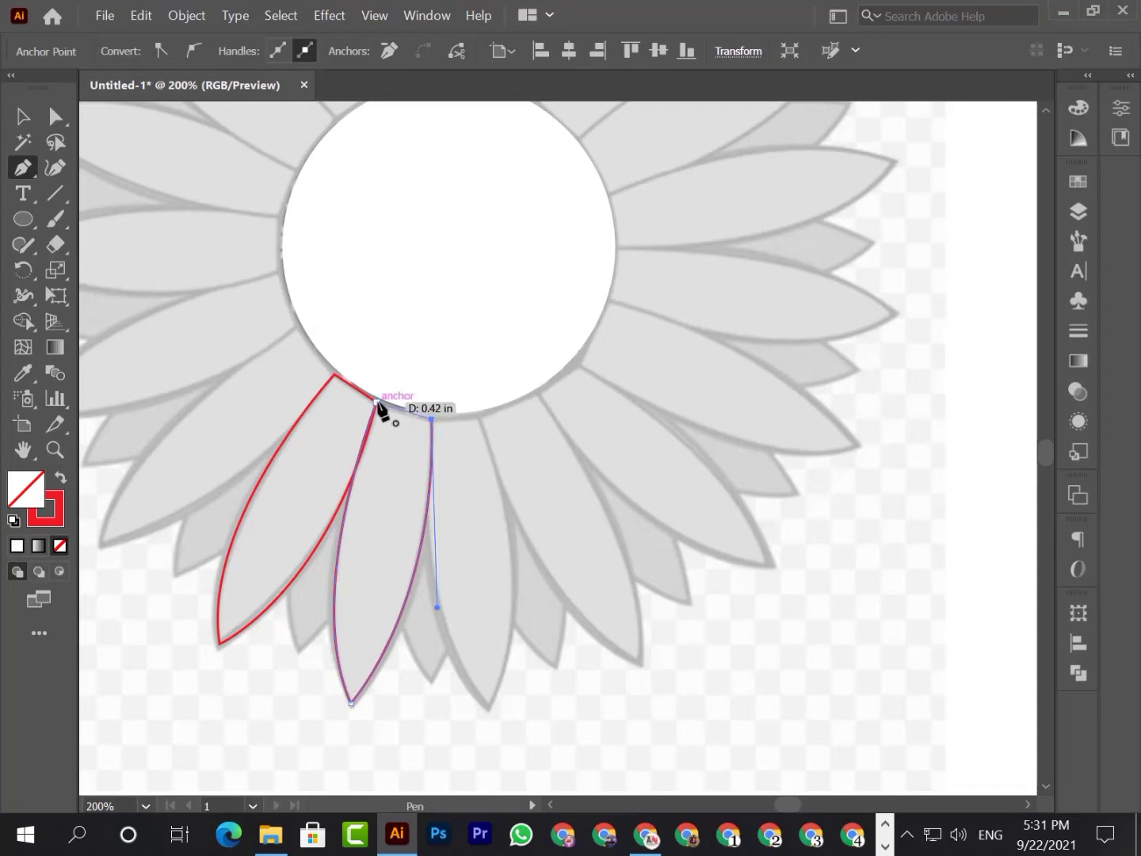
pyautogui.click(377, 401)
pyautogui.keyDown('ctrl'); pyautogui.click(438, 433); pyautogui.keyUp('ctrl')
# - Trace the front petal just right of the flower's bottom centre as a closed curved path sharing the previous petal's base corner
pyautogui.click(432, 418)
pyautogui.moveTo(497, 705); pyautogui.dragTo(488, 537)
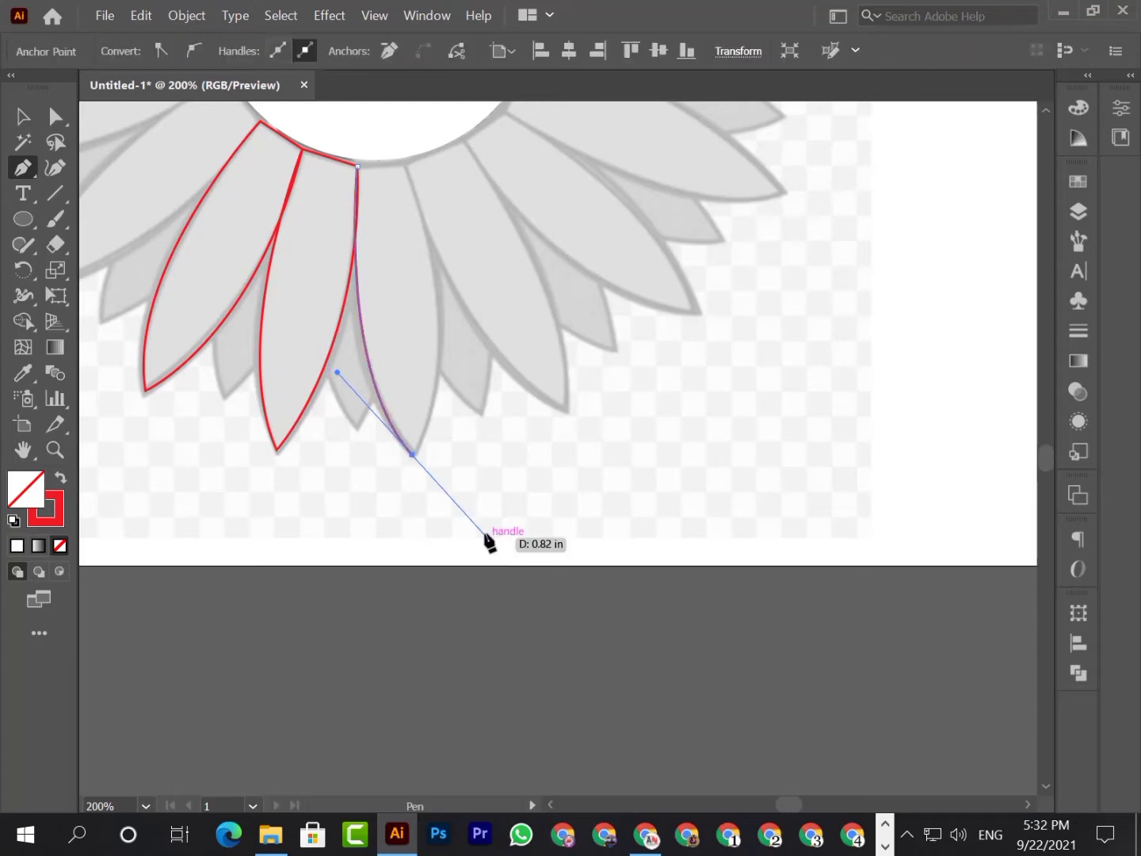
pyautogui.moveTo(438, 417); pyautogui.dragTo(396, 709)
pyautogui.moveTo(462, 530); pyautogui.dragTo(477, 582)
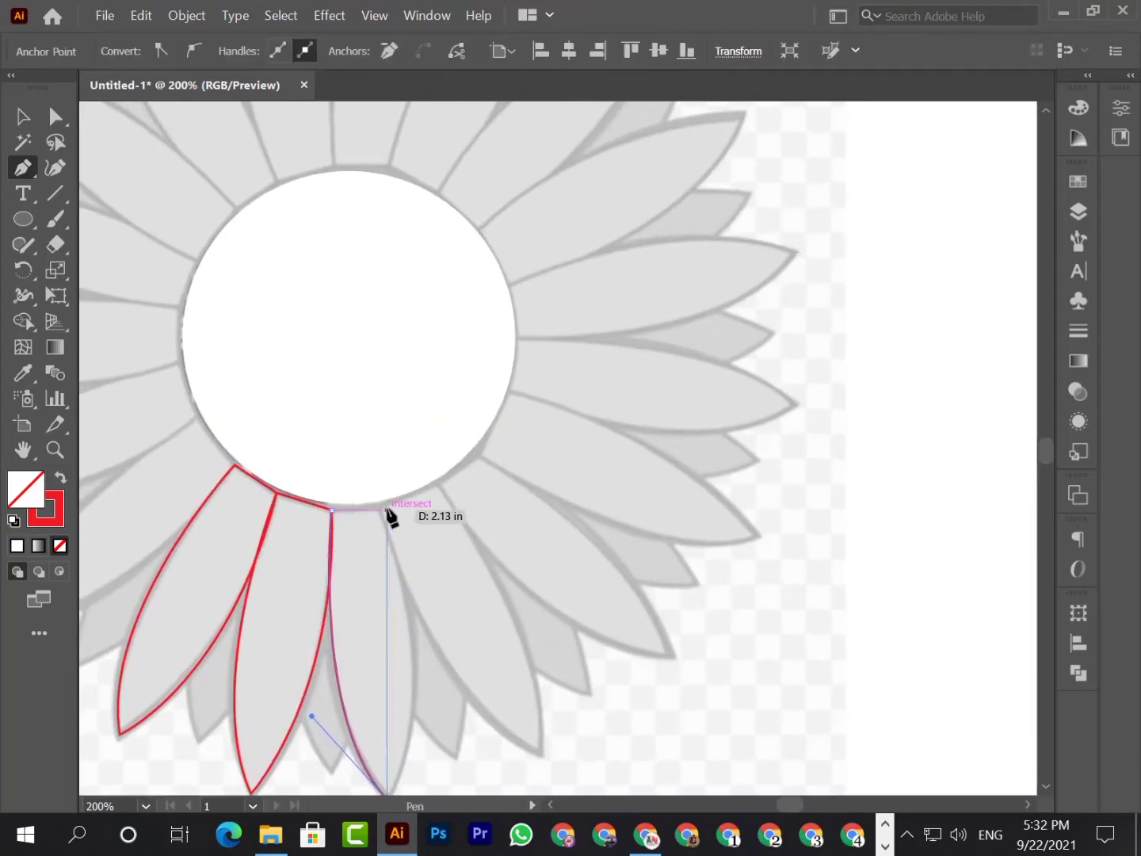
pyautogui.moveTo(379, 510); pyautogui.dragTo(305, 319)
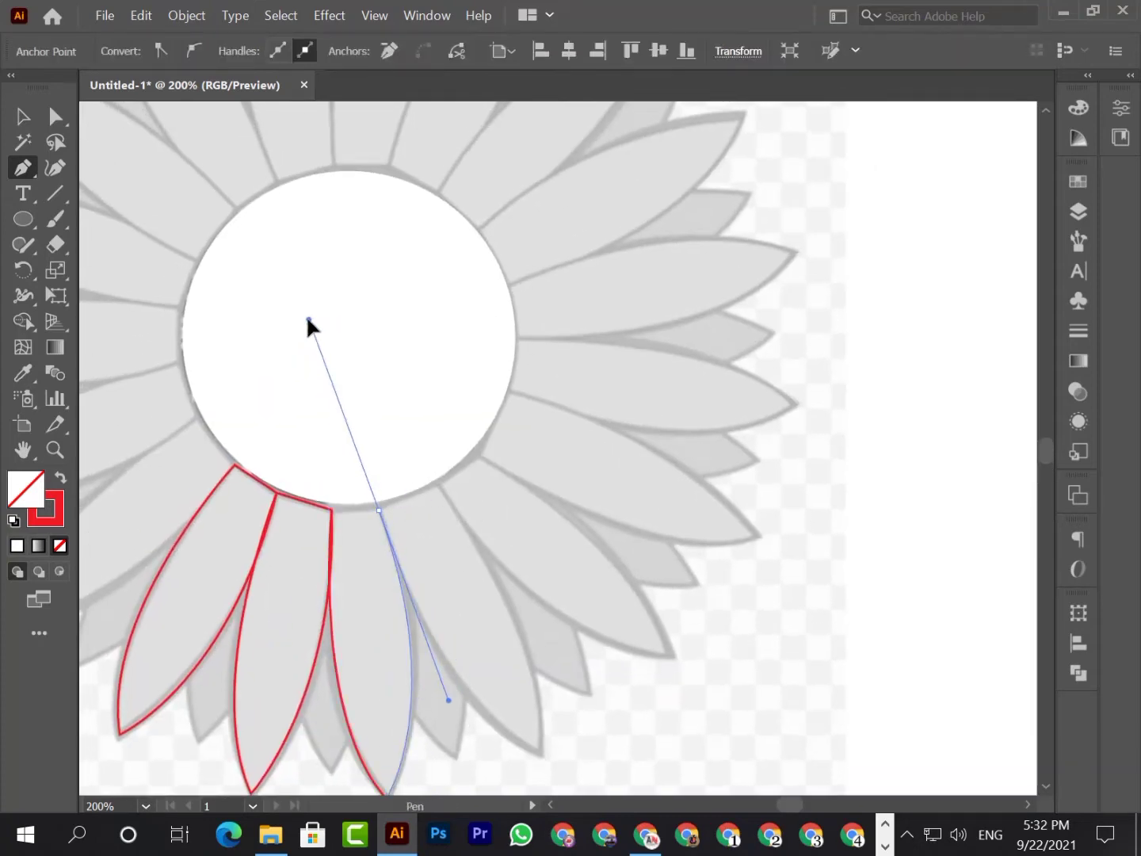
pyautogui.click(378, 510)
pyautogui.click(332, 510)
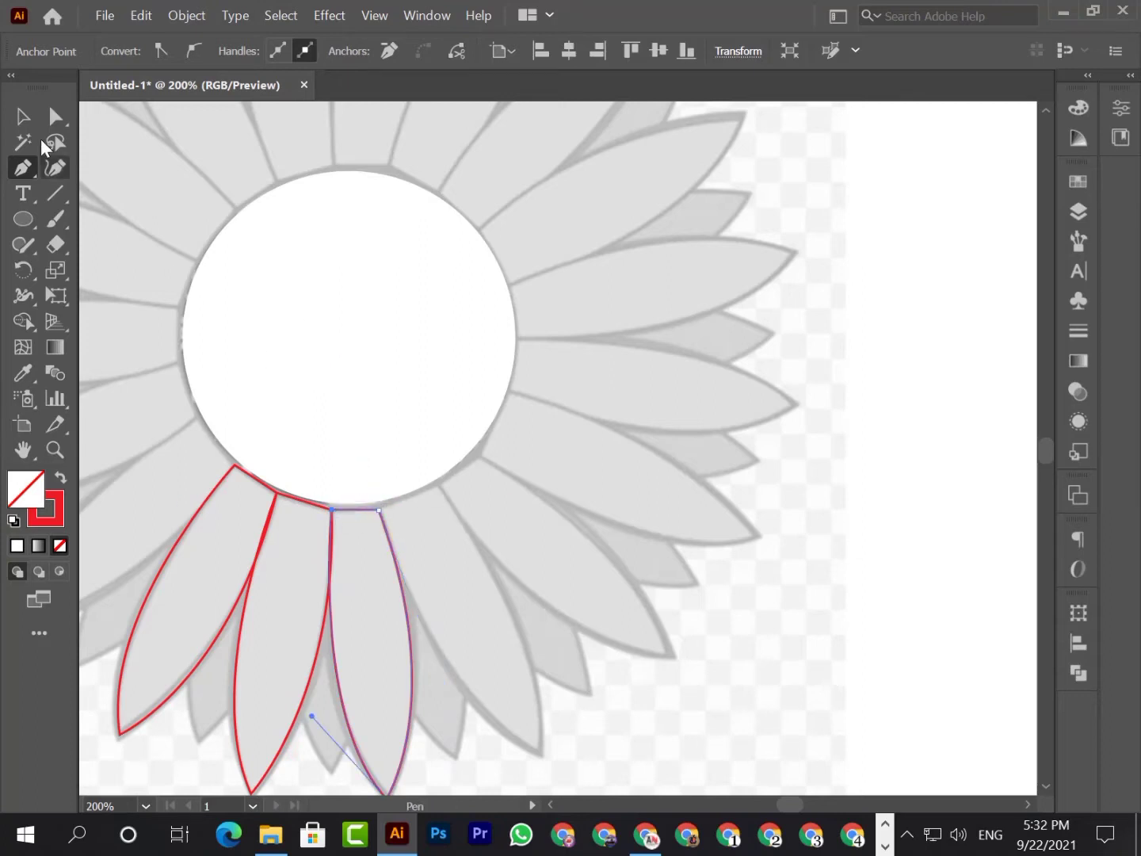
pyautogui.click(24, 116)
pyautogui.click(633, 510)
# - Trace the fourth front petal, pointing steeply down to the lower right, as a closed Pen path and deselect it
pyautogui.click(19, 172)
pyautogui.moveTo(432, 543); pyautogui.dragTo(345, 466)
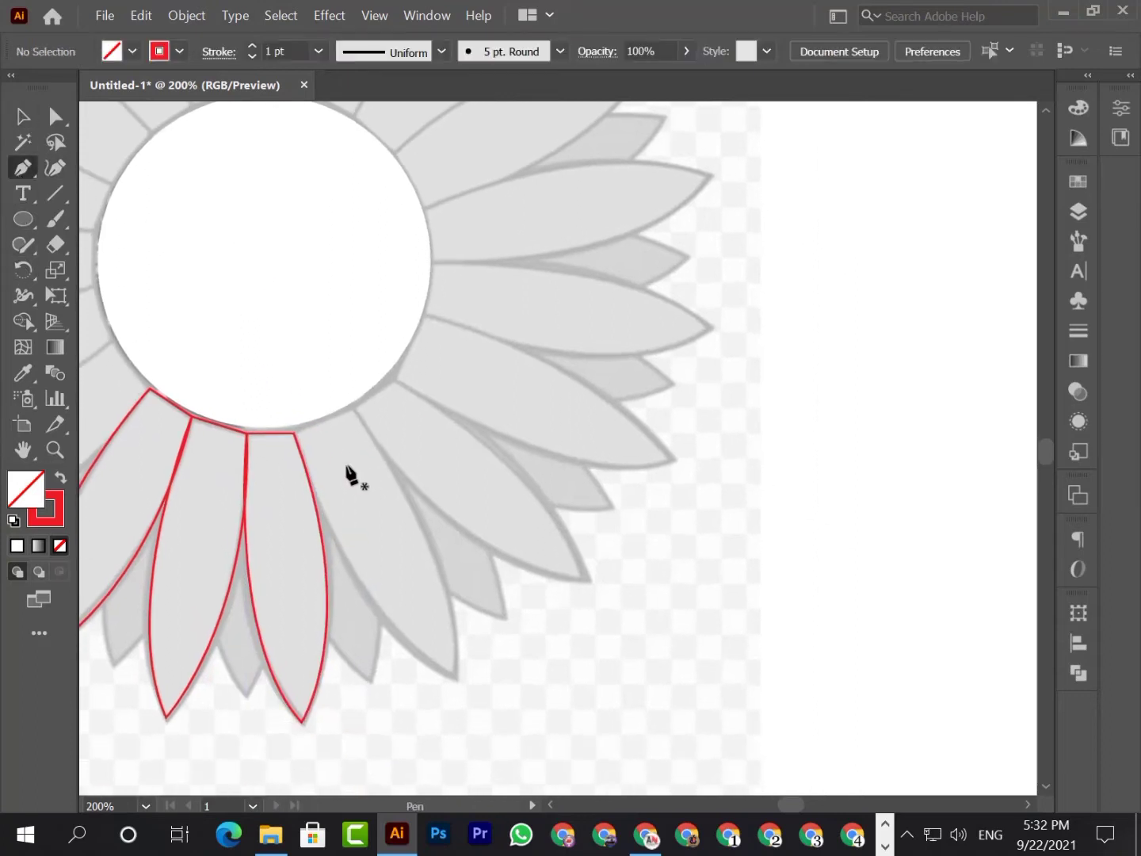
pyautogui.click(296, 434)
pyautogui.moveTo(458, 677); pyautogui.dragTo(512, 569)
pyautogui.moveTo(473, 490); pyautogui.dragTo(566, 657)
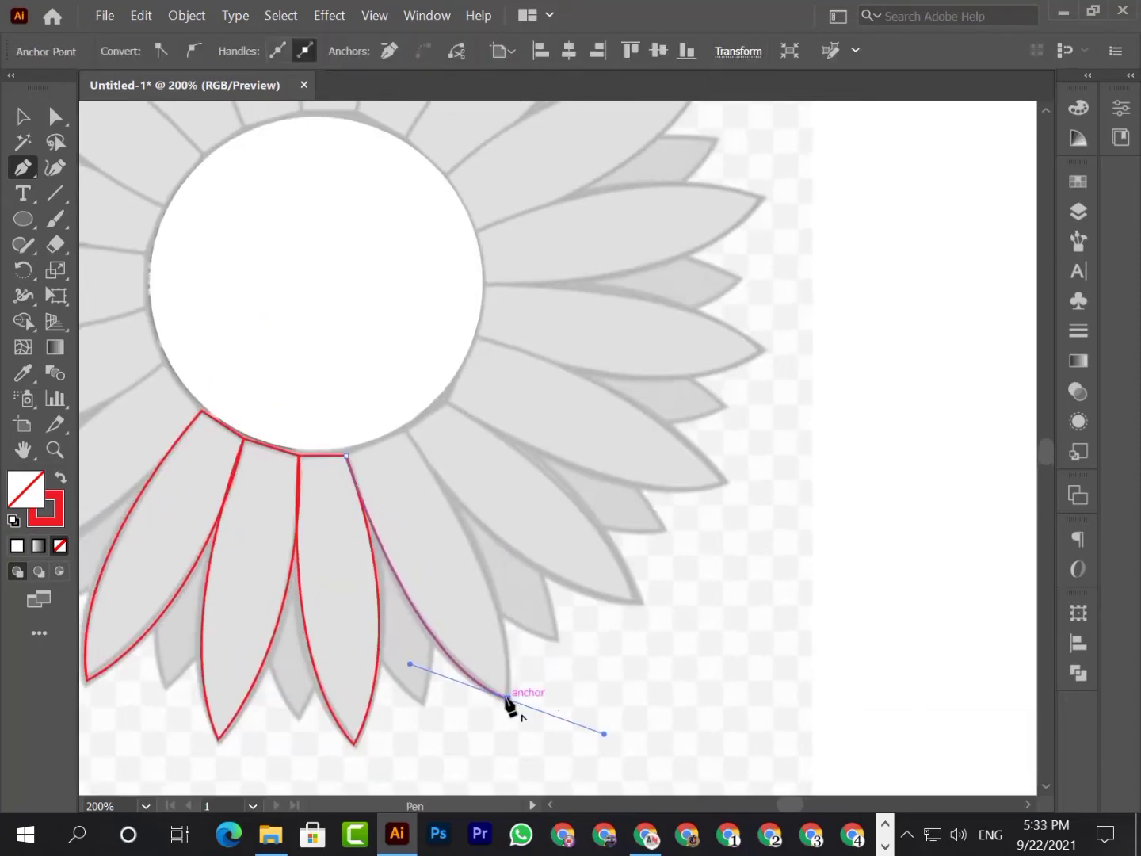
pyautogui.click(506, 697)
pyautogui.moveTo(503, 605); pyautogui.dragTo(535, 672)
pyautogui.moveTo(437, 496); pyautogui.dragTo(320, 342)
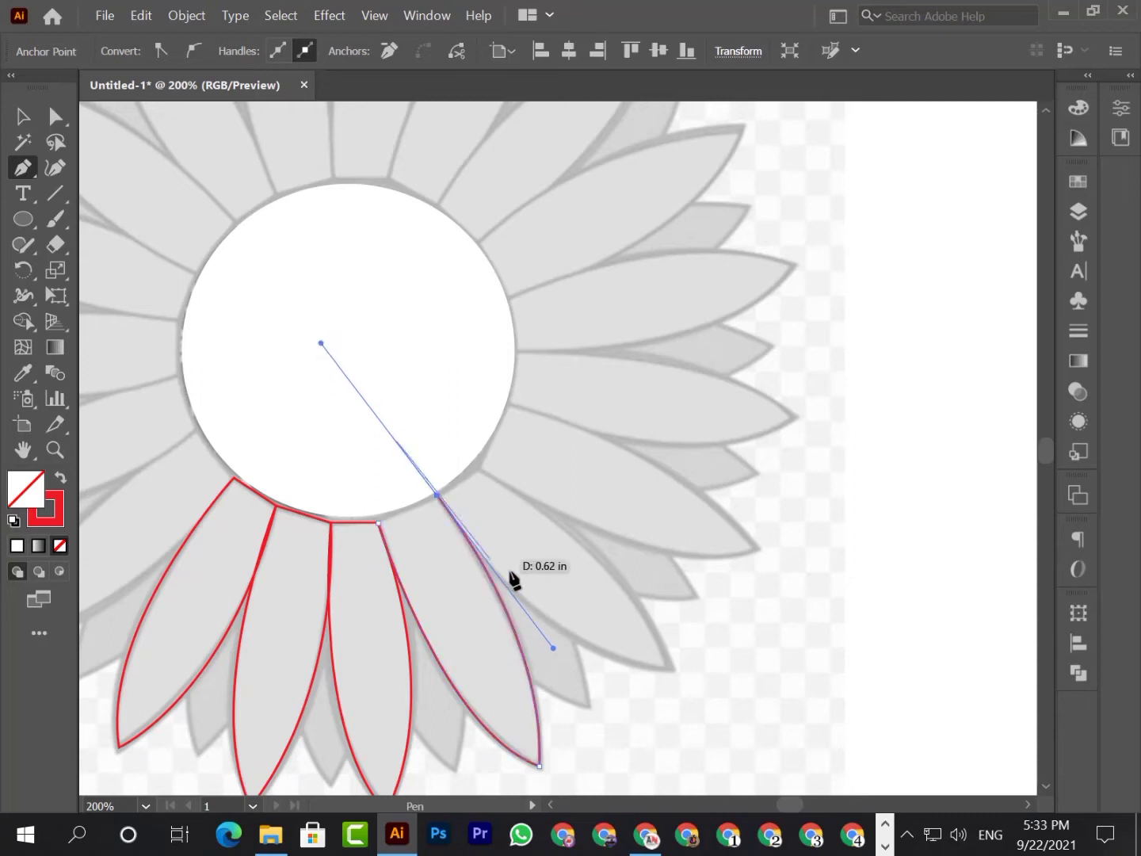
pyautogui.click(438, 495)
pyautogui.click(379, 523)
pyautogui.moveTo(688, 616); pyautogui.dragTo(565, 561)
pyautogui.press('v')
pyautogui.click(267, 447)
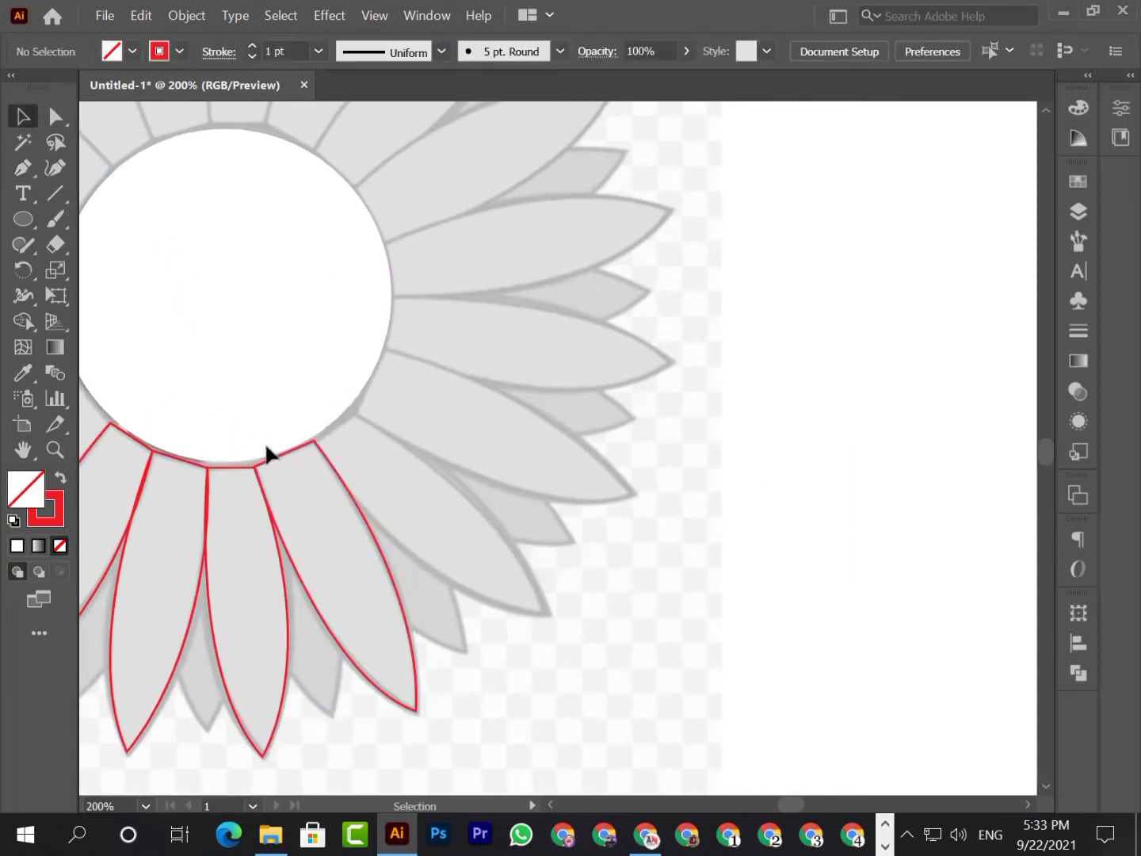
# - Outline the fifth front petal, pointing diagonally to the lower right, with a closed curved Pen path and deselect it
pyautogui.click(23, 168)
pyautogui.click(314, 440)
pyautogui.moveTo(548, 612); pyautogui.dragTo(666, 601)
pyautogui.click(548, 612)
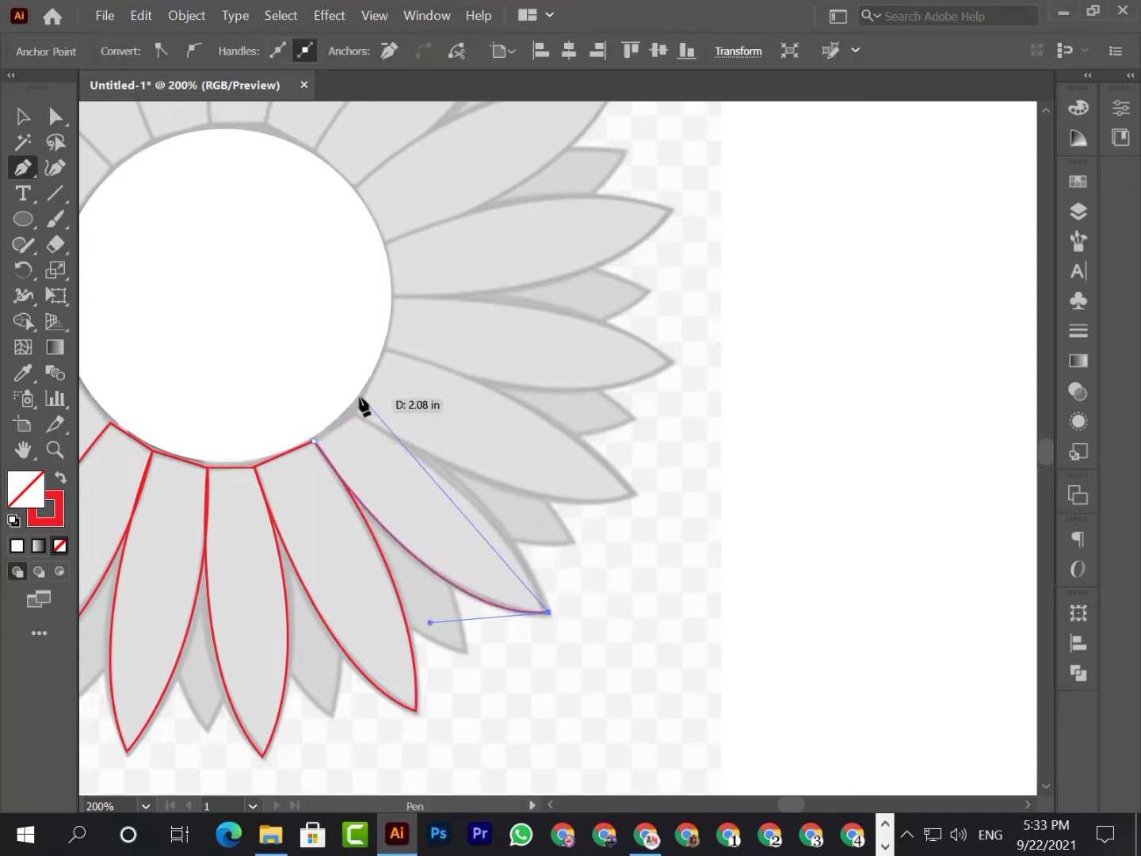
pyautogui.moveTo(357, 415); pyautogui.dragTo(207, 340)
pyautogui.click(356, 414)
pyautogui.click(314, 439)
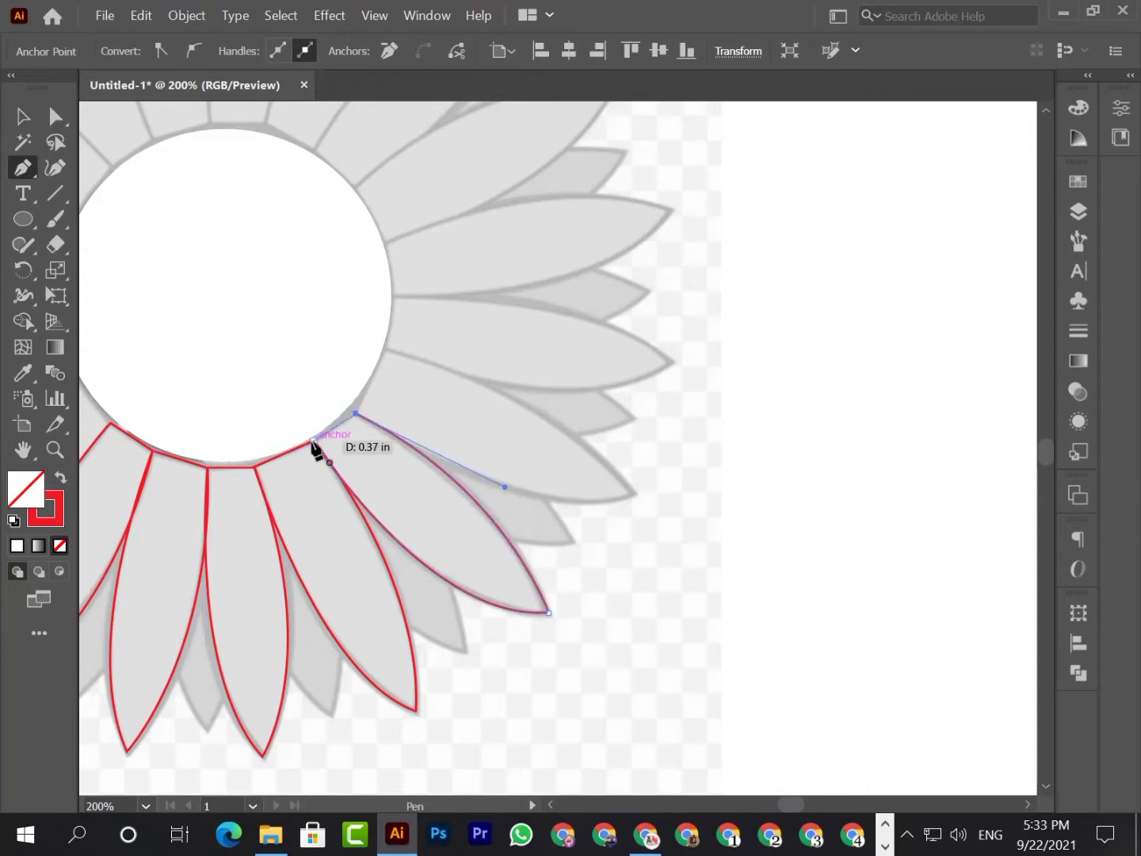
pyautogui.moveTo(547, 331); pyautogui.dragTo(478, 482)
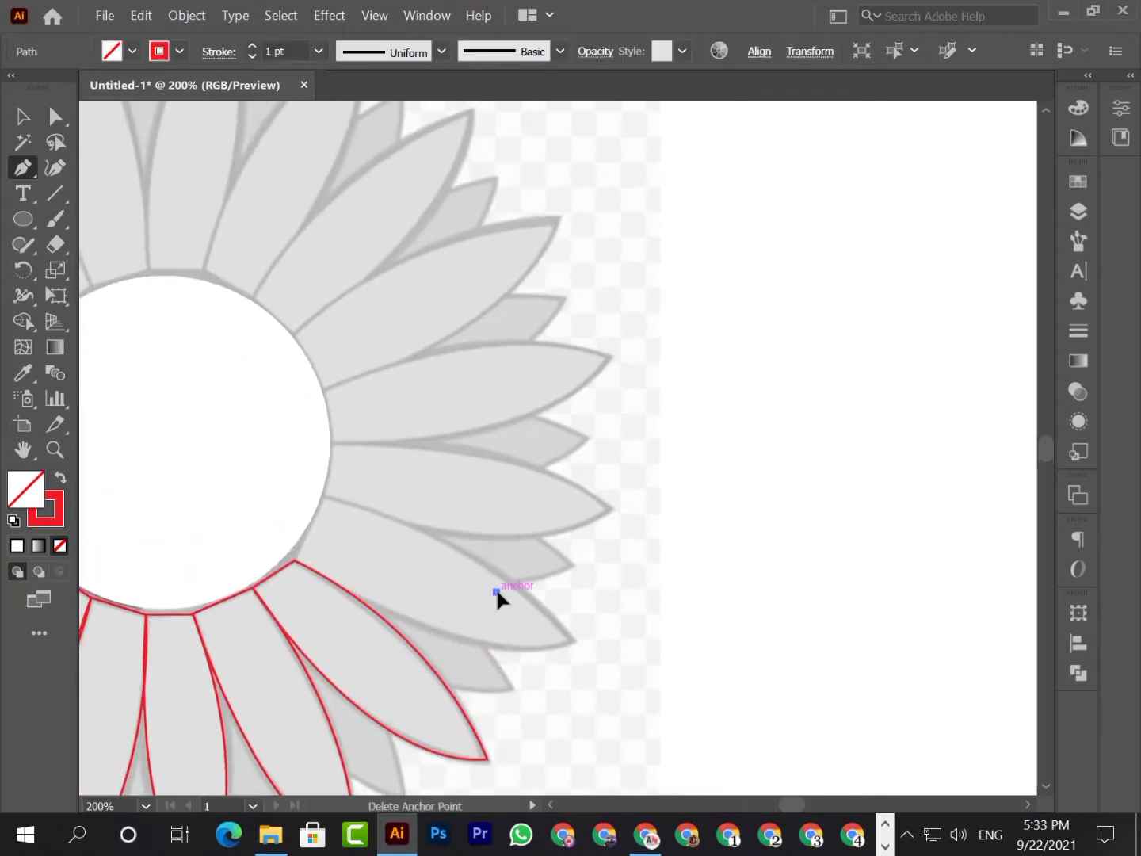
pyautogui.click(22, 116)
pyautogui.click(545, 406)
# - Outline the sixth front petal, sloping gently down on the flower's right side, with a closed curved Pen path
pyautogui.click(23, 167)
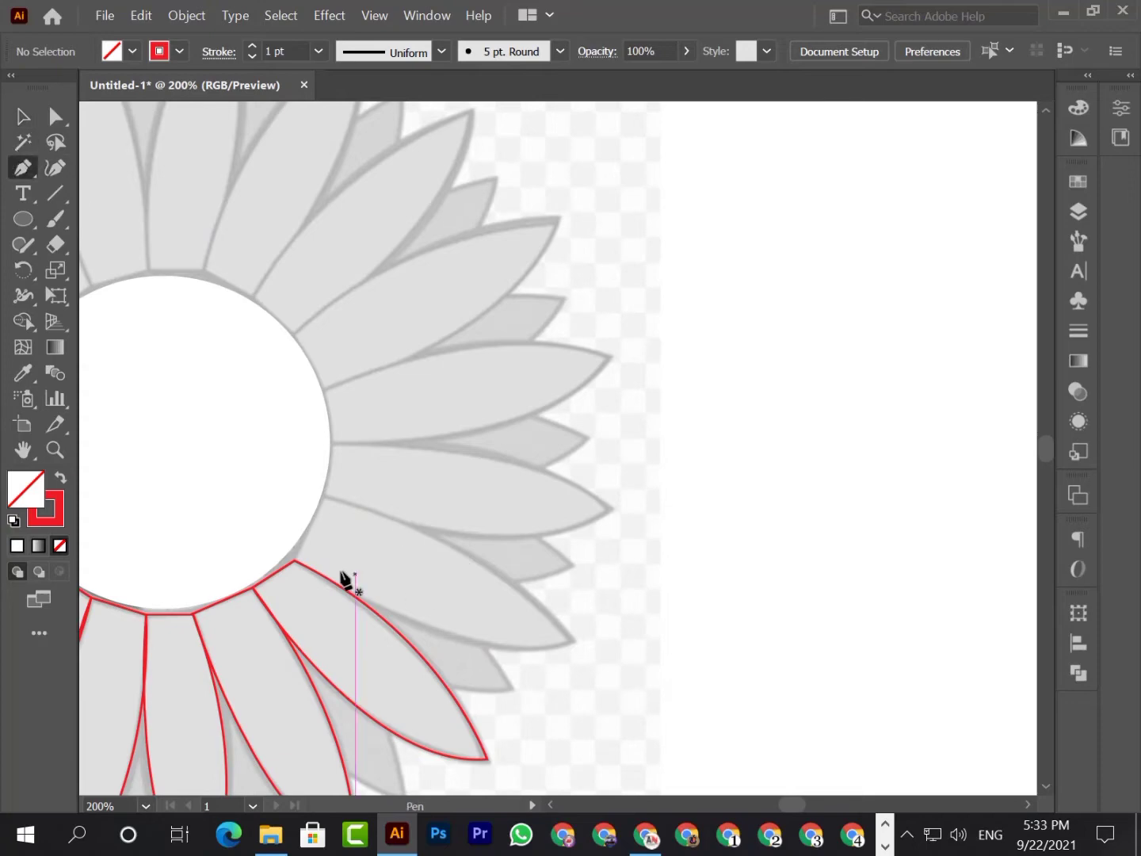
pyautogui.click(295, 560)
pyautogui.moveTo(573, 639); pyautogui.dragTo(684, 603)
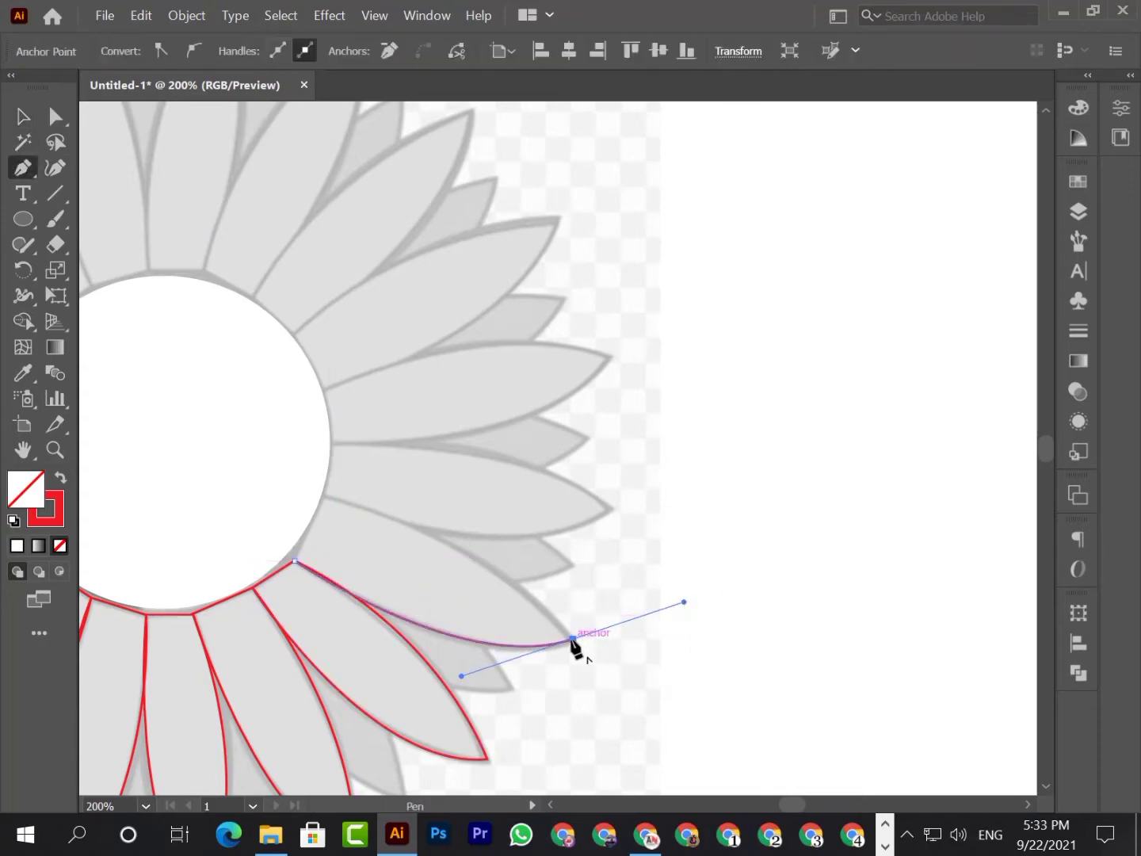
pyautogui.press('b')
pyautogui.moveTo(425, 524); pyautogui.dragTo(547, 538)
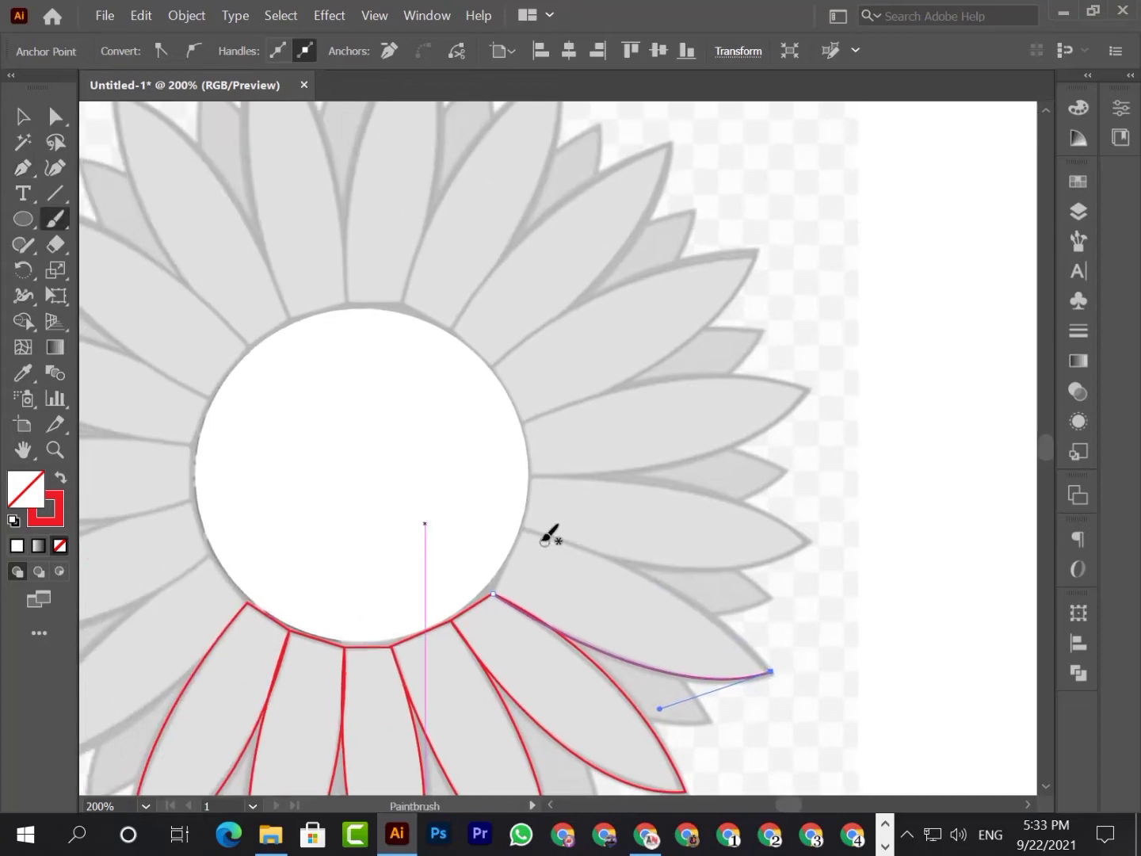
pyautogui.click(24, 168)
pyautogui.click(770, 671)
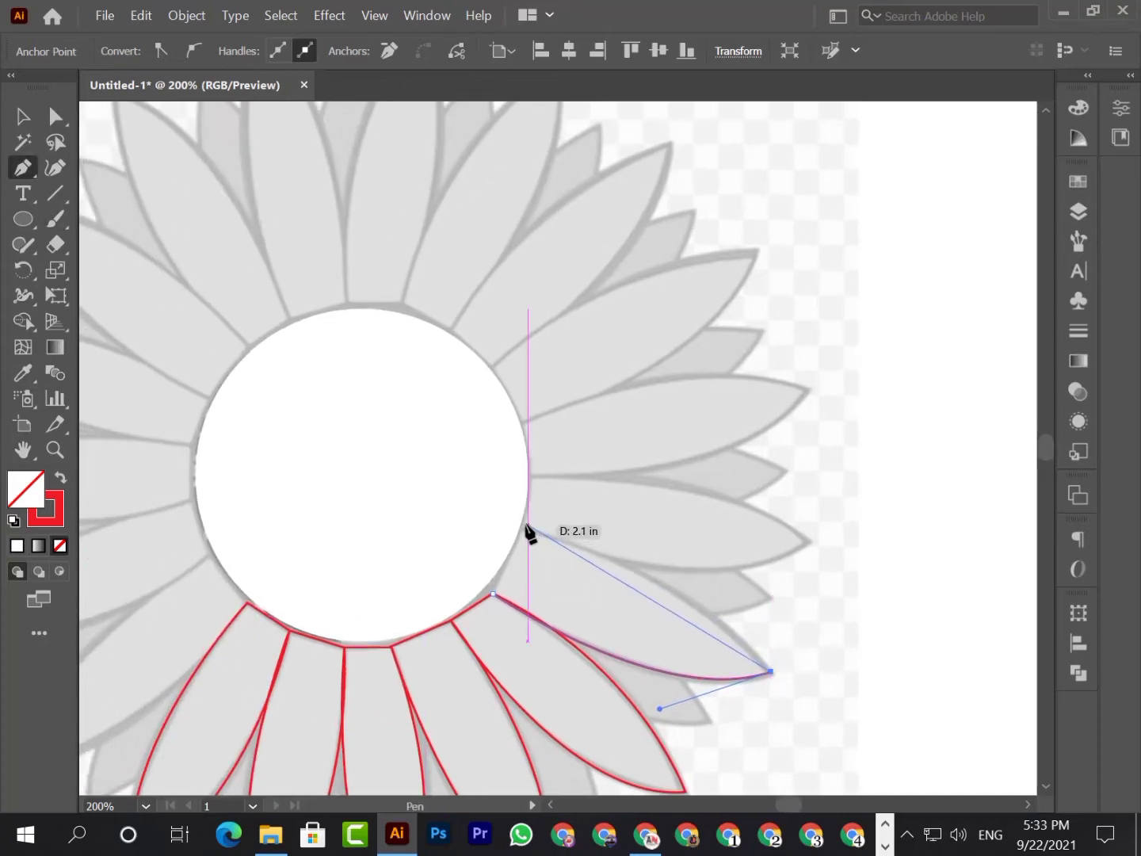
pyautogui.moveTo(520, 526); pyautogui.dragTo(359, 492)
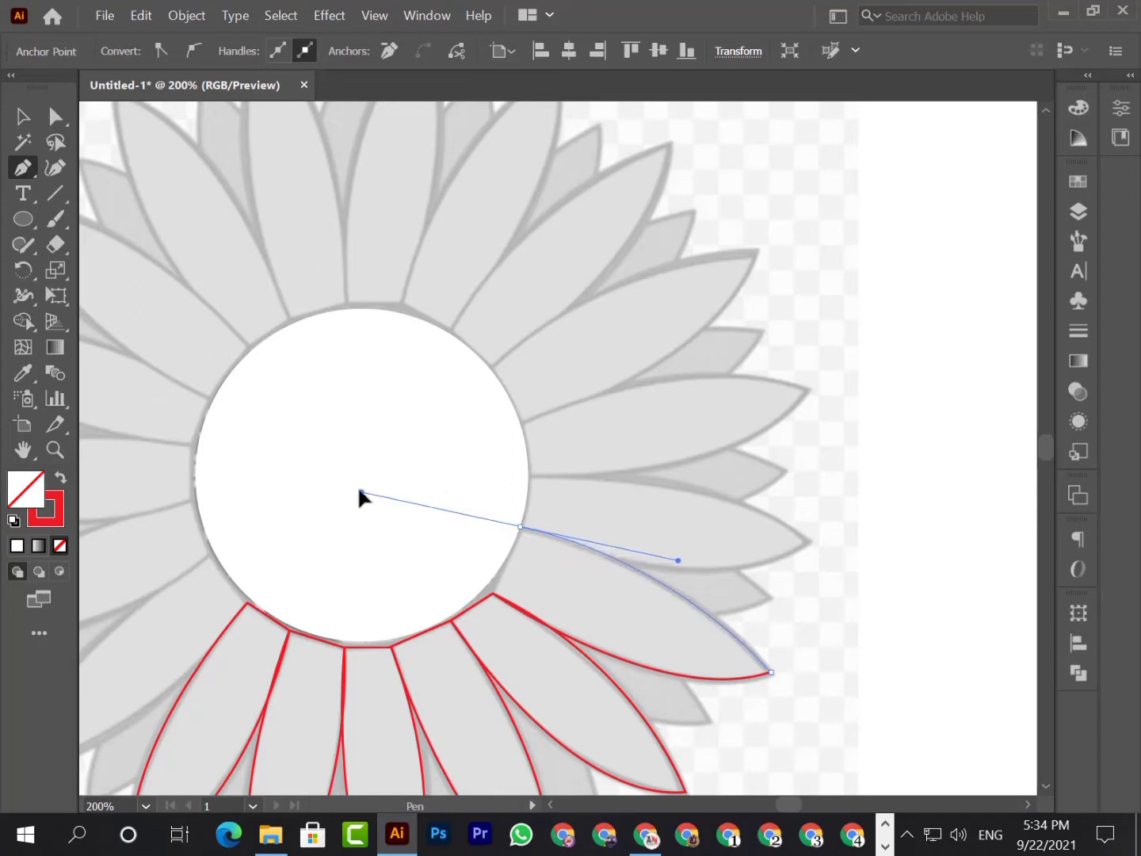
pyautogui.click(520, 526)
pyautogui.click(493, 594)
pyautogui.moveTo(641, 492); pyautogui.dragTo(491, 575)
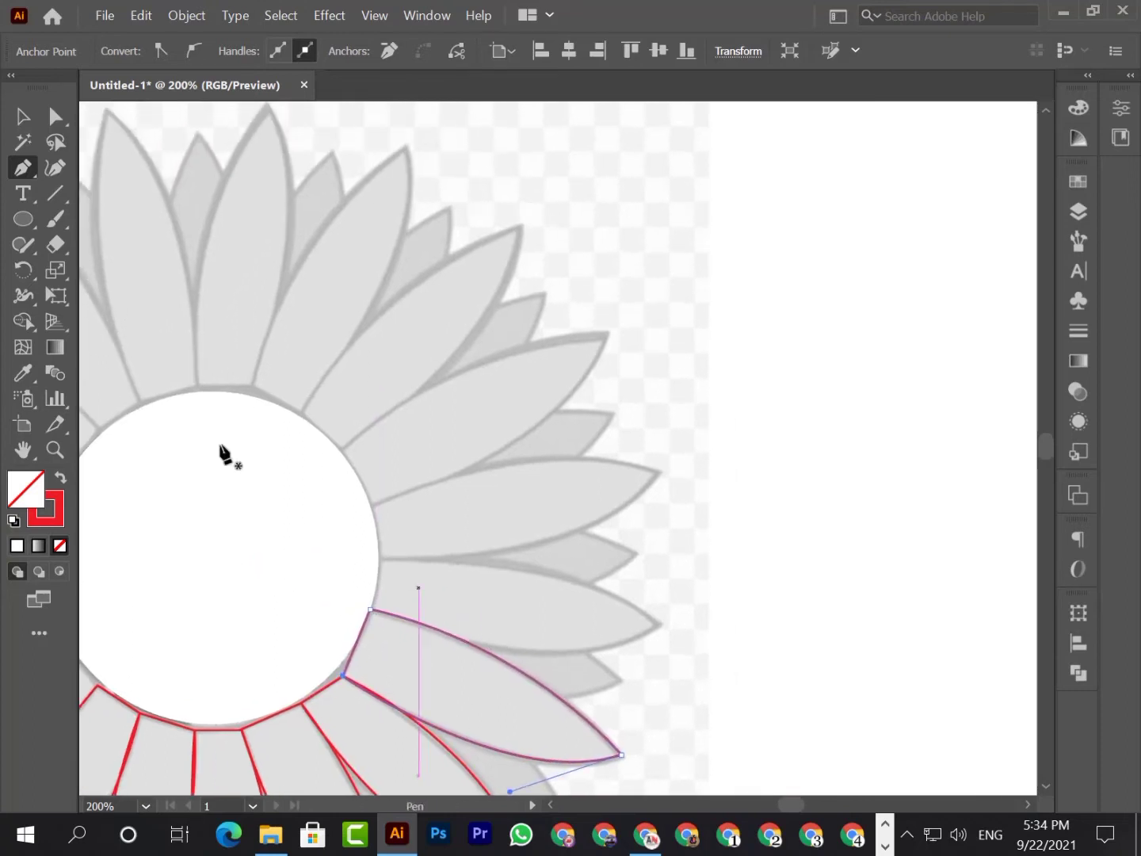
pyautogui.keyDown('ctrl'); pyautogui.click(265, 254); pyautogui.keyUp('ctrl')
# - Trace the front petal just below the horizontal on the flower's right side as a closed Pen path and deselect it
pyautogui.click(370, 608)
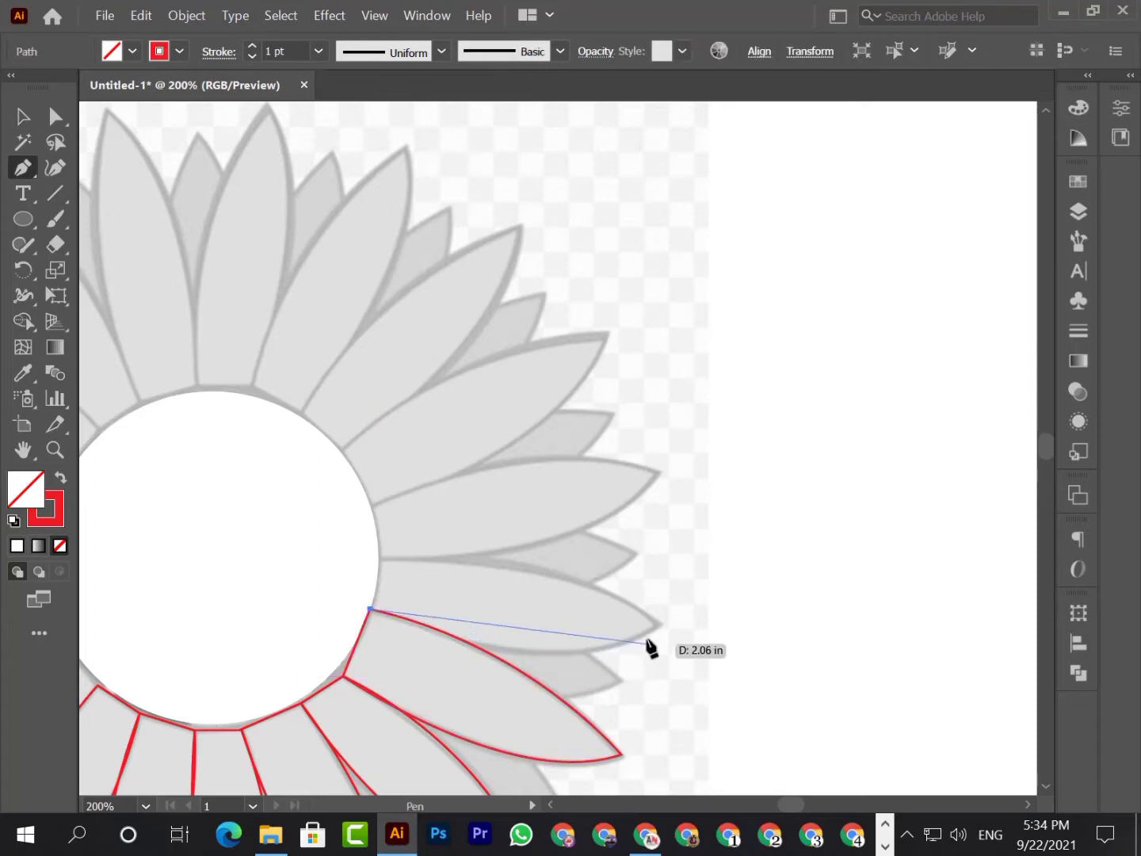
pyautogui.moveTo(660, 625); pyautogui.dragTo(770, 554)
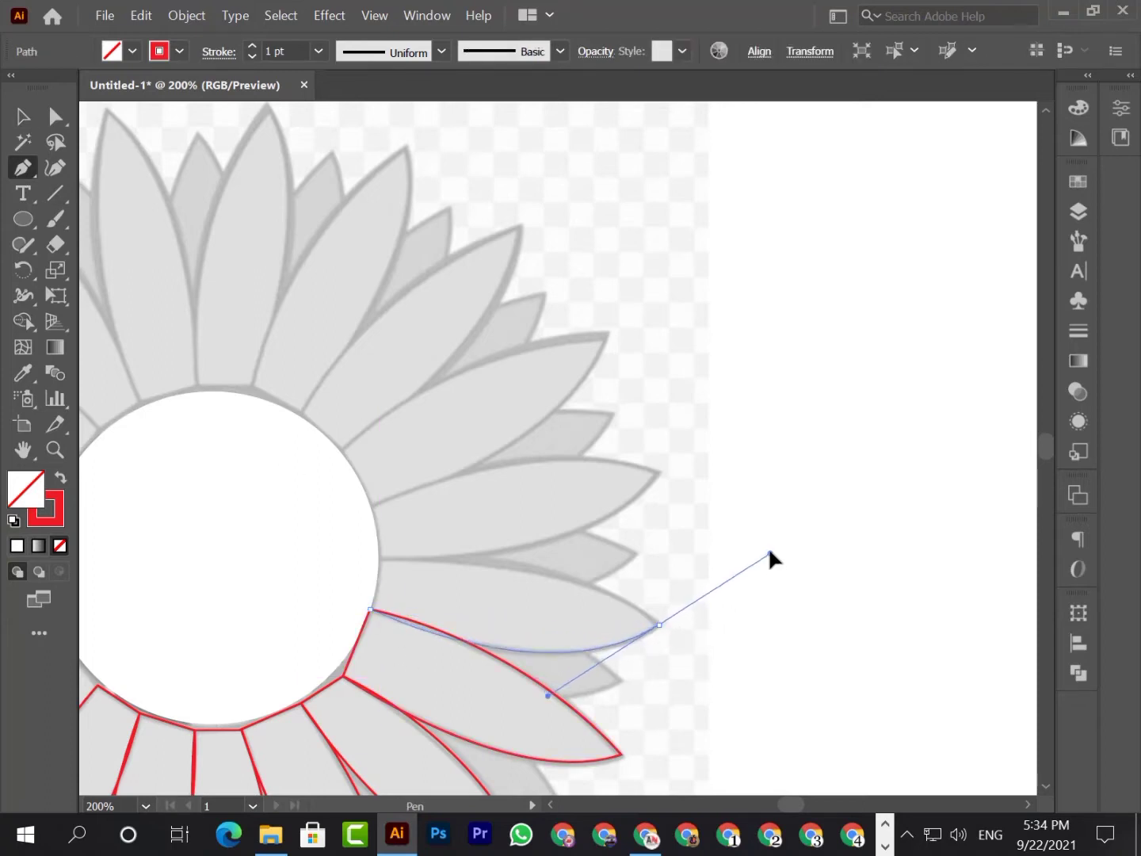
pyautogui.keyDown('alt'); pyautogui.click(658, 625); pyautogui.keyUp('alt')
pyautogui.moveTo(378, 557); pyautogui.dragTo(188, 568)
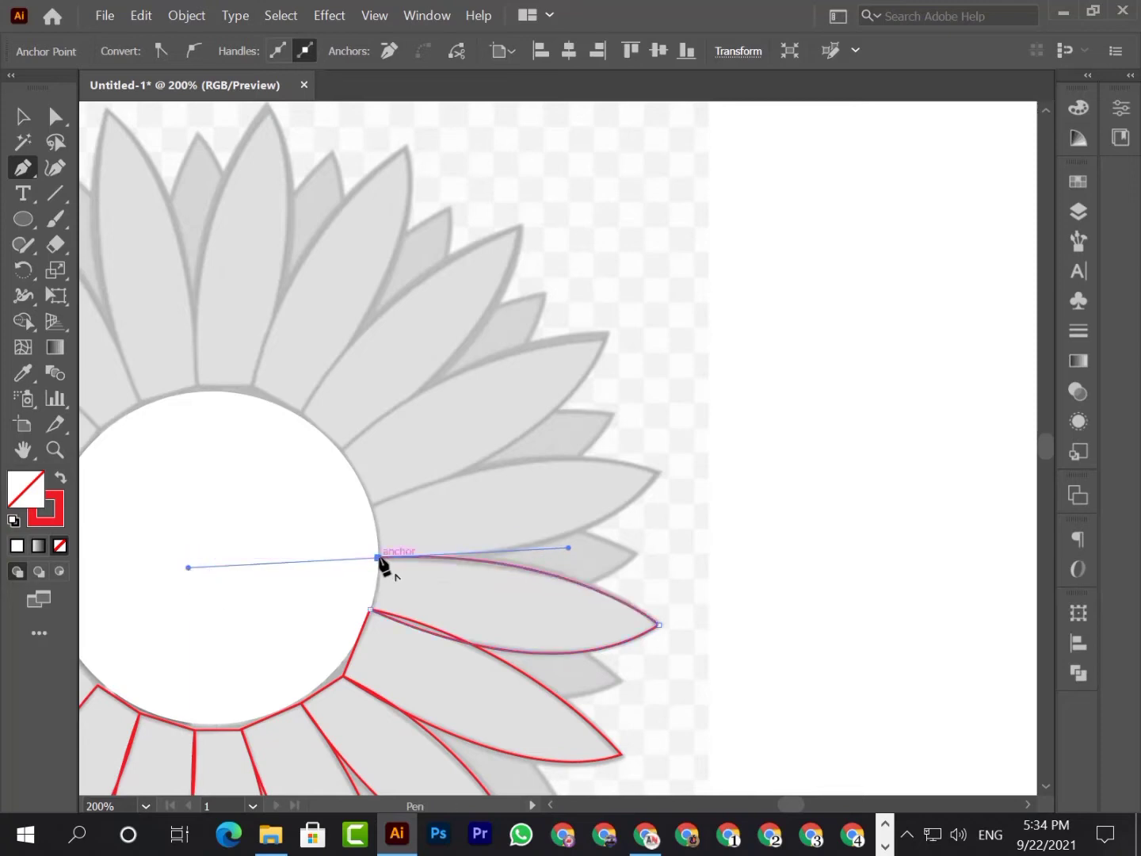
pyautogui.click(380, 559)
pyautogui.click(369, 610)
pyautogui.click(24, 117)
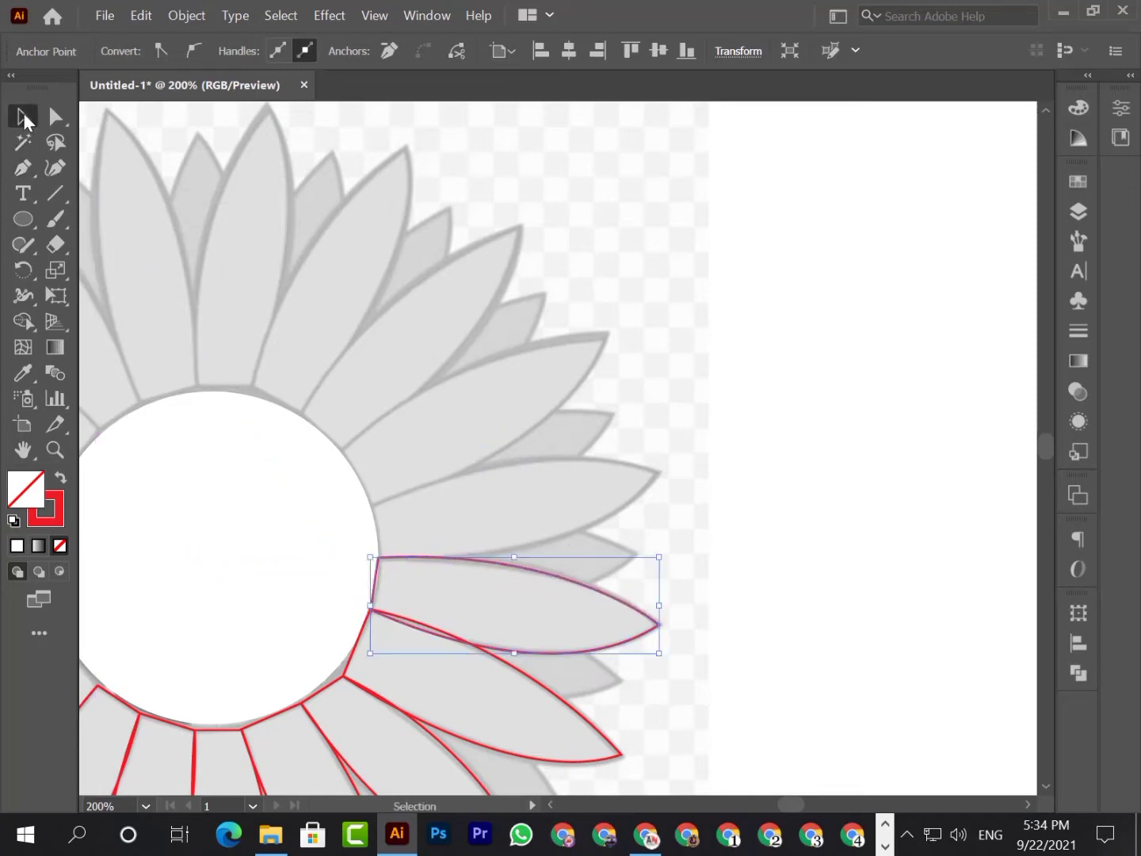
pyautogui.scroll(3, 603, 491)
pyautogui.click(607, 542)
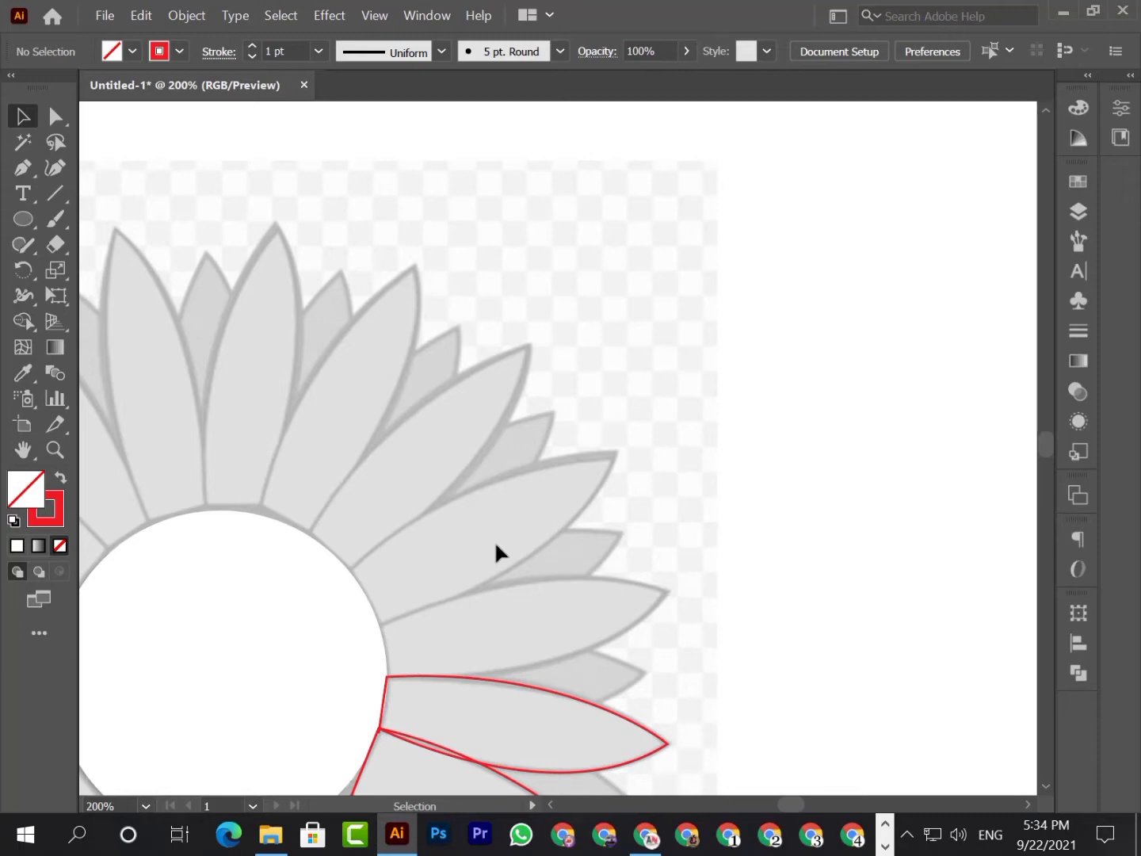
pyautogui.moveTo(446, 680); pyautogui.dragTo(462, 621)
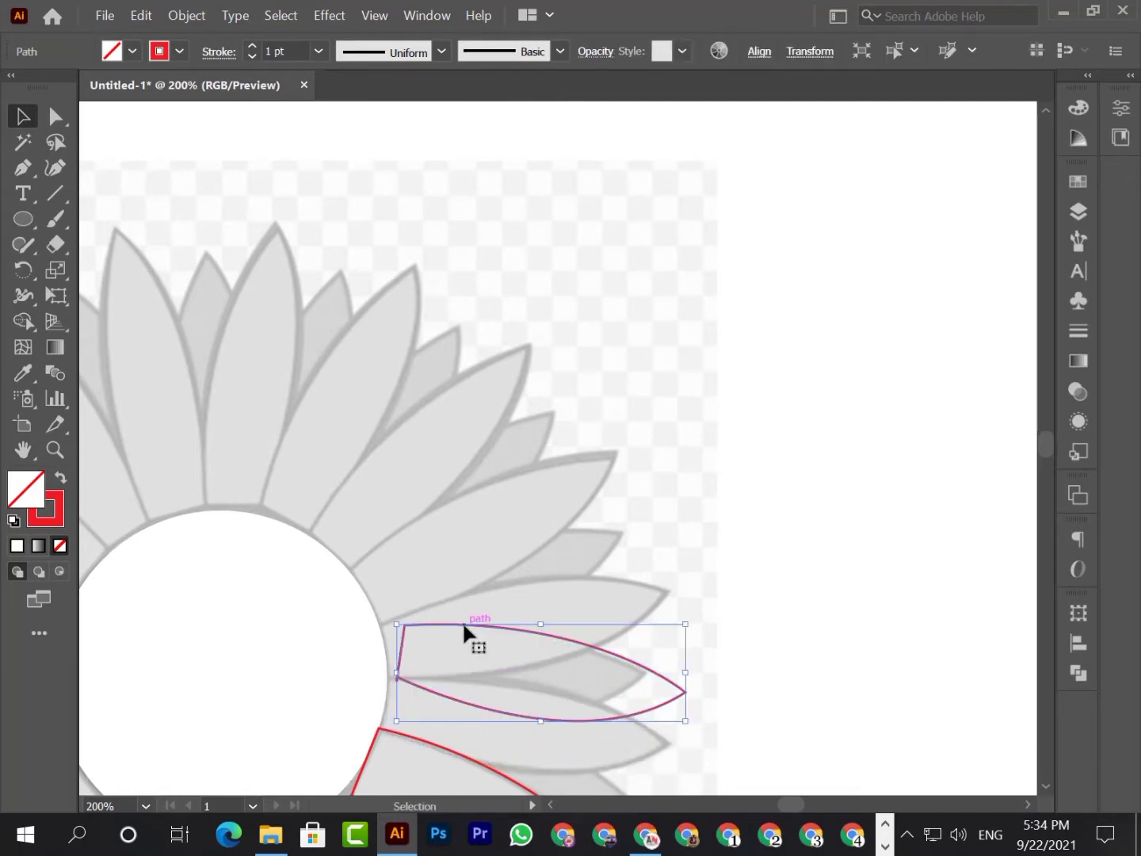
pyautogui.hotkey('ctrl', 'z')
pyautogui.click(462, 620)
# - Trace the front petal just above the horizontal on the flower's right side as a closed Pen path and deselect it
pyautogui.press('p')
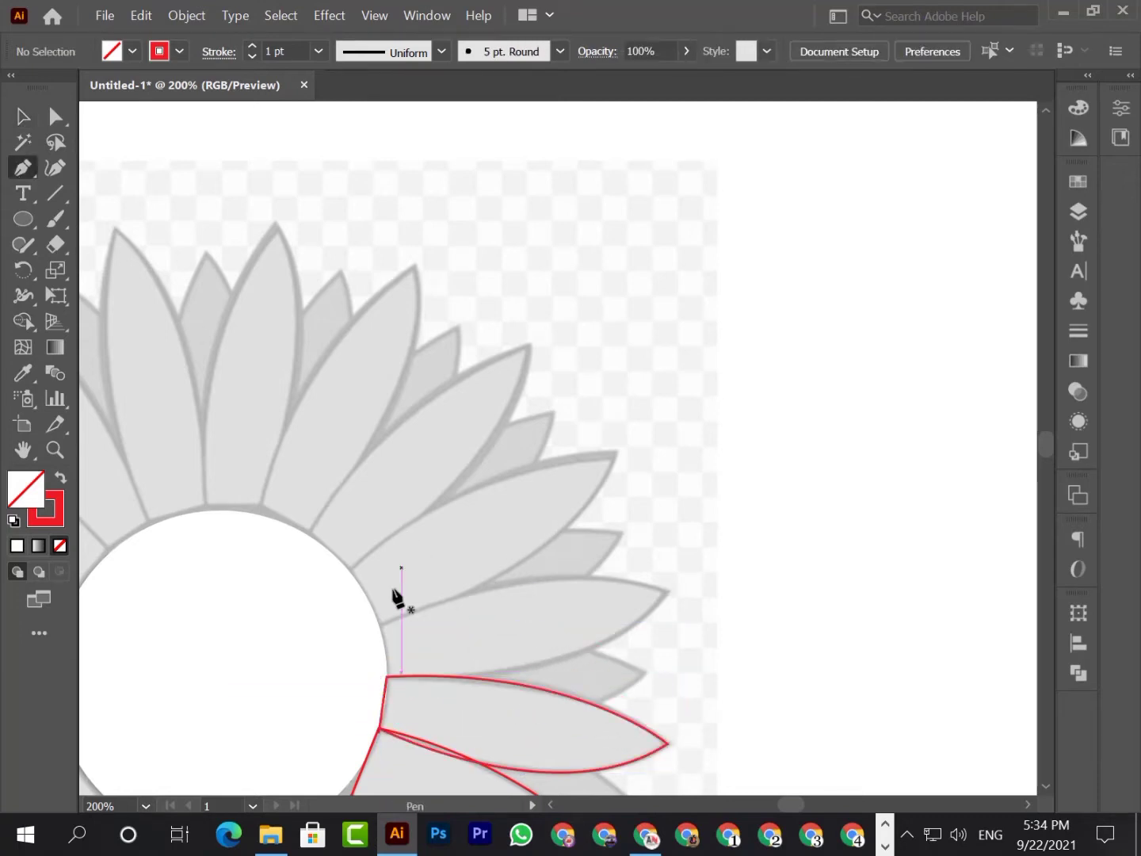
pyautogui.click(387, 676)
pyautogui.moveTo(668, 591); pyautogui.dragTo(723, 498)
pyautogui.click(668, 591)
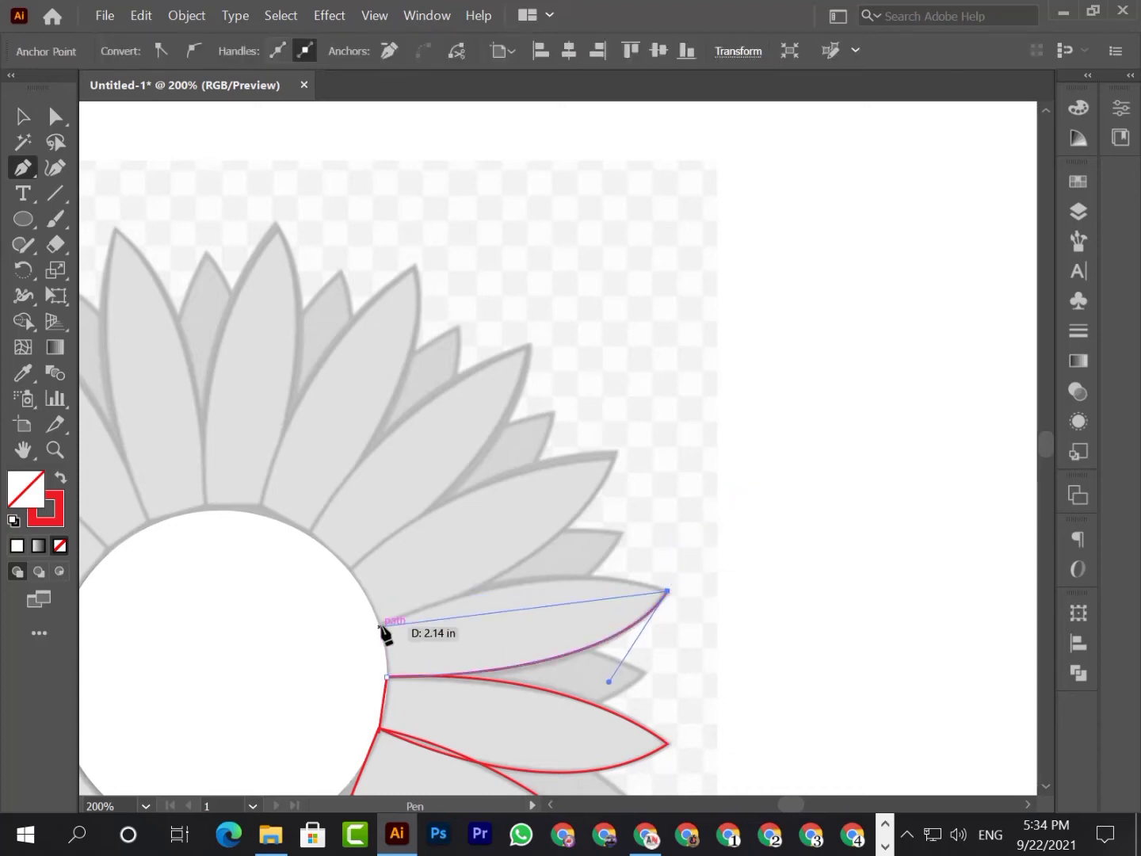
pyautogui.moveTo(383, 631); pyautogui.dragTo(295, 659)
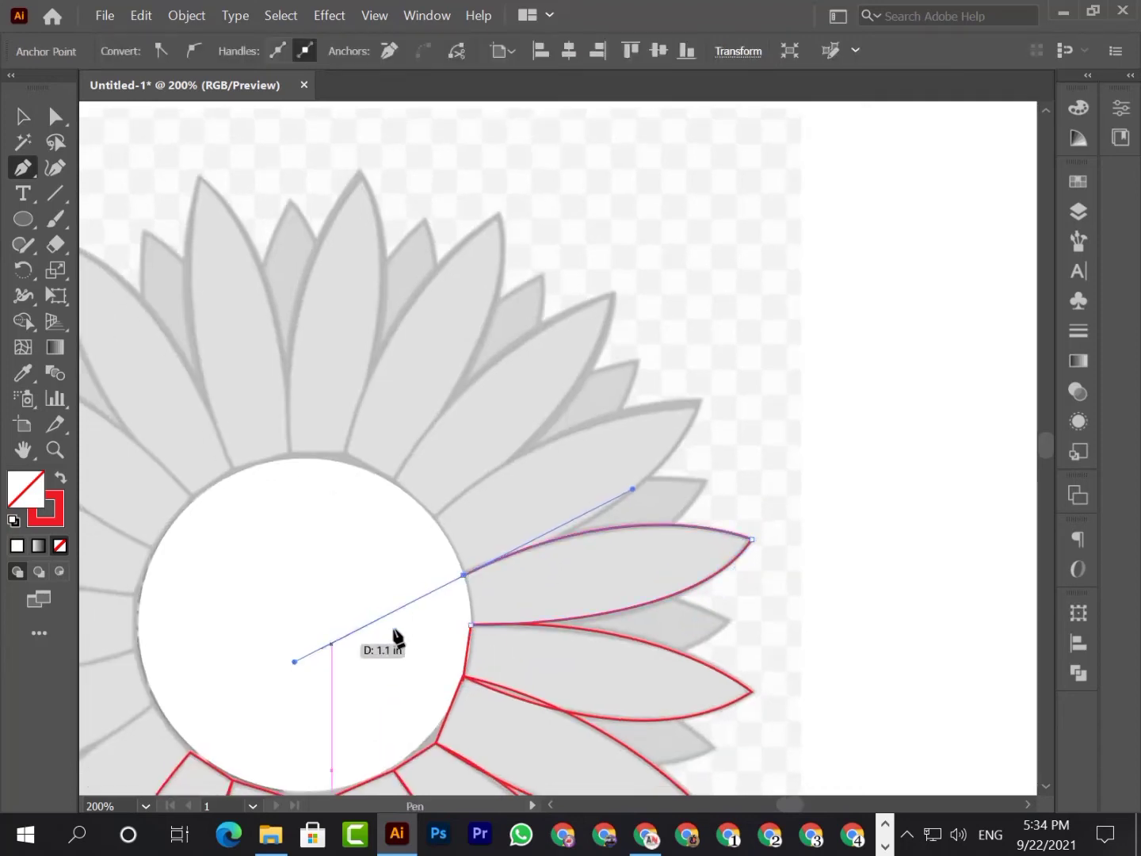
pyautogui.click(465, 574)
pyautogui.click(470, 623)
pyautogui.moveTo(485, 507); pyautogui.dragTo(462, 604)
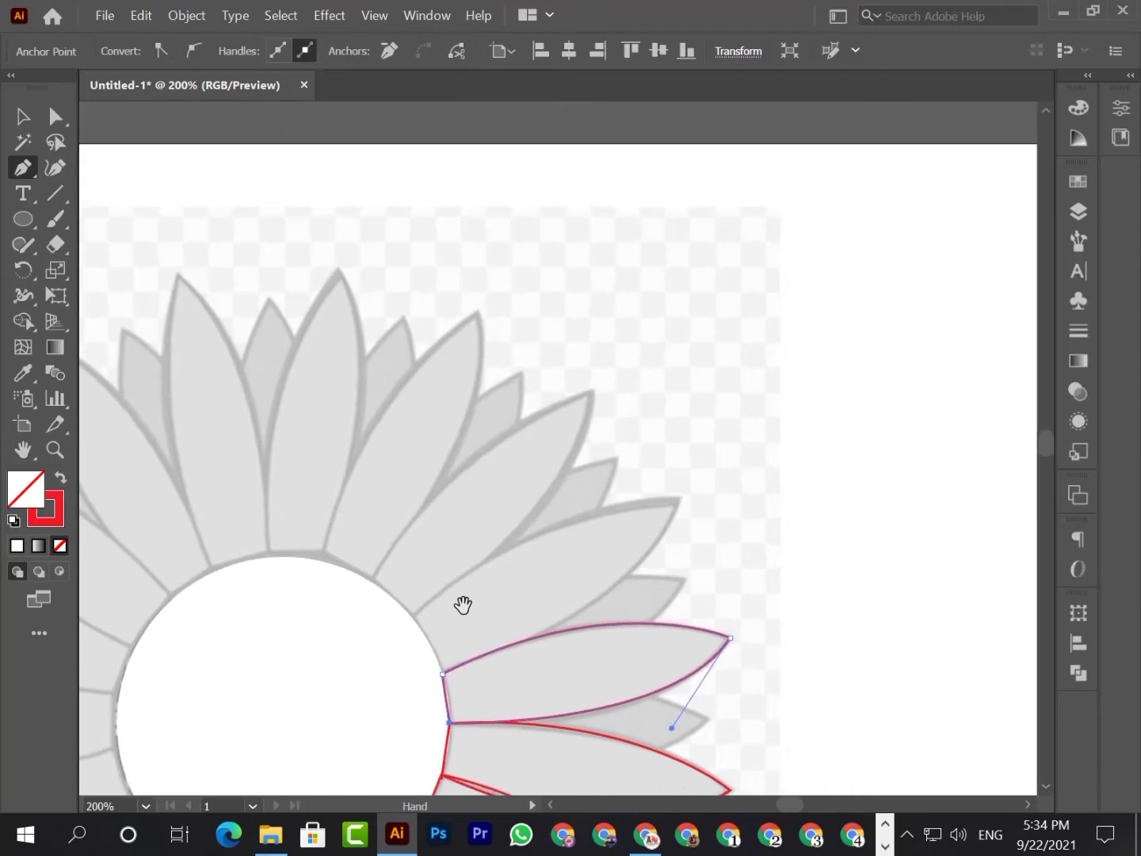
pyautogui.click(27, 125)
pyautogui.click(110, 245)
# - Trace the second front petal above the horizontal on the flower's right side as a closed curved Pen path
pyautogui.press('p')
pyautogui.click(442, 673)
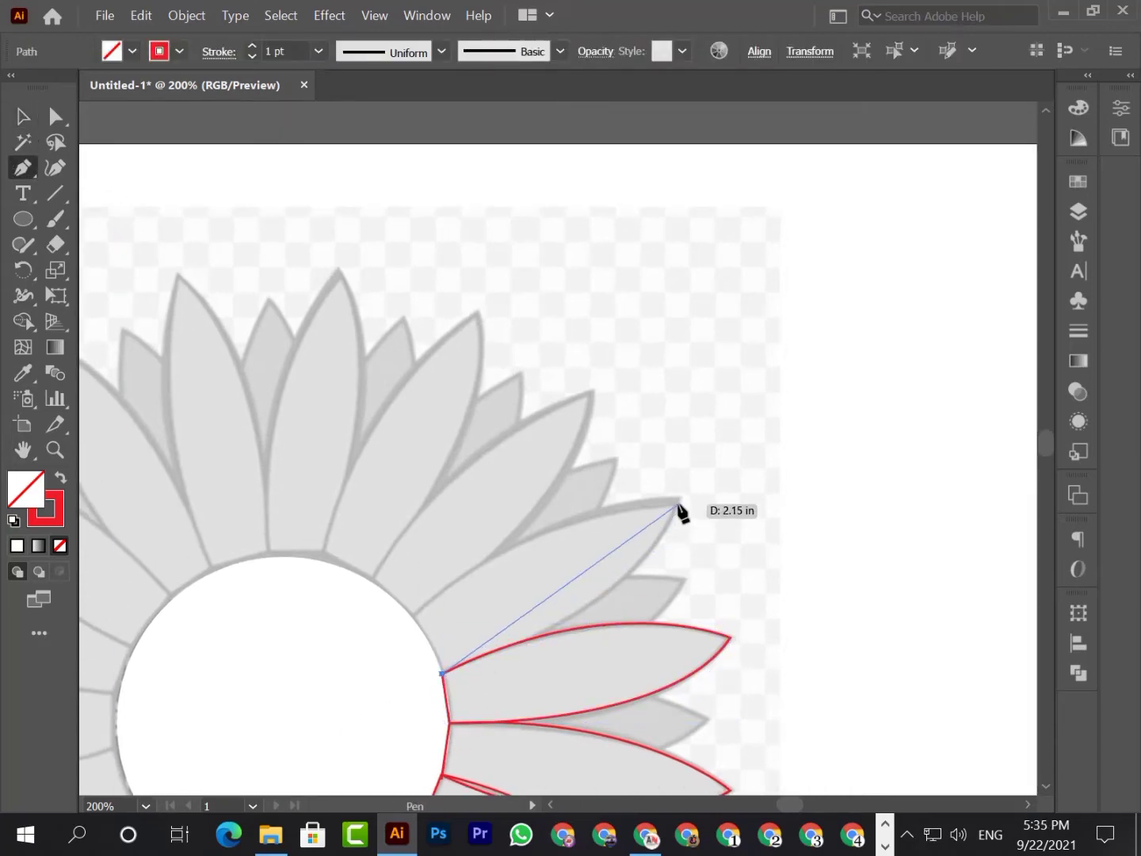
pyautogui.moveTo(680, 499); pyautogui.dragTo(721, 387)
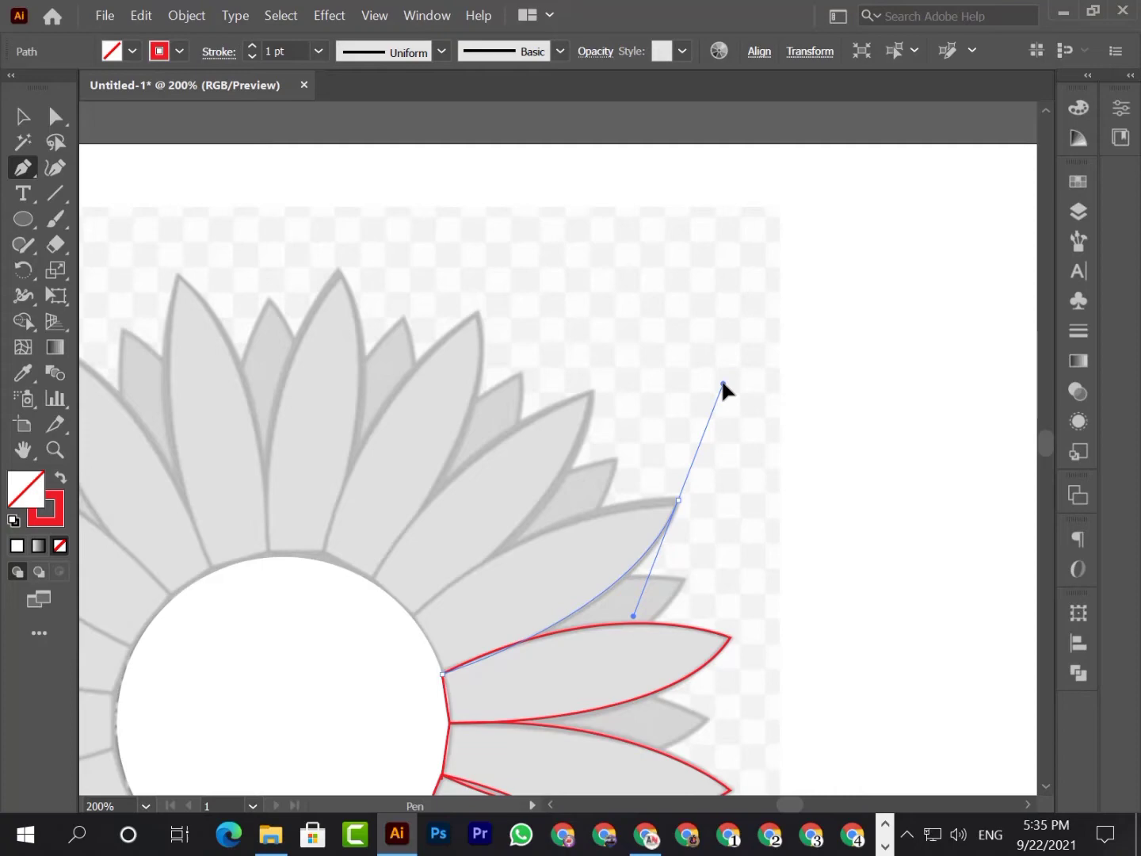
pyautogui.click(679, 501)
pyautogui.moveTo(412, 617); pyautogui.dragTo(299, 737)
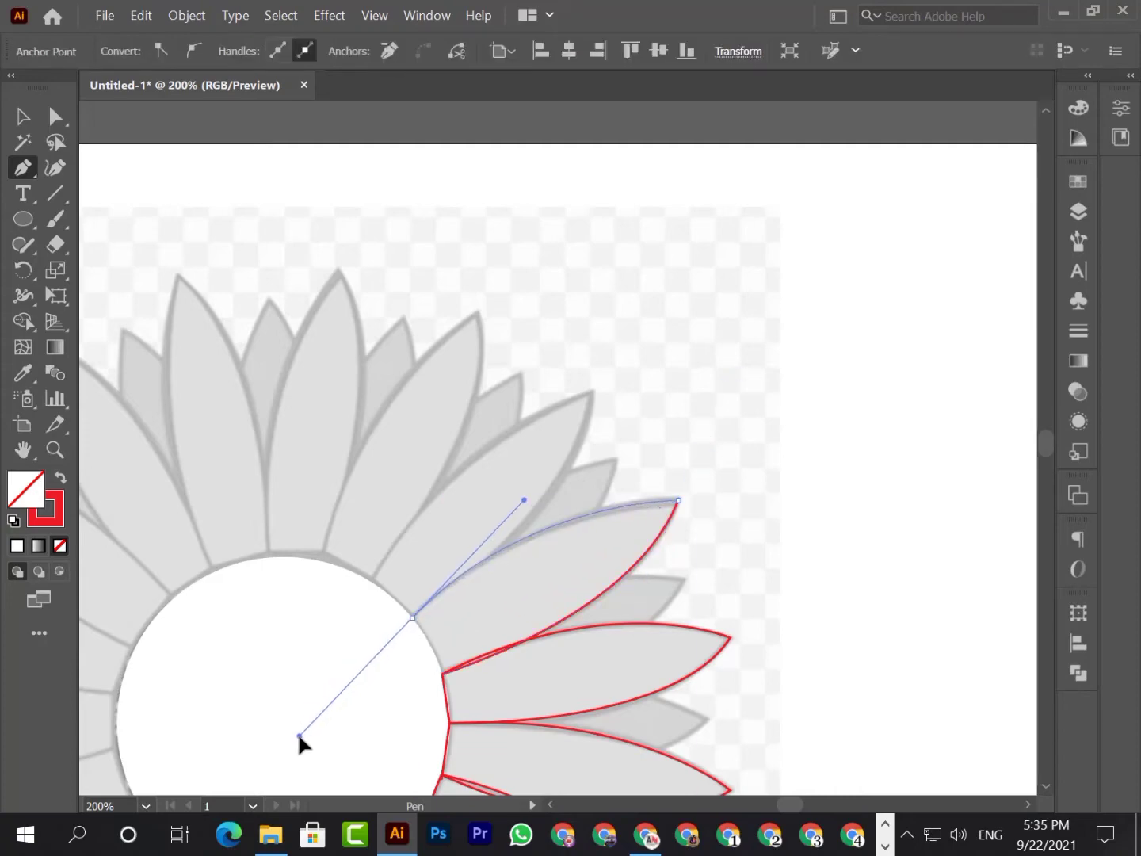
pyautogui.click(412, 617)
pyautogui.click(443, 674)
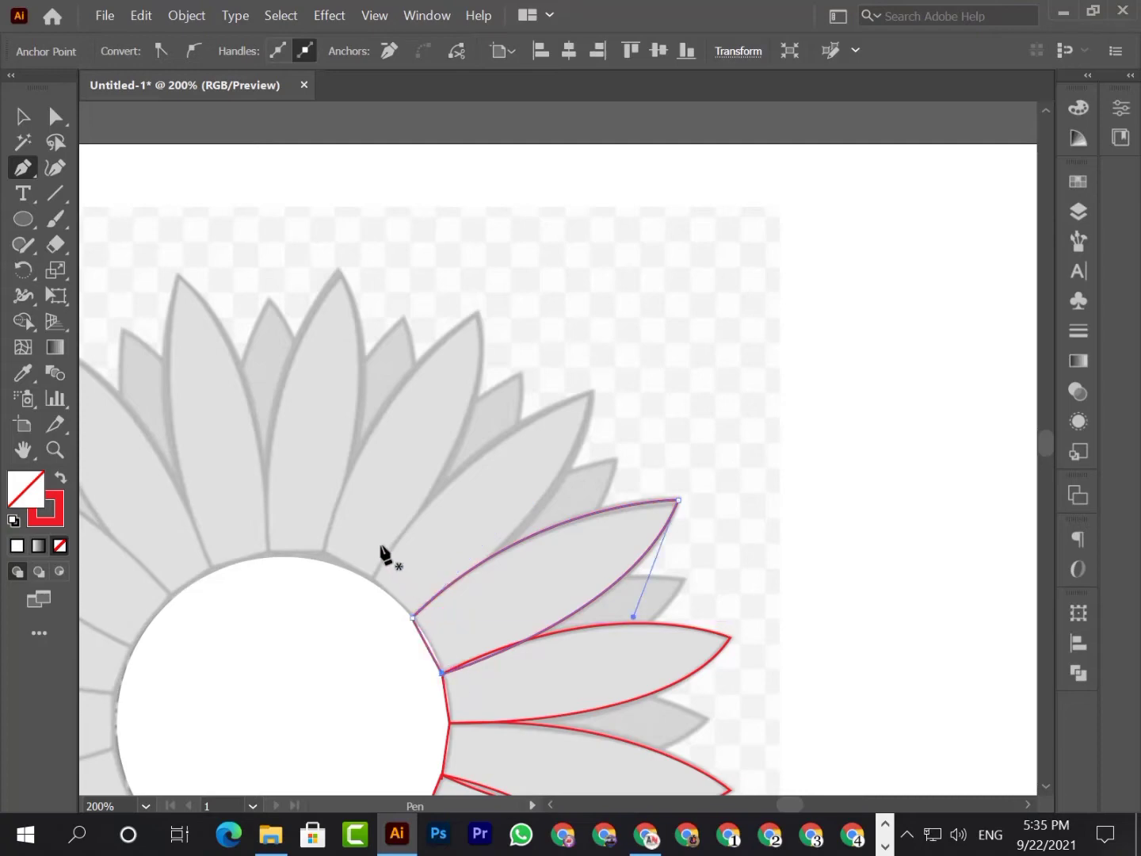
pyautogui.moveTo(403, 567); pyautogui.dragTo(423, 674)
pyautogui.click(25, 118)
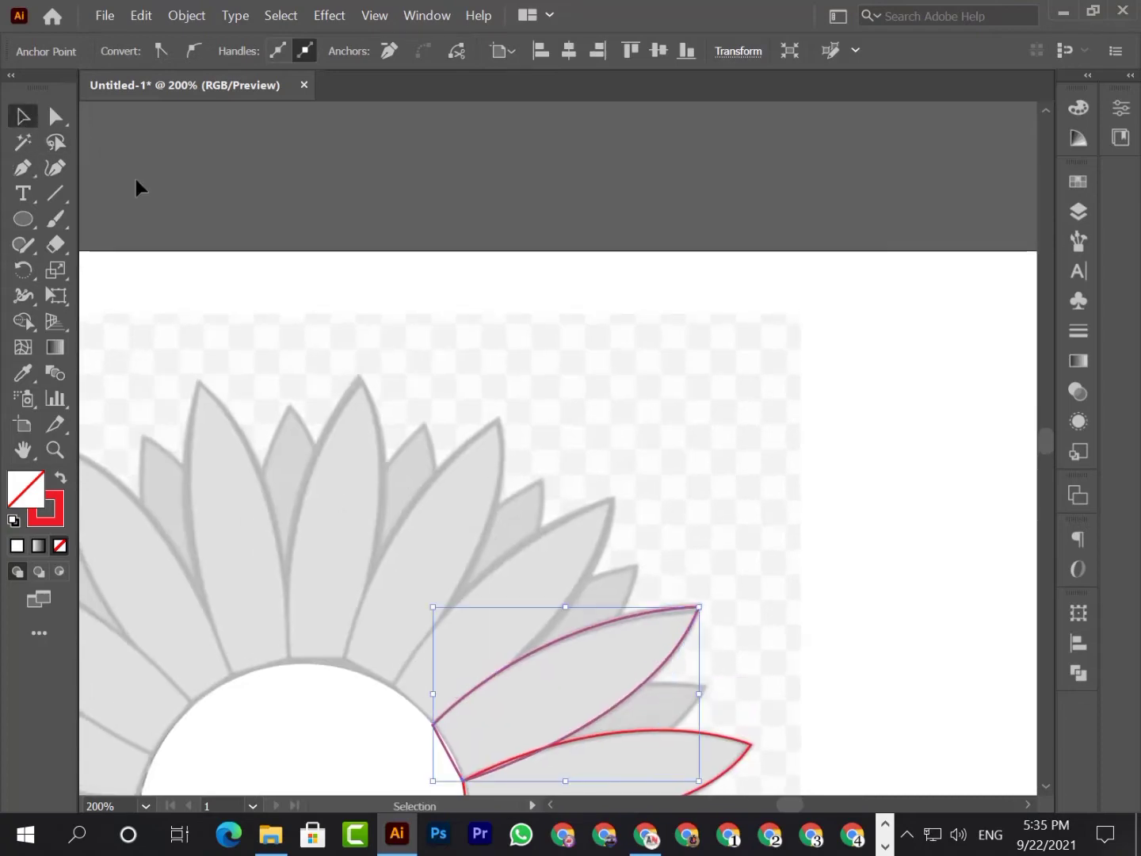
# - Outline the front petal pointing diagonally to the upper right with a closed curved Pen path and deselect it
pyautogui.click(434, 723)
pyautogui.moveTo(613, 501); pyautogui.dragTo(630, 382)
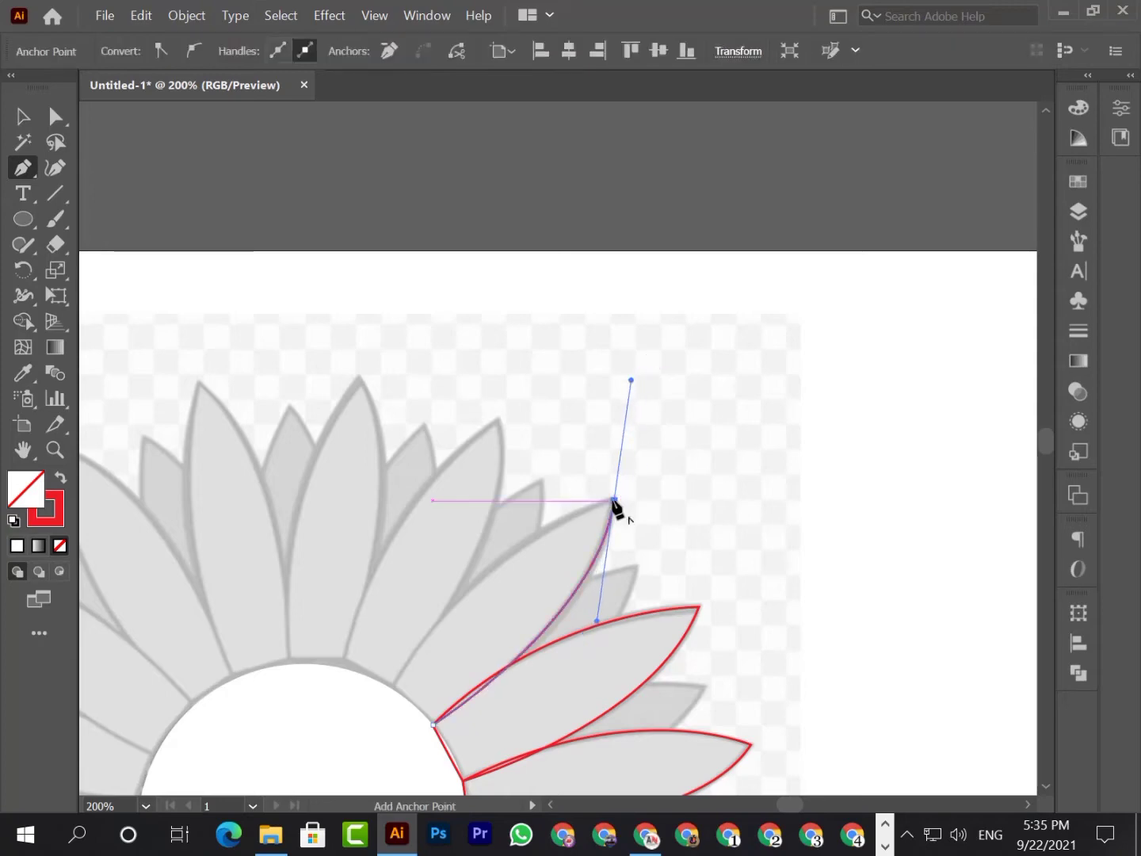
pyautogui.click(614, 500)
pyautogui.moveTo(493, 524); pyautogui.dragTo(727, 299)
pyautogui.moveTo(627, 460); pyautogui.dragTo(526, 617)
pyautogui.click(628, 459)
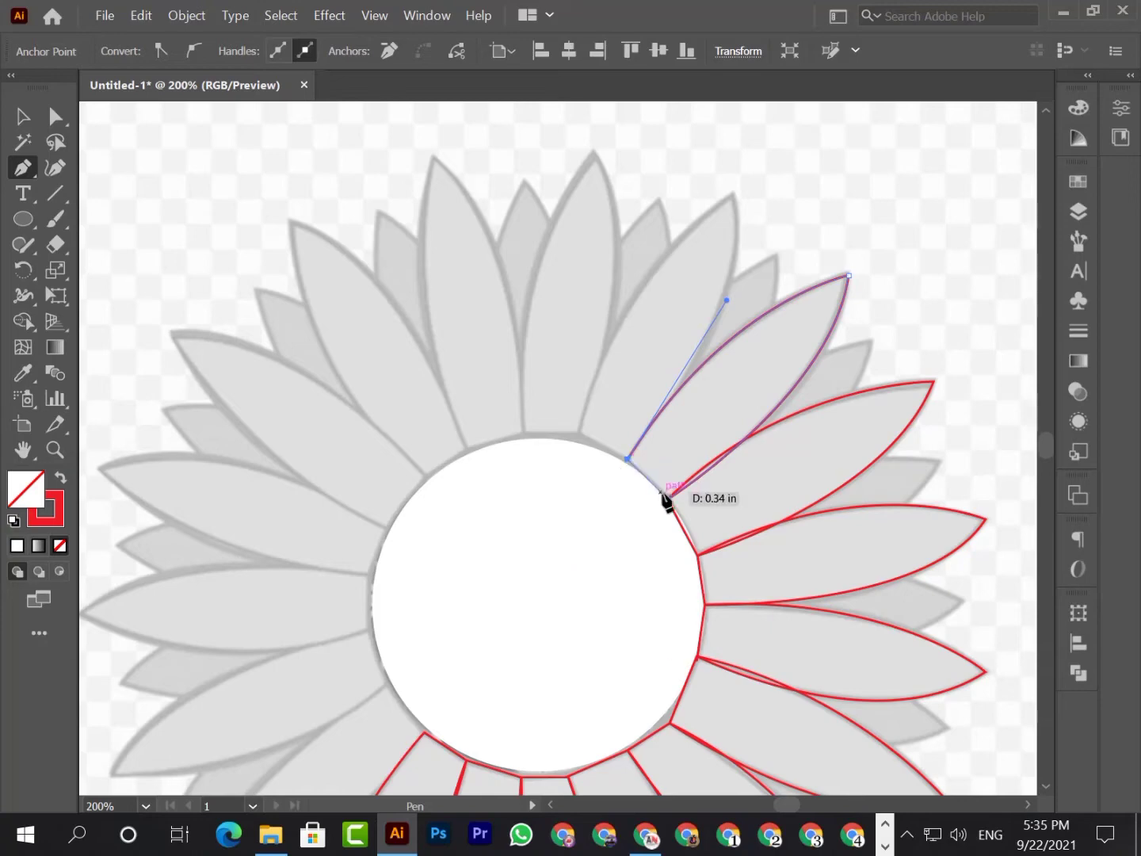
pyautogui.click(665, 500)
pyautogui.moveTo(614, 403); pyautogui.dragTo(530, 539)
pyautogui.moveTo(142, 189); pyautogui.dragTo(8, 90)
pyautogui.click(27, 122)
pyautogui.press('Delete')
# - Trace the steep upper-right front petal, between the diagonal and the near-vertical one, as a closed Pen path and deselect it
pyautogui.click(25, 167)
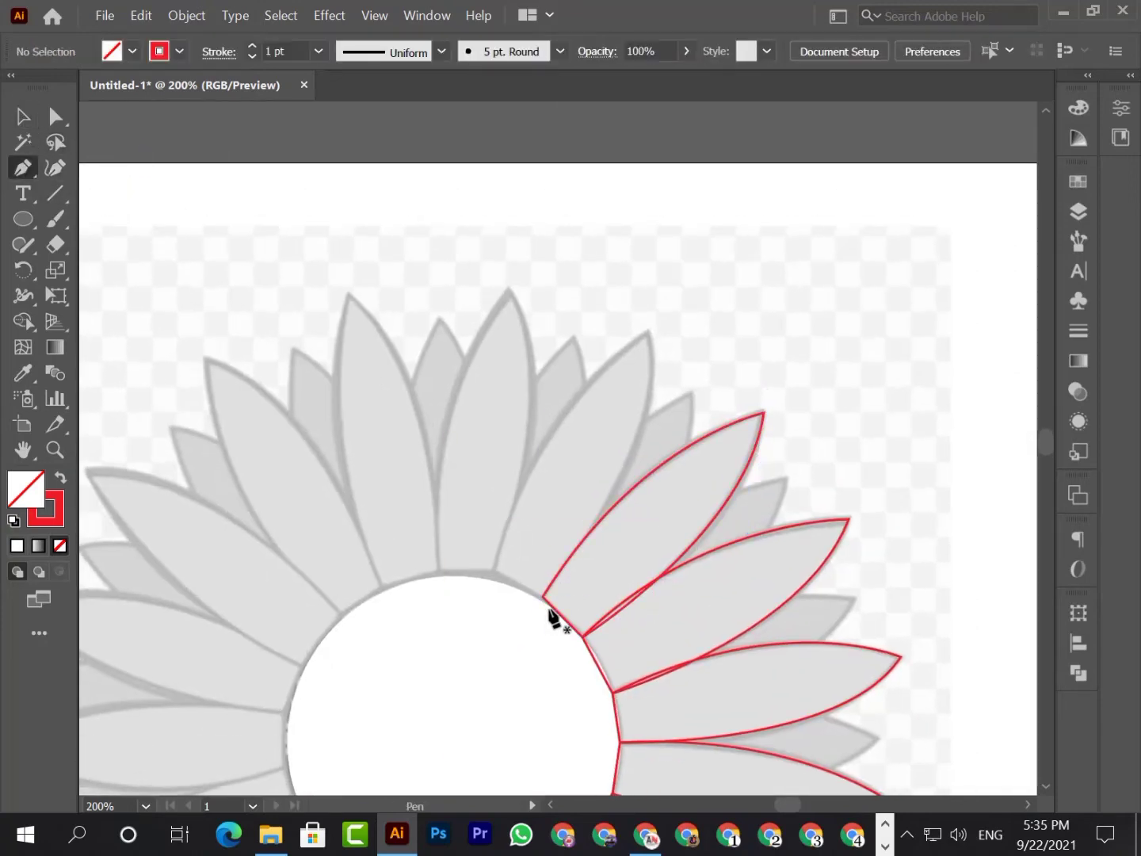
pyautogui.click(544, 595)
pyautogui.moveTo(650, 330)
pyautogui.mouseDown()
pyautogui.moveTo(636, 216)
pyautogui.moveTo(632, 229)
pyautogui.mouseUp()
pyautogui.click(650, 330)
pyautogui.moveTo(495, 576); pyautogui.dragTo(458, 748)
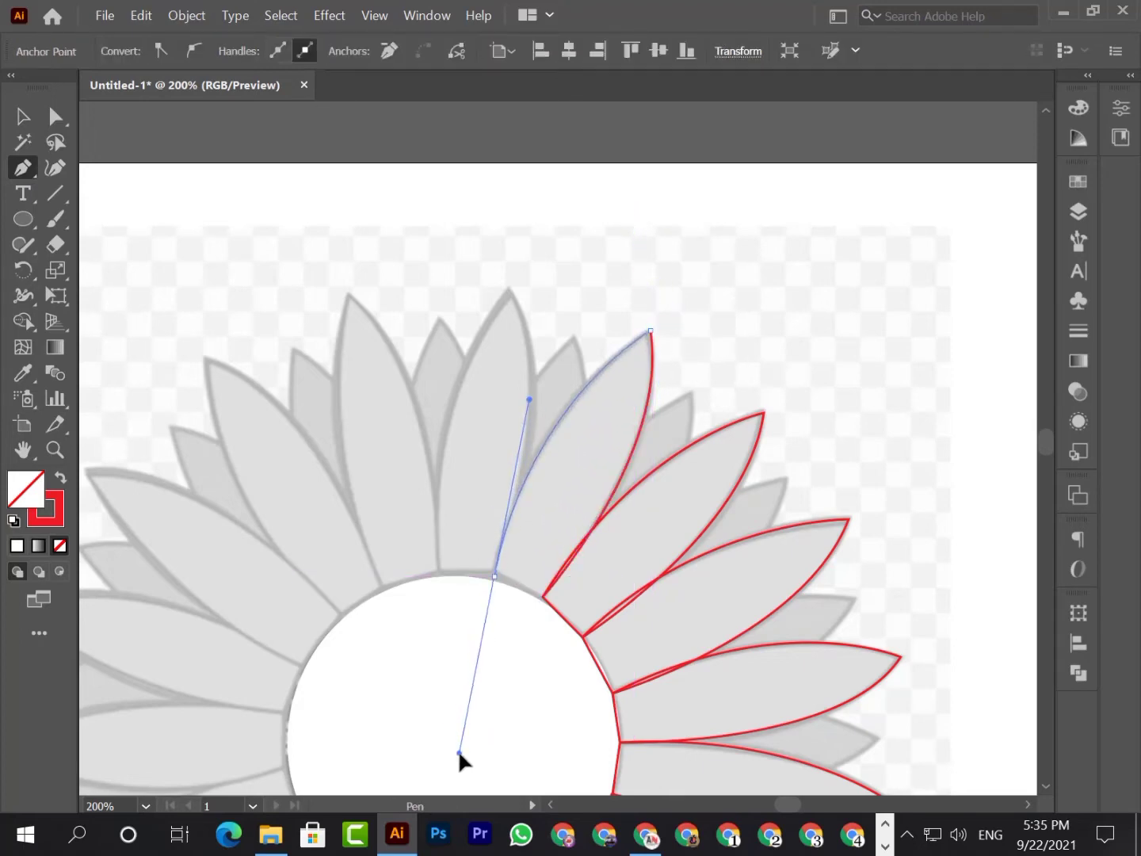
pyautogui.click(494, 576)
pyautogui.click(544, 595)
pyautogui.scroll(2, 487, 511)
pyautogui.hscroll(-2, 487, 511)
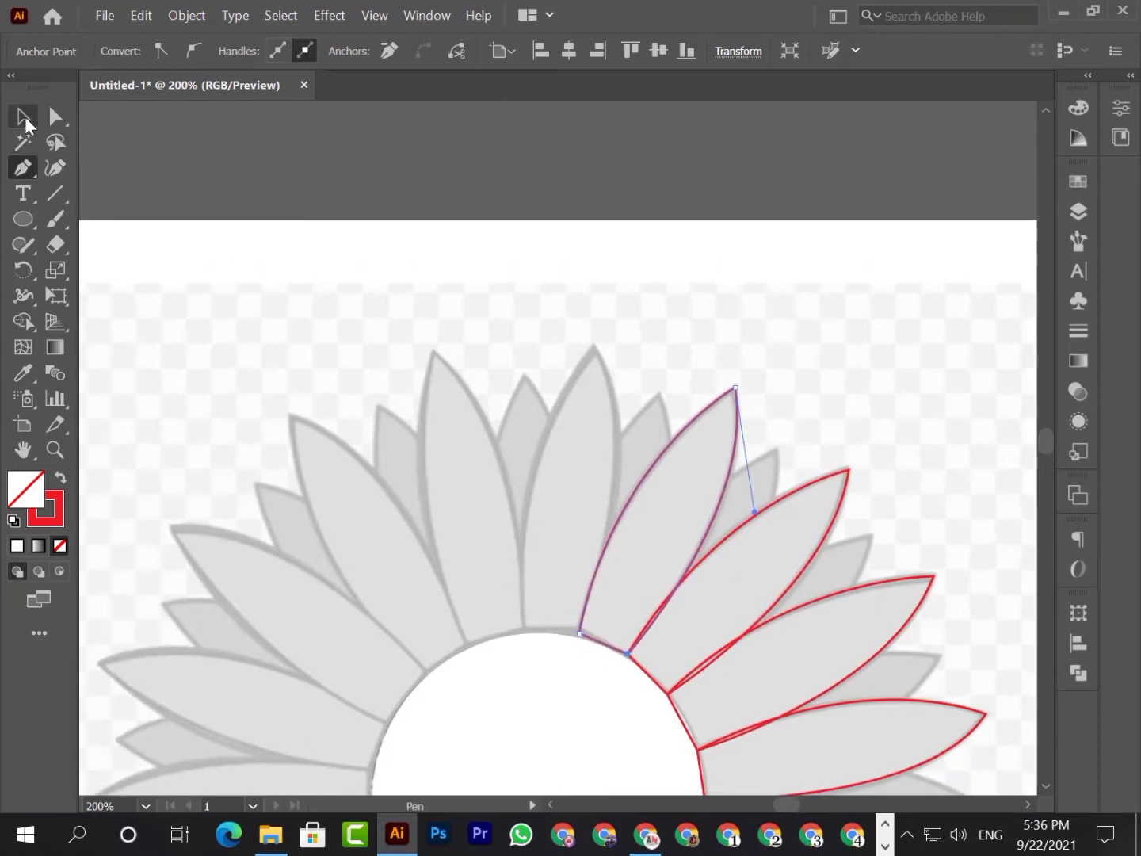
pyautogui.click(24, 119)
pyautogui.click(254, 421)
# - Outline the nearly vertical front petal just right of the flower's top centre with a closed Pen path and deselect it
pyautogui.press('p')
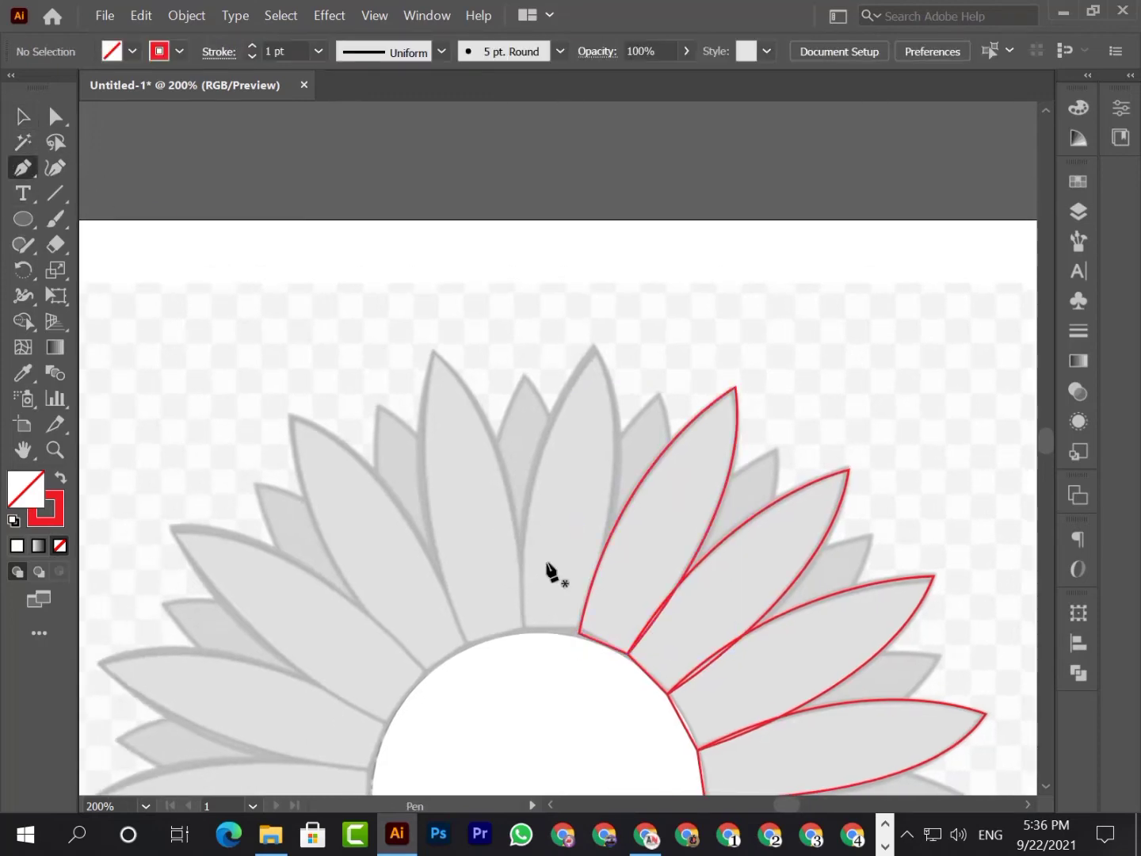
pyautogui.click(579, 632)
pyautogui.moveTo(595, 353); pyautogui.dragTo(536, 321)
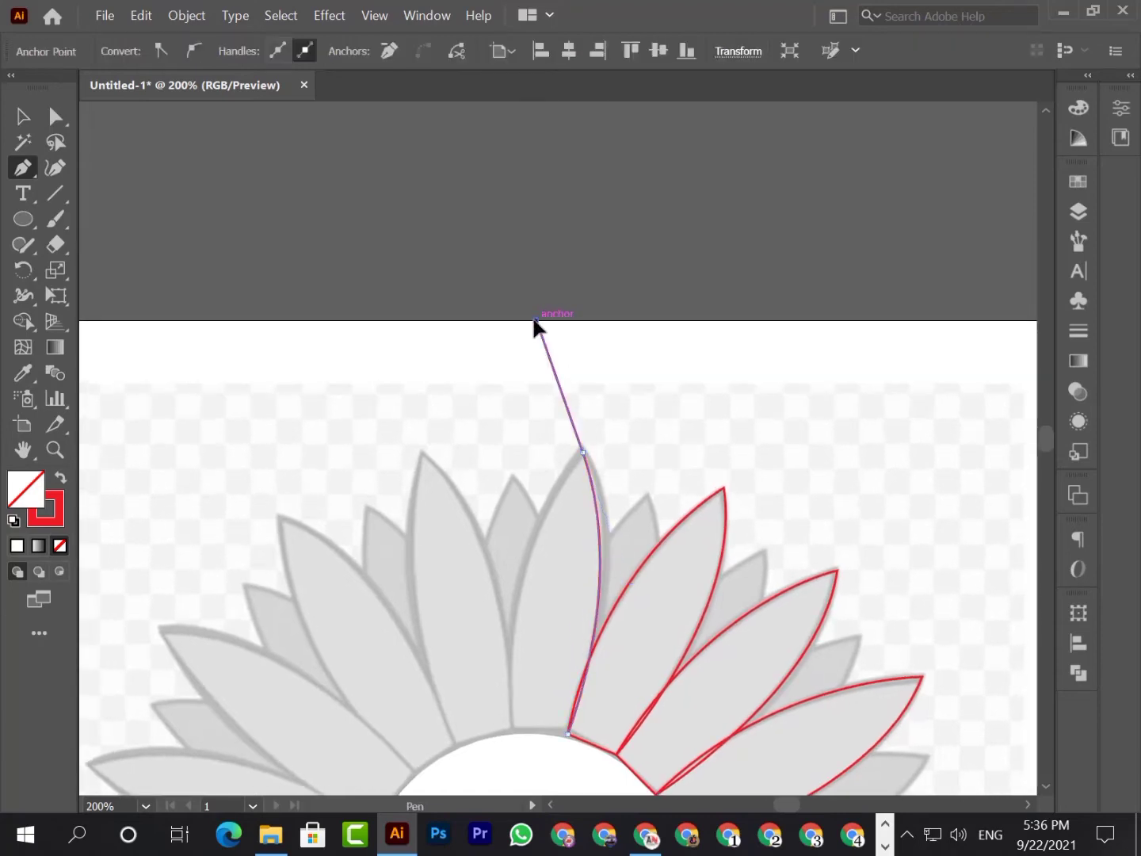
pyautogui.click(585, 454)
pyautogui.moveTo(566, 417); pyautogui.dragTo(527, 353)
pyautogui.click(584, 452)
pyautogui.moveTo(511, 638); pyautogui.dragTo(574, 417)
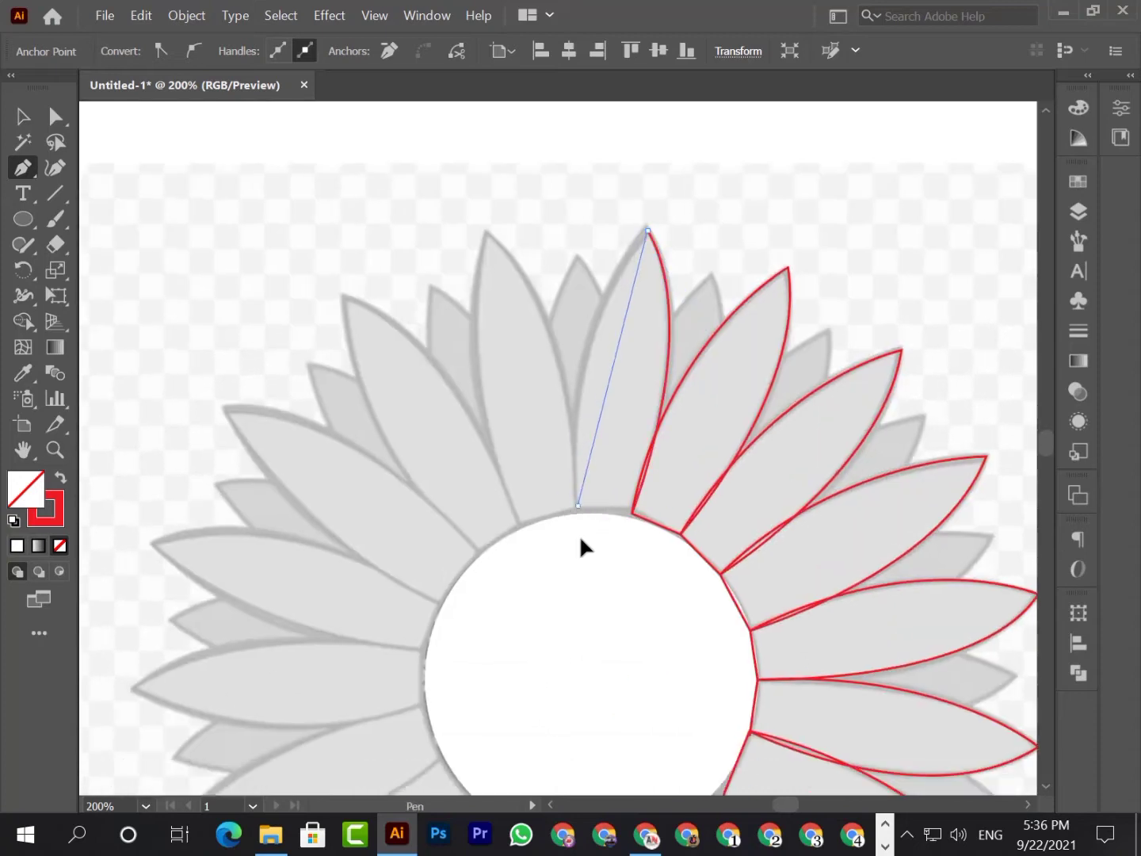
pyautogui.moveTo(576, 504); pyautogui.dragTo(600, 681)
pyautogui.click(578, 505)
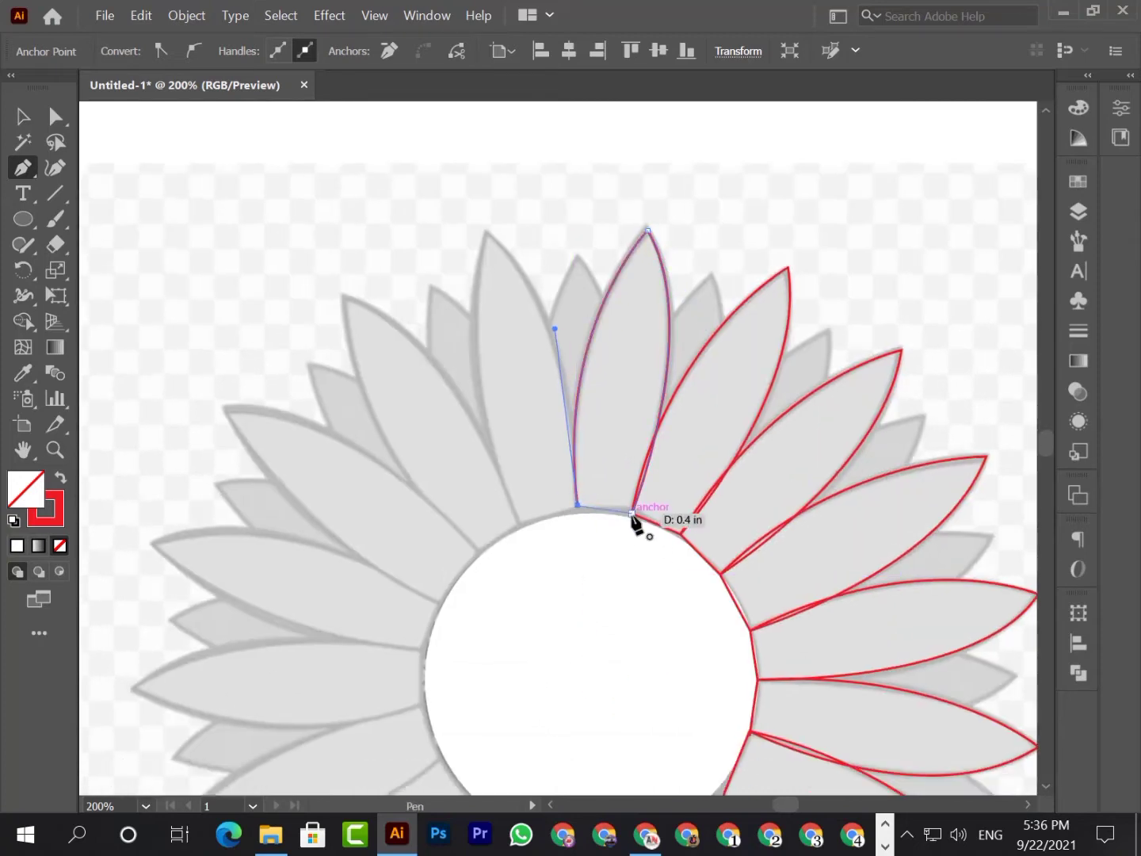
pyautogui.click(632, 513)
pyautogui.moveTo(532, 538); pyautogui.dragTo(594, 629)
pyautogui.click(22, 117)
pyautogui.click(152, 184)
# - Outline the nearly vertical front petal just left of the flower's top centre with a closed Pen path and deselect it
pyautogui.click(17, 168)
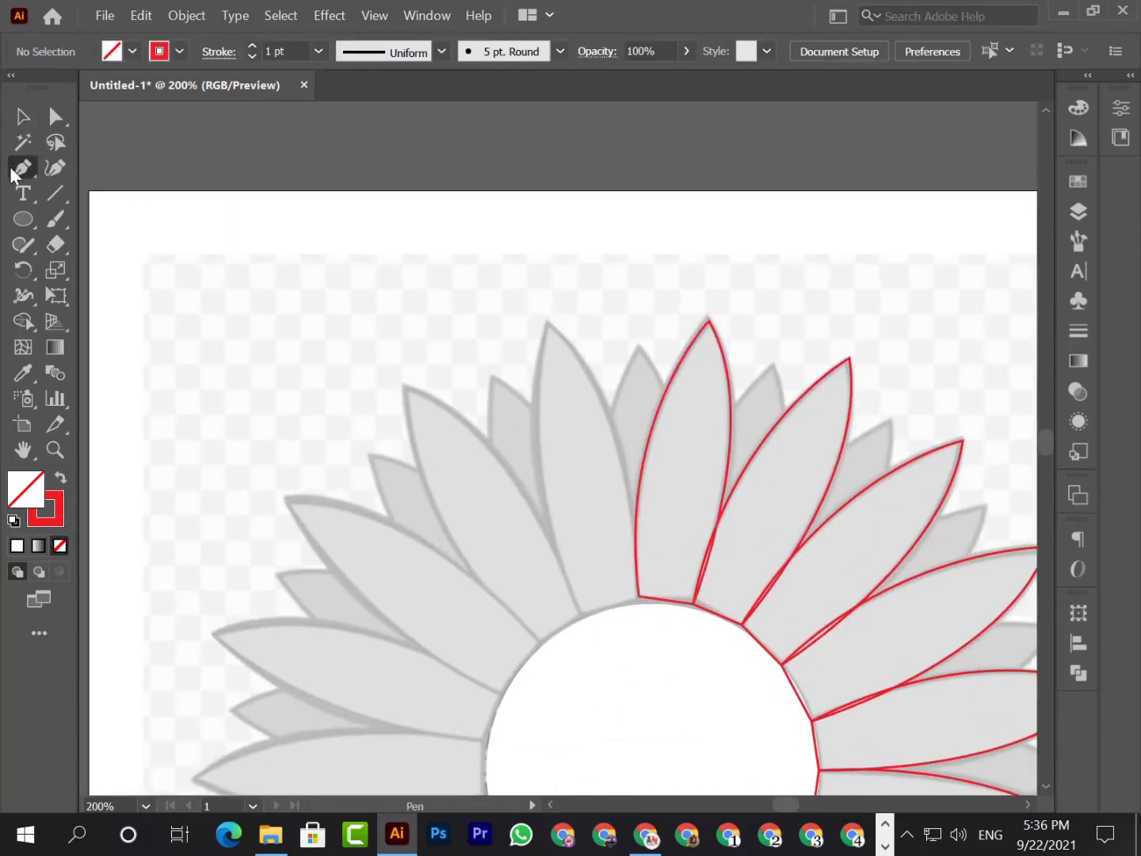
pyautogui.click(638, 596)
pyautogui.moveTo(549, 321); pyautogui.dragTo(453, 233)
pyautogui.click(550, 321)
pyautogui.moveTo(581, 613); pyautogui.dragTo(623, 655)
pyautogui.click(552, 516)
pyautogui.click(613, 498)
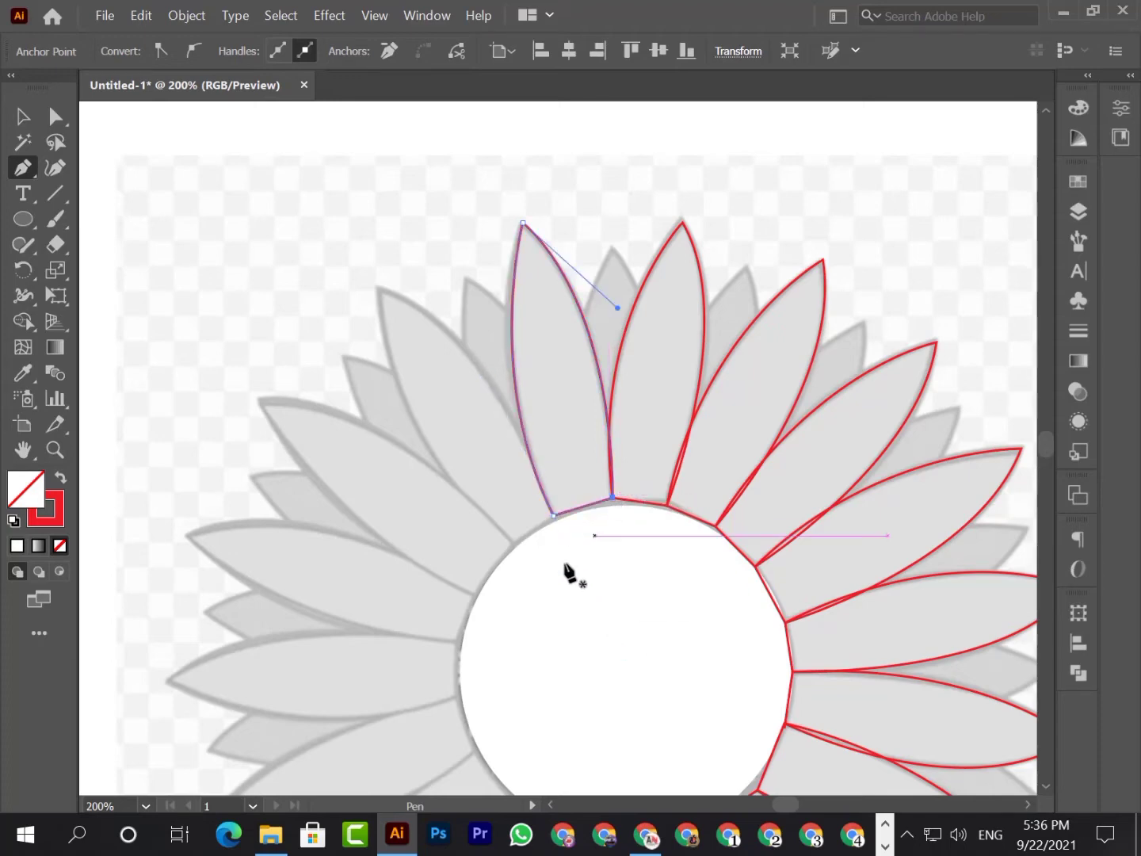
pyautogui.hscroll(-2, 568, 572)
pyautogui.keyDown('ctrl'); pyautogui.click(95, 159); pyautogui.keyUp('ctrl')
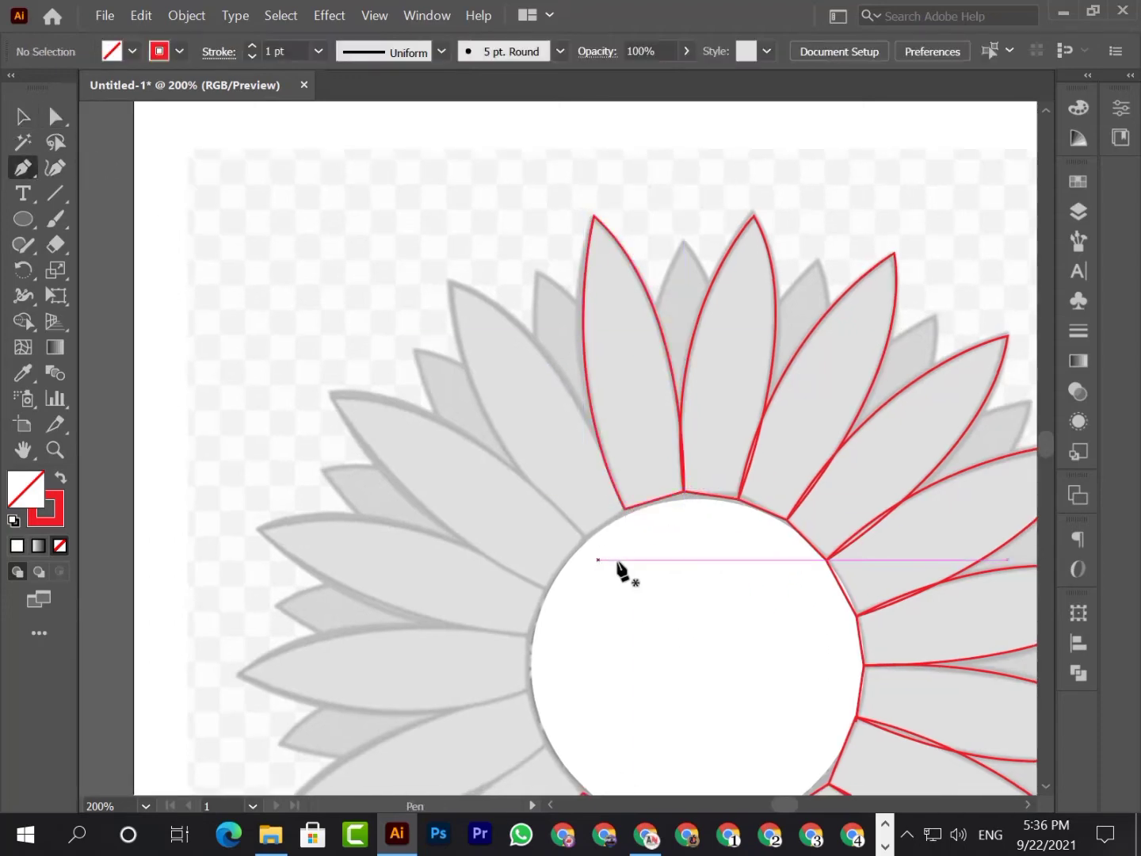
# - Trace the steep upper-left front petal, second from the top centre, as a closed curved Pen path
pyautogui.click(624, 507)
pyautogui.moveTo(453, 288); pyautogui.dragTo(351, 371)
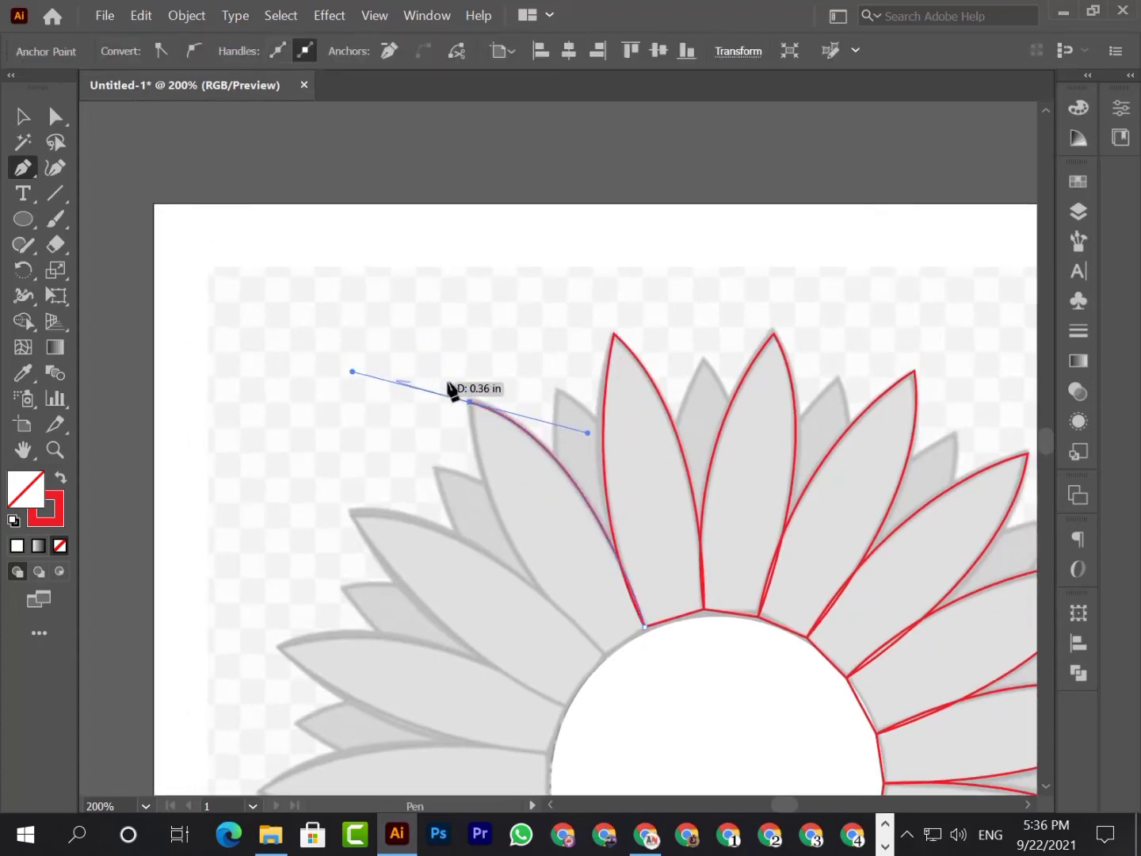
pyautogui.click(471, 403)
pyautogui.moveTo(587, 619); pyautogui.dragTo(671, 606)
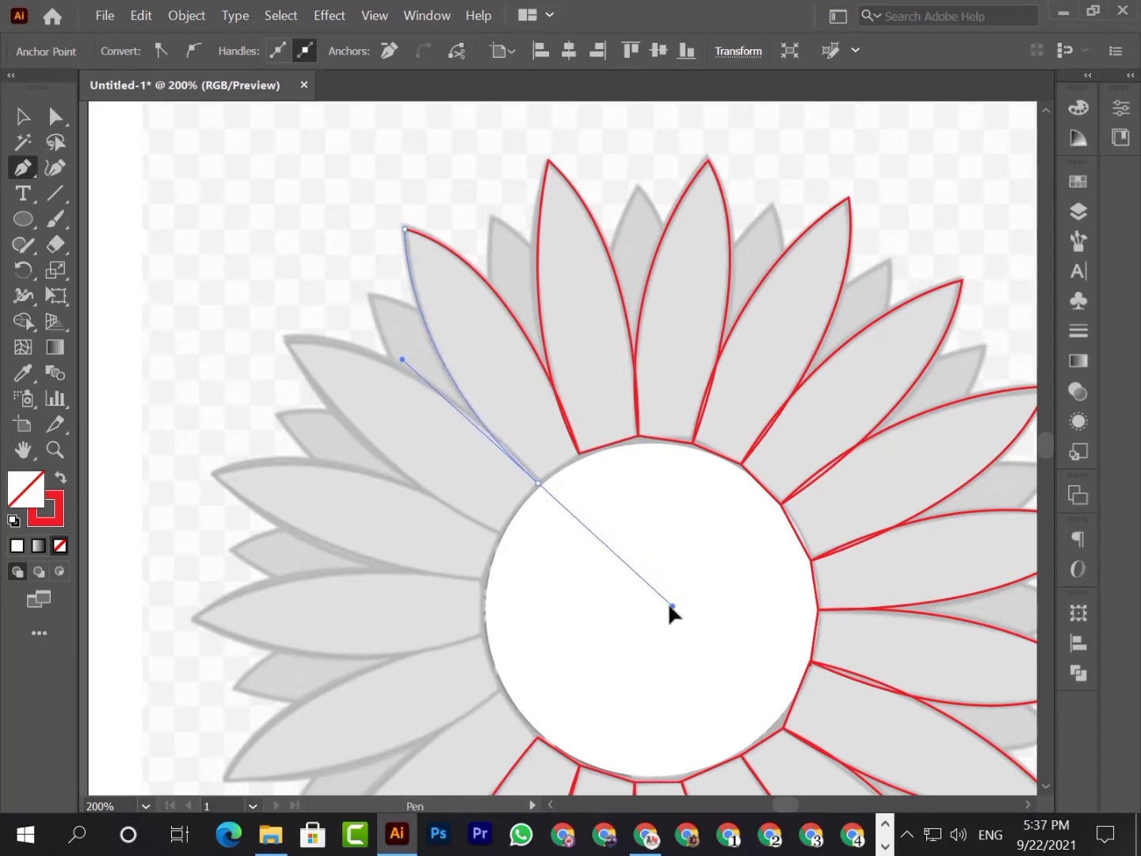
pyautogui.click(538, 481)
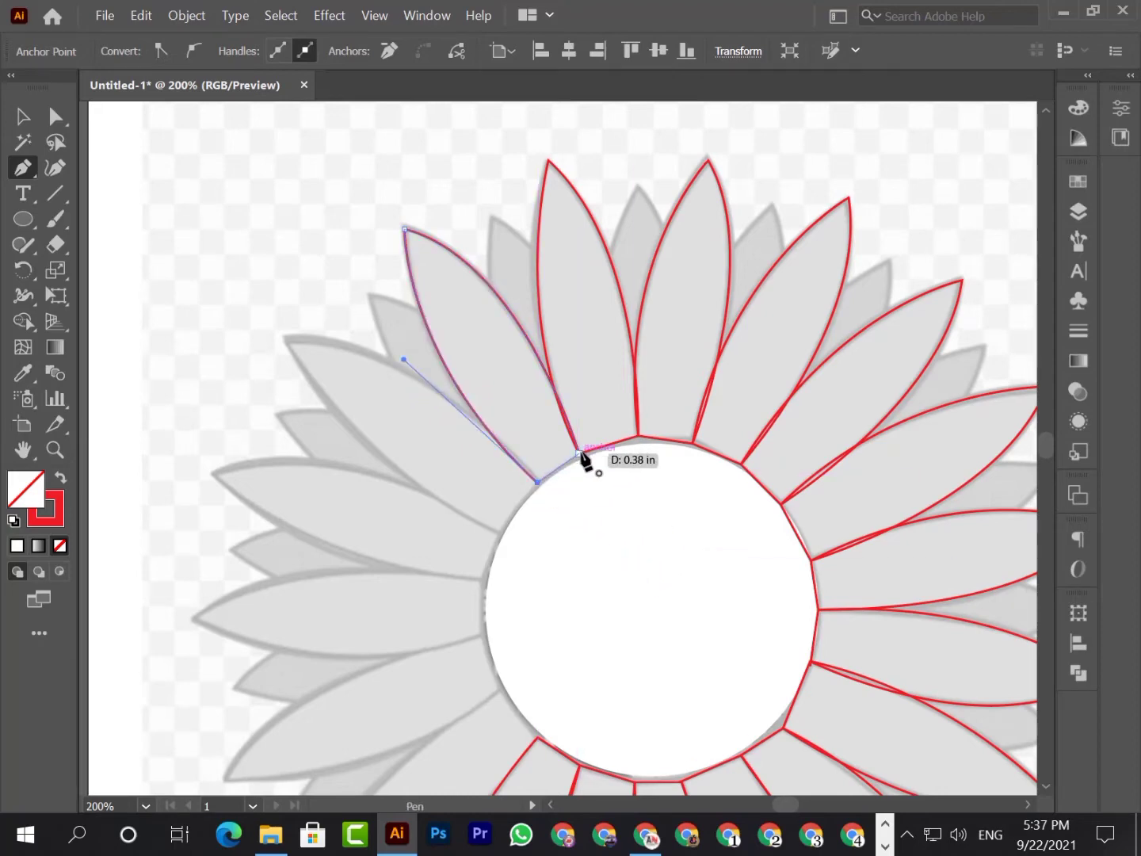
pyautogui.click(580, 453)
pyautogui.click(25, 118)
# - Outline the front petal pointing diagonally to the upper left with a closed curved Pen path and deselect it
pyautogui.click(24, 168)
pyautogui.click(539, 482)
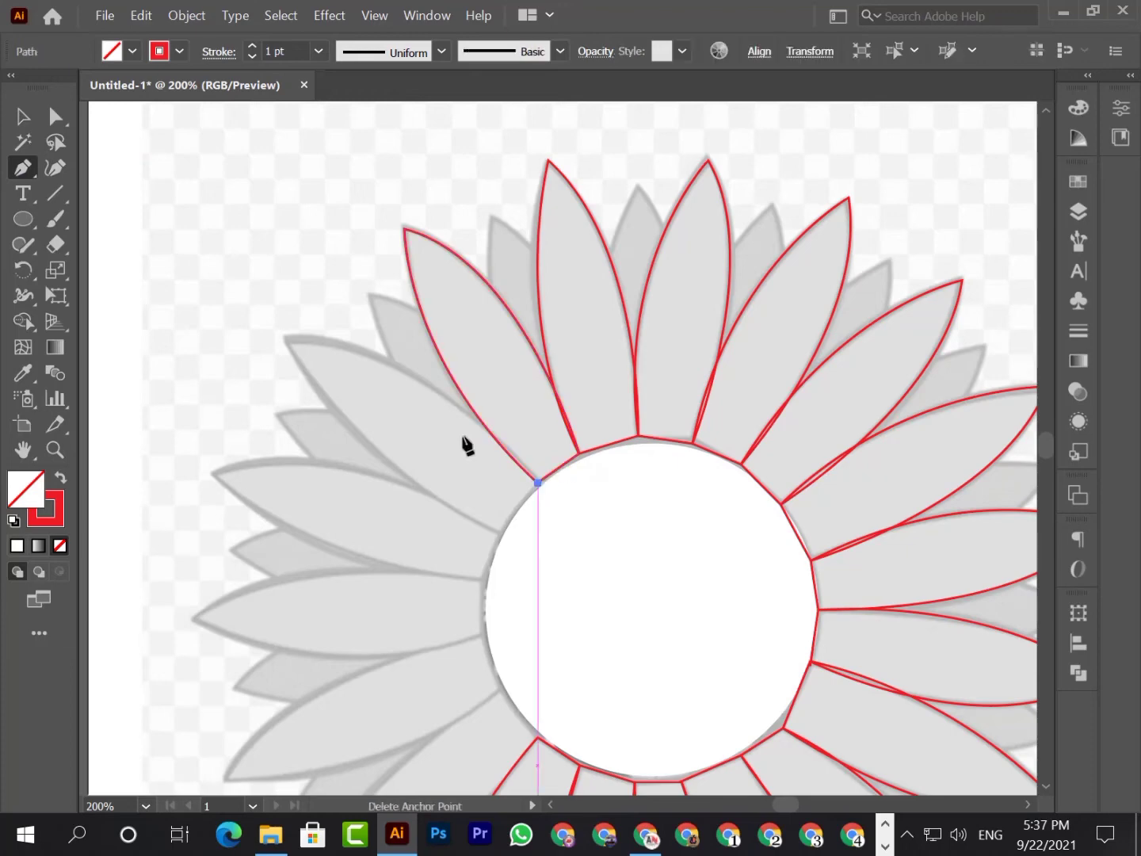
pyautogui.press('space')
pyautogui.moveTo(323, 356); pyautogui.dragTo(365, 458)
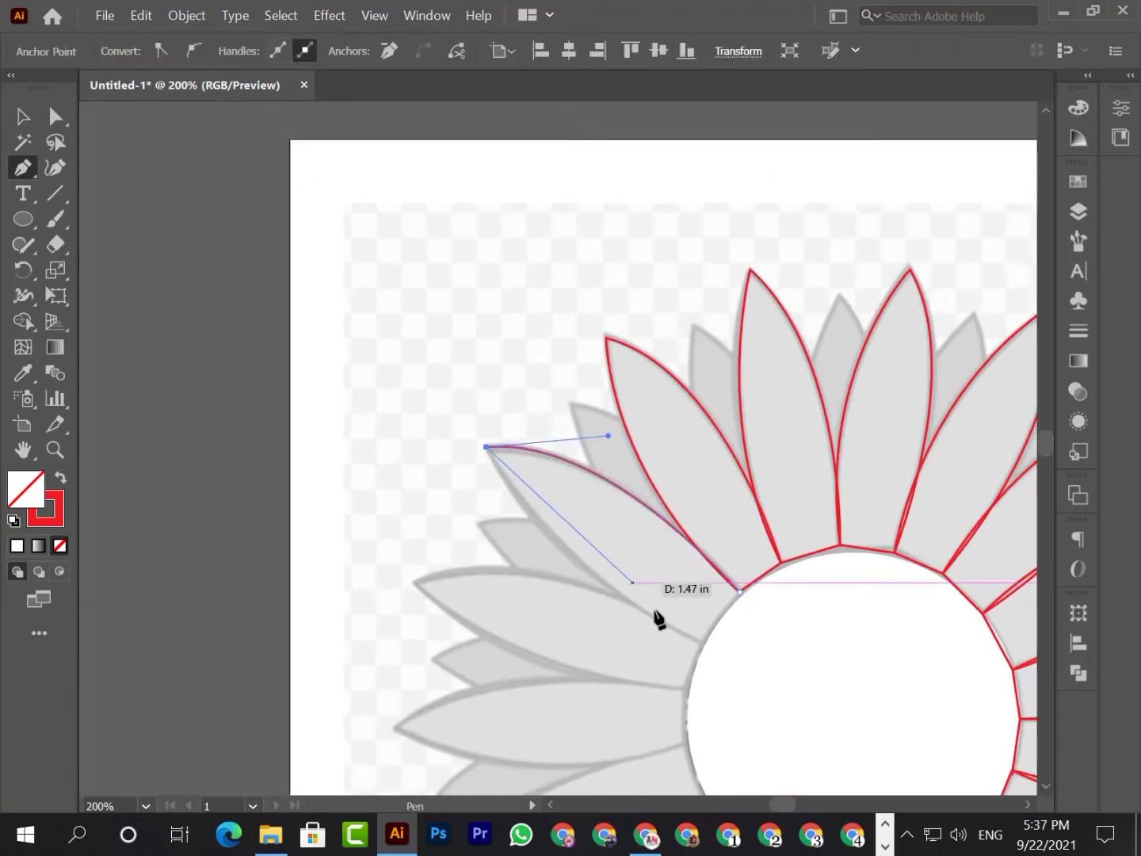
pyautogui.press('space')
pyautogui.moveTo(657, 619); pyautogui.dragTo(653, 535)
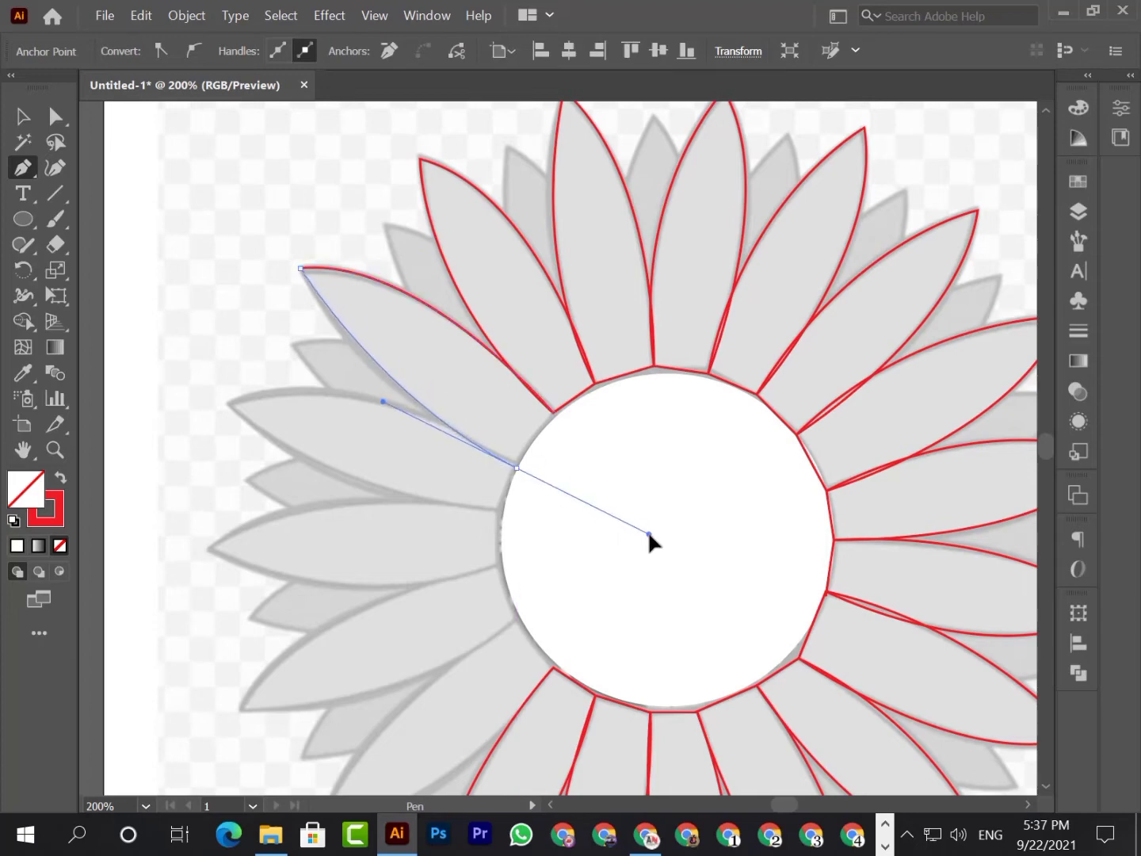
pyautogui.click(517, 467)
pyautogui.click(553, 413)
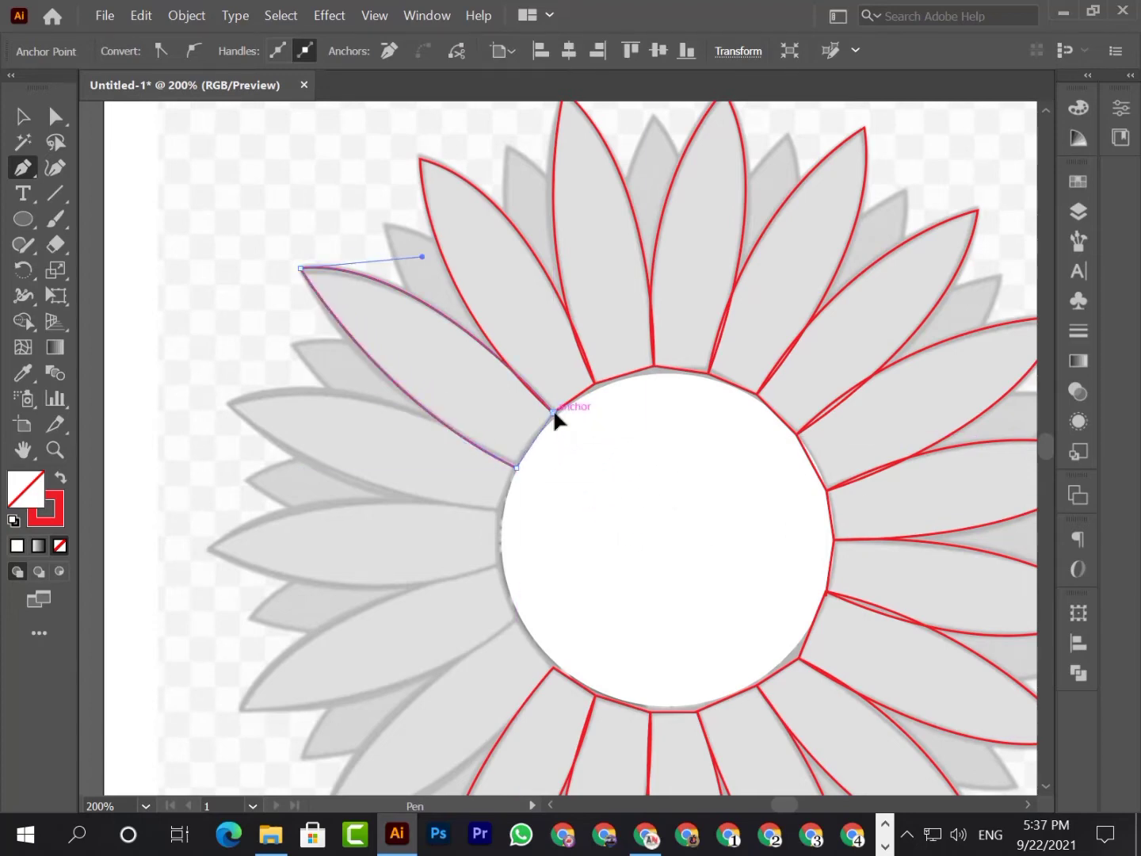
pyautogui.moveTo(552, 416); pyautogui.dragTo(610, 318)
pyautogui.click(17, 117)
pyautogui.hotkey('ctrl', 'shift', 'a')
# - Trace the front petal just above the horizontal on the flower's left side as a closed Pen path and deselect it
pyautogui.click(22, 168)
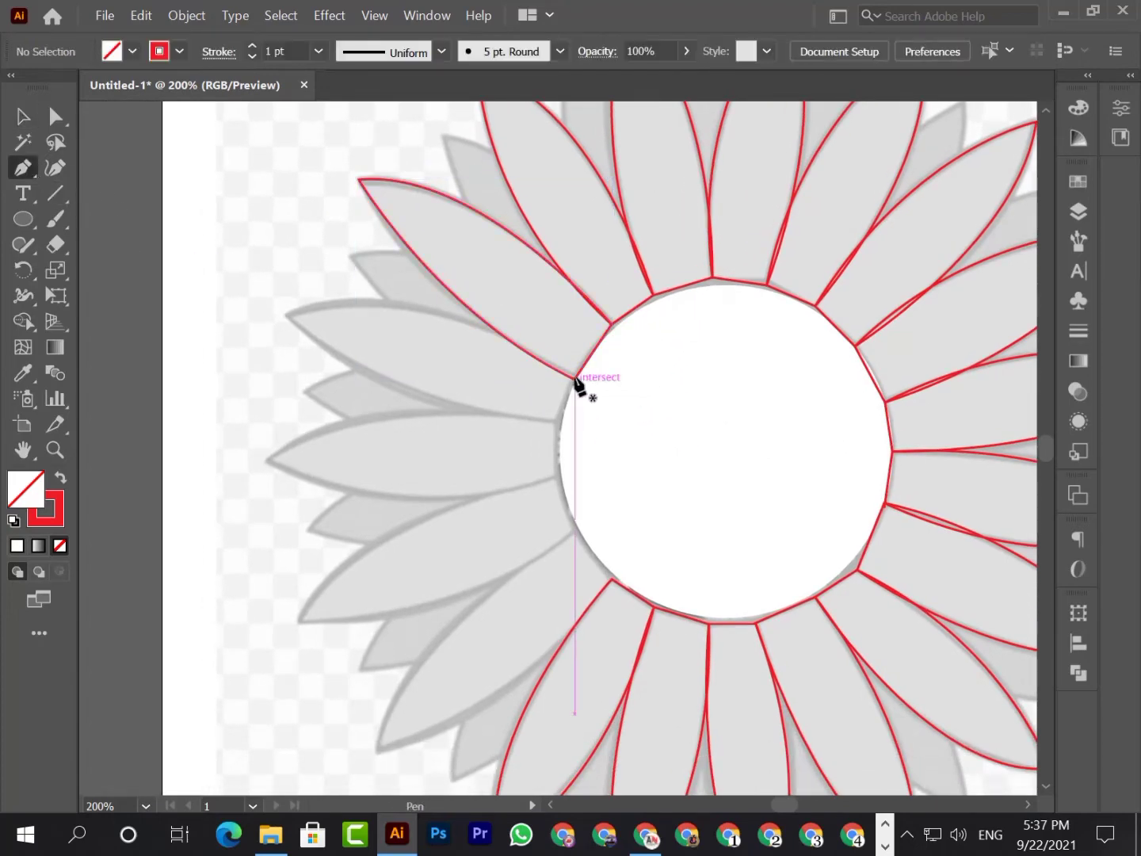
pyautogui.click(575, 378)
pyautogui.moveTo(289, 317); pyautogui.dragTo(157, 362)
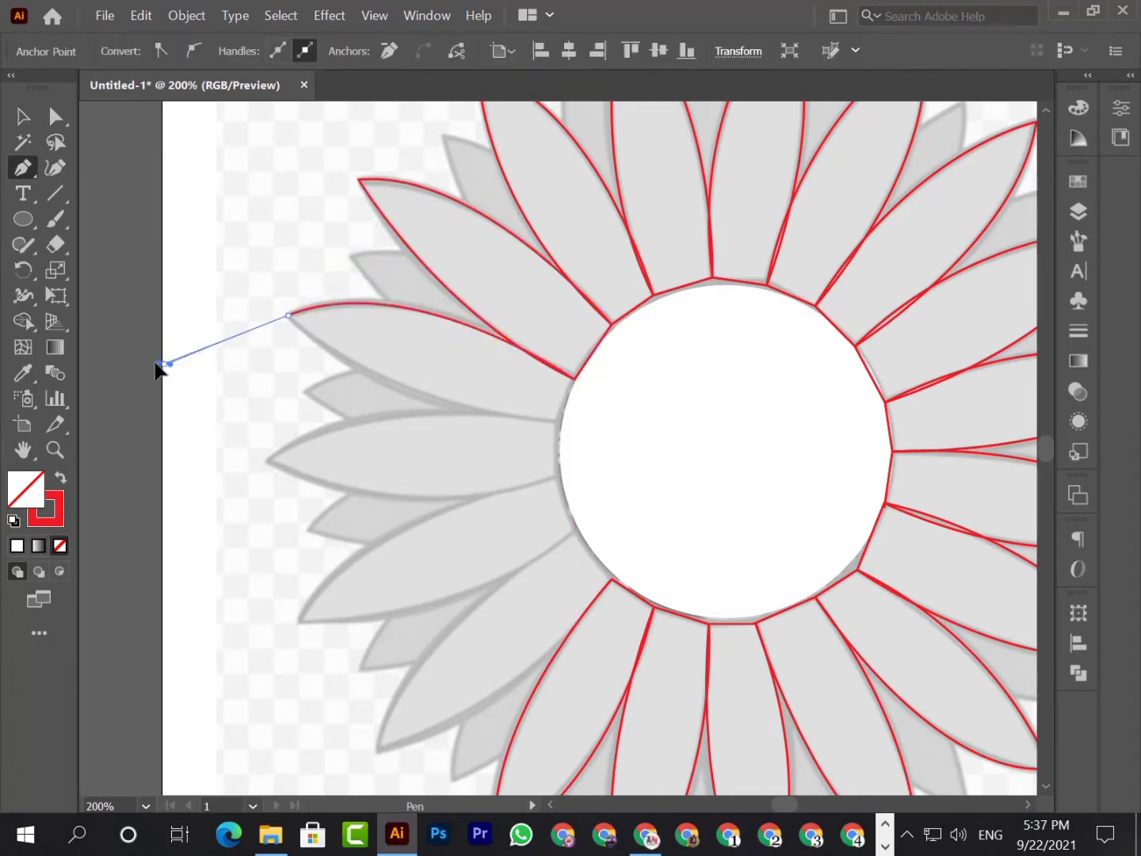
pyautogui.click(289, 316)
pyautogui.moveTo(559, 421); pyautogui.dragTo(716, 422)
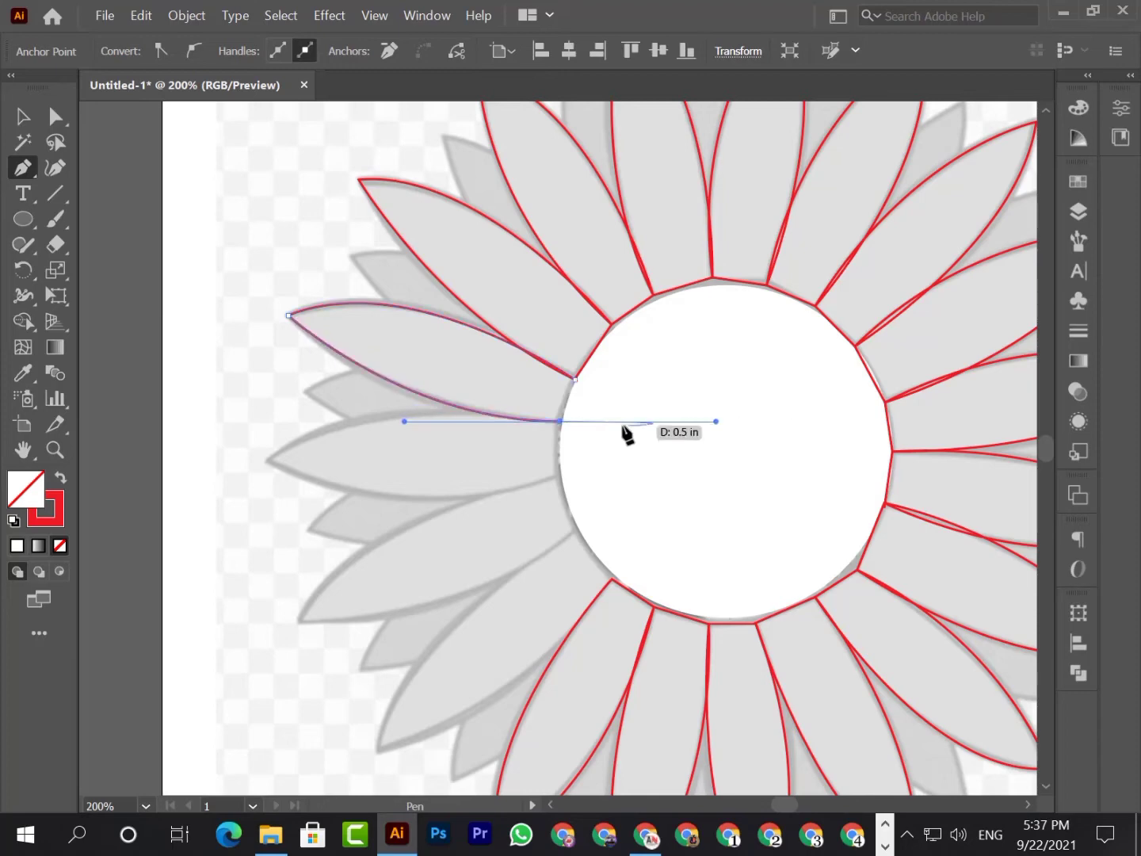
pyautogui.click(561, 421)
pyautogui.click(573, 378)
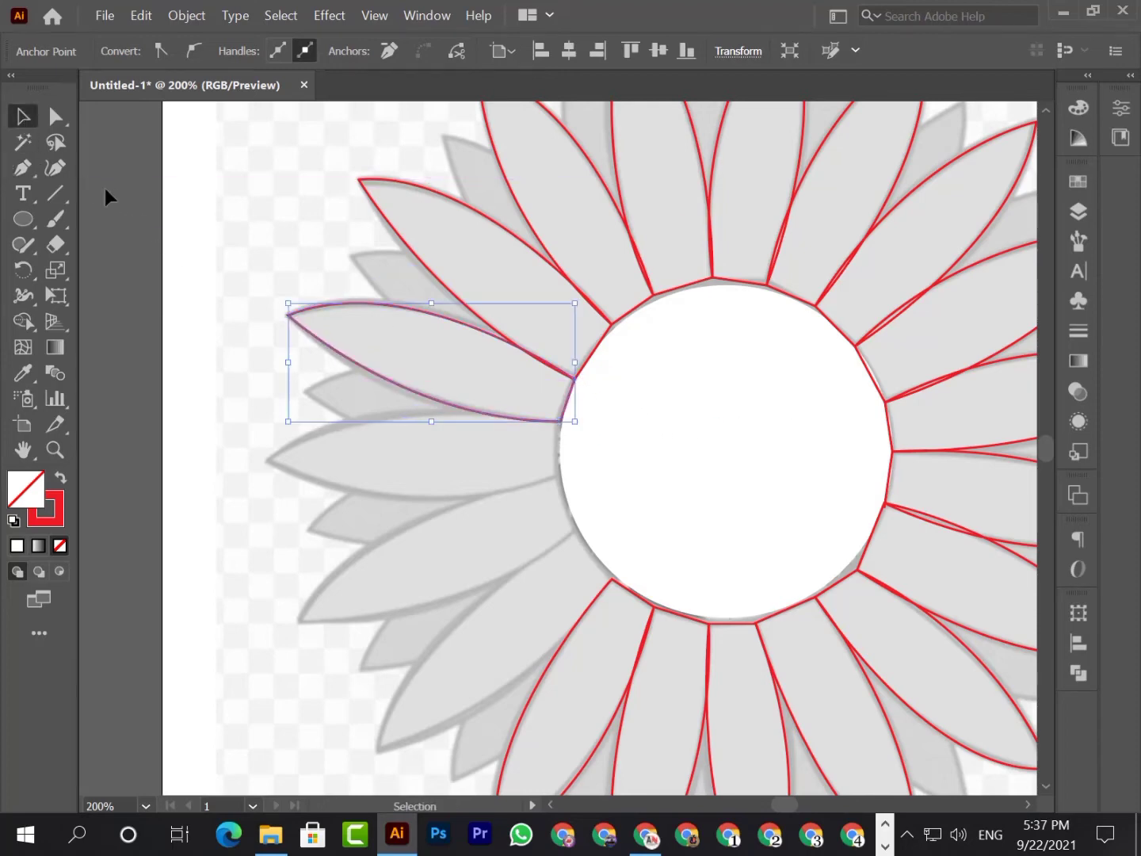
pyautogui.keyDown('ctrl'); pyautogui.click(105, 196); pyautogui.keyUp('ctrl')
# - Outline the horizontal front petal on the flower's left side with a closed curved Pen path and deselect it
pyautogui.click(559, 421)
pyautogui.moveTo(271, 460); pyautogui.dragTo(297, 560)
pyautogui.hscroll(4, 332, 518)
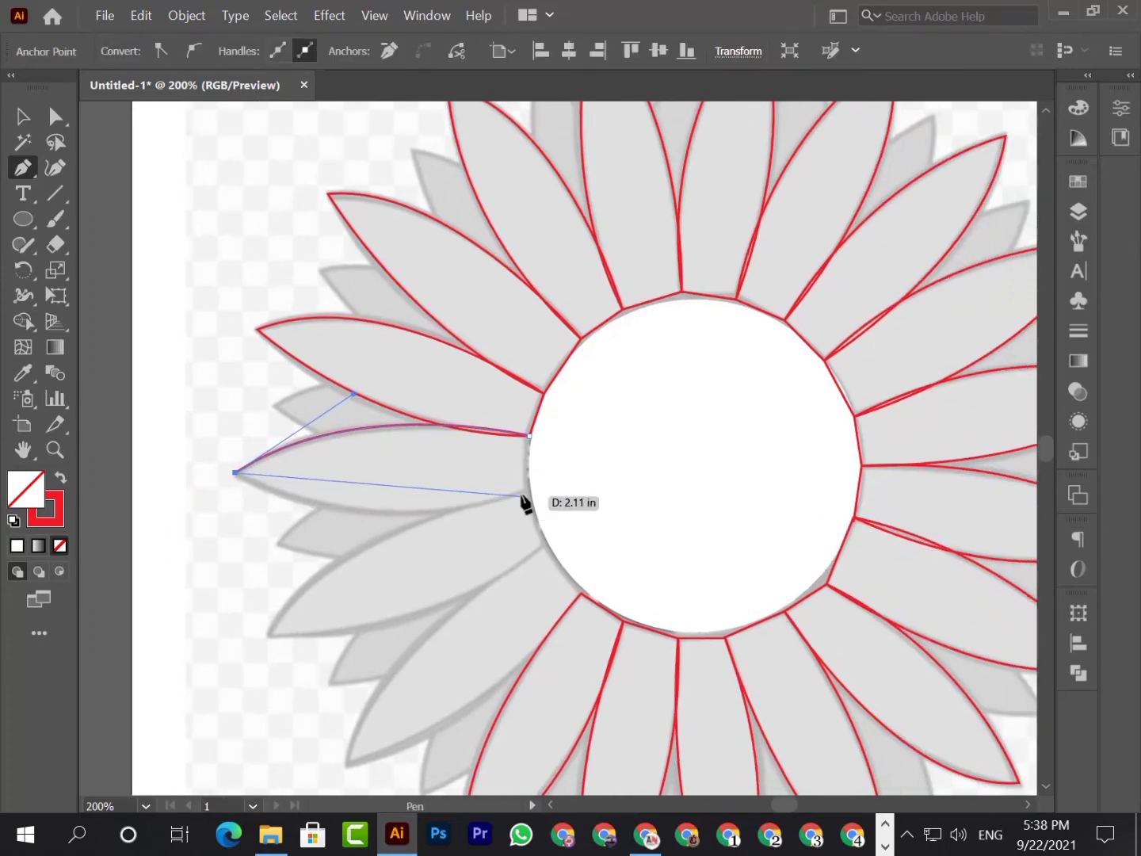
pyautogui.moveTo(525, 491); pyautogui.dragTo(655, 432)
pyautogui.click(526, 490)
pyautogui.click(526, 434)
pyautogui.press('v')
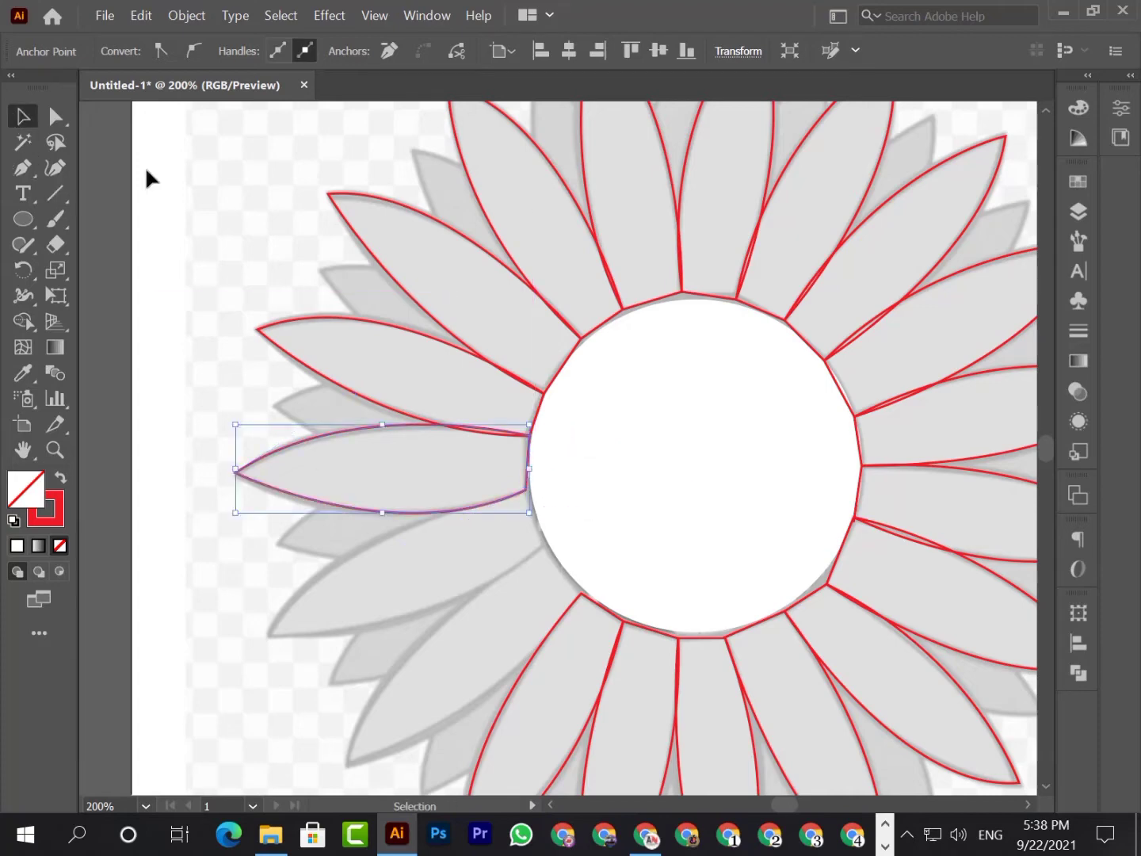
pyautogui.click(161, 175)
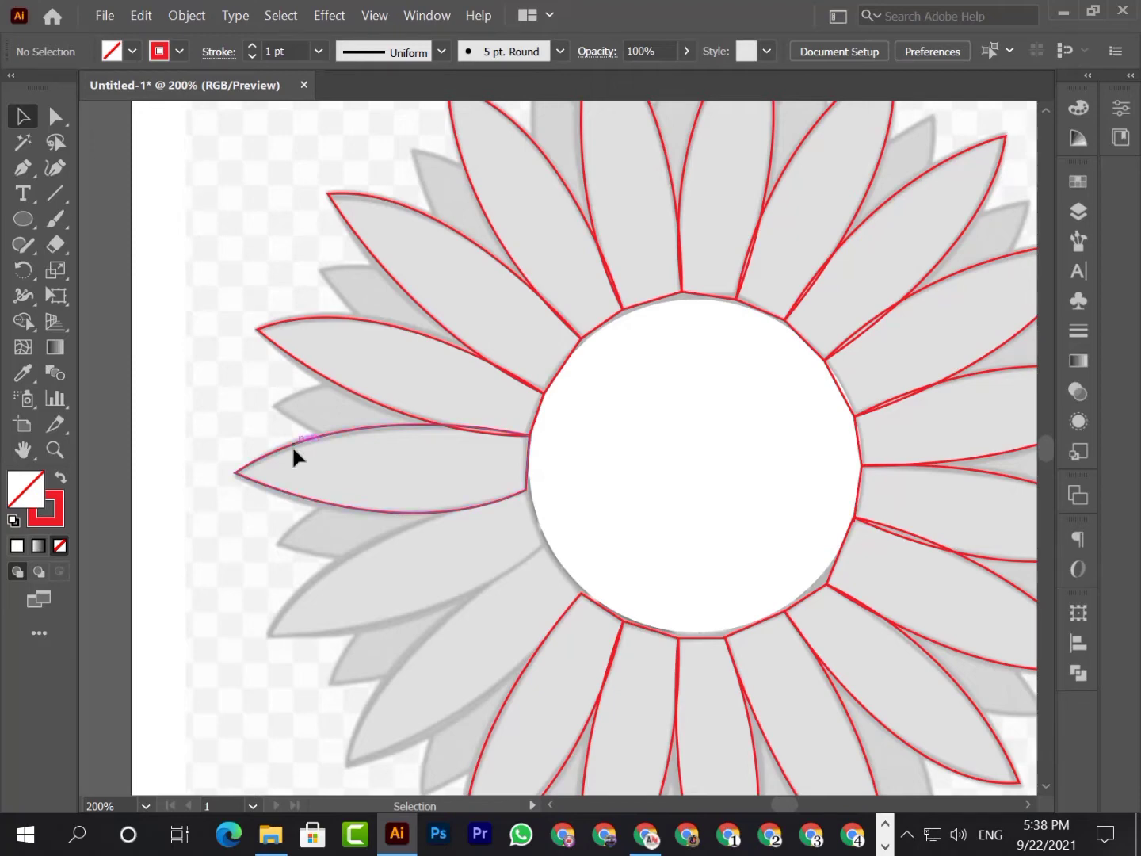
# - Trace the front petal just below the horizontal on the flower's left side as a closed Pen path and deselect it
pyautogui.moveTo(463, 570); pyautogui.dragTo(442, 479)
pyautogui.click(21, 169)
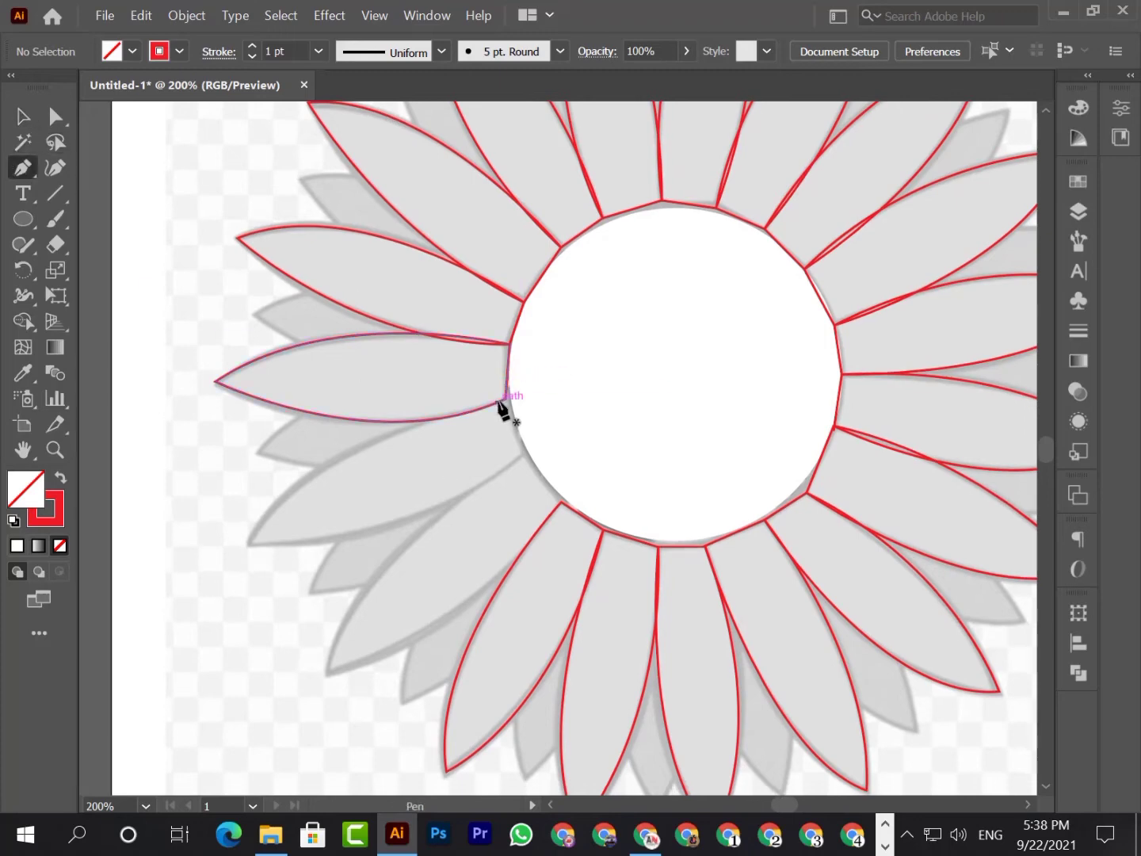
pyautogui.click(508, 398)
pyautogui.hotkey('ctrl', 'z')
pyautogui.click(507, 398)
pyautogui.moveTo(247, 546); pyautogui.dragTo(194, 660)
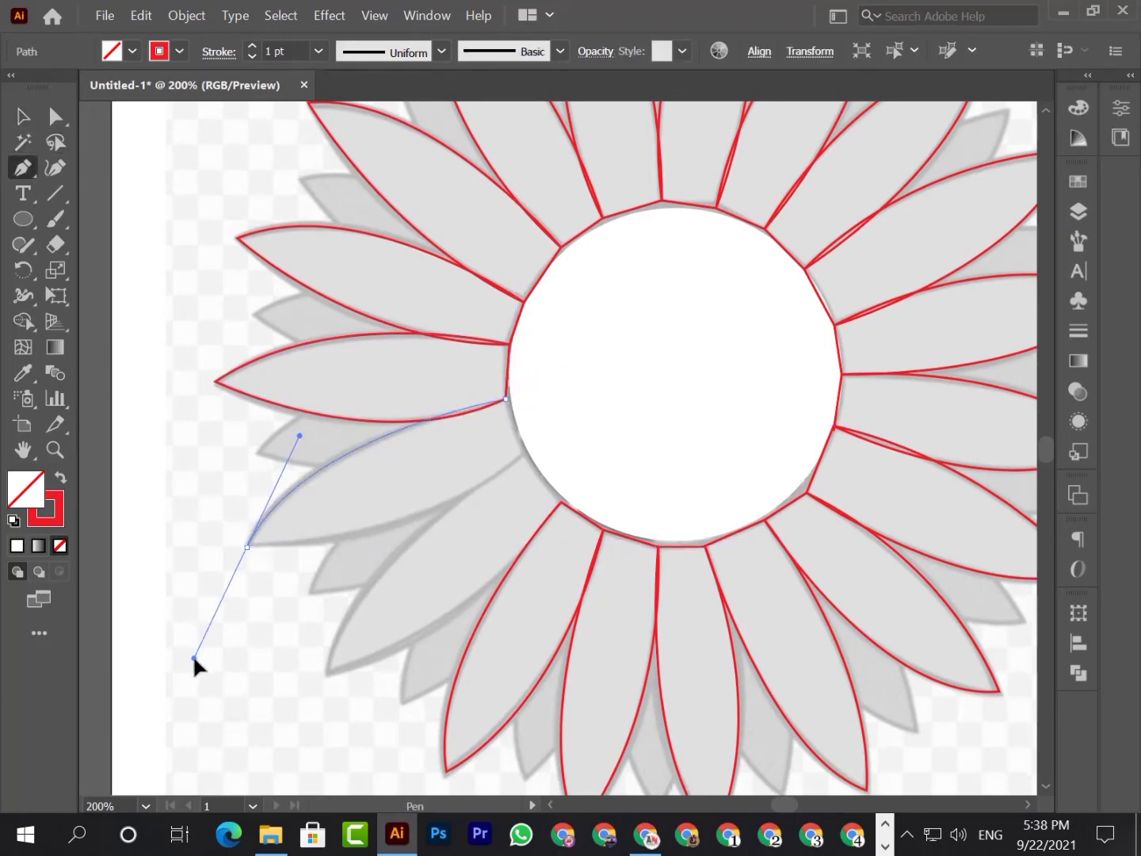
pyautogui.click(246, 547)
pyautogui.moveTo(524, 453); pyautogui.dragTo(621, 365)
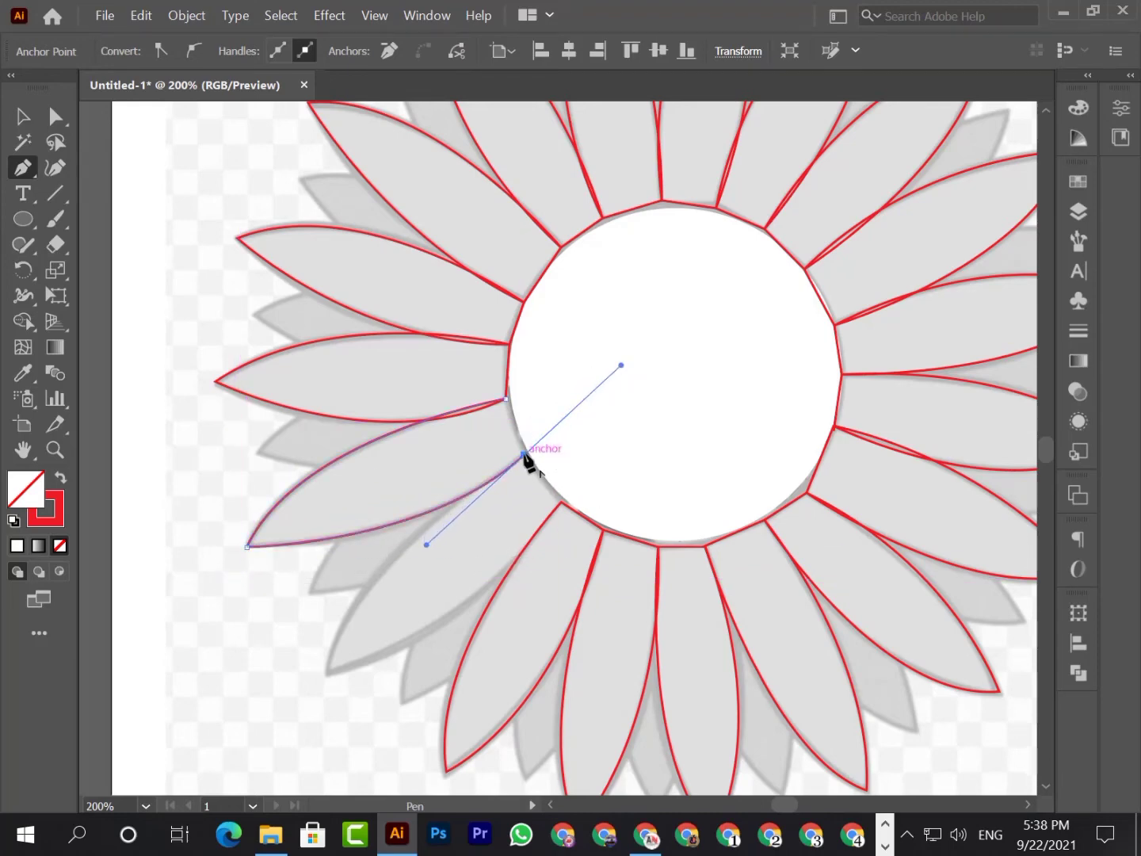
pyautogui.click(506, 397)
pyautogui.keyDown('ctrl'); pyautogui.click(174, 255); pyautogui.keyUp('ctrl')
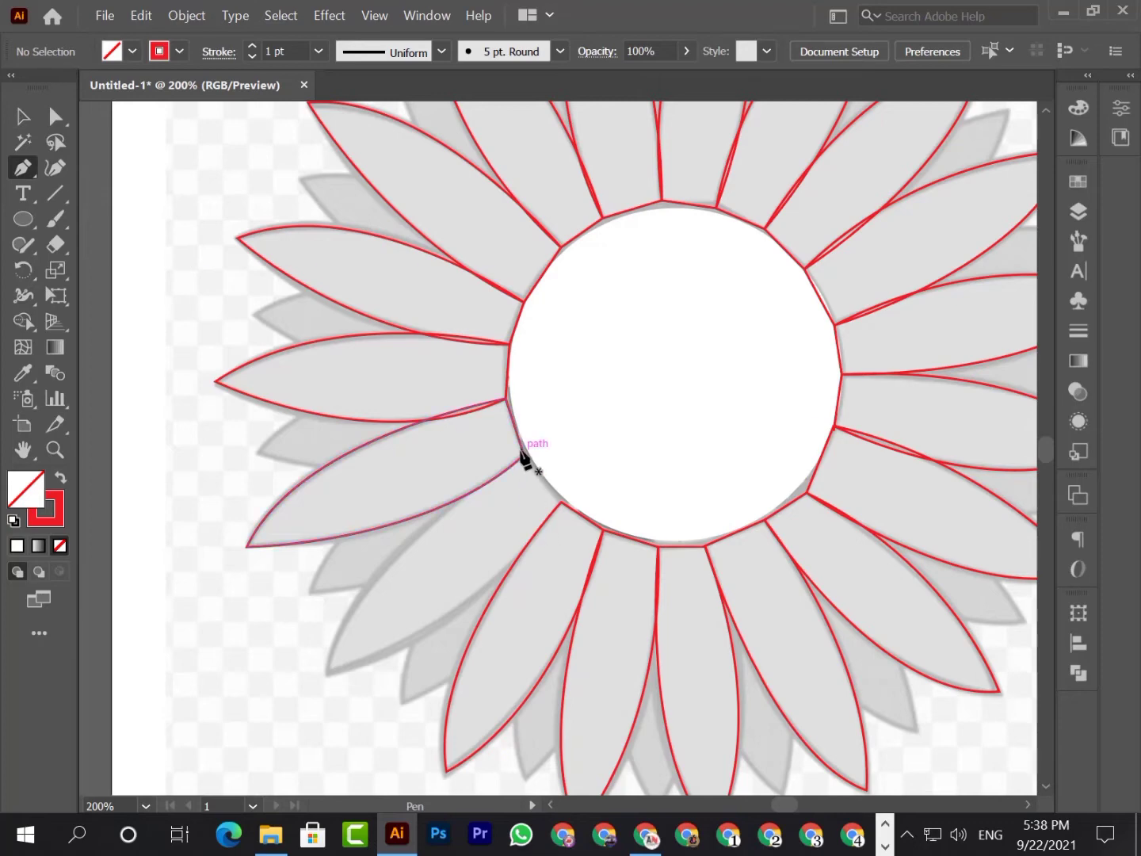
# - Trace the last untraced front petal, pointing diagonally to the lower left, as a closed curved Pen path and deselect it
pyautogui.moveTo(525, 454); pyautogui.dragTo(553, 365)
pyautogui.click(552, 365)
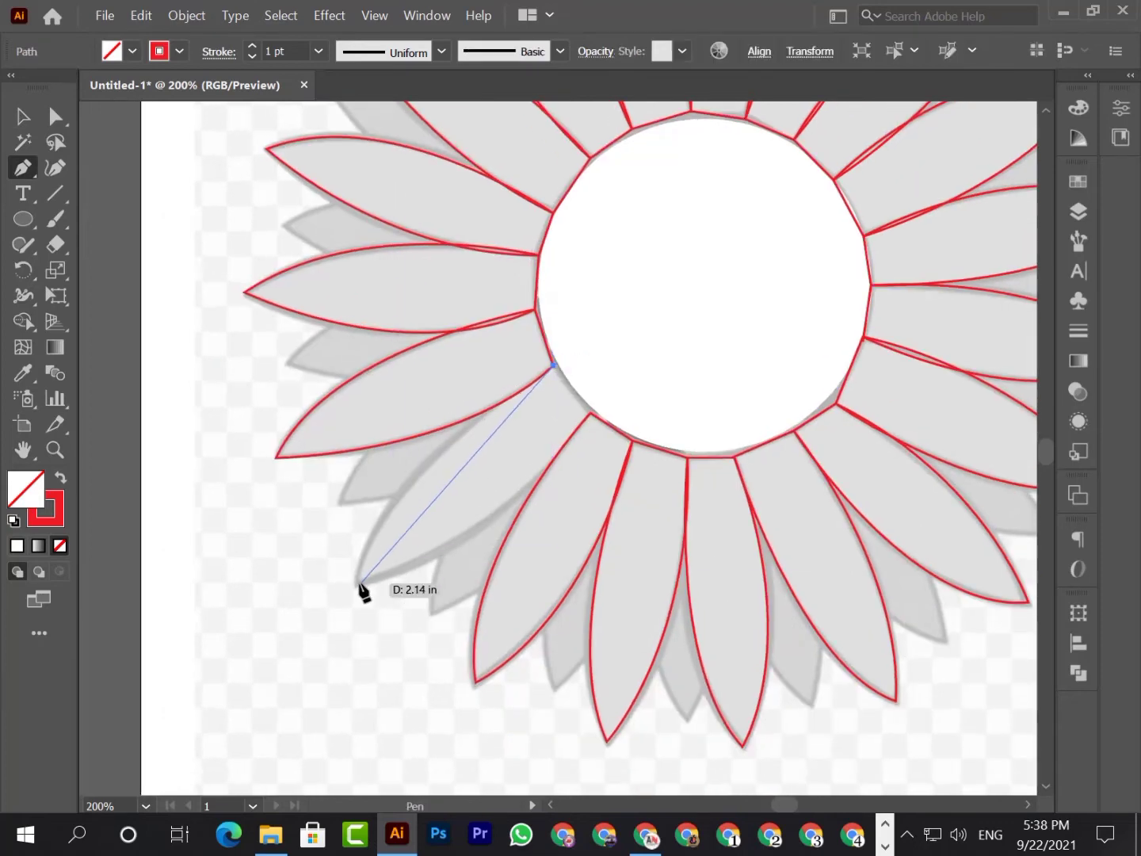
pyautogui.moveTo(358, 584); pyautogui.dragTo(330, 711)
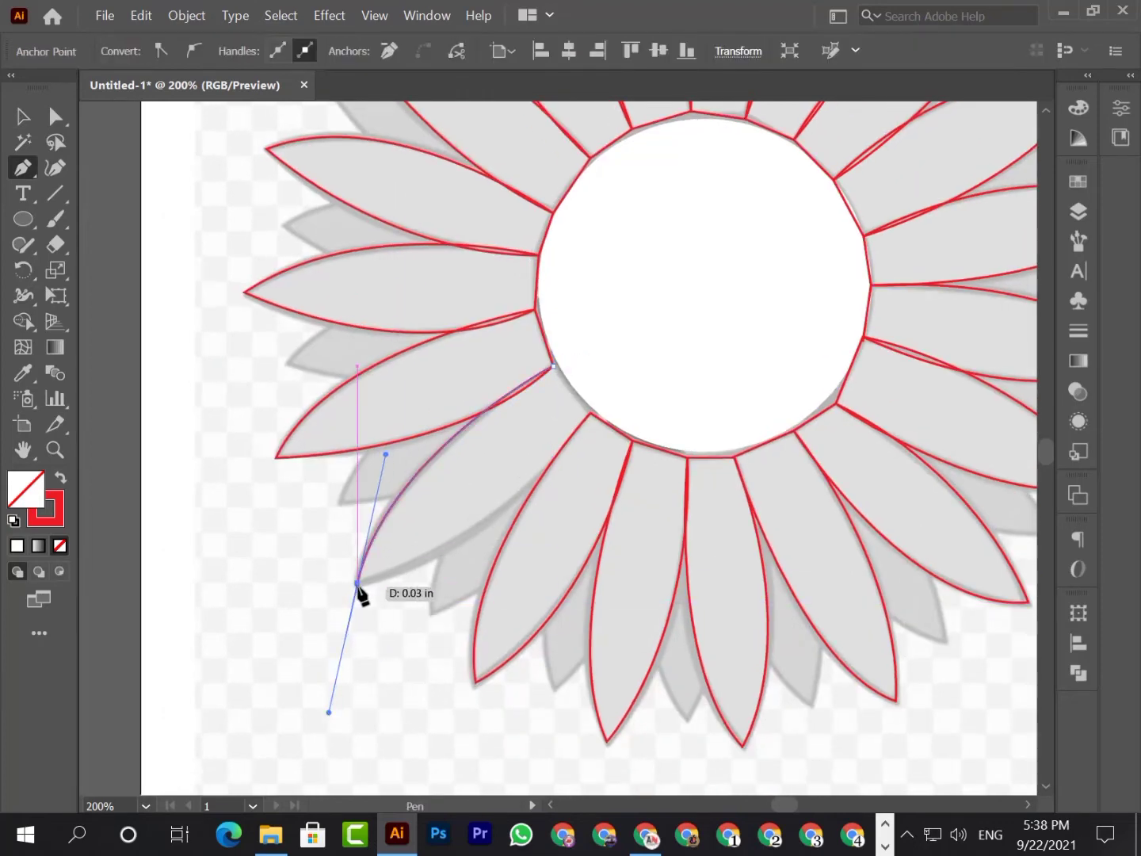
pyautogui.click(357, 584)
pyautogui.moveTo(591, 413); pyautogui.dragTo(695, 272)
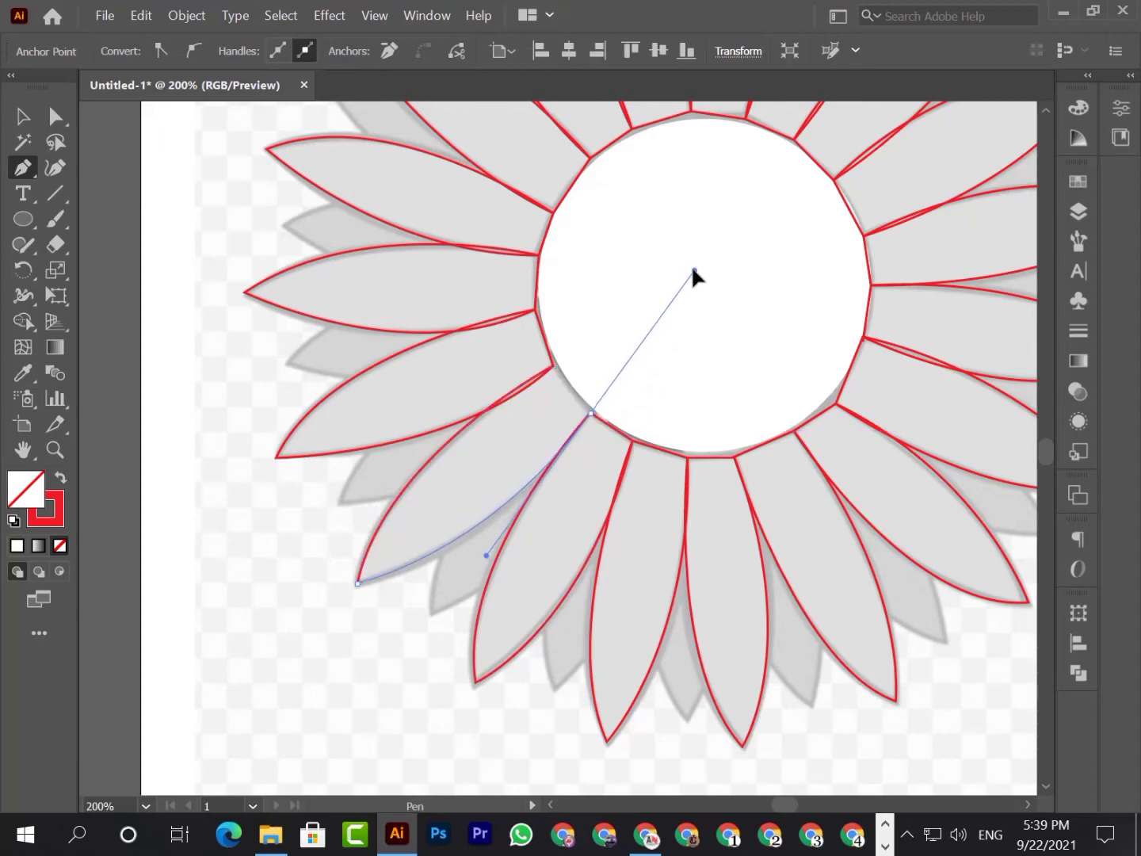
pyautogui.click(591, 413)
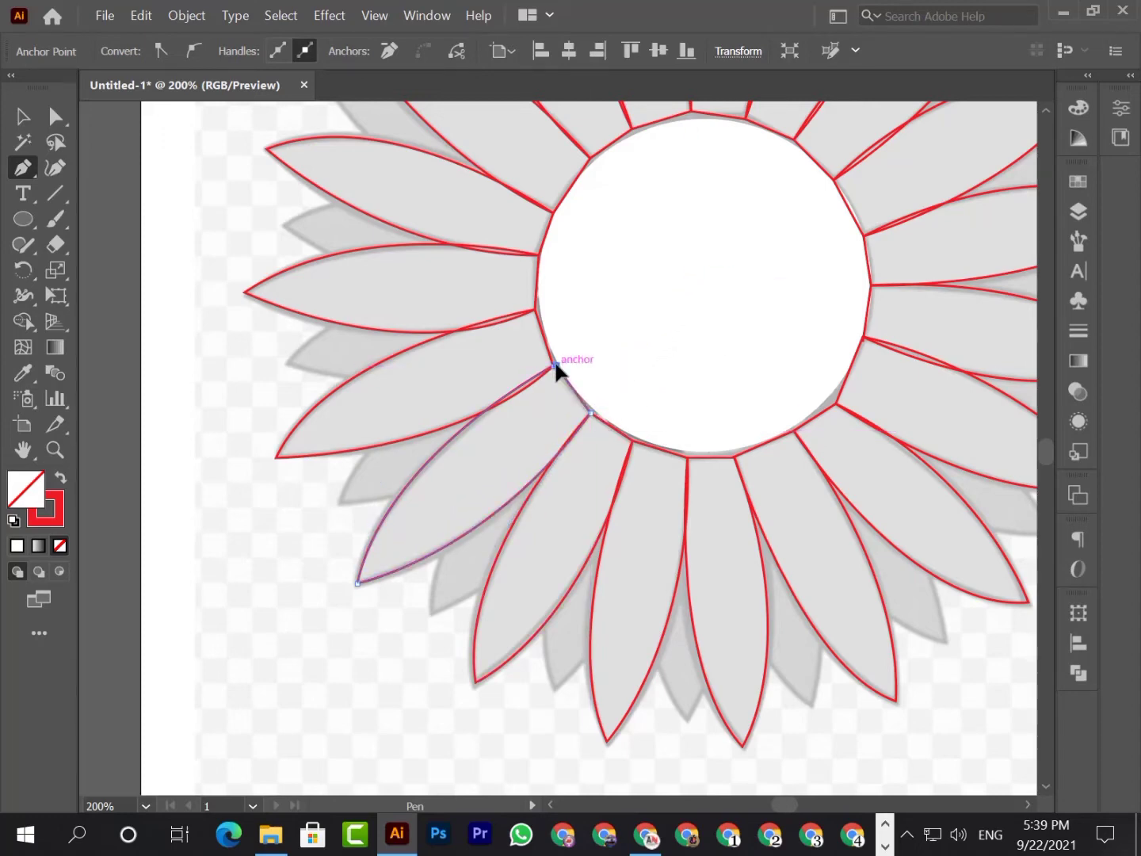
pyautogui.click(556, 368)
pyautogui.press('v')
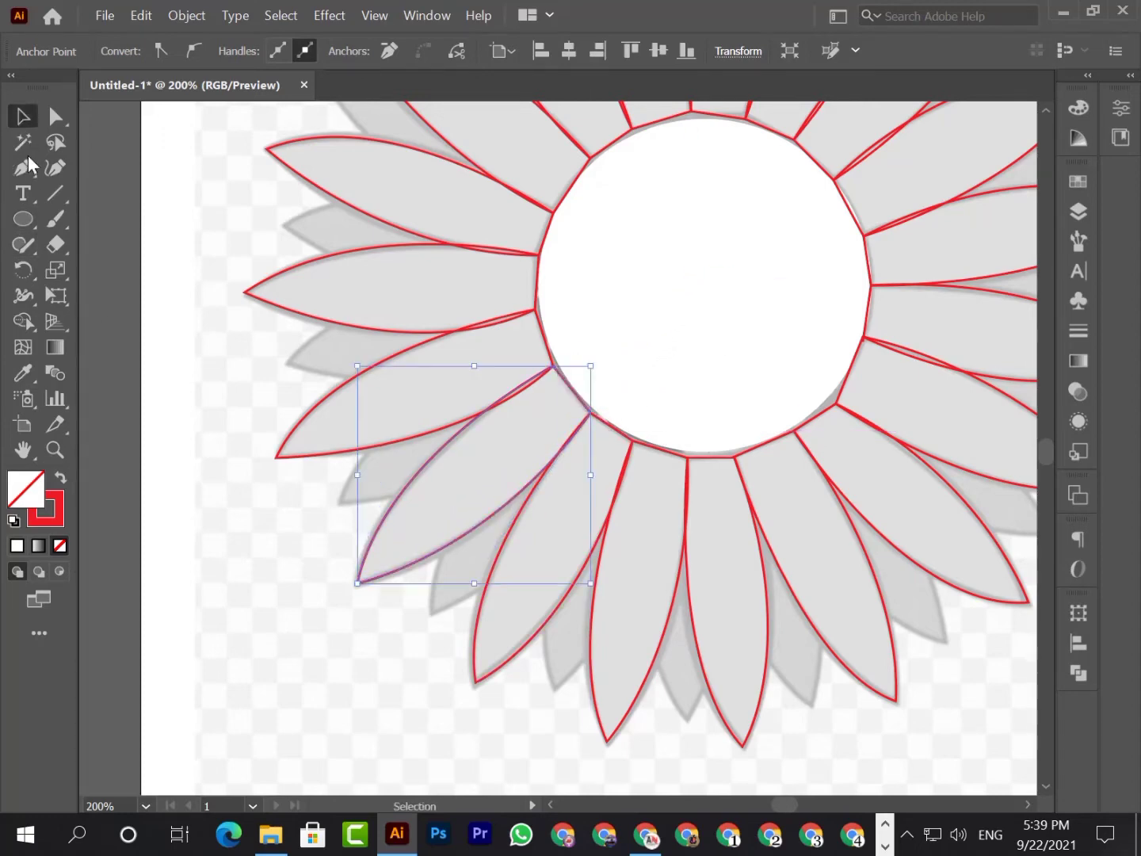
pyautogui.click(187, 565)
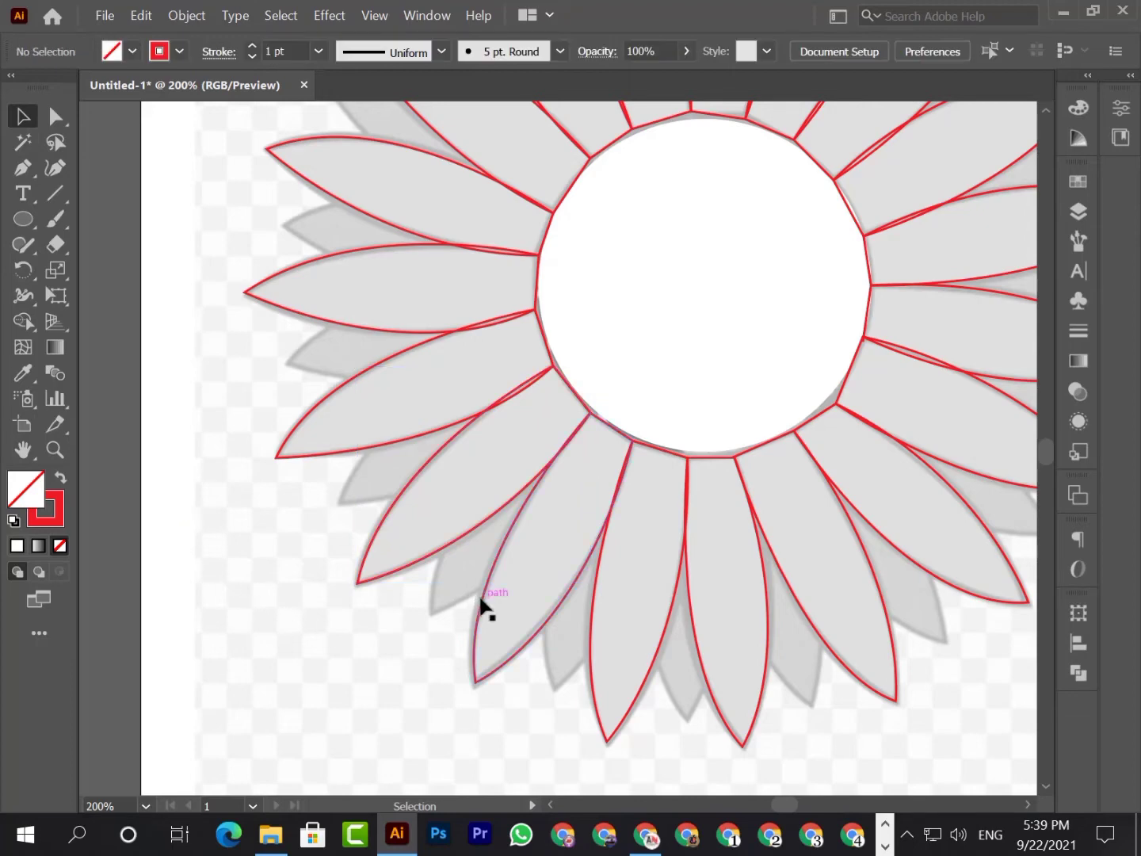
# - Select all the red petal outlines and group them
pyautogui.click(144, 804)
pyautogui.click(159, 789)
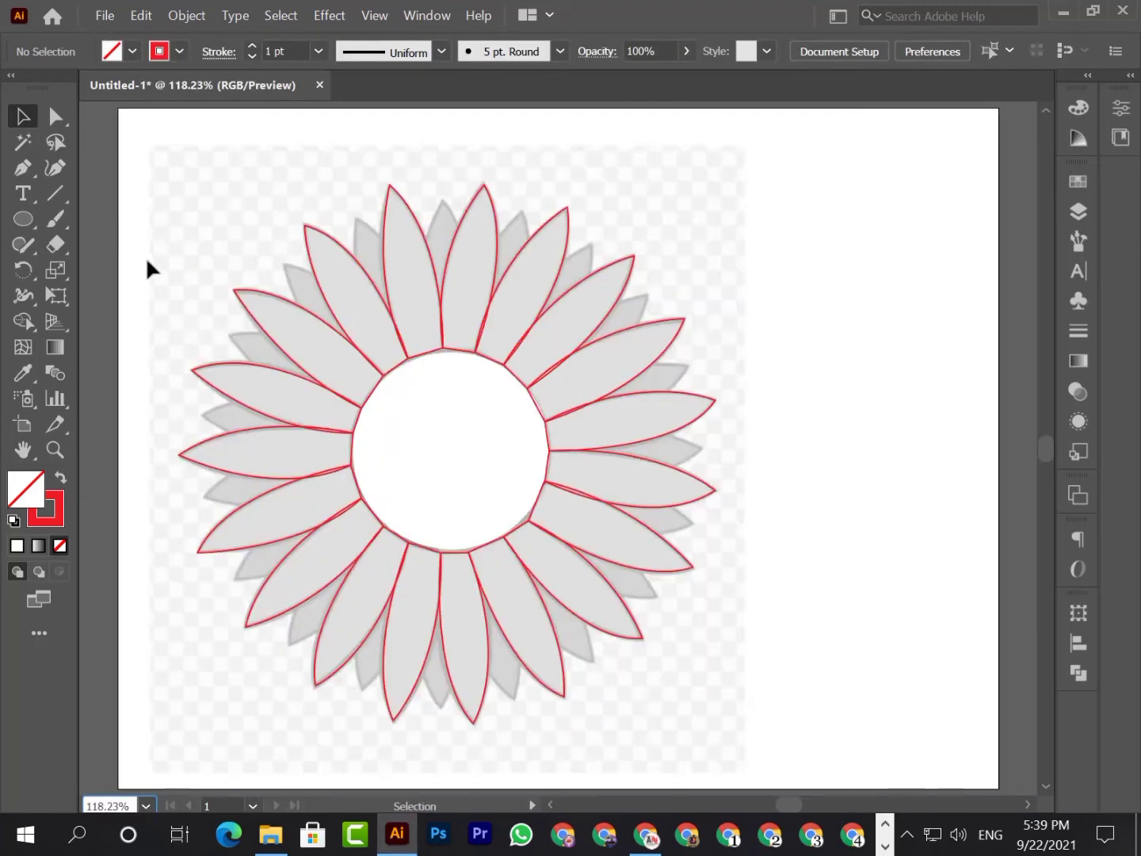
pyautogui.hotkey('ctrl', 'a')
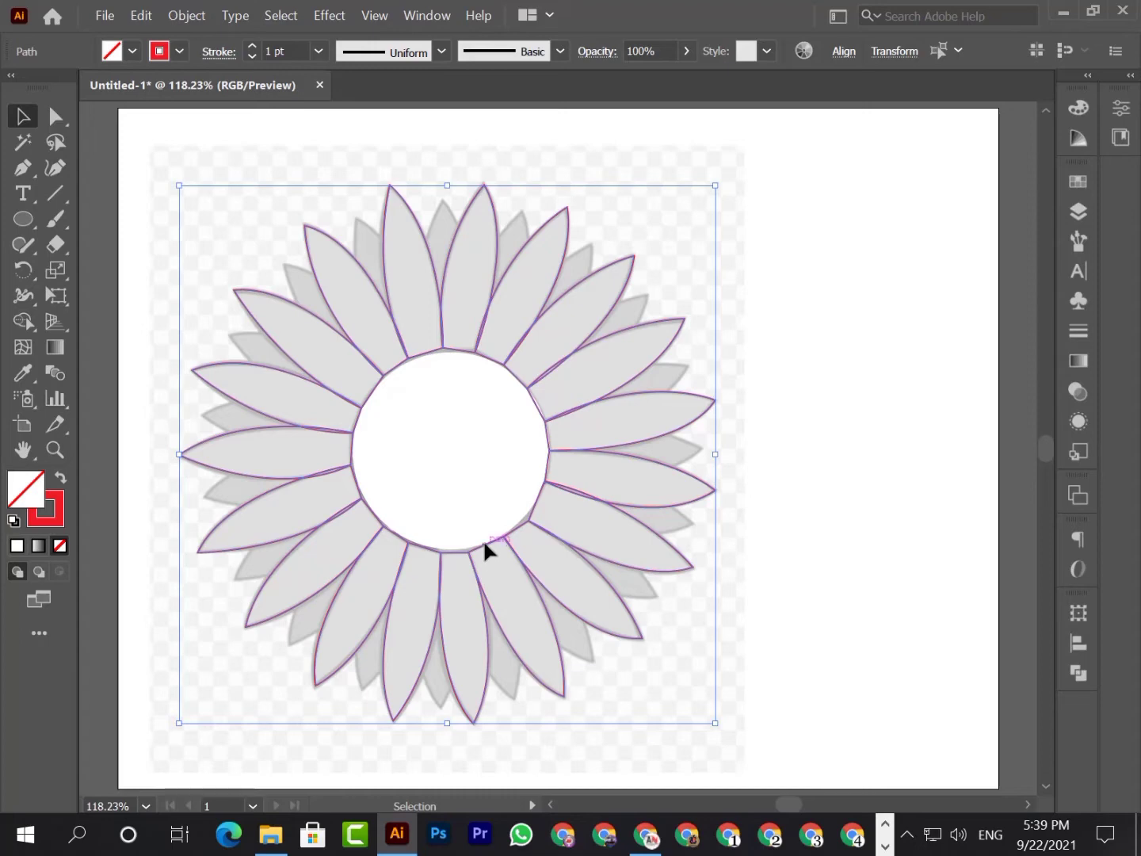
pyautogui.rightClick(482, 538)
pyautogui.click(557, 250)
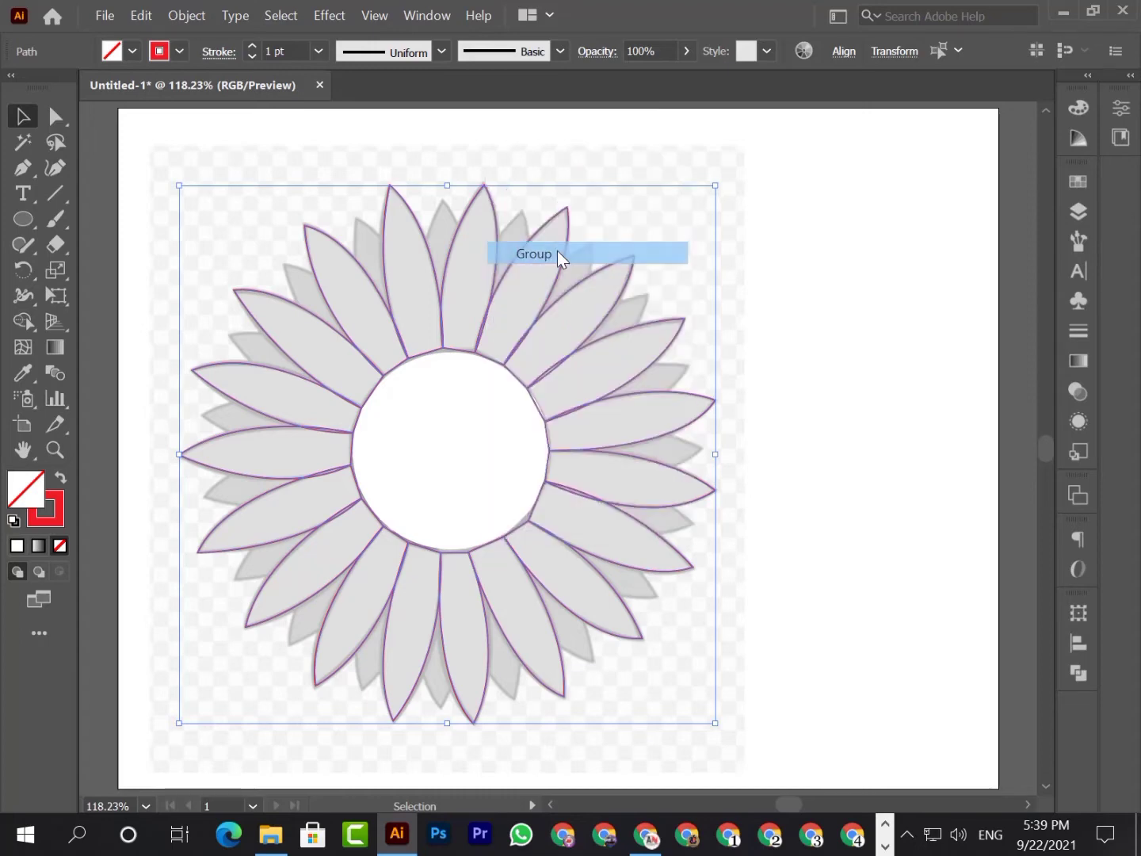
# - Move the grouped red petals to the right, clear of the reference flower, and deselect them
pyautogui.click(147, 198)
pyautogui.moveTo(263, 290); pyautogui.dragTo(723, 283)
pyautogui.moveTo(677, 360); pyautogui.dragTo(824, 340)
pyautogui.click(643, 602)
# - Unlock the white centre ellipse and move it to the right, off the reference flower
pyautogui.click(1076, 214)
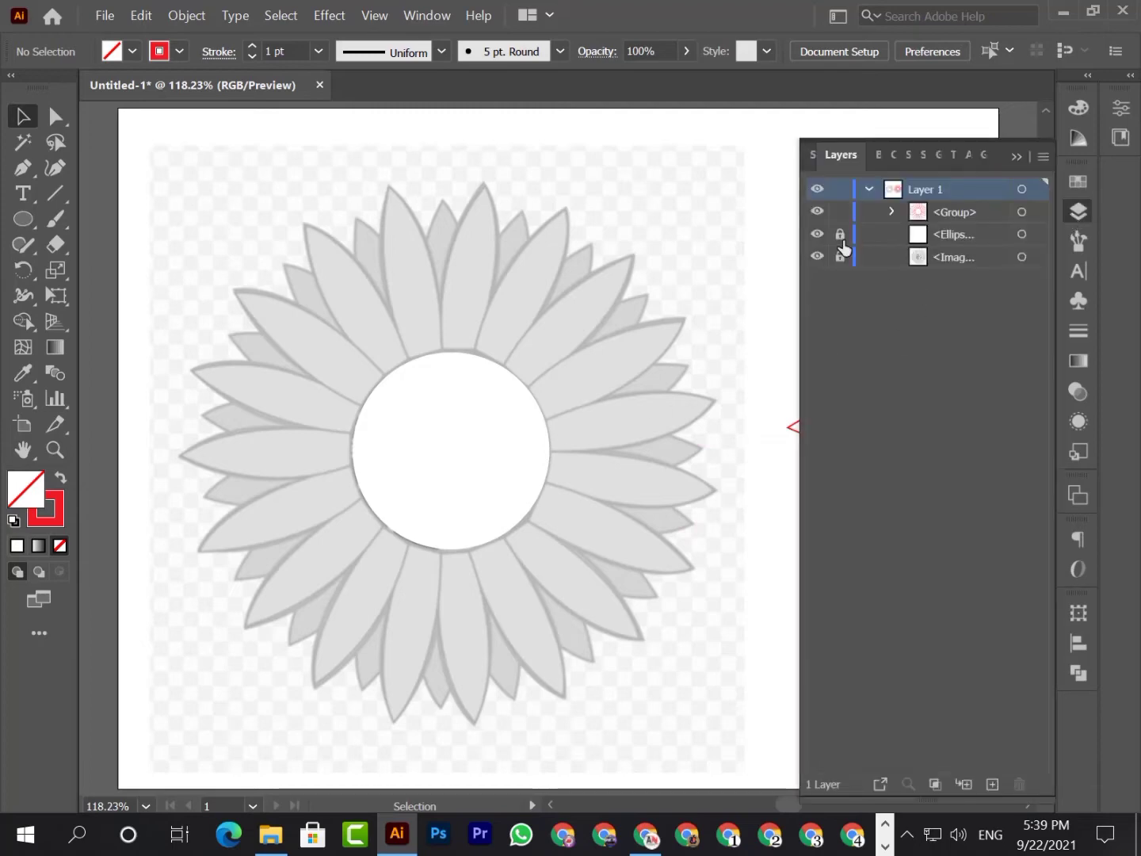
pyautogui.click(1015, 156)
pyautogui.moveTo(475, 444); pyautogui.dragTo(998, 400)
# - Outline the small back petal just below the horizontal left petal with a closed Pen path, no fill and a 1 pt green stroke, then deselect it
pyautogui.press('z')
pyautogui.click(226, 453)
pyautogui.click(586, 486)
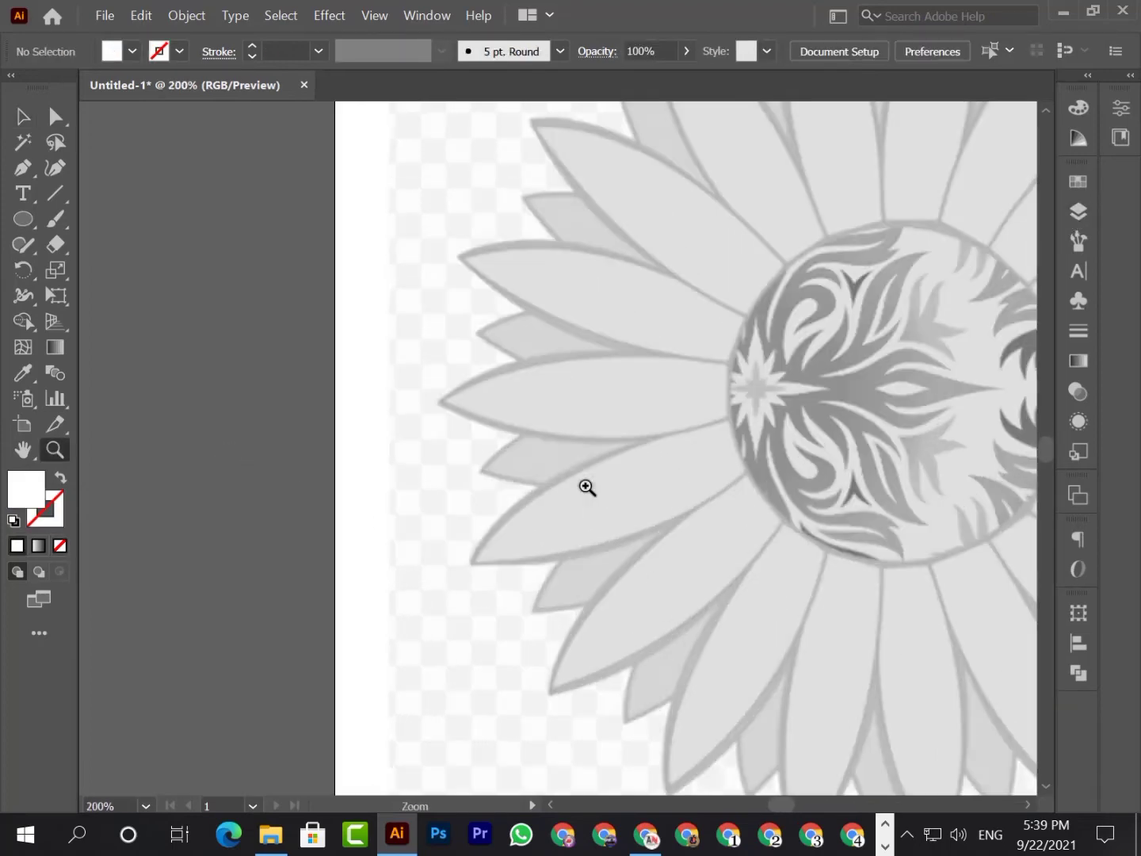
pyautogui.moveTo(606, 425); pyautogui.dragTo(472, 471)
pyautogui.click(24, 168)
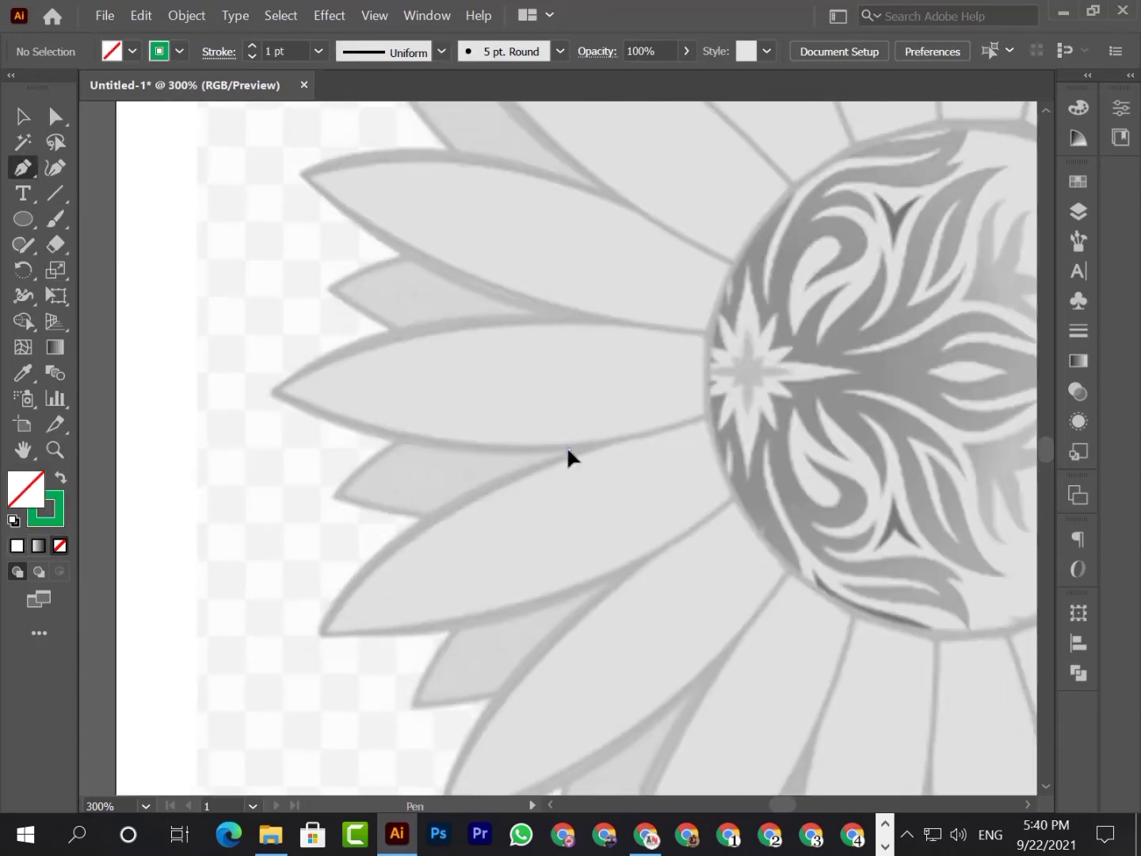
pyautogui.click(567, 449)
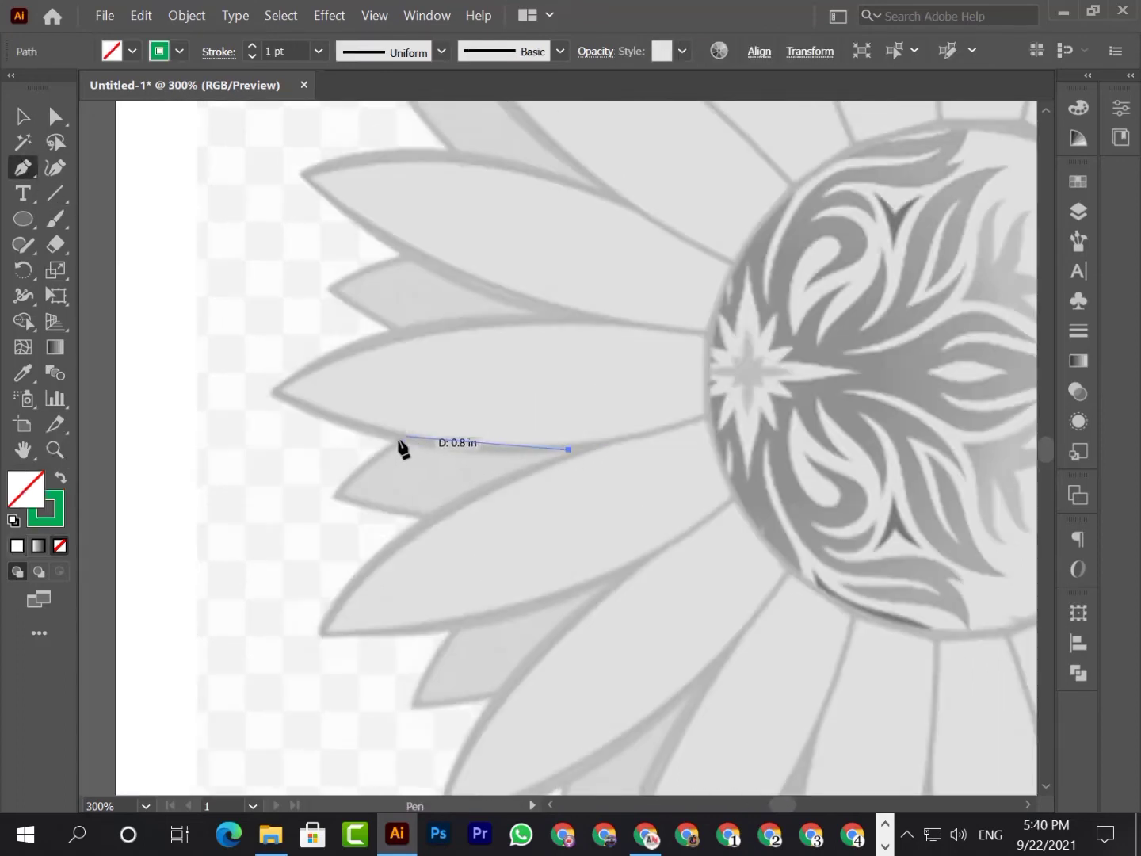
pyautogui.moveTo(358, 425); pyautogui.dragTo(352, 425)
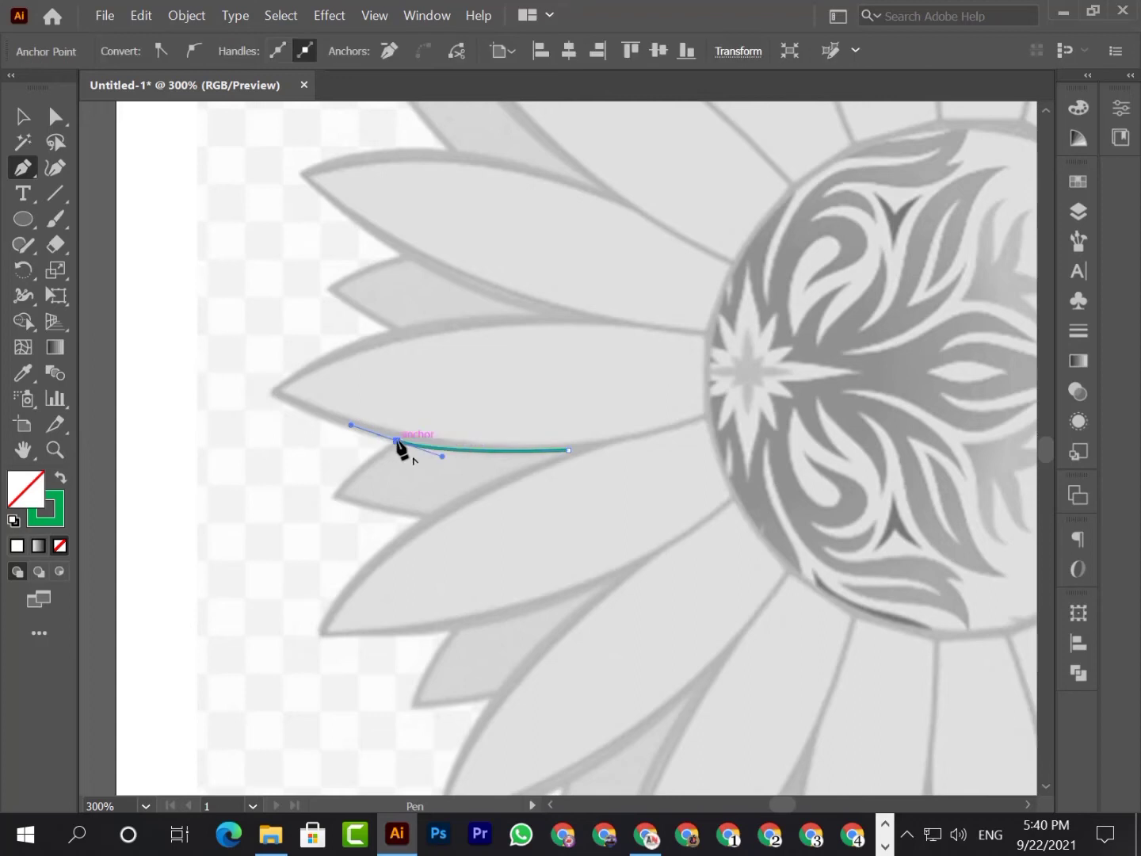
pyautogui.moveTo(320, 516); pyautogui.dragTo(320, 516)
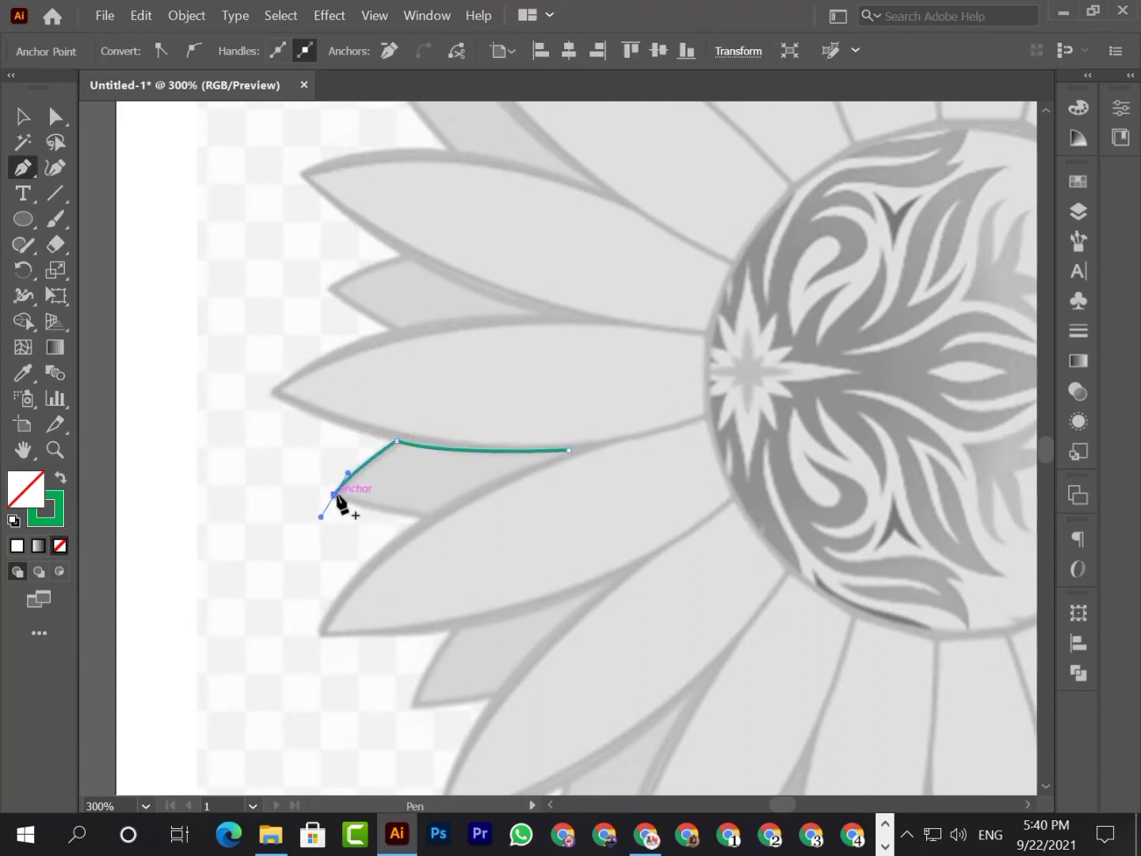
pyautogui.click(335, 495)
pyautogui.moveTo(460, 512); pyautogui.dragTo(460, 517)
pyautogui.click(424, 516)
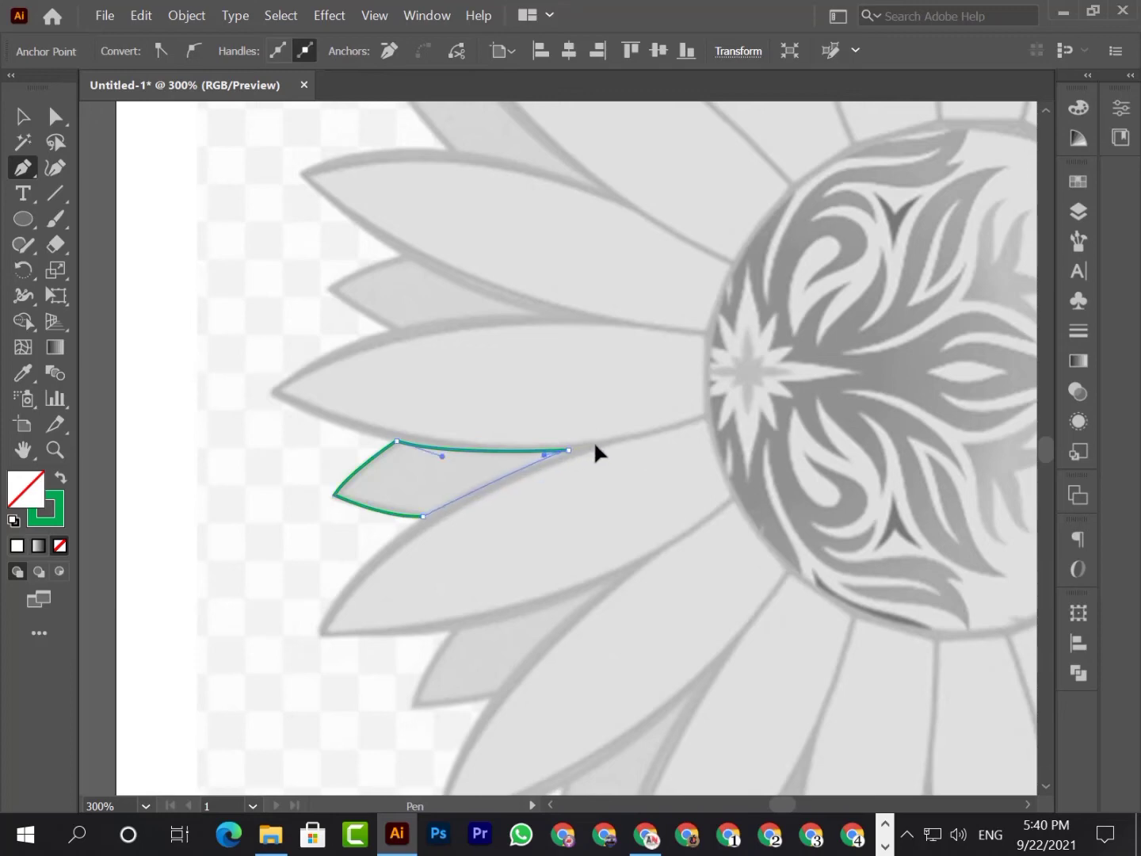
pyautogui.moveTo(595, 446); pyautogui.dragTo(596, 447)
pyautogui.click(23, 117)
pyautogui.click(388, 232)
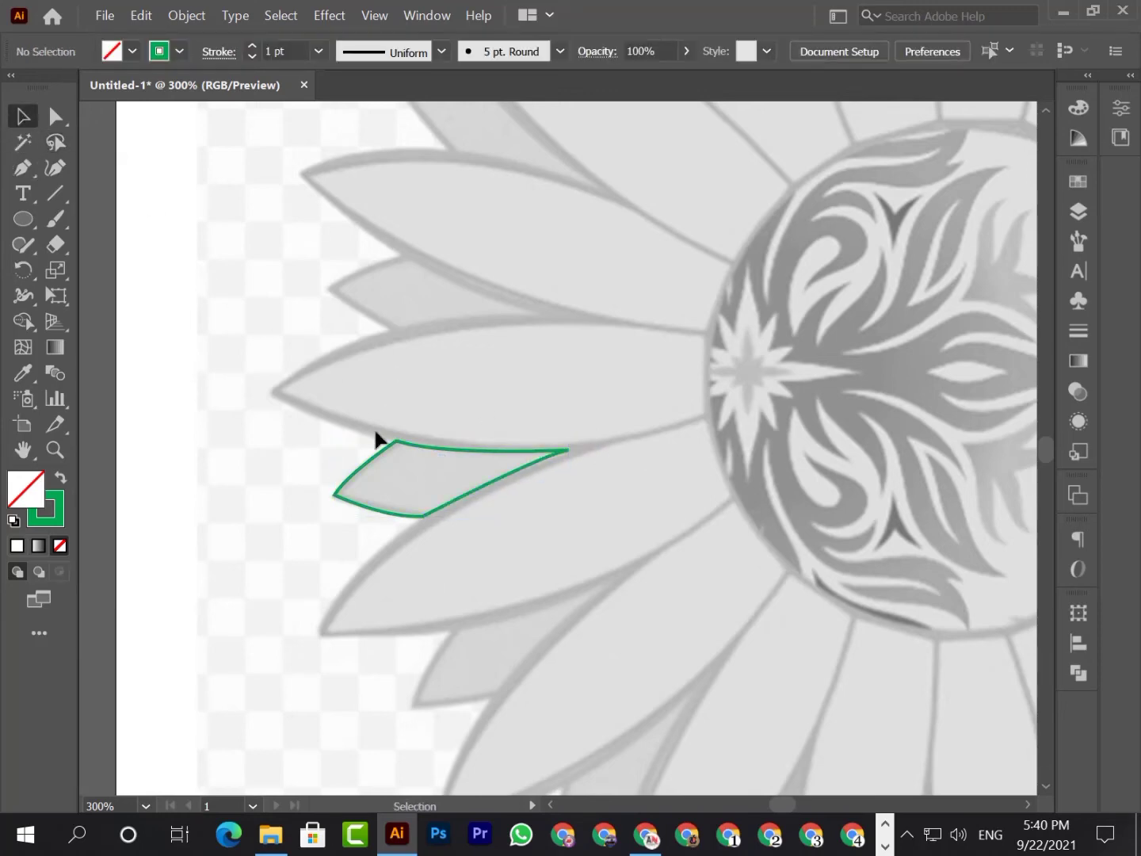
# - Copy the green outline onto the back petal just above the horizontal left petal, rotating and nudging it to fit
pyautogui.moveTo(399, 452); pyautogui.dragTo(393, 285)
pyautogui.moveTo(565, 269); pyautogui.dragTo(572, 313)
pyautogui.moveTo(428, 282); pyautogui.dragTo(438, 275)
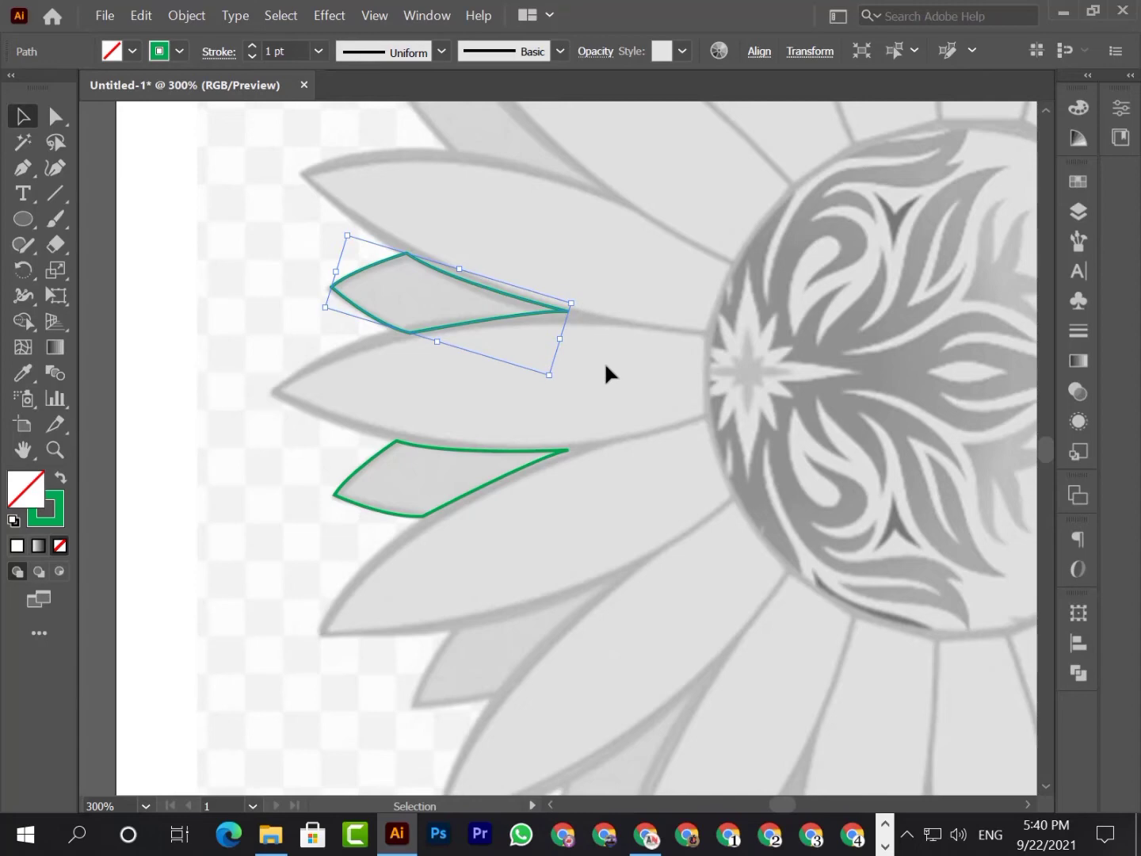
pyautogui.press('Down')
pyautogui.click(613, 460)
# - Duplicate the upper green outline onto the second back petal above the horizontal left petal, rotate it to match and deselect it
pyautogui.scroll(6, 558, 442)
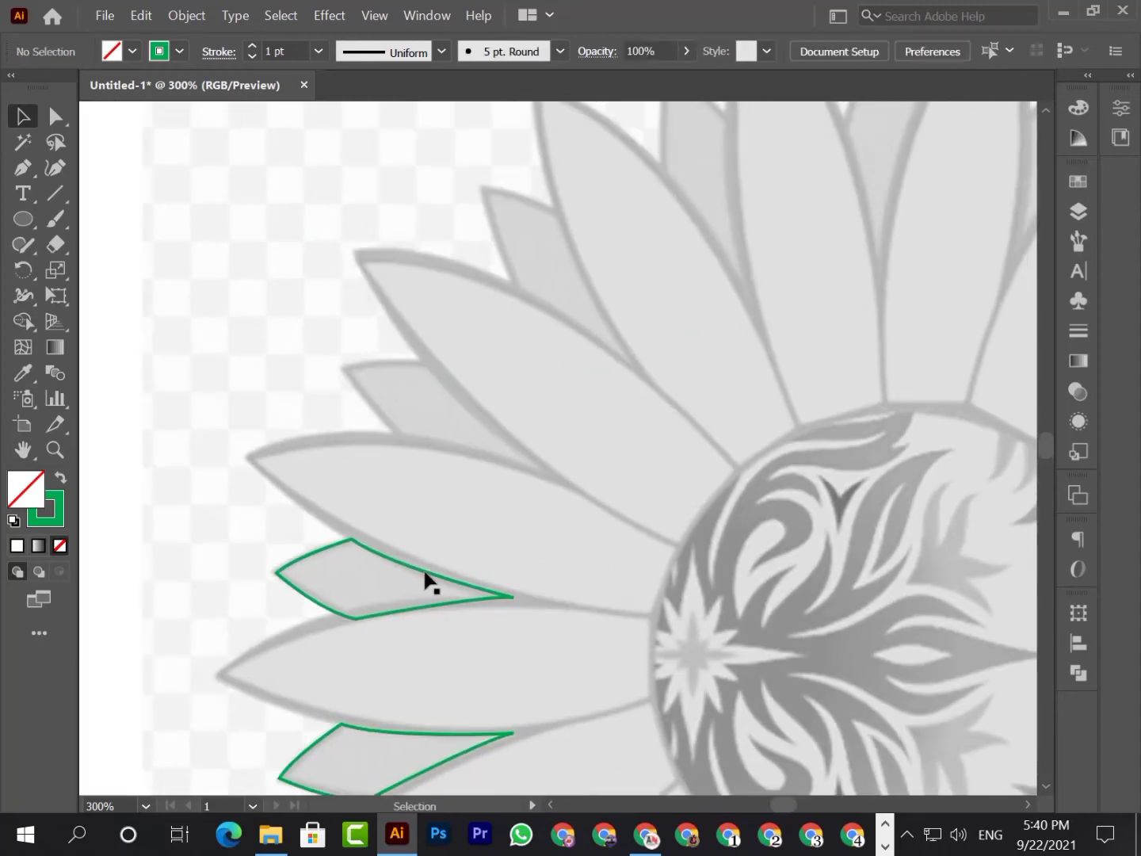
pyautogui.moveTo(425, 580); pyautogui.dragTo(448, 389)
pyautogui.moveTo(574, 410); pyautogui.dragTo(559, 458)
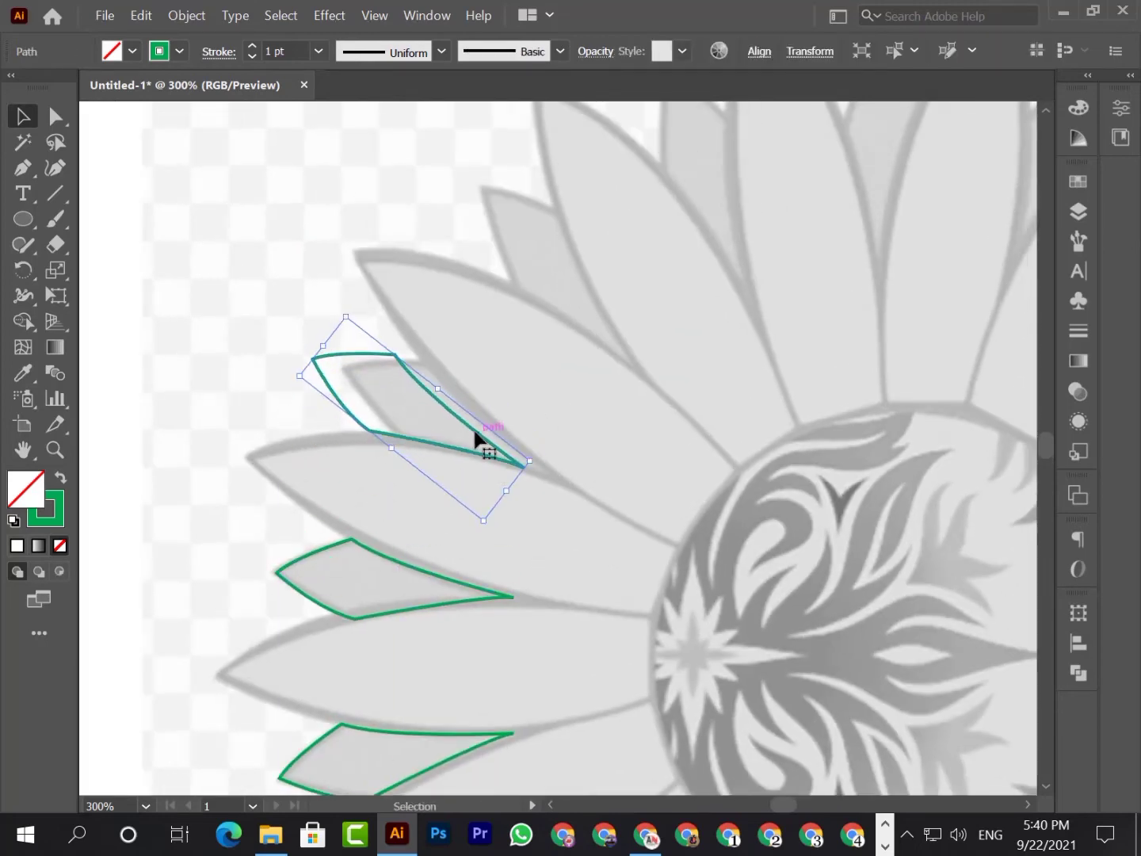
pyautogui.moveTo(478, 436); pyautogui.dragTo(511, 439)
pyautogui.click(596, 376)
# - Copy the newest green outline onto the third back petal clockwise from the horizontal left petal, rotating and adjusting it to fit
pyautogui.moveTo(595, 380); pyautogui.dragTo(496, 525)
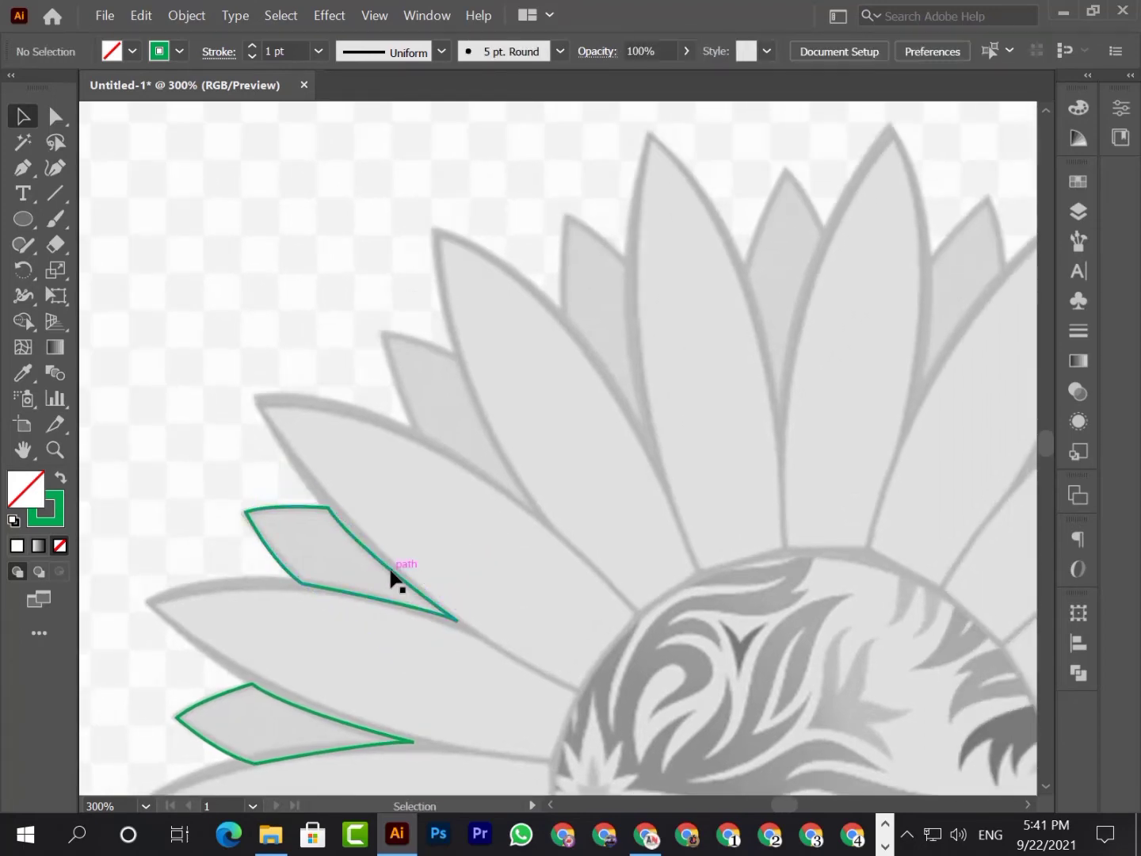
pyautogui.moveTo(391, 569); pyautogui.dragTo(469, 388)
pyautogui.moveTo(549, 431); pyautogui.dragTo(552, 510)
pyautogui.click(547, 515)
pyautogui.click(530, 510)
pyautogui.click(541, 516)
pyautogui.click(539, 515)
pyautogui.click(623, 481)
pyautogui.click(518, 496)
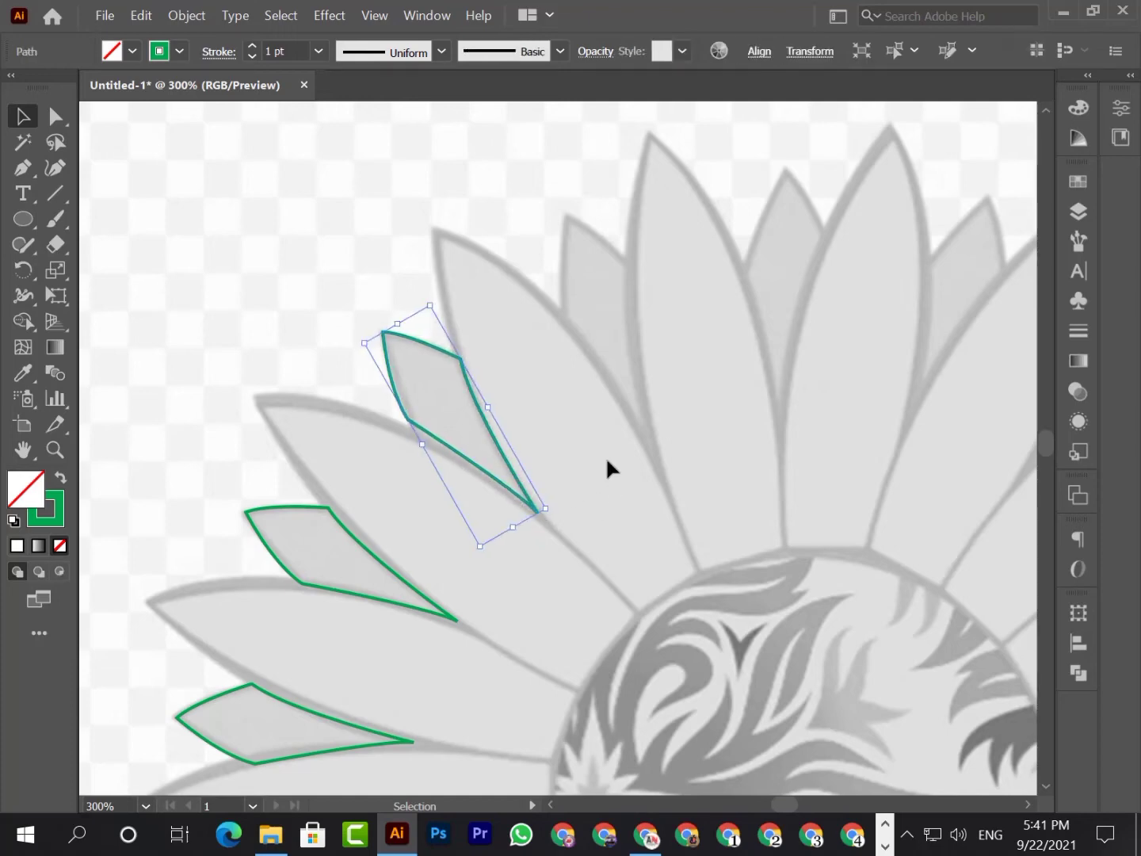
pyautogui.click(612, 455)
# - Place a rotated copy of the green outline on the back petal just left of the flower's two topmost front petals
pyautogui.moveTo(612, 448); pyautogui.dragTo(439, 559)
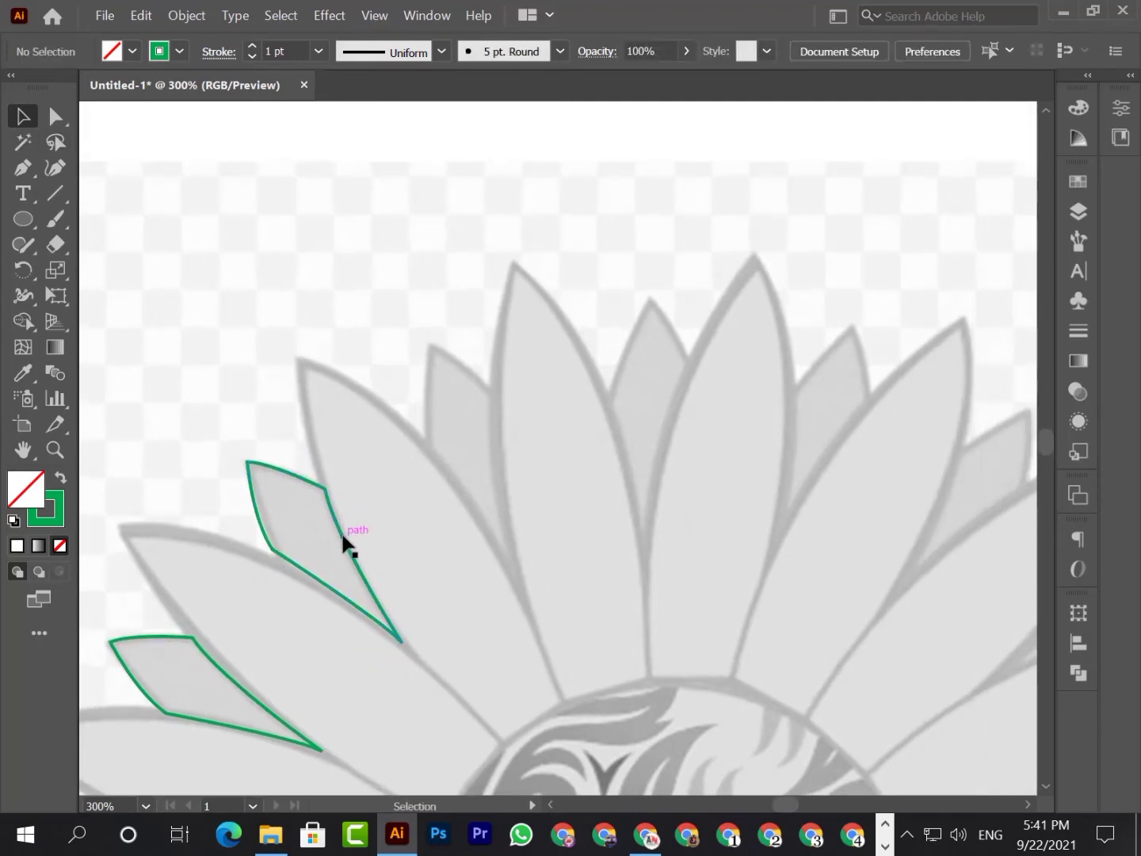
pyautogui.moveTo(342, 538); pyautogui.dragTo(475, 410)
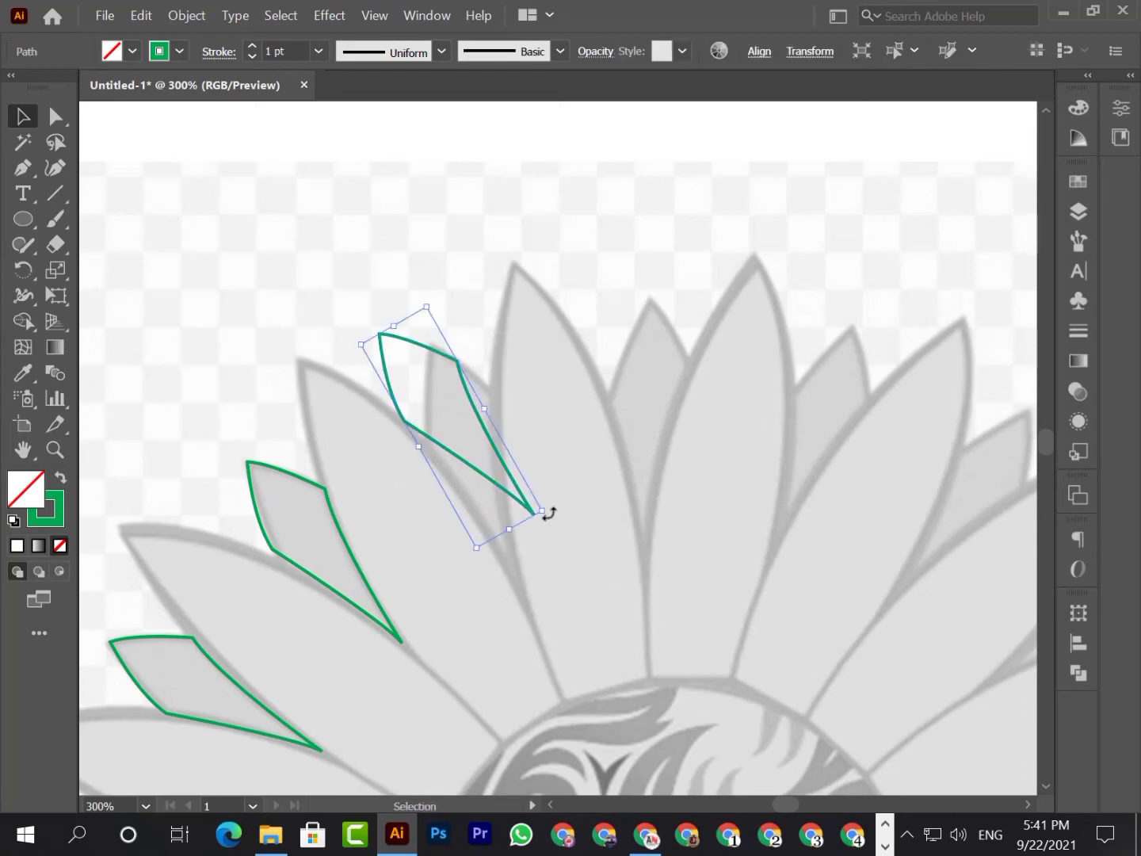
pyautogui.moveTo(548, 514); pyautogui.dragTo(529, 576)
pyautogui.click(537, 567)
pyautogui.click(517, 545)
pyautogui.press('Right')
pyautogui.click(521, 545)
pyautogui.click(526, 566)
pyautogui.click(652, 564)
# - Copy the green outline onto the back petal between the two topmost front petals, rotating it nearly upright to match
pyautogui.moveTo(608, 486); pyautogui.dragTo(443, 593)
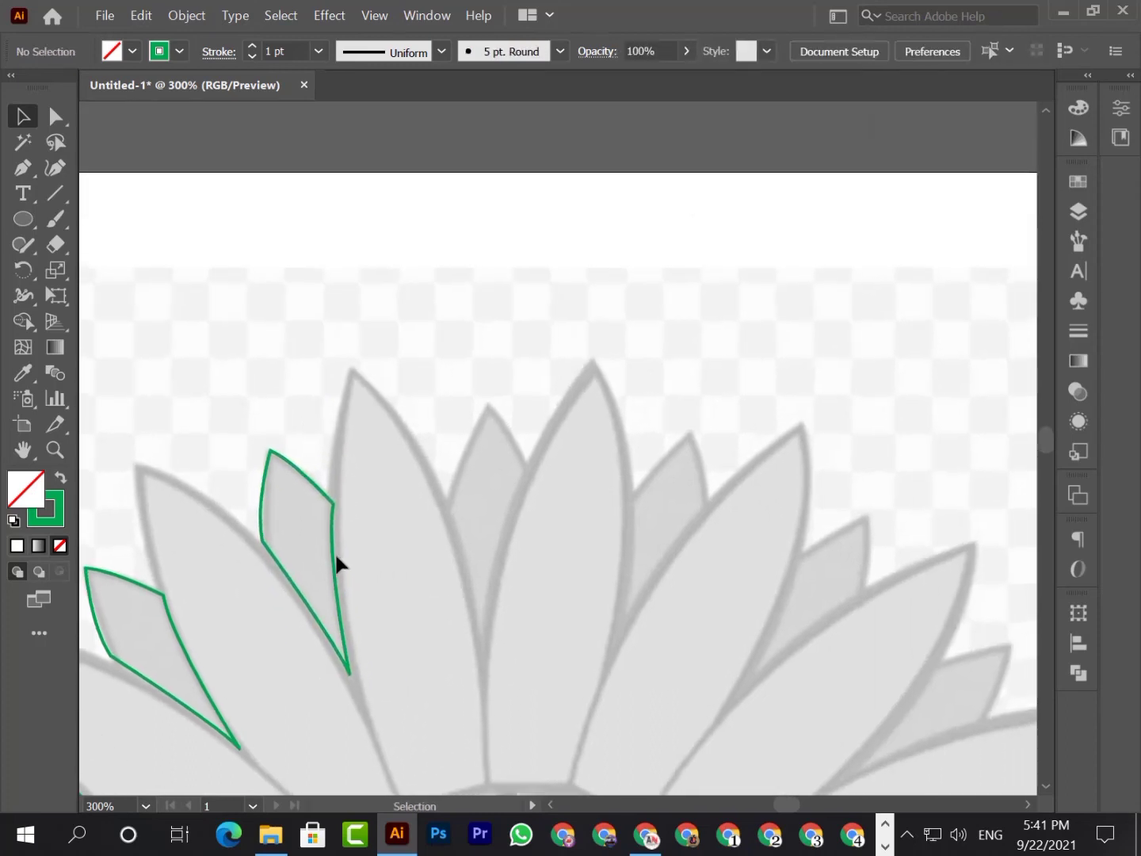
pyautogui.moveTo(335, 556); pyautogui.dragTo(532, 503)
pyautogui.moveTo(561, 622); pyautogui.dragTo(503, 650)
pyautogui.moveTo(491, 570); pyautogui.dragTo(472, 593)
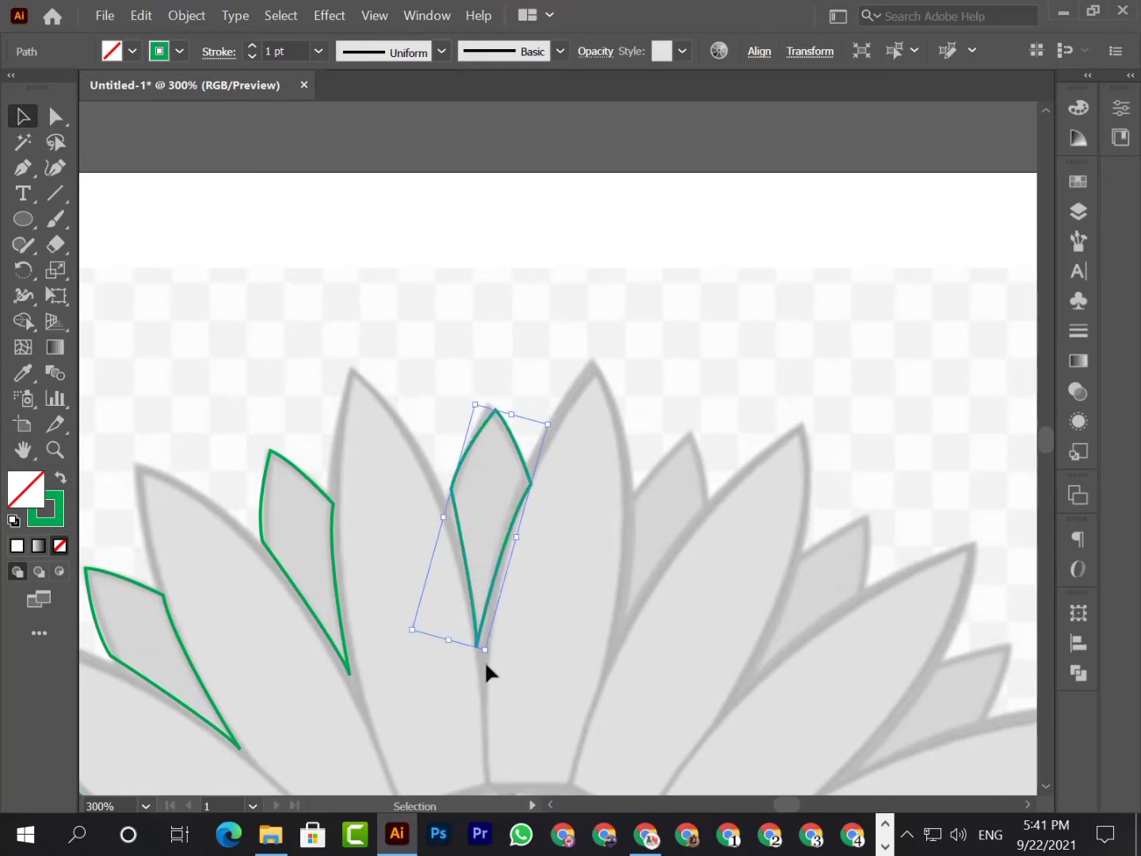
pyautogui.moveTo(484, 660); pyautogui.dragTo(499, 654)
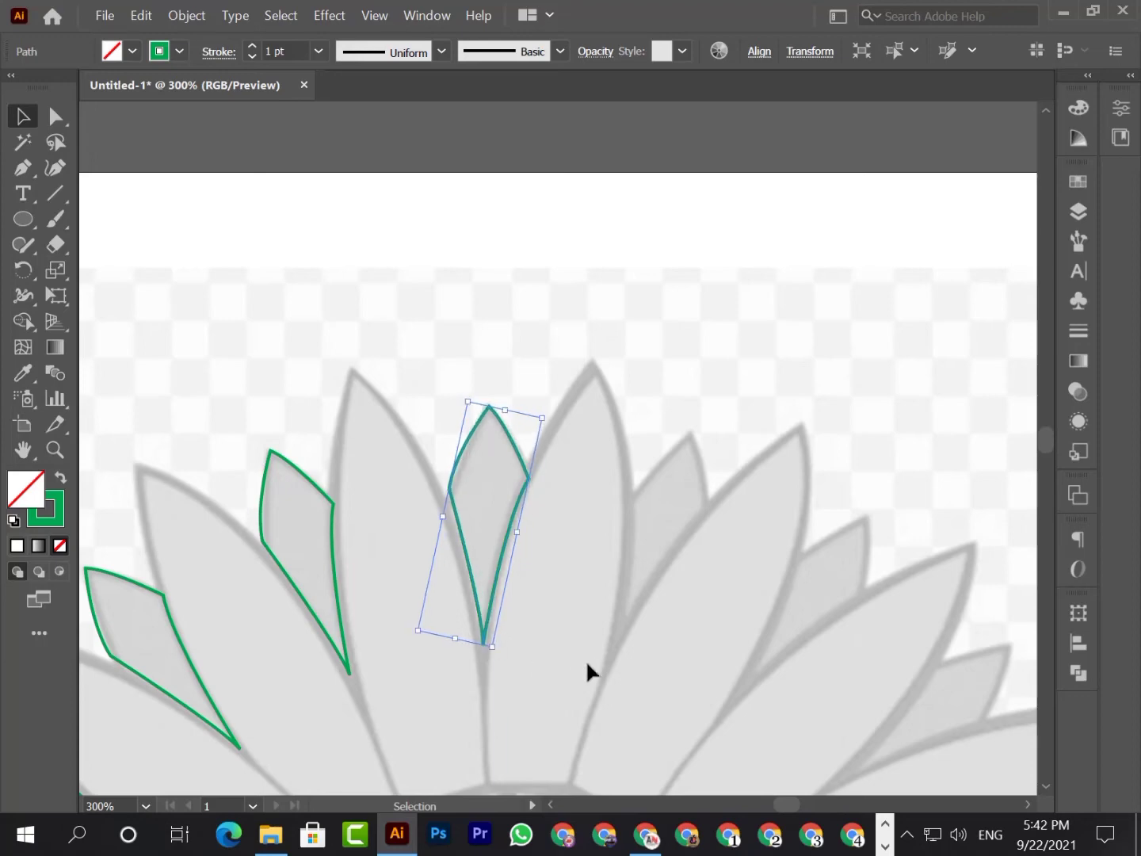
pyautogui.click(594, 659)
# - Duplicate the top centre green outline onto the back petal to its right, rotate it to fit and deselect it
pyautogui.moveTo(498, 582); pyautogui.dragTo(638, 583)
pyautogui.moveTo(631, 657); pyautogui.dragTo(607, 663)
pyautogui.moveTo(627, 584); pyautogui.dragTo(663, 579)
pyautogui.moveTo(637, 665); pyautogui.dragTo(625, 667)
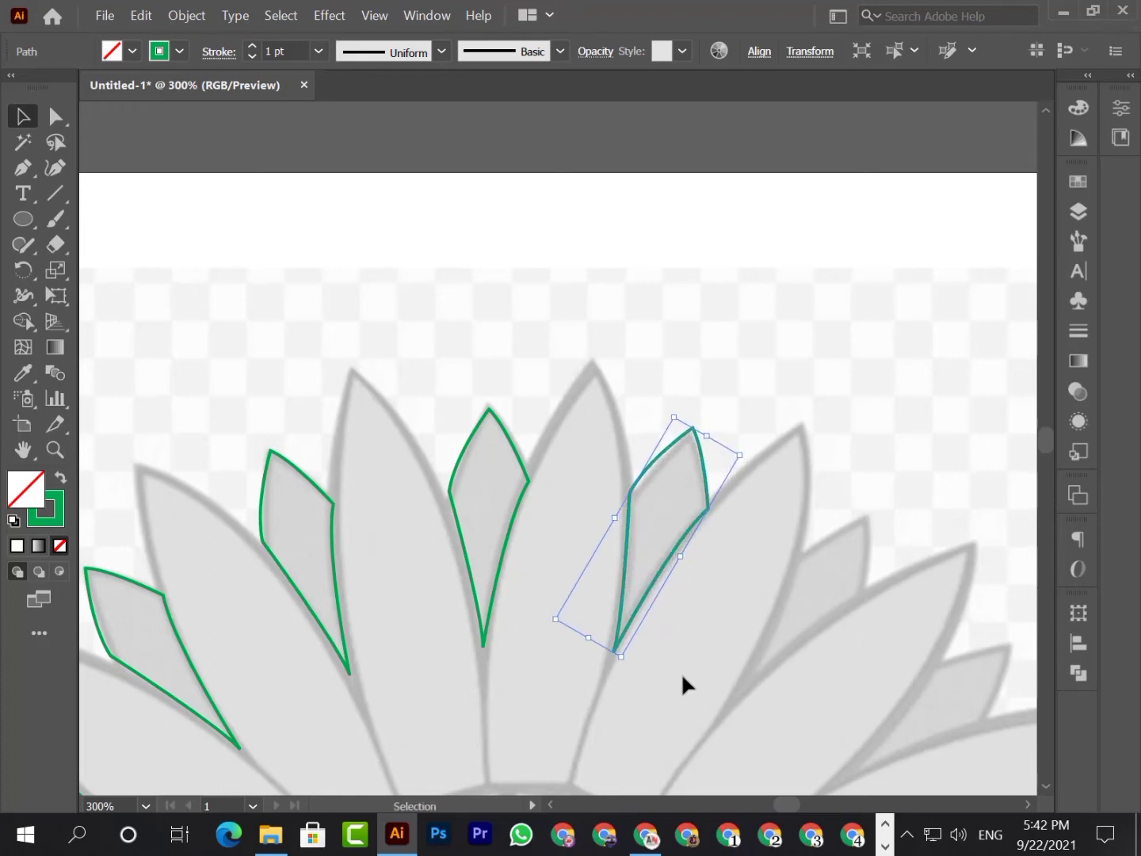
pyautogui.click(681, 673)
# - Save the document as an Adobe Illustrator file named "Flower illustrations"
pyautogui.moveTo(746, 681); pyautogui.dragTo(550, 571)
pyautogui.hotkey('ctrl', 's')
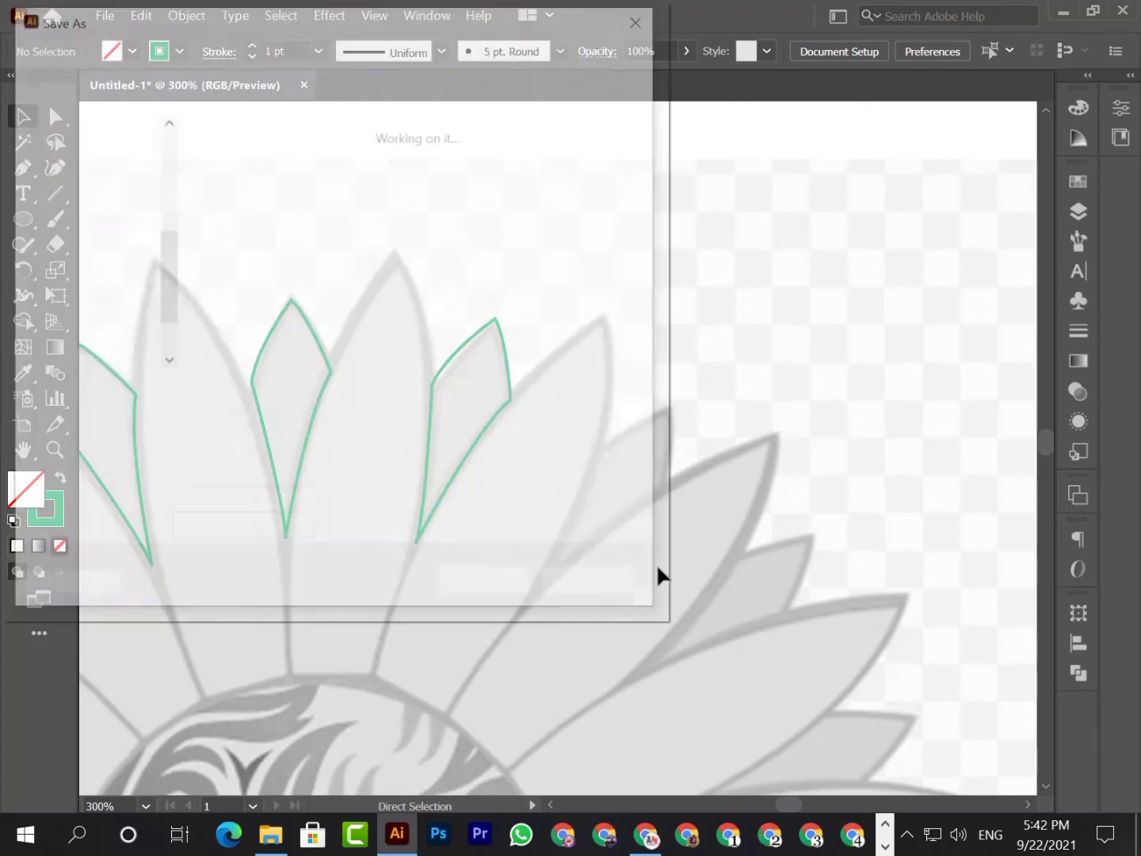
pyautogui.write('F')
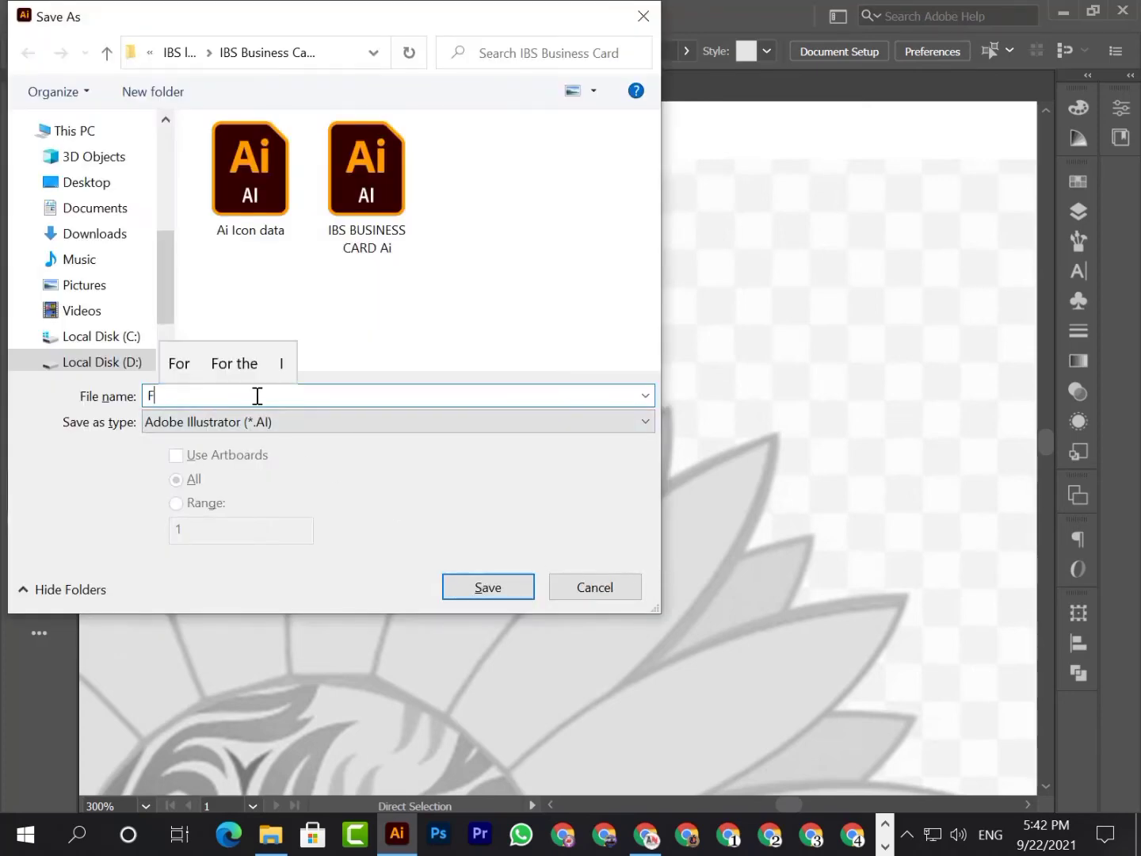
pyautogui.write('lower ilt')
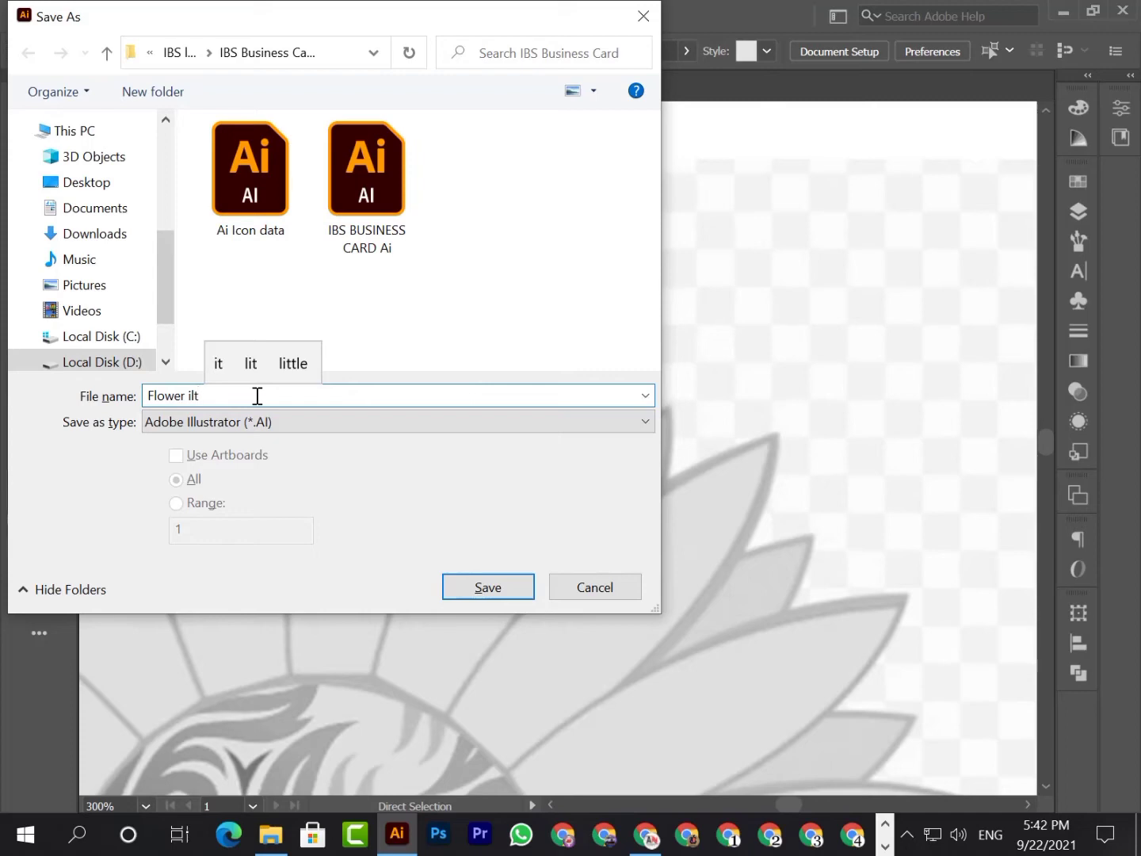
pyautogui.press('BackSpace')
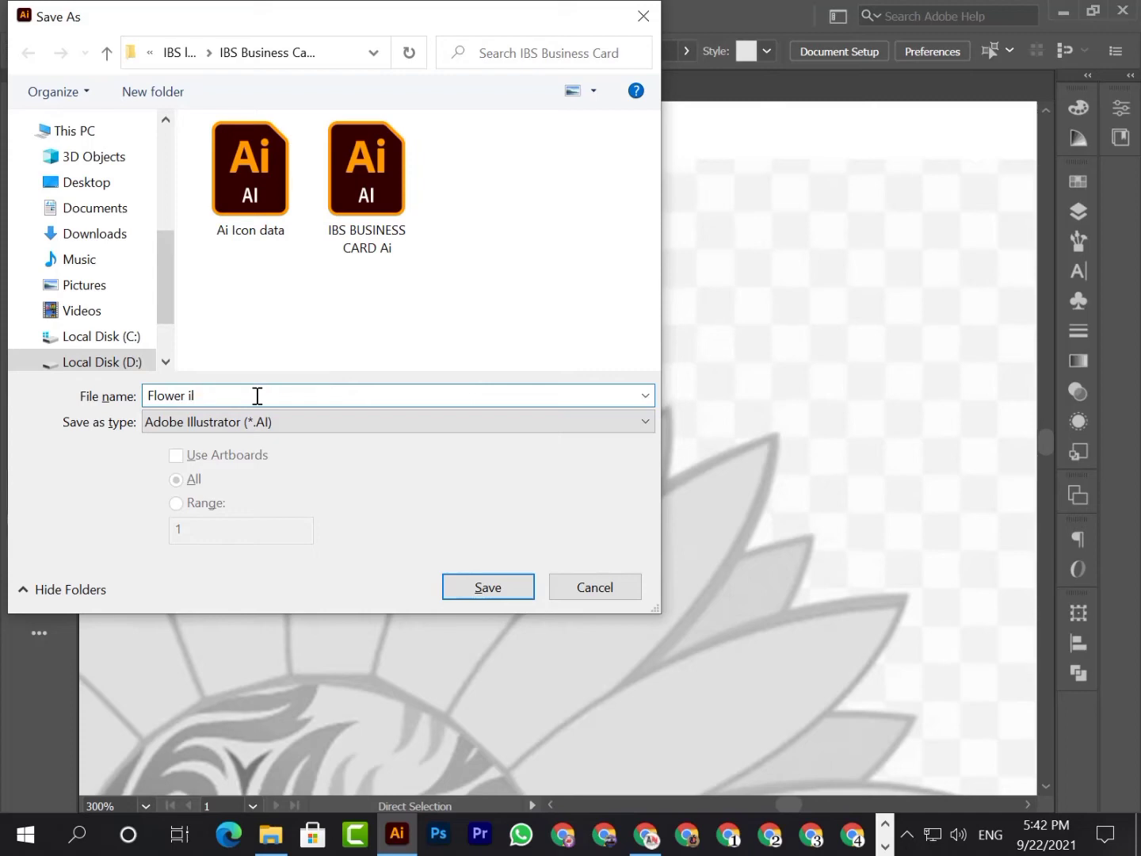
pyautogui.write('lis')
pyautogui.press('BackSpace')
pyautogui.write('ust')
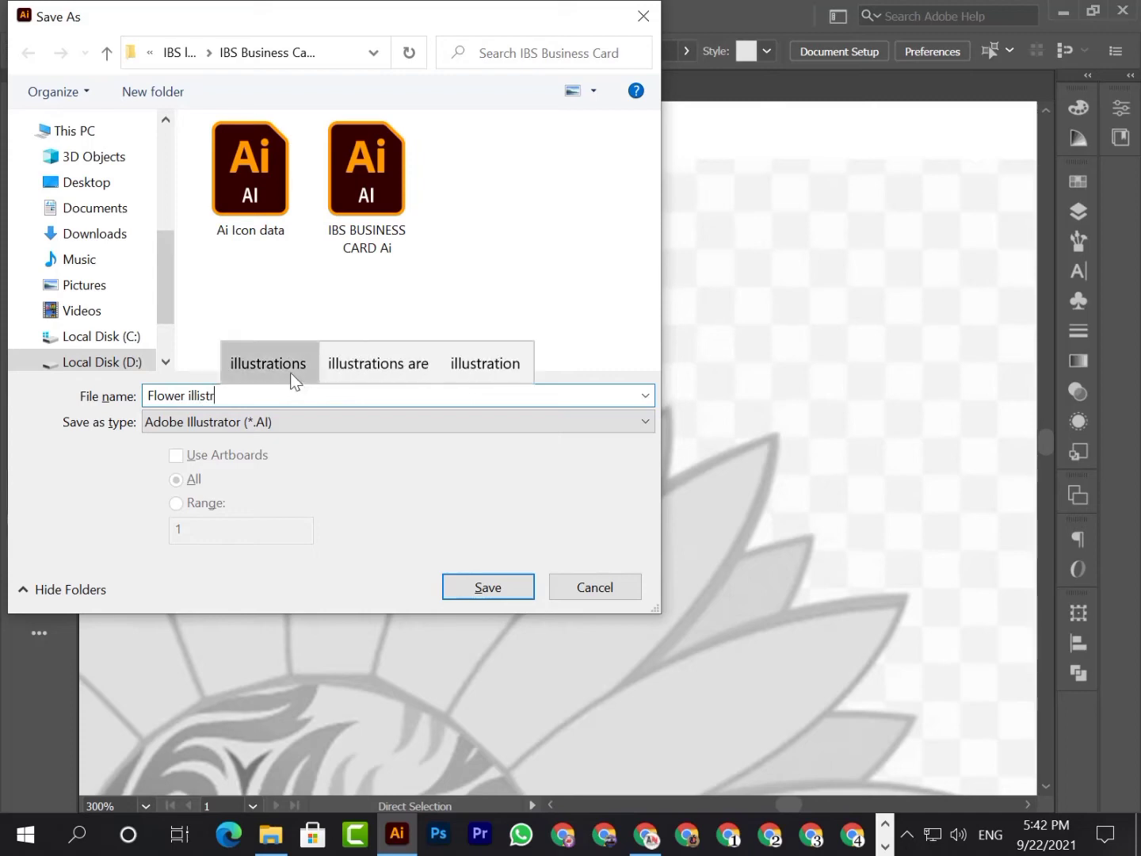
pyautogui.click(289, 367)
pyautogui.click(483, 584)
pyautogui.click(550, 678)
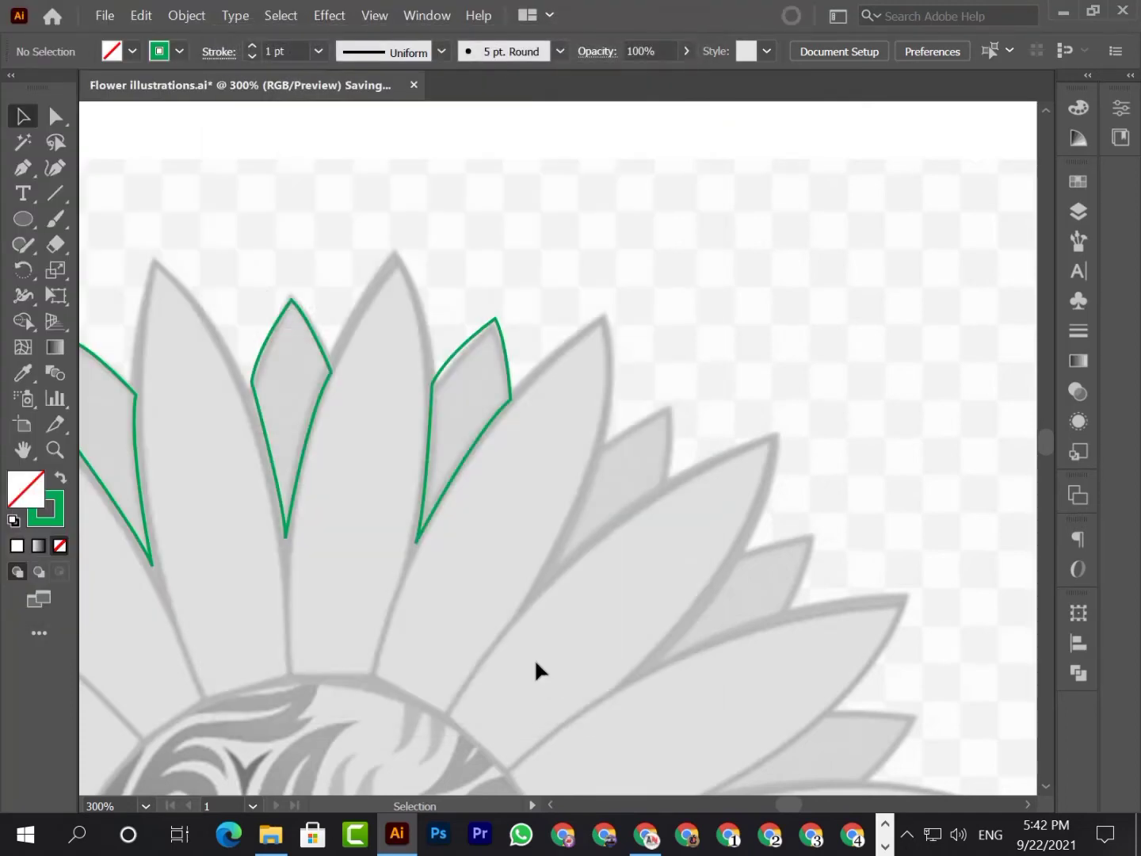
# - Copy the green outline onto the second back petal right of the two topmost front petals, then rotate and resize it to fit
pyautogui.moveTo(462, 474); pyautogui.dragTo(617, 524)
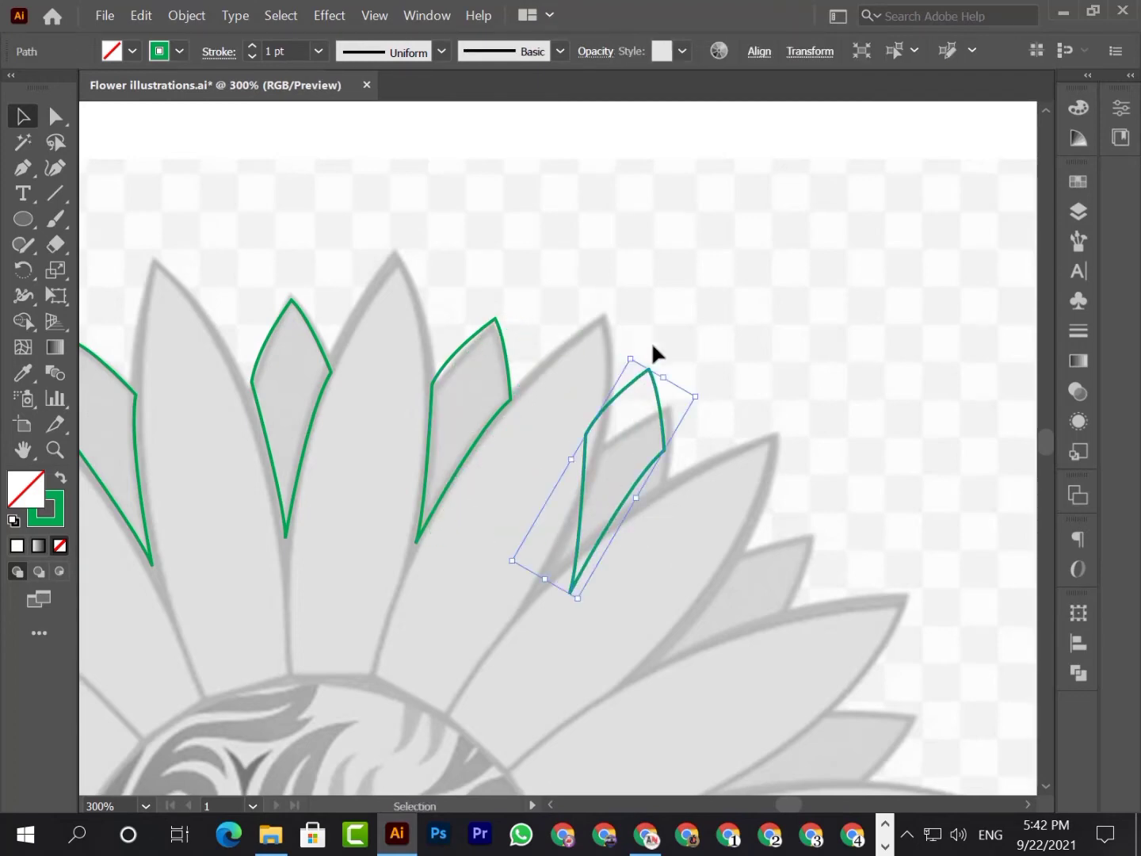
pyautogui.click(706, 389)
pyautogui.click(664, 424)
pyautogui.moveTo(700, 389); pyautogui.dragTo(712, 439)
pyautogui.moveTo(653, 492); pyautogui.dragTo(660, 502)
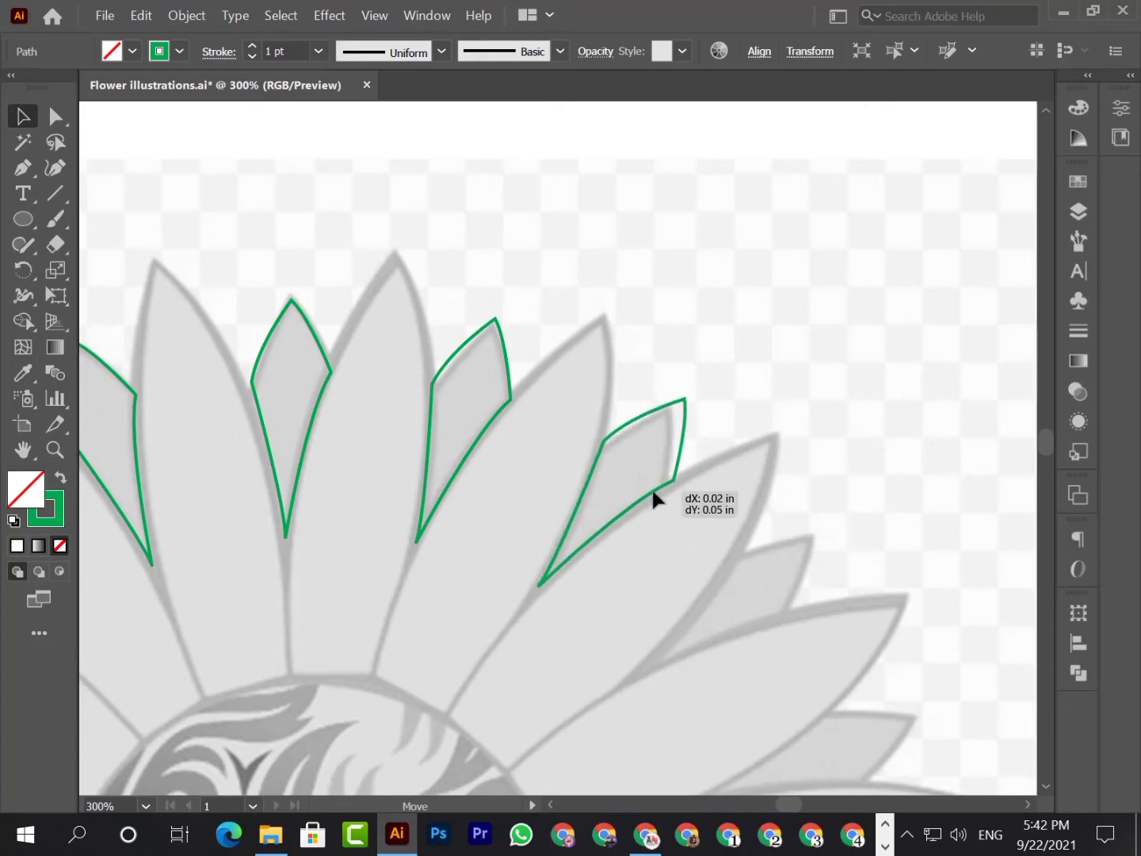
pyautogui.moveTo(689, 407); pyautogui.dragTo(681, 421)
pyautogui.click(695, 571)
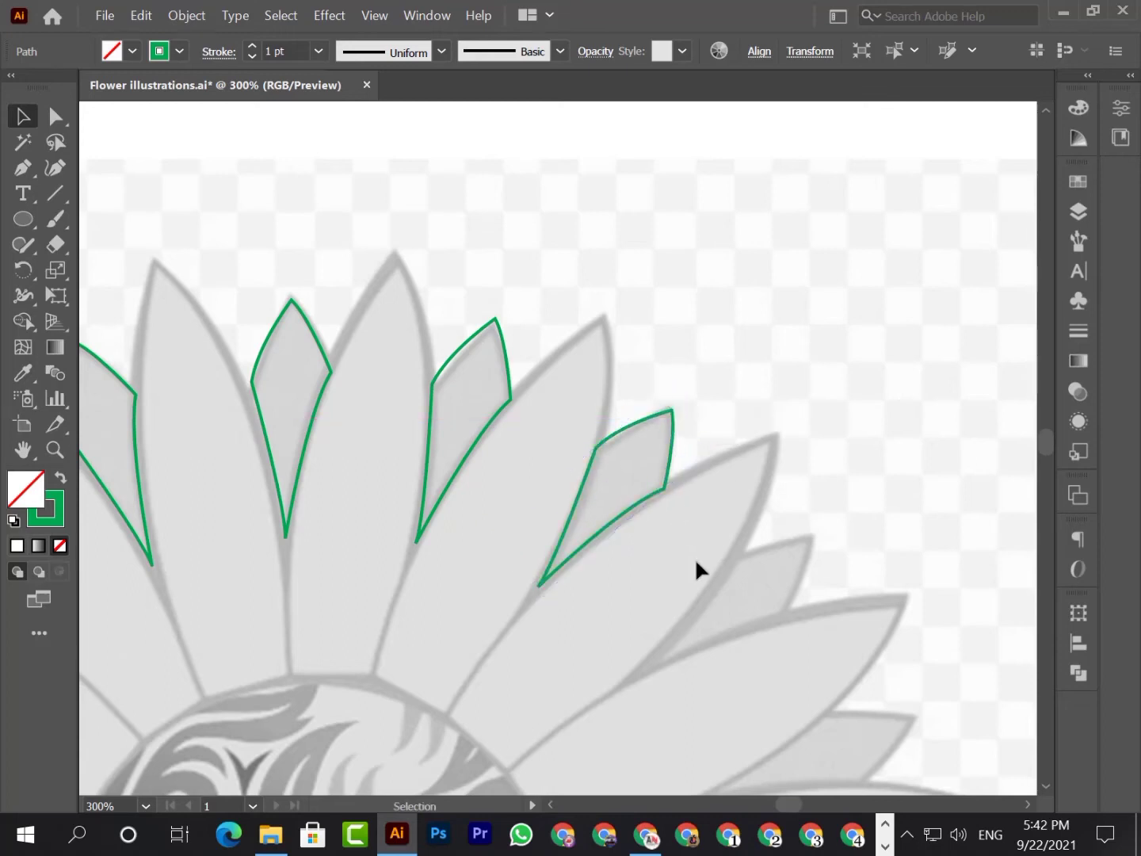
# - Refine the size of the green outline on the first back petal right of the topmost front petals
pyautogui.click(497, 320)
pyautogui.moveTo(511, 327); pyautogui.dragTo(505, 332)
pyautogui.moveTo(418, 410); pyautogui.dragTo(423, 411)
pyautogui.click(643, 584)
# - Slightly adjust the width of the green outline on the second back petal right of the topmost front petals
pyautogui.press('space')
pyautogui.moveTo(646, 594); pyautogui.dragTo(304, 432)
pyautogui.click(267, 282)
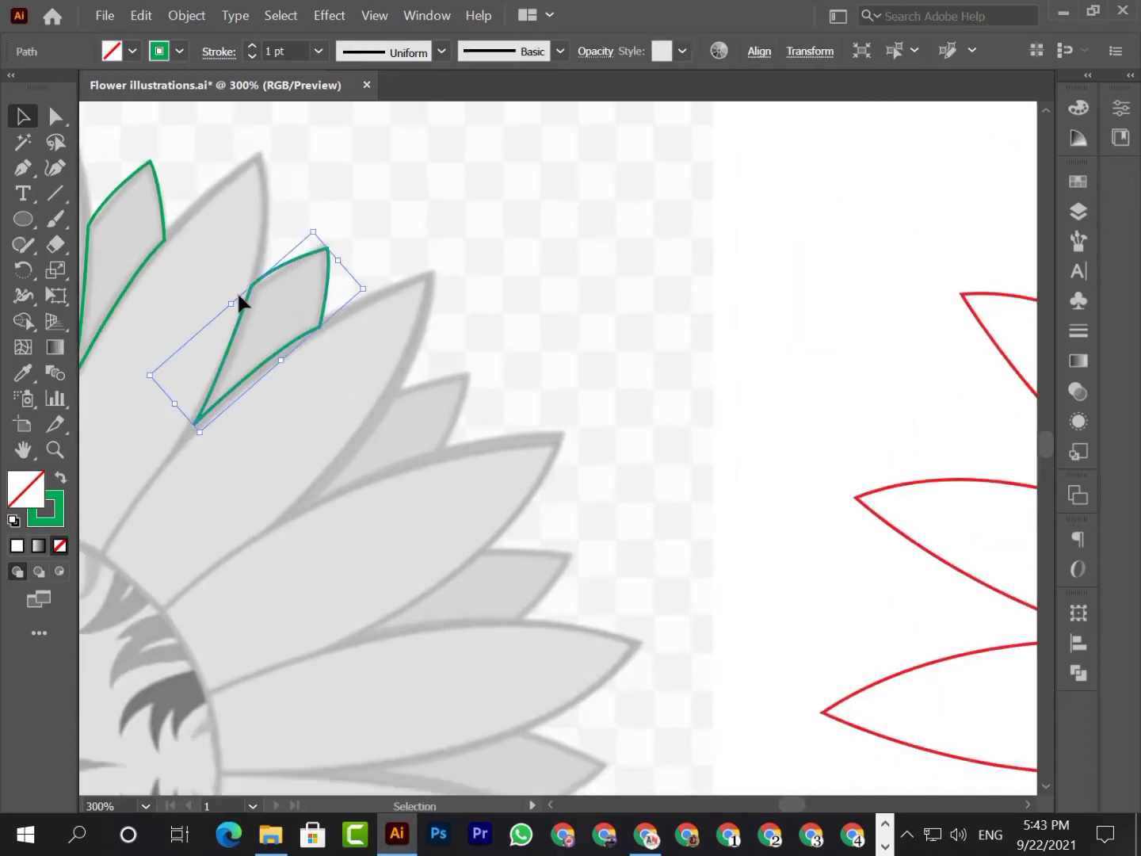
pyautogui.moveTo(235, 305); pyautogui.dragTo(232, 305)
pyautogui.click(351, 398)
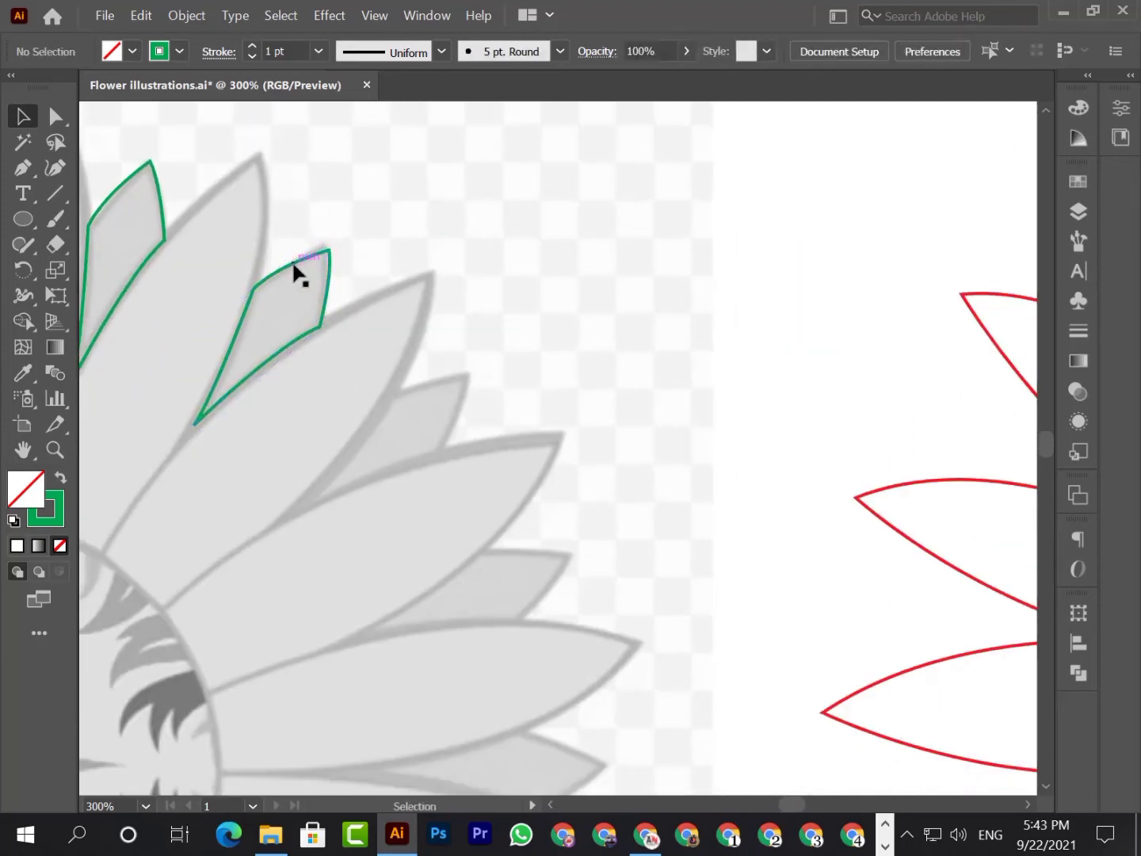
# - Copy the upper-right green outline onto the next back petal clockwise, rotating and resizing it to match the reference
pyautogui.keyDown('alt'); pyautogui.moveTo(296, 274); pyautogui.dragTo(453, 360); pyautogui.keyUp('alt')
pyautogui.moveTo(527, 374); pyautogui.dragTo(529, 416)
pyautogui.moveTo(449, 372); pyautogui.dragTo(427, 390)
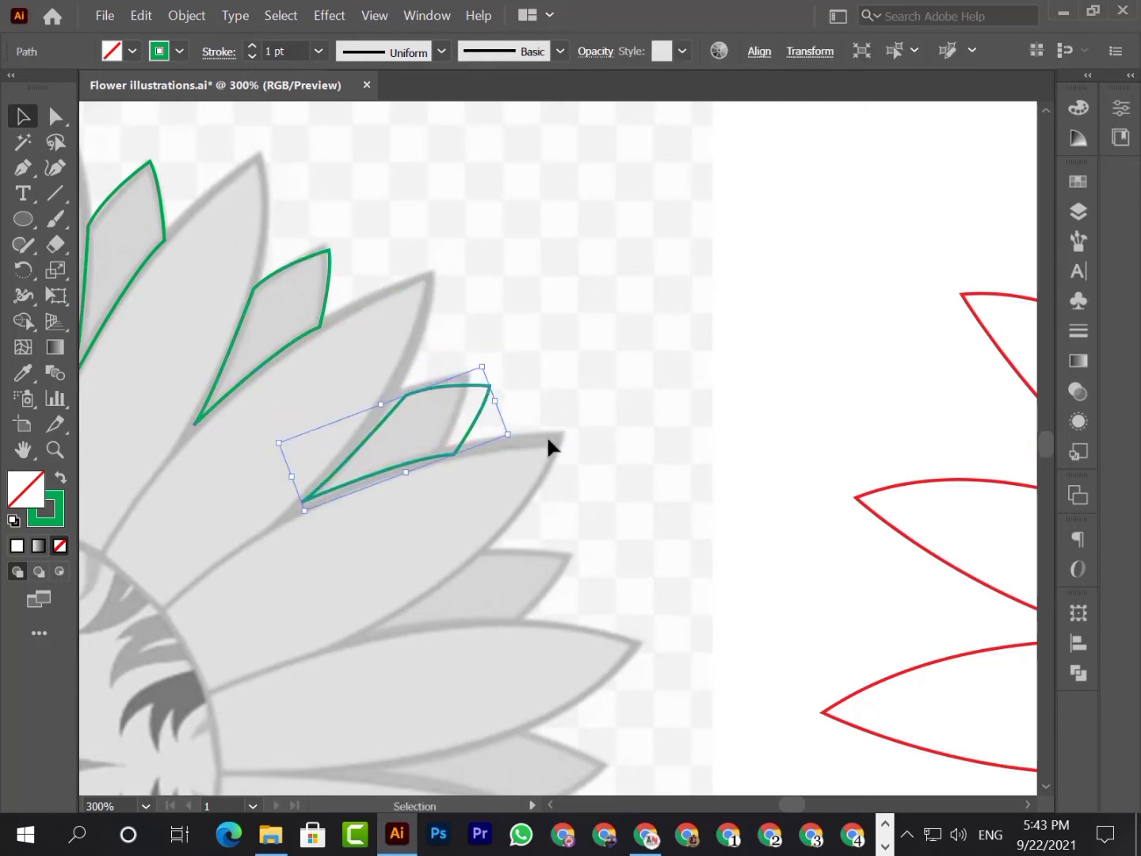
pyautogui.moveTo(515, 439); pyautogui.dragTo(473, 387)
pyautogui.moveTo(367, 399); pyautogui.dragTo(368, 402)
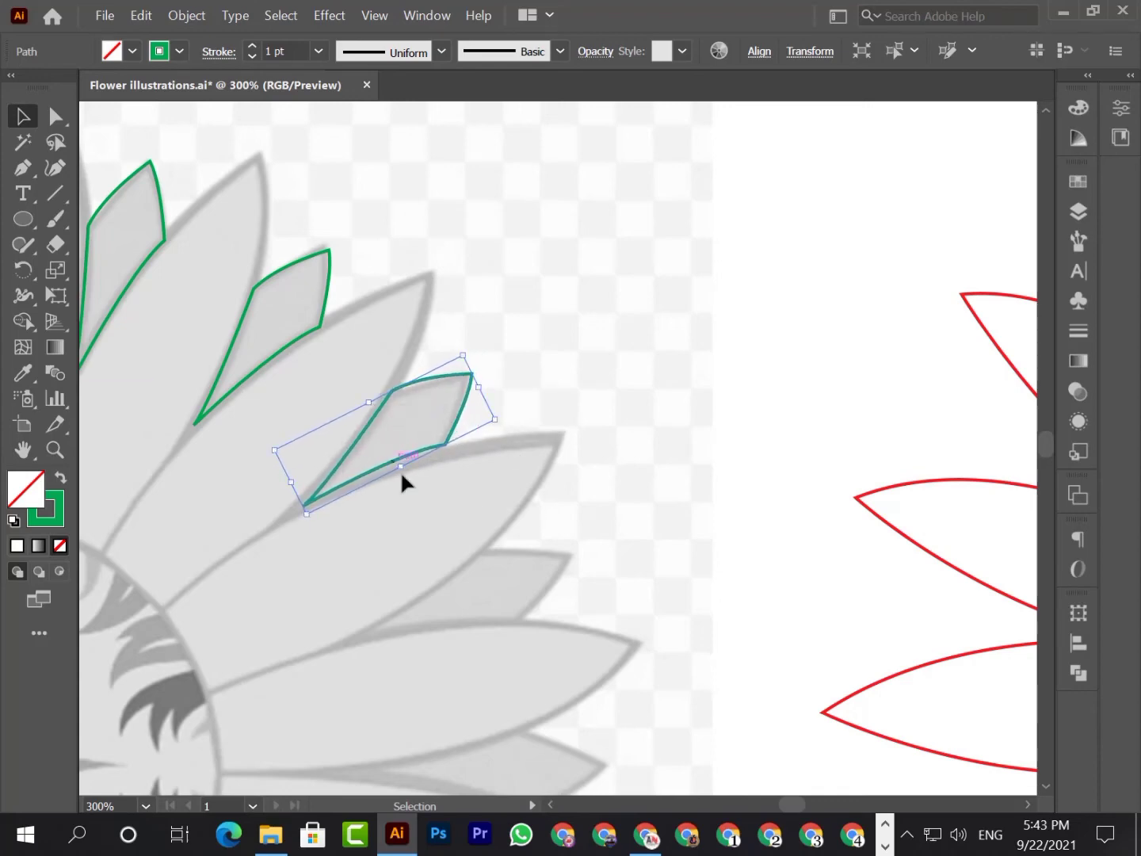
pyautogui.click(450, 542)
# - Place a rotated copy of the green outline on the back petal just above the flower's rightmost one and deselect it
pyautogui.moveTo(424, 519); pyautogui.dragTo(400, 416)
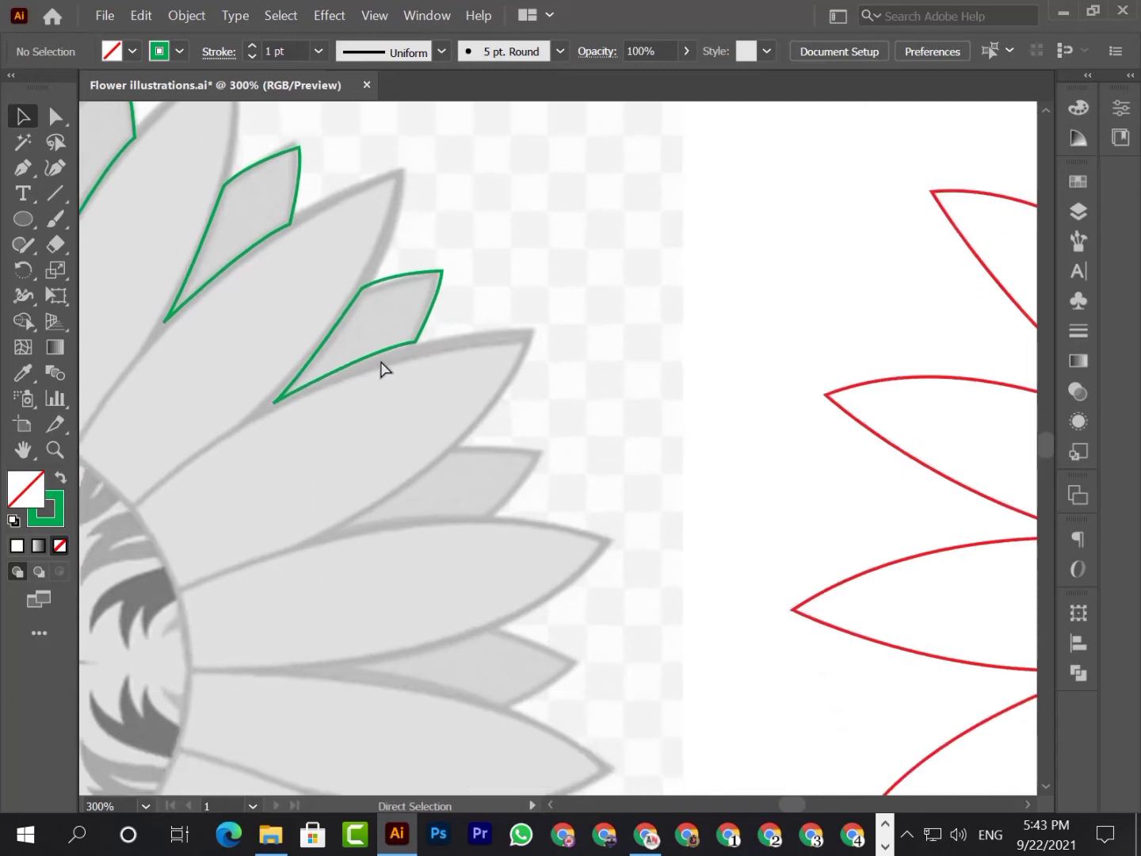
pyautogui.moveTo(379, 358); pyautogui.dragTo(468, 508)
pyautogui.hotkey('ctrl', 'z')
pyautogui.moveTo(543, 432); pyautogui.dragTo(558, 463)
pyautogui.click(602, 589)
pyautogui.moveTo(446, 656); pyautogui.dragTo(452, 529)
pyautogui.click(450, 389)
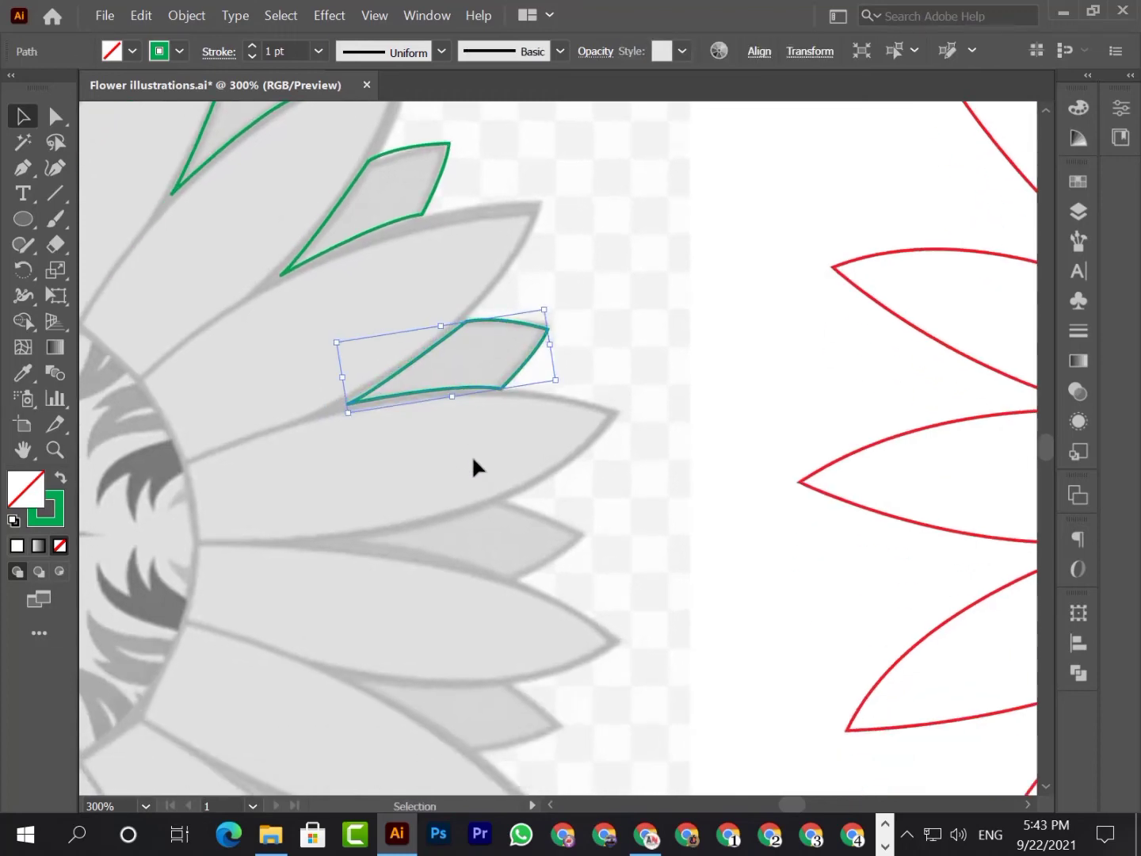
pyautogui.click(471, 455)
# - Copy the green outline onto the flower's rightmost, nearly horizontal back petal, rotating it and nudging it into place
pyautogui.moveTo(473, 455); pyautogui.dragTo(403, 408)
pyautogui.moveTo(408, 341); pyautogui.dragTo(444, 507)
pyautogui.moveTo(538, 464); pyautogui.dragTo(538, 496)
pyautogui.press('Down')
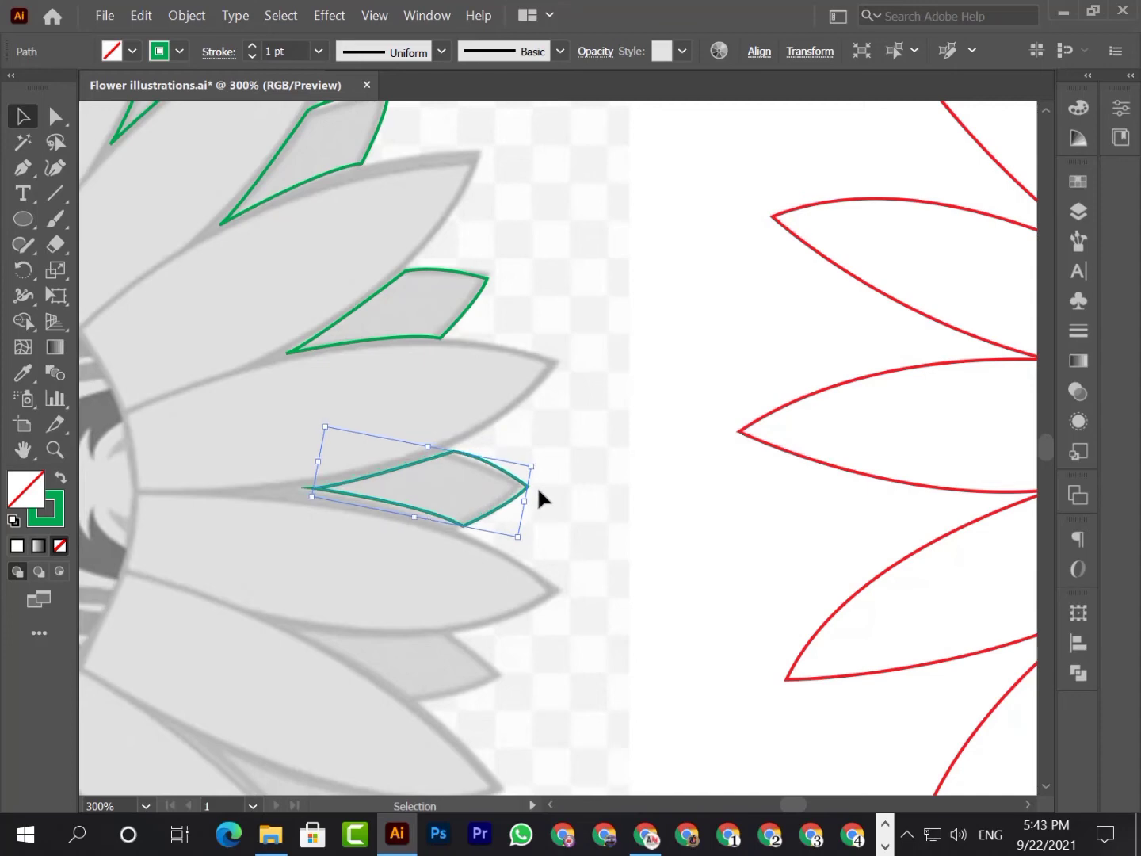
pyautogui.press('Left')
pyautogui.press('Left')
pyautogui.press('Down')
pyautogui.click(486, 600)
# - Duplicate the rightmost green outline onto the back petal below it, rotating and resizing it to match
pyautogui.moveTo(365, 637); pyautogui.dragTo(502, 436)
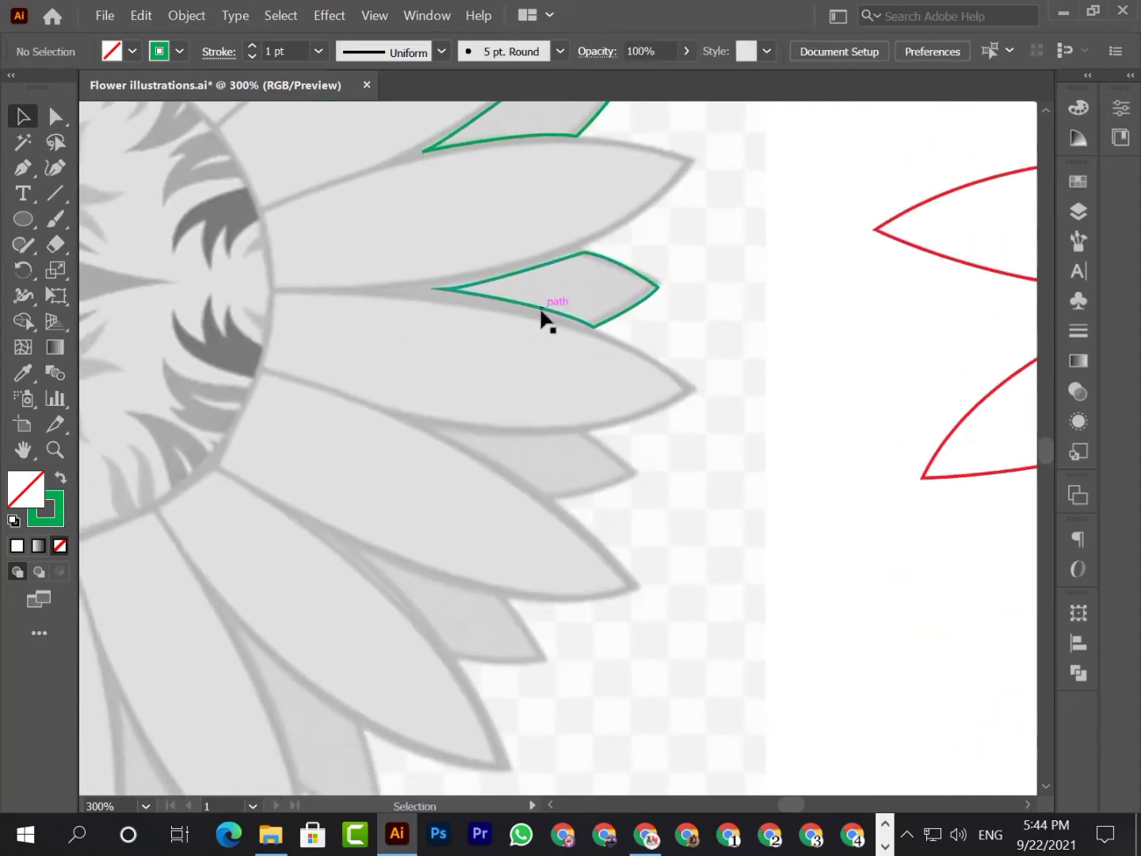
pyautogui.moveTo(541, 313); pyautogui.dragTo(538, 481)
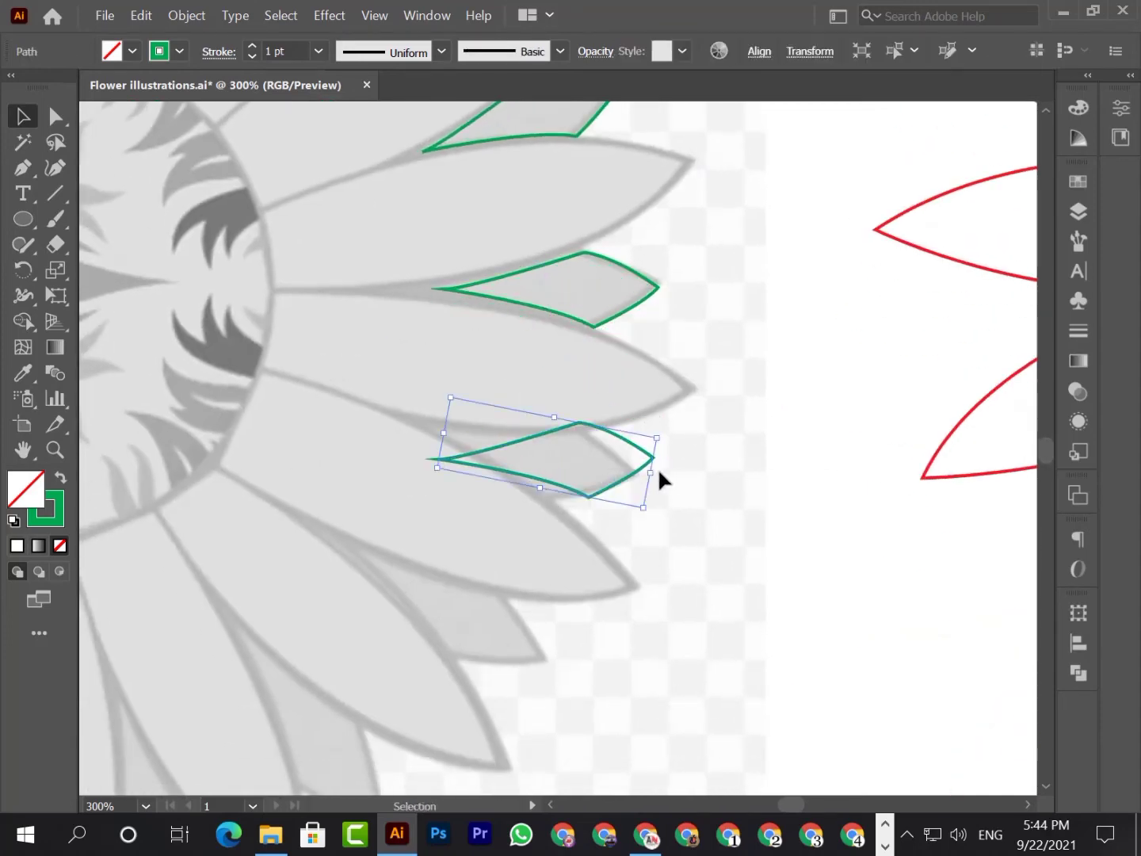
pyautogui.moveTo(659, 471); pyautogui.dragTo(647, 500)
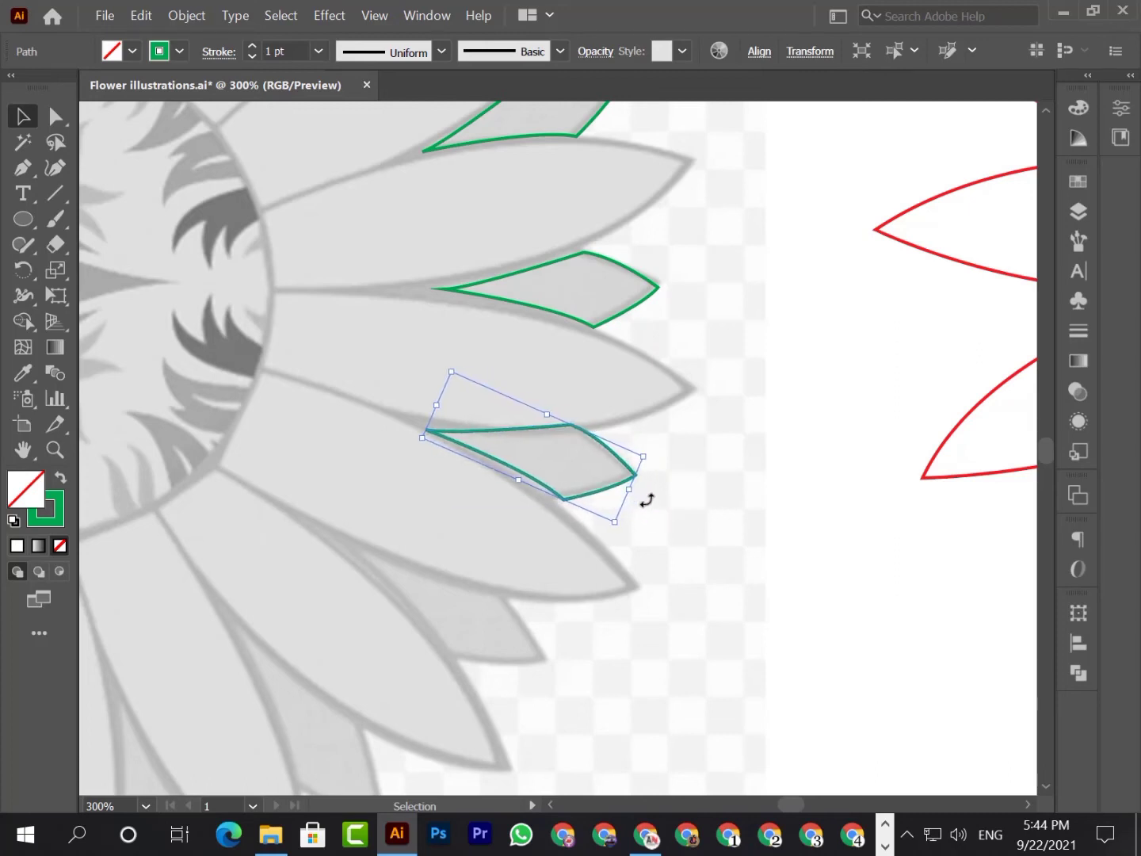
pyautogui.click(631, 561)
pyautogui.click(558, 496)
pyautogui.moveTo(518, 482); pyautogui.dragTo(516, 486)
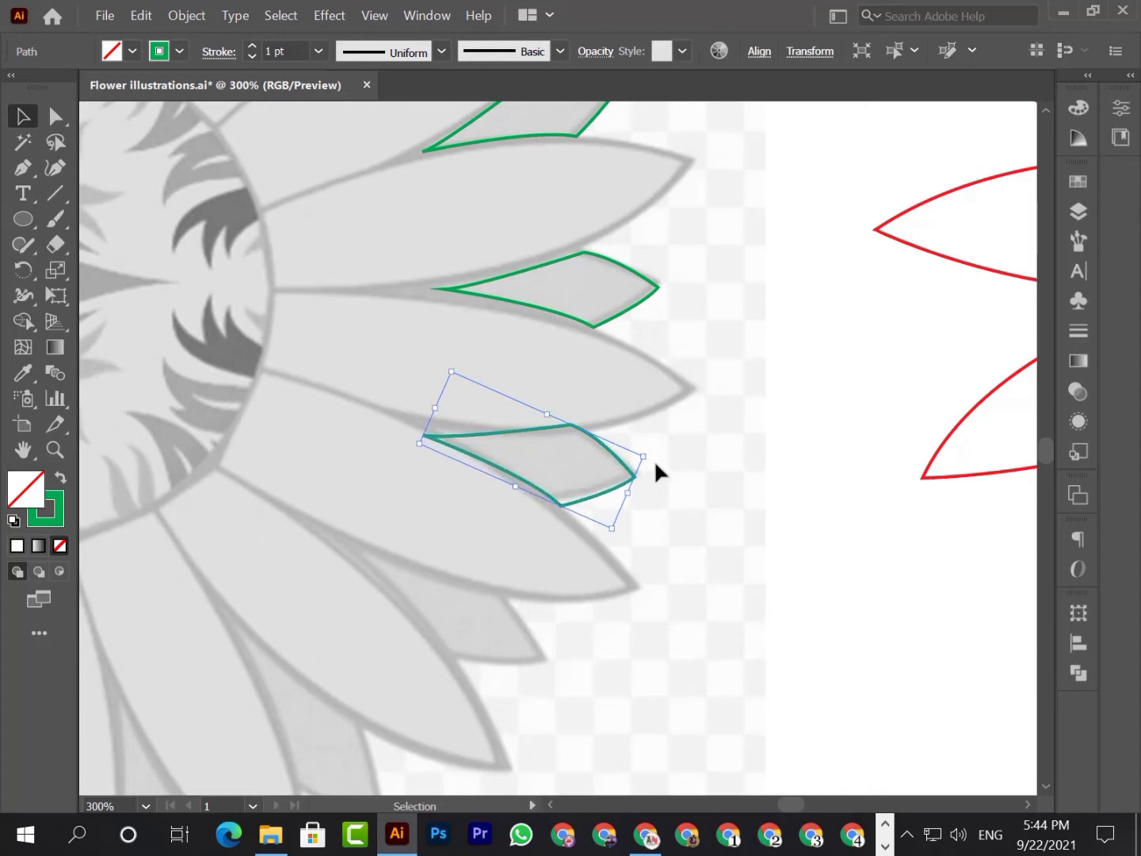
pyautogui.moveTo(655, 466); pyautogui.dragTo(654, 456)
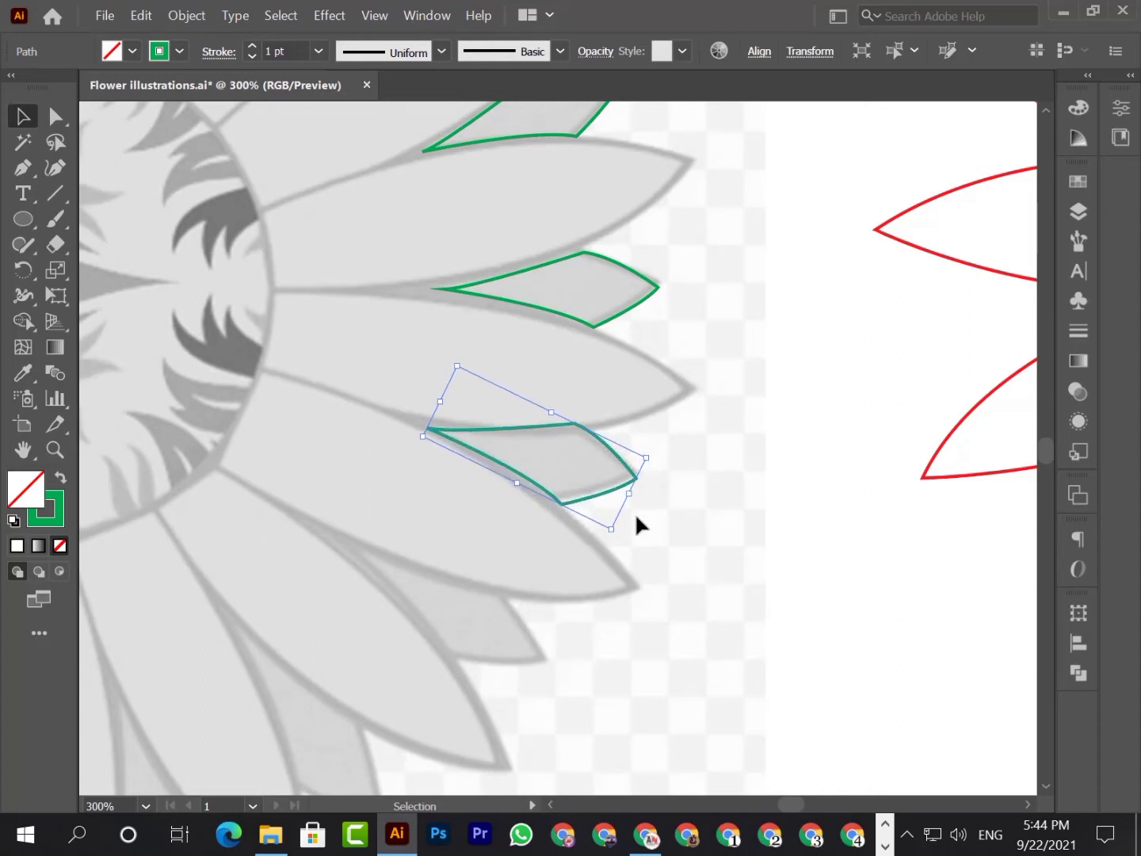
pyautogui.click(634, 540)
# - Move the lower side anchor of the outline just below the rightmost back petal onto the reference petal's corner
pyautogui.press('a')
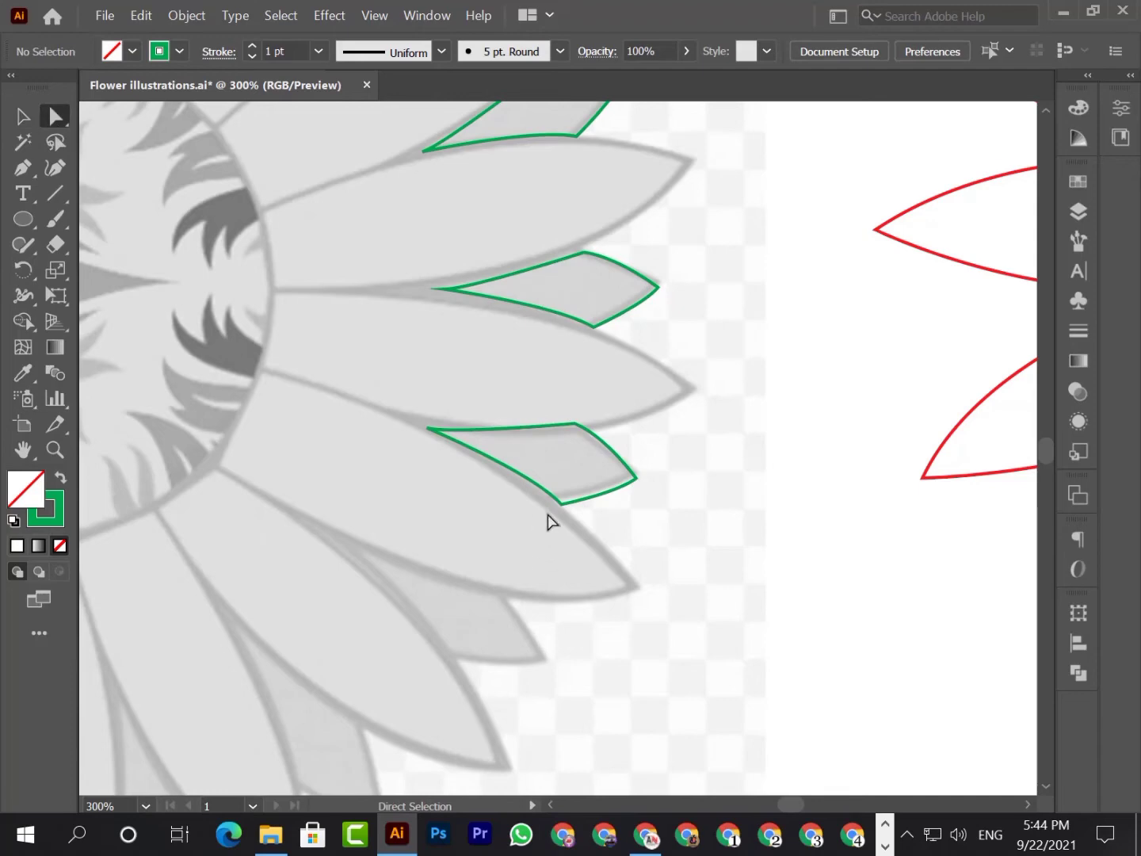
pyautogui.click(563, 503)
pyautogui.moveTo(566, 502); pyautogui.dragTo(557, 501)
pyautogui.click(665, 539)
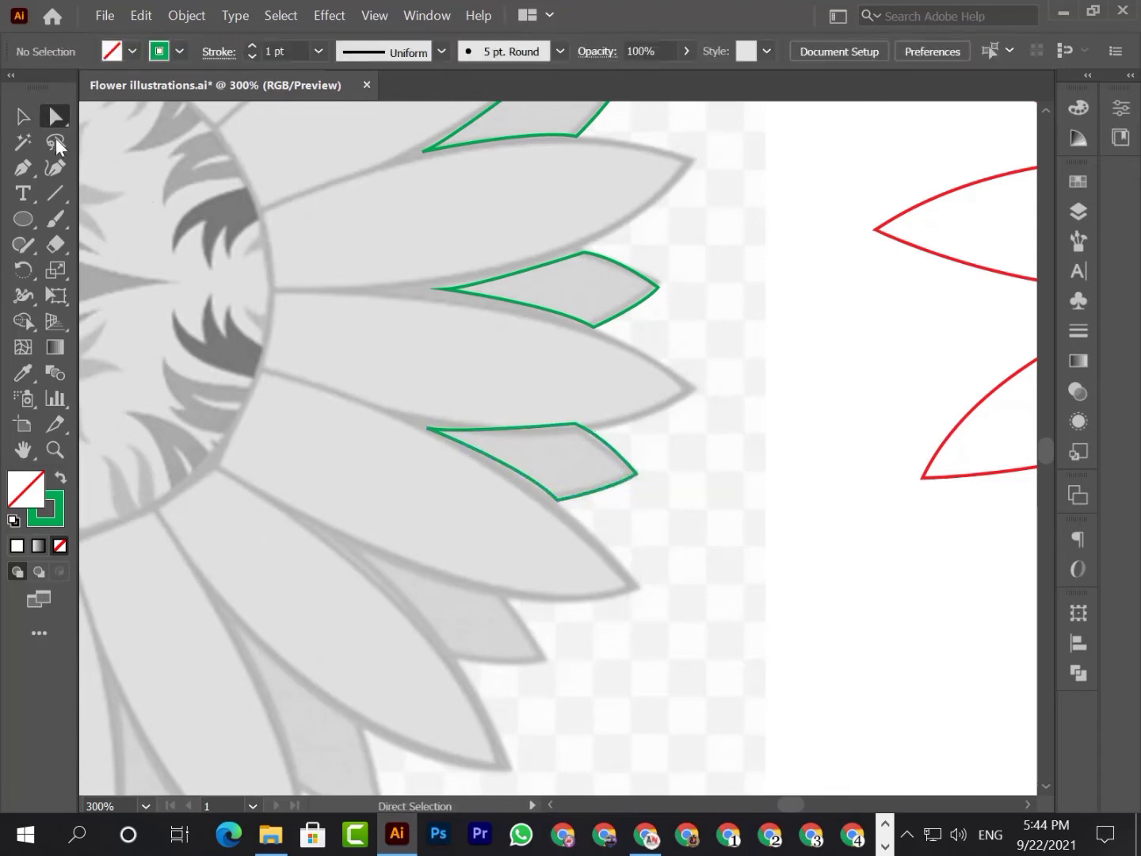
pyautogui.press('v')
# - Copy the green outline onto the second back petal below the rightmost one, rotating and resizing it to follow the petal
pyautogui.scroll(-3, 546, 564)
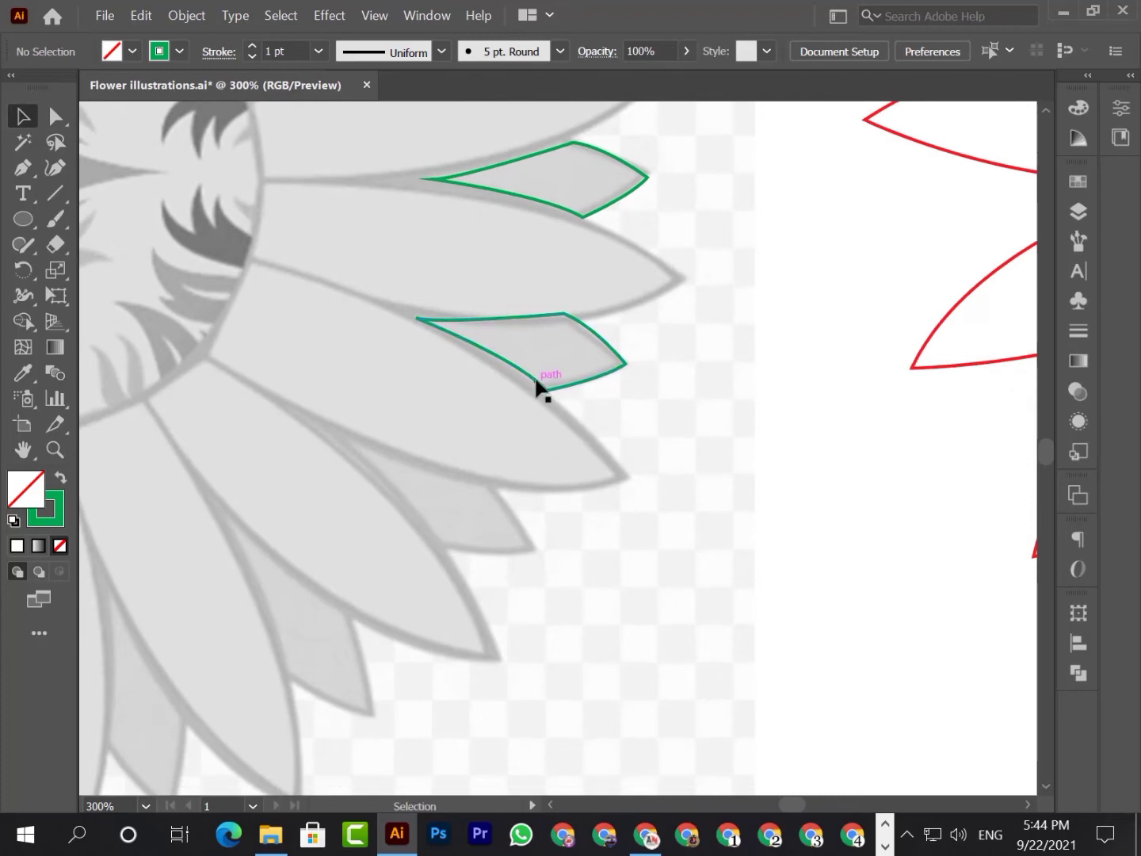
pyautogui.moveTo(536, 384); pyautogui.dragTo(475, 518)
pyautogui.moveTo(555, 517); pyautogui.dragTo(507, 578)
pyautogui.moveTo(492, 512); pyautogui.dragTo(485, 483)
# - Move the tip and lower side anchors of the new lower-right outline to match the reference petal
pyautogui.press('a')
pyautogui.moveTo(505, 571); pyautogui.dragTo(505, 571)
pyautogui.moveTo(514, 557); pyautogui.dragTo(536, 549)
pyautogui.click(490, 637)
pyautogui.moveTo(398, 545); pyautogui.dragTo(437, 548)
pyautogui.click(389, 555)
# - Copy the lower-right green outline onto the next back petal clockwise, rotating it steeply downward and resizing it to fit
pyautogui.click(23, 116)
pyautogui.press('space')
pyautogui.moveTo(258, 504); pyautogui.dragTo(347, 417)
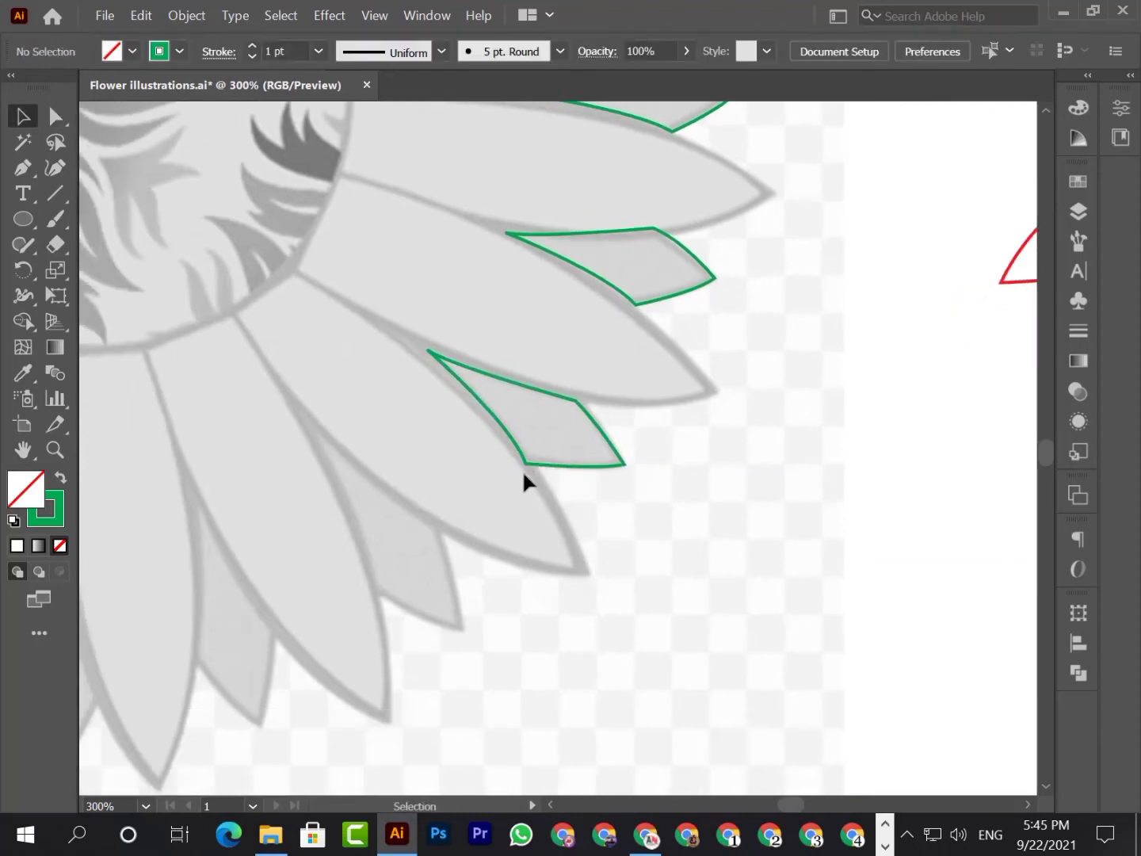
pyautogui.moveTo(524, 463); pyautogui.dragTo(393, 576)
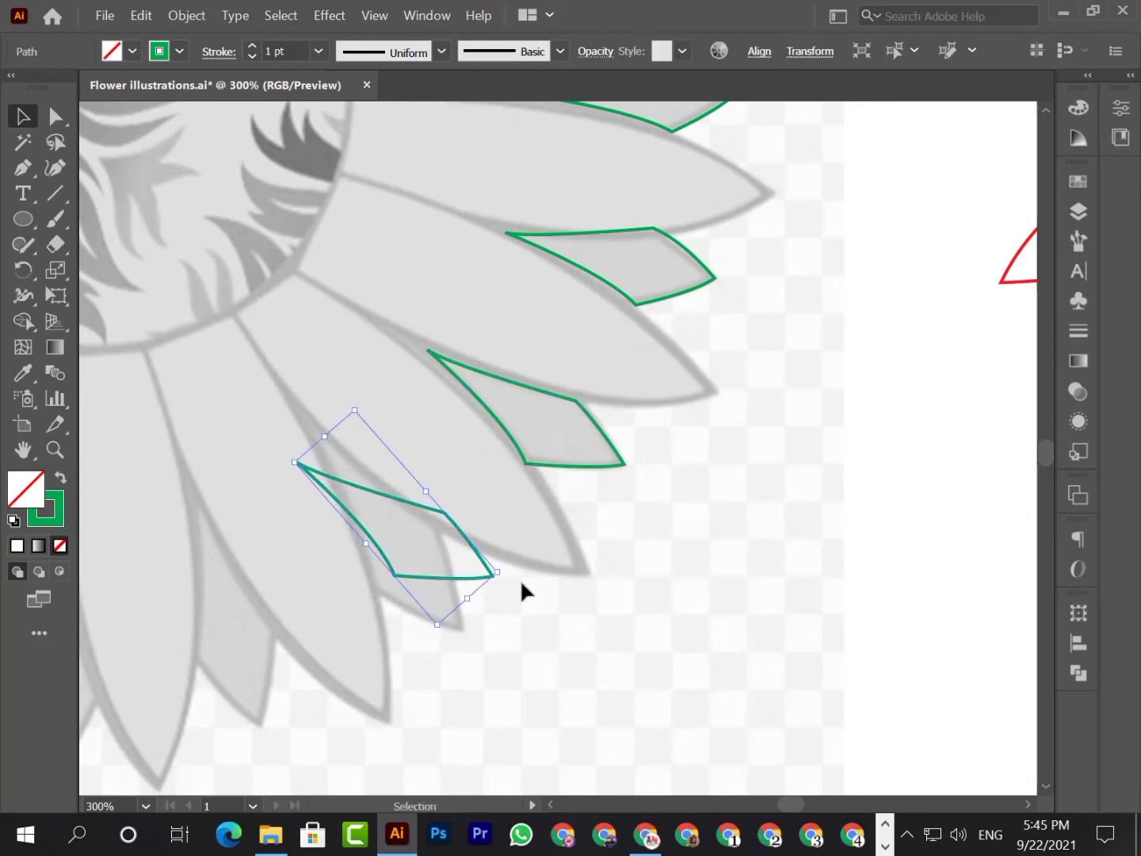
pyautogui.moveTo(505, 571); pyautogui.dragTo(478, 619)
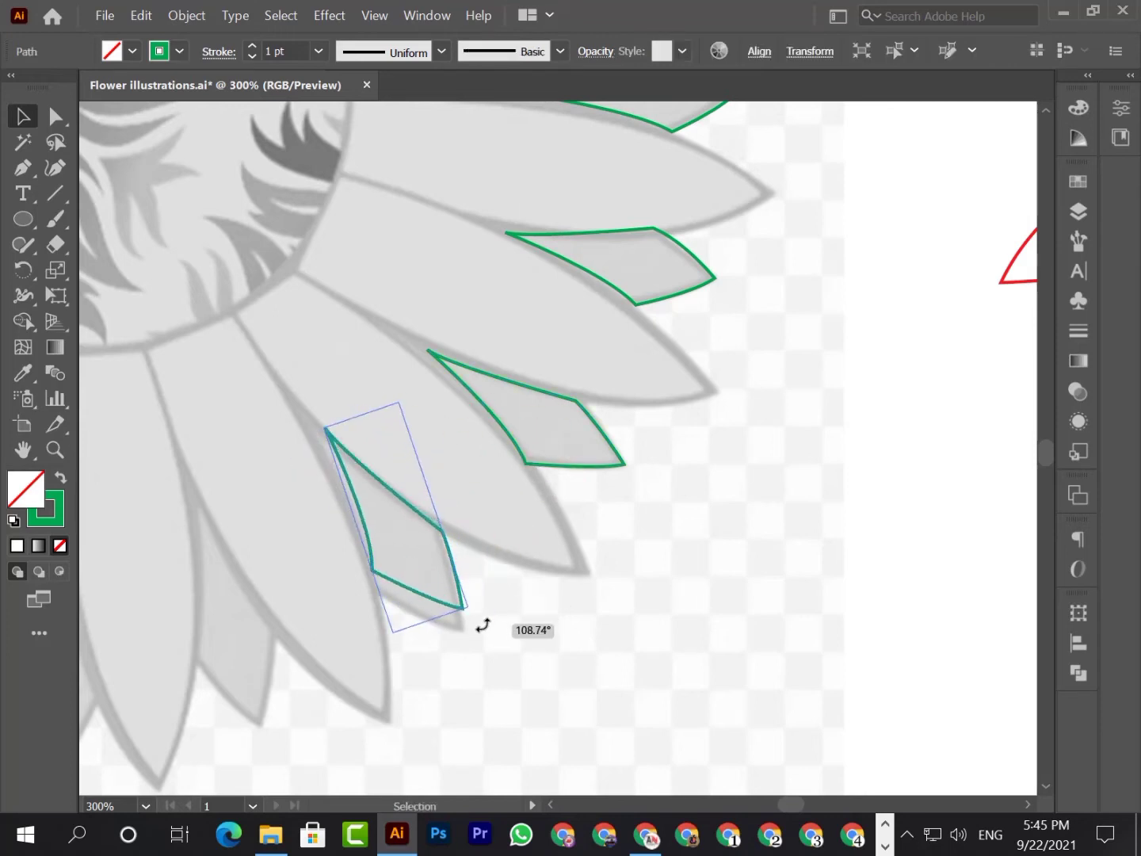
pyautogui.moveTo(365, 536); pyautogui.dragTo(357, 536)
pyautogui.moveTo(431, 616); pyautogui.dragTo(425, 634)
pyautogui.moveTo(429, 517); pyautogui.dragTo(435, 515)
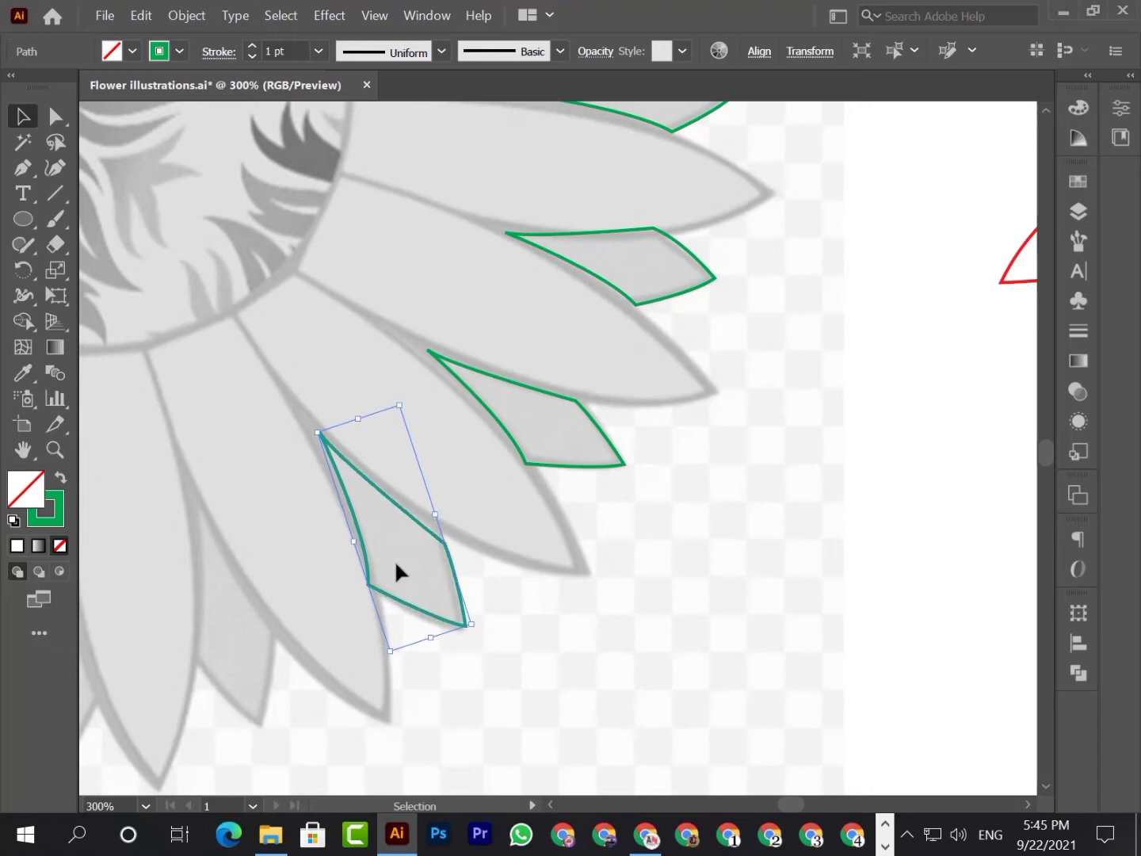
pyautogui.click(364, 396)
# - Shift the tip anchor of the steep lower-right outline onto the reference petal's tip and save the document
pyautogui.click(61, 118)
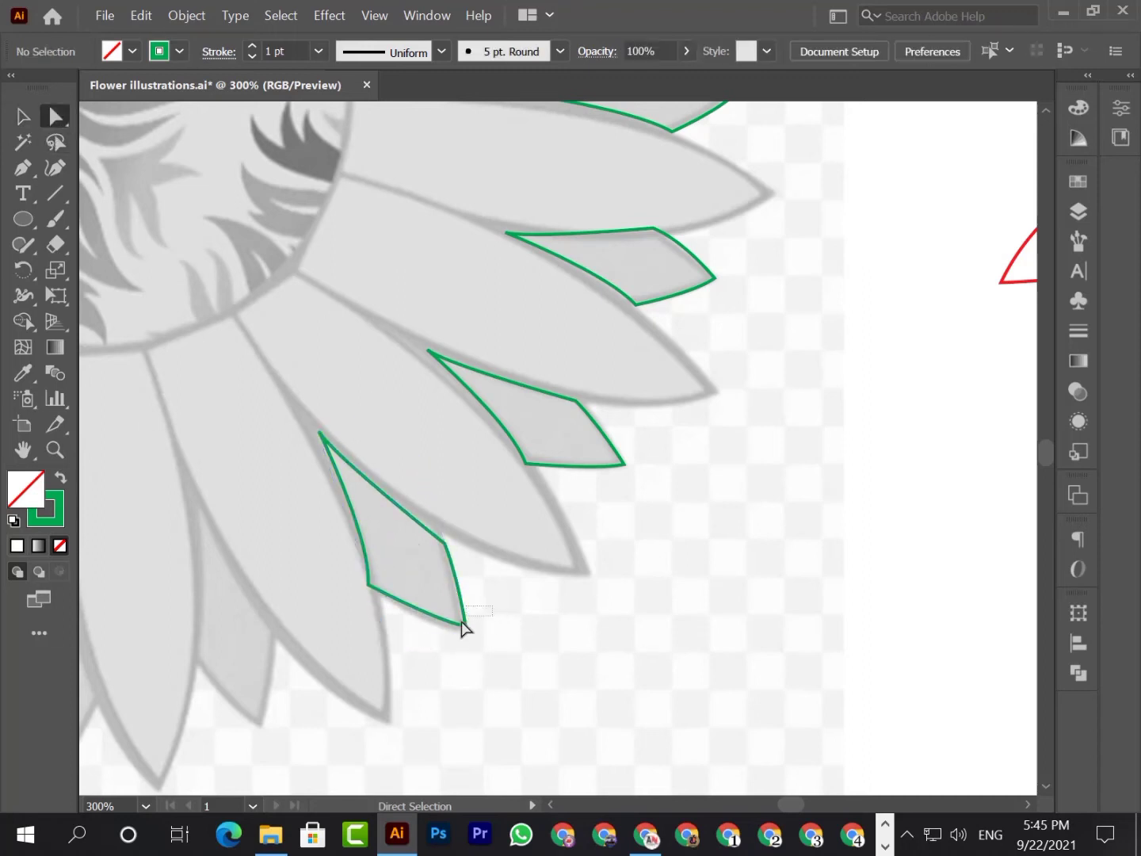
pyautogui.click(466, 626)
pyautogui.moveTo(468, 630); pyautogui.dragTo(459, 626)
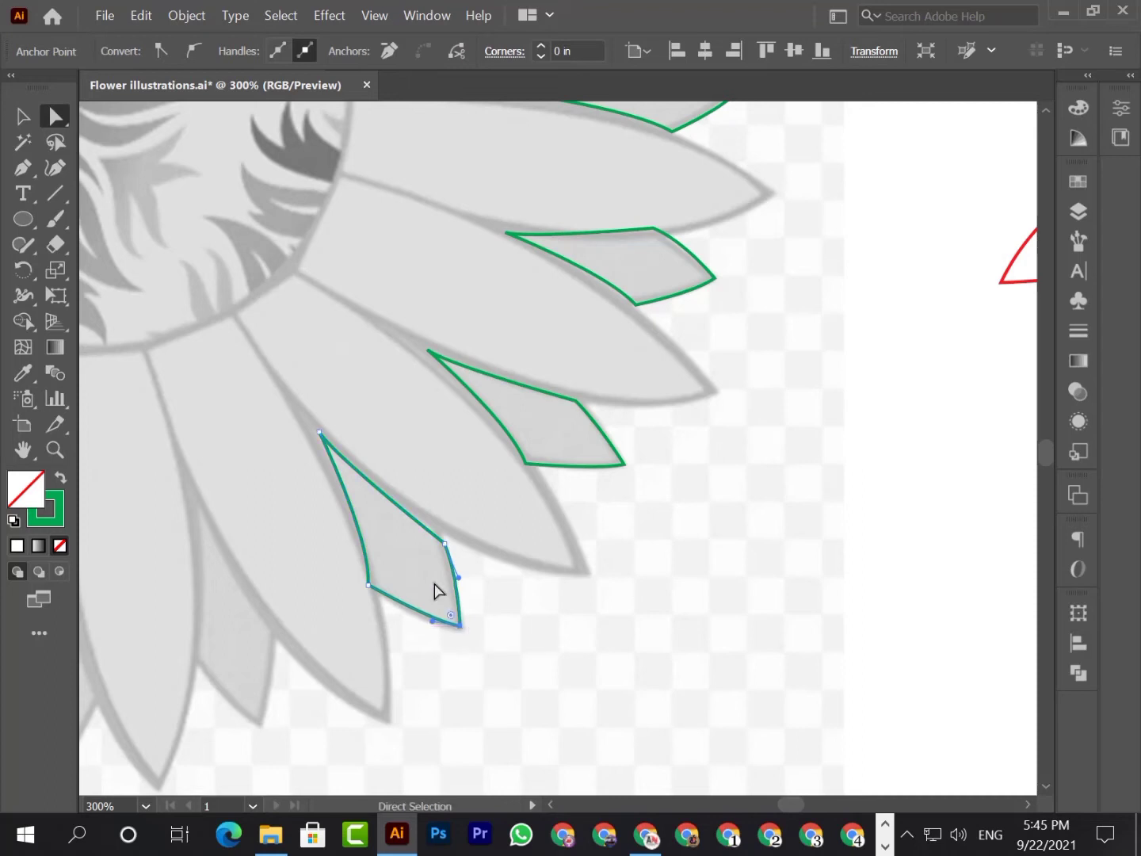
pyautogui.click(18, 119)
pyautogui.click(240, 535)
pyautogui.moveTo(250, 578); pyautogui.dragTo(482, 499)
pyautogui.hotkey('ctrl', 's')
# - Place a rotated copy of the green outline on the back petal just right of the two bottommost front petals
pyautogui.moveTo(582, 459); pyautogui.dragTo(434, 539)
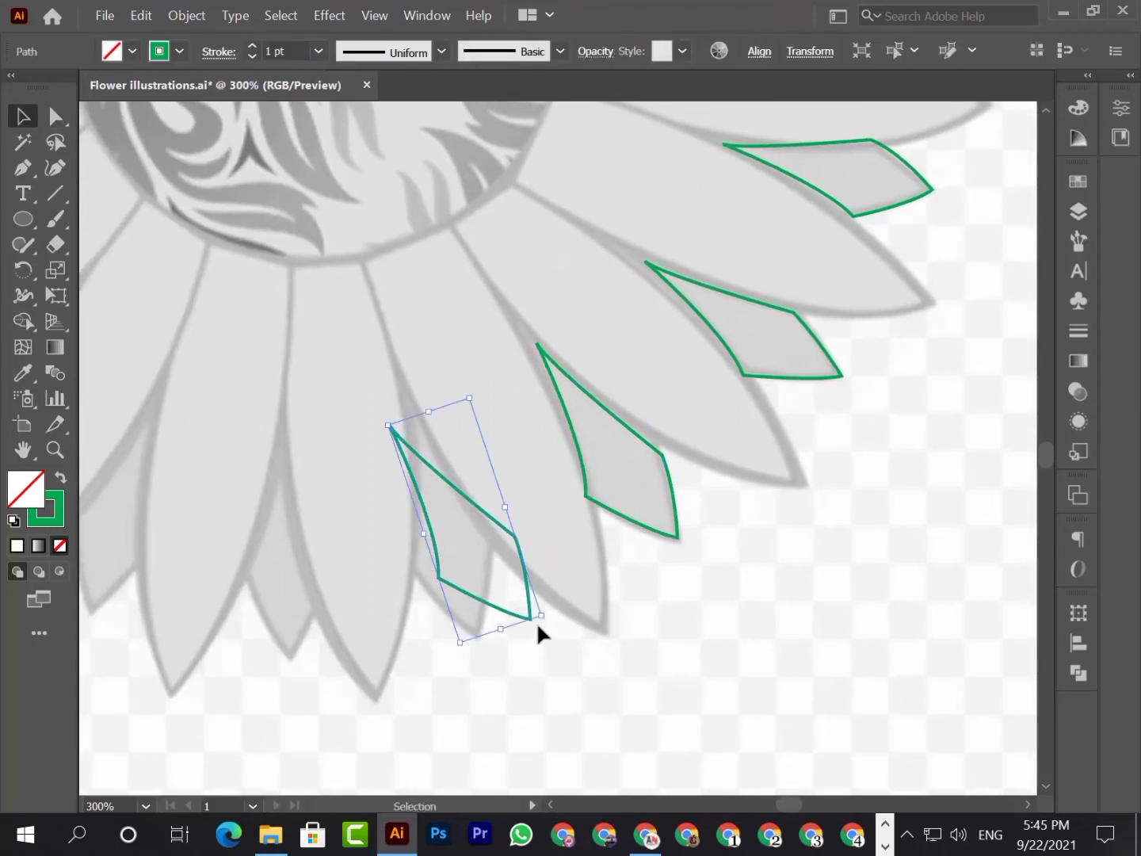
pyautogui.moveTo(548, 614); pyautogui.dragTo(518, 644)
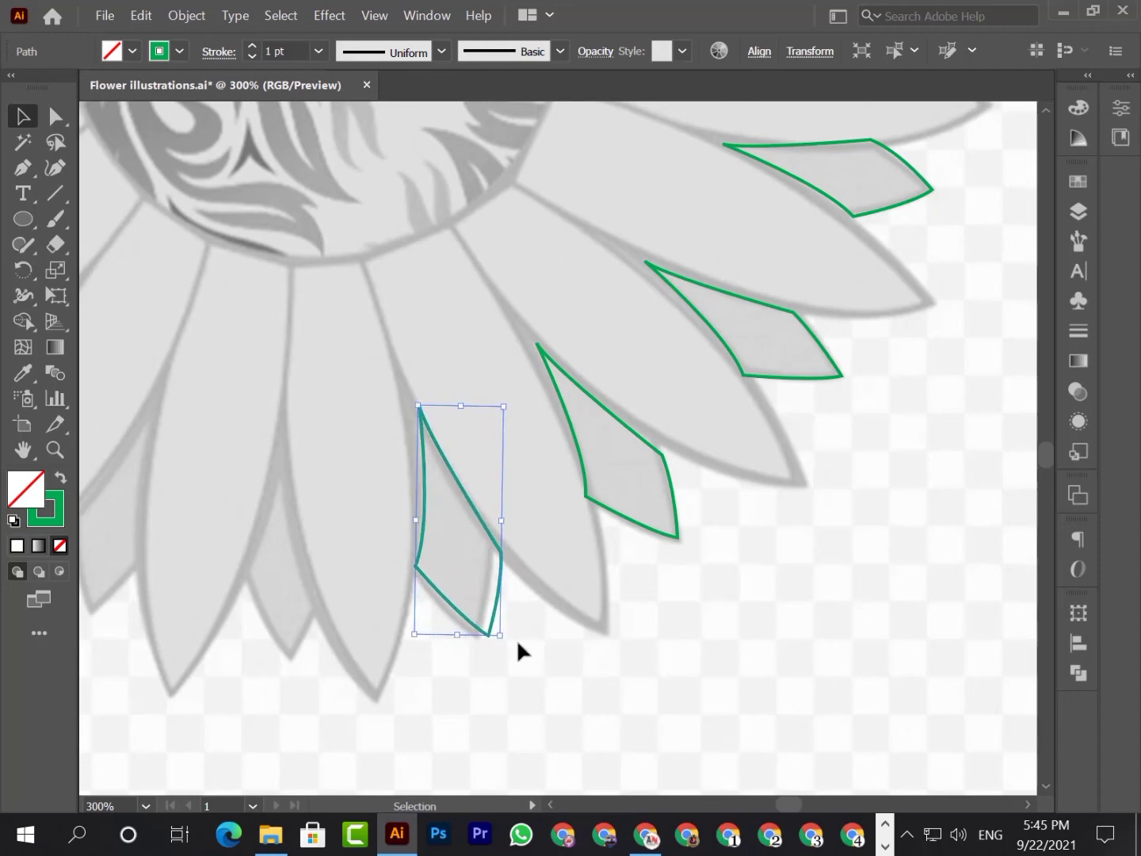
pyautogui.click(338, 681)
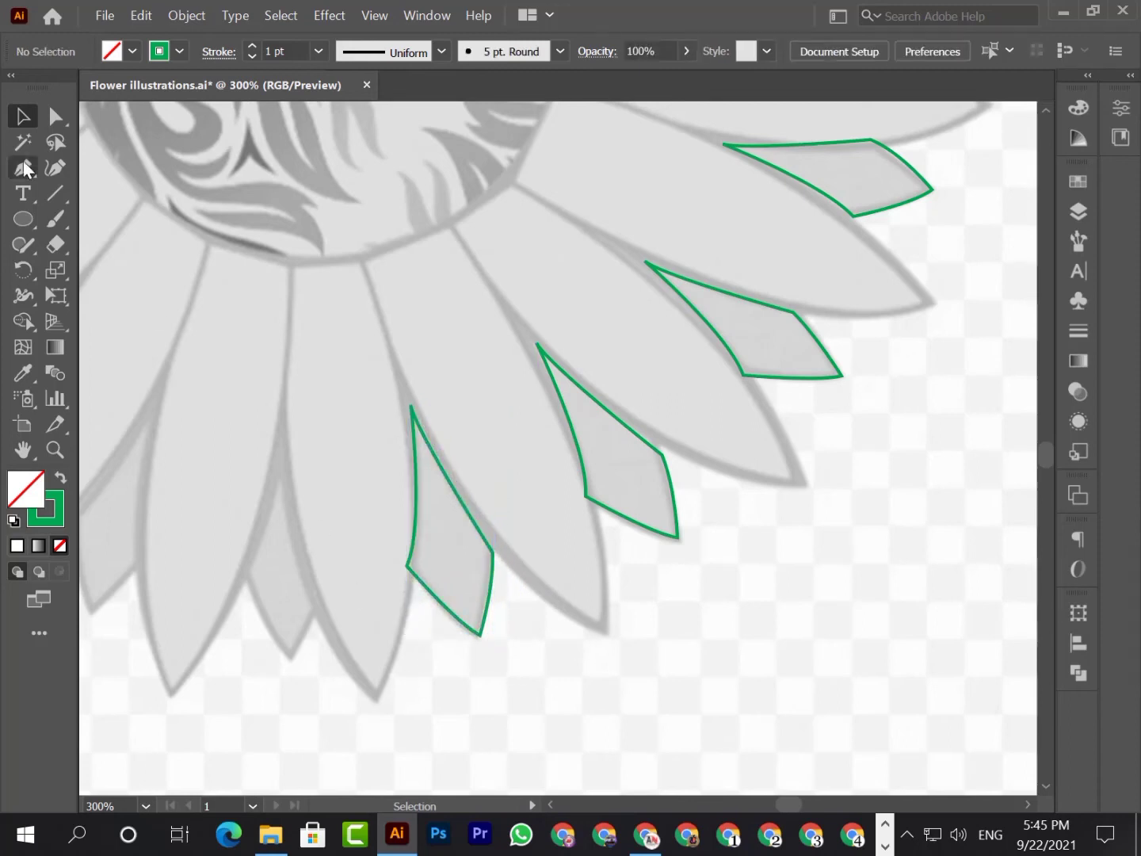
# - Align the left side anchor of the outline right of the bottommost front petals with the reference, and save the document
pyautogui.click(55, 117)
pyautogui.moveTo(408, 567); pyautogui.dragTo(411, 567)
pyautogui.click(342, 631)
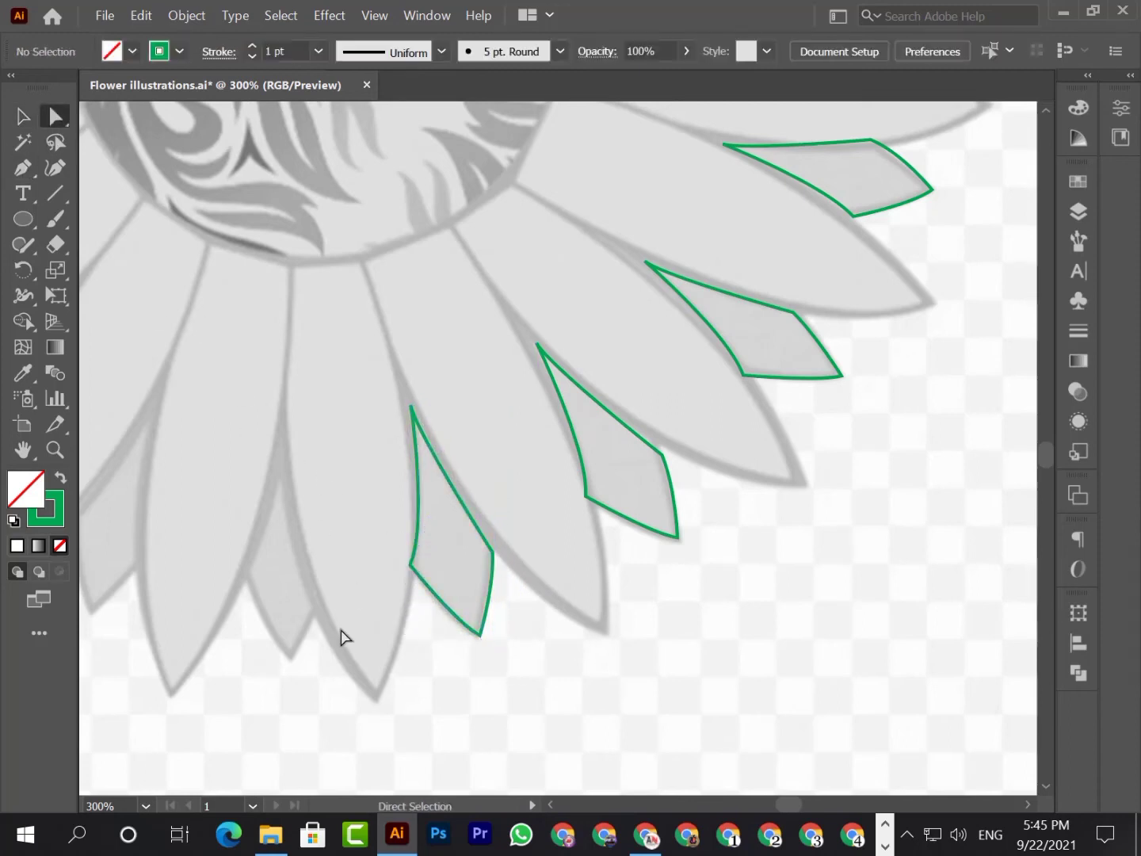
pyautogui.hotkey('ctrl', 's')
# - Copy the green outline onto the back petal between the two bottommost front petals, rotating and narrowing it to fit
pyautogui.moveTo(342, 631); pyautogui.dragTo(545, 623)
pyautogui.click(25, 118)
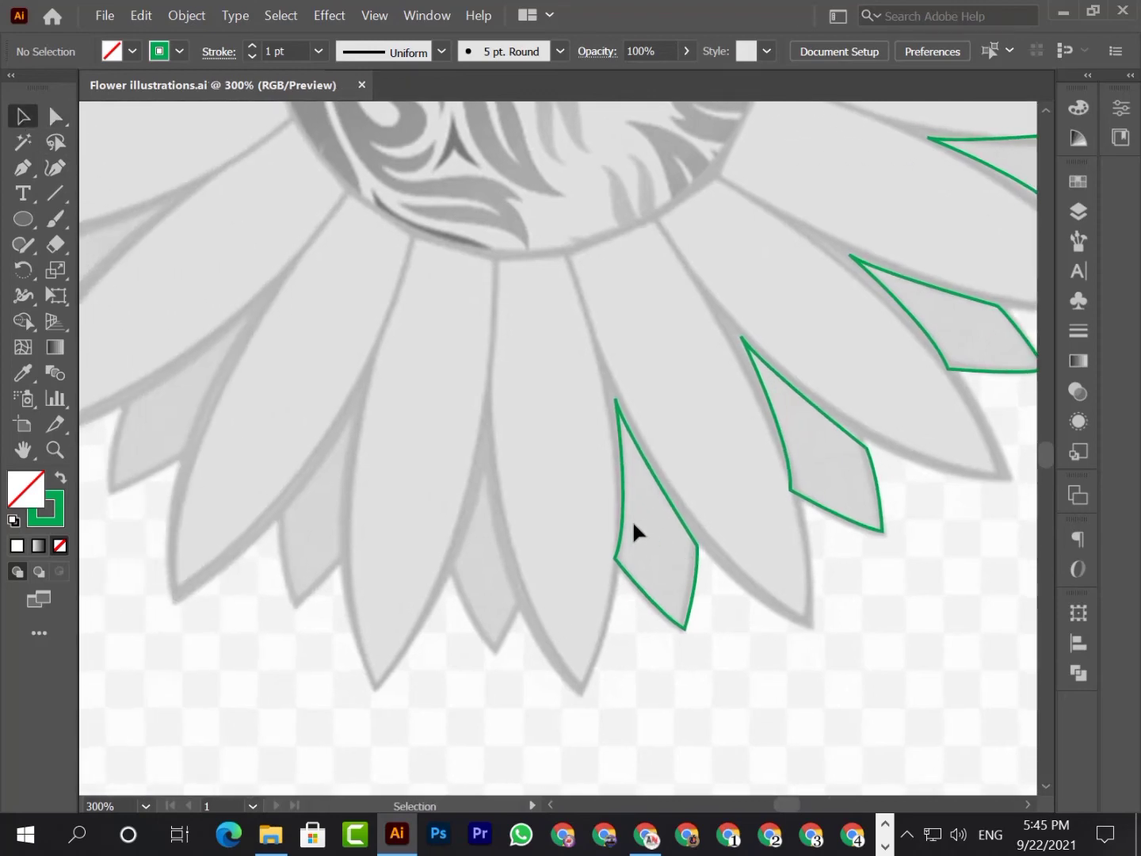
pyautogui.moveTo(623, 523); pyautogui.dragTo(471, 560)
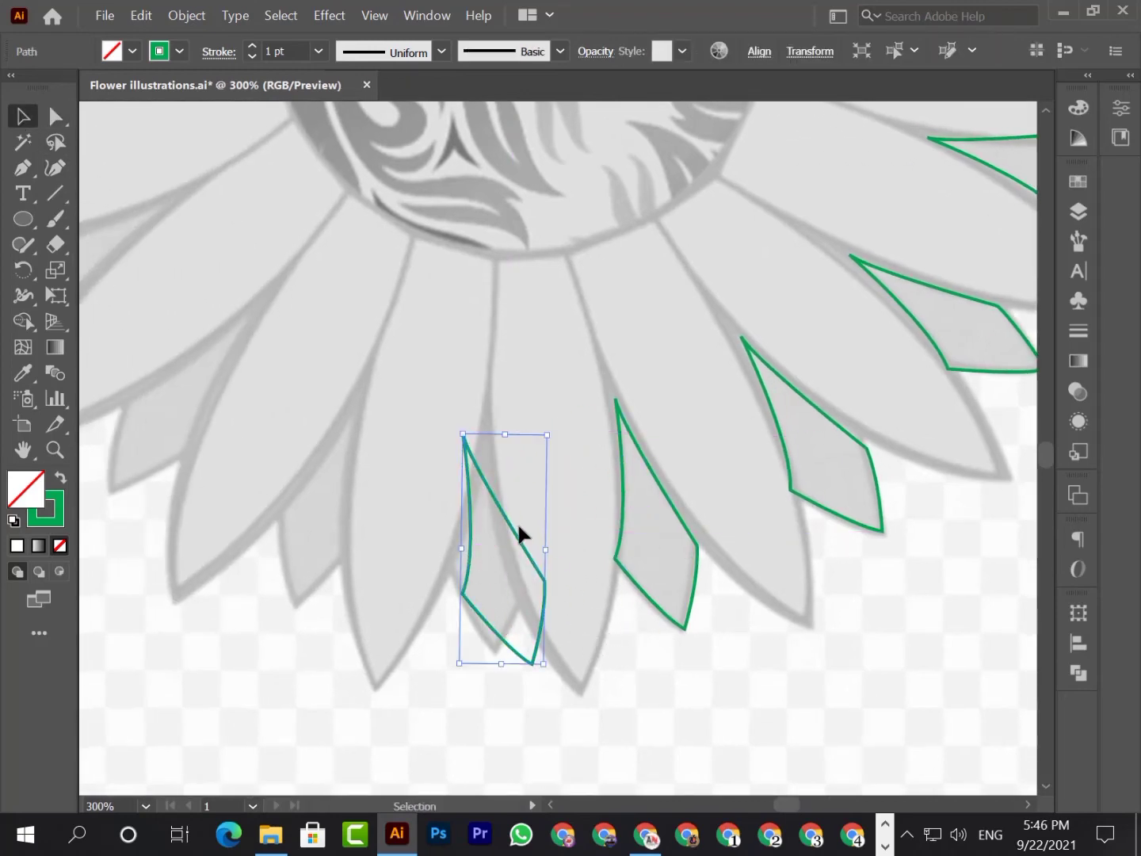
pyautogui.moveTo(558, 668); pyautogui.dragTo(517, 682)
pyautogui.moveTo(514, 528); pyautogui.dragTo(504, 533)
pyautogui.moveTo(465, 658); pyautogui.dragTo(466, 644)
pyautogui.moveTo(534, 557); pyautogui.dragTo(530, 555)
pyautogui.moveTo(457, 536); pyautogui.dragTo(458, 535)
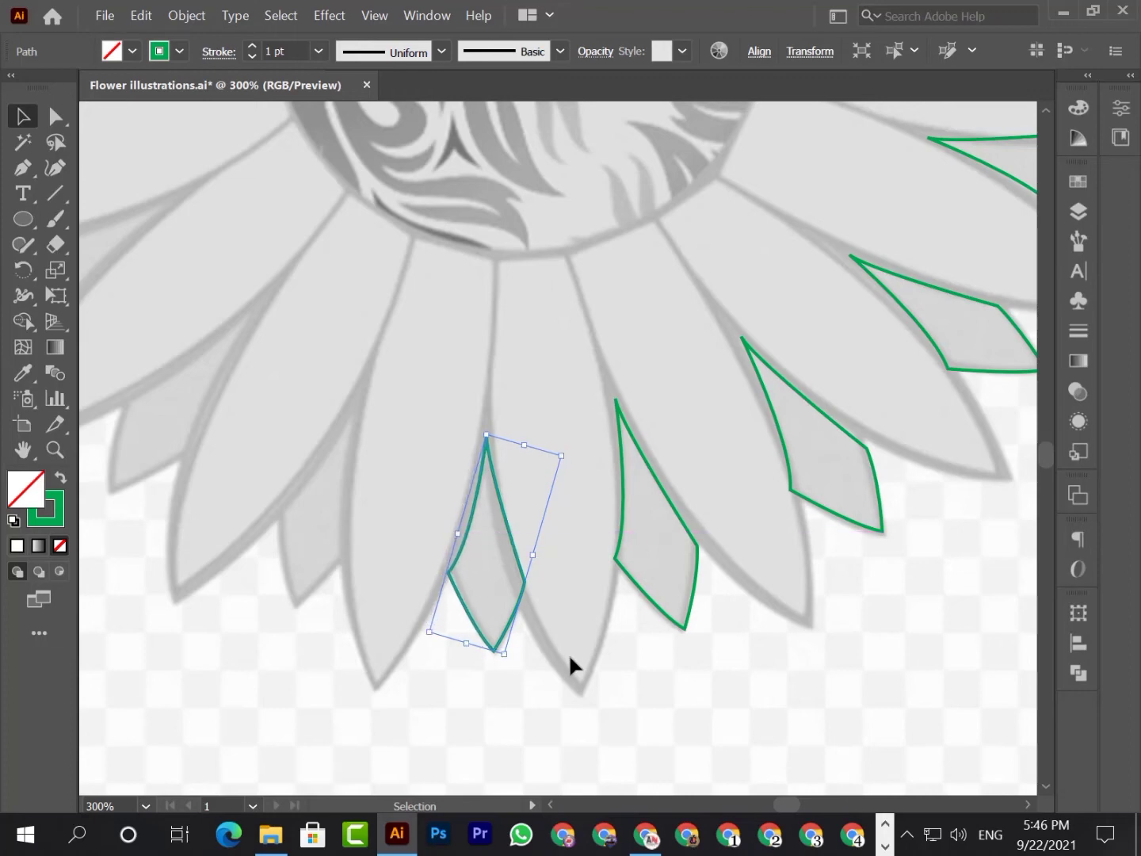
pyautogui.click(570, 658)
# - Narrow the bottom centre outline slightly and move its tip anchor onto the reference petal's tip
pyautogui.click(528, 583)
pyautogui.moveTo(535, 553); pyautogui.dragTo(528, 555)
pyautogui.click(474, 692)
pyautogui.press('a')
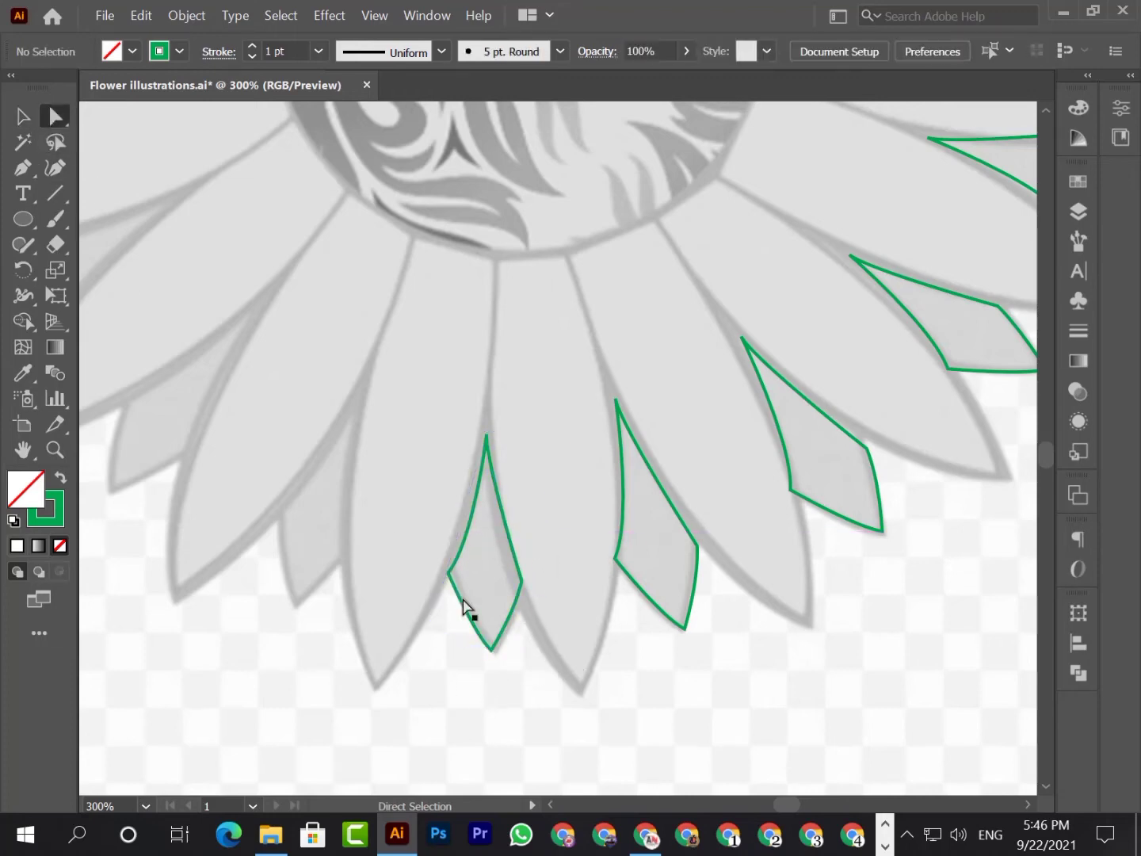
pyautogui.moveTo(495, 664); pyautogui.dragTo(492, 664)
pyautogui.moveTo(491, 650); pyautogui.dragTo(495, 650)
pyautogui.click(432, 719)
# - Copy the green outline onto the back petal just left of the two bottommost front petals, rotating and shifting it to fit the reference
pyautogui.moveTo(374, 658); pyautogui.dragTo(589, 714)
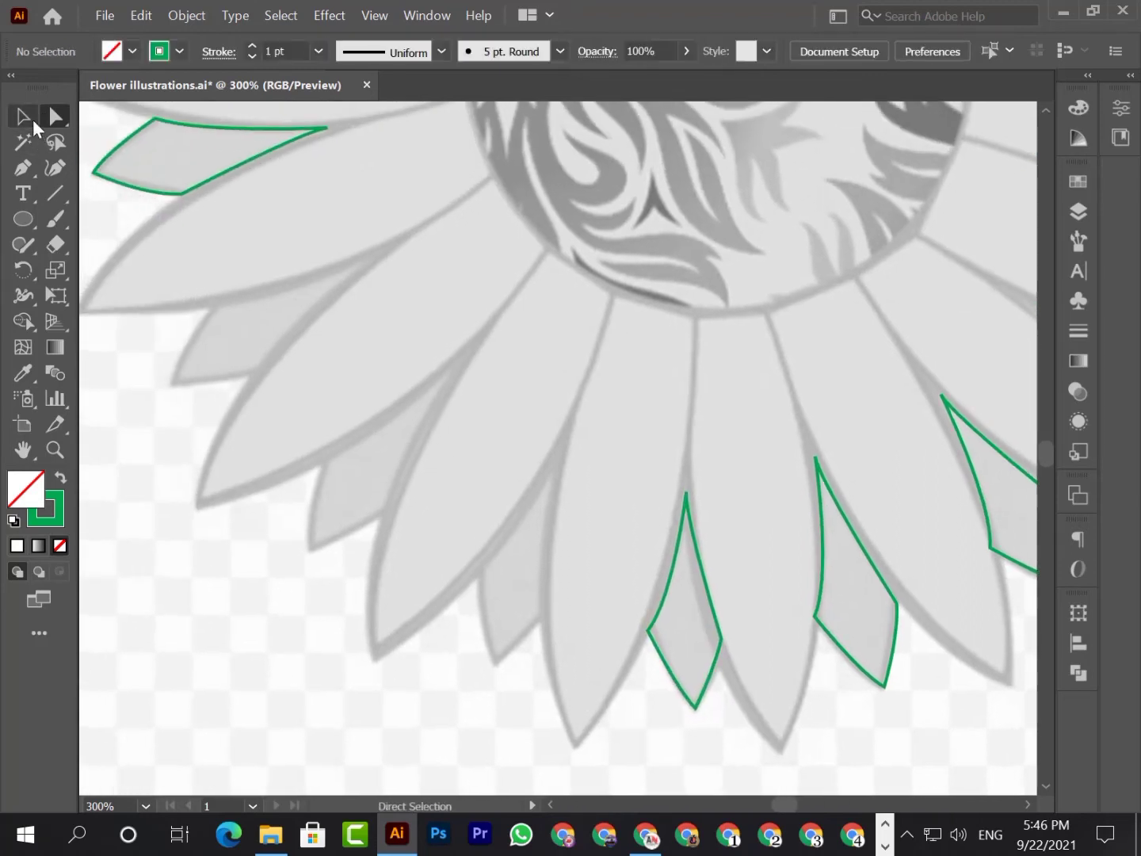
pyautogui.press('v')
pyautogui.moveTo(842, 643); pyautogui.dragTo(501, 635)
pyautogui.moveTo(567, 698); pyautogui.dragTo(530, 628)
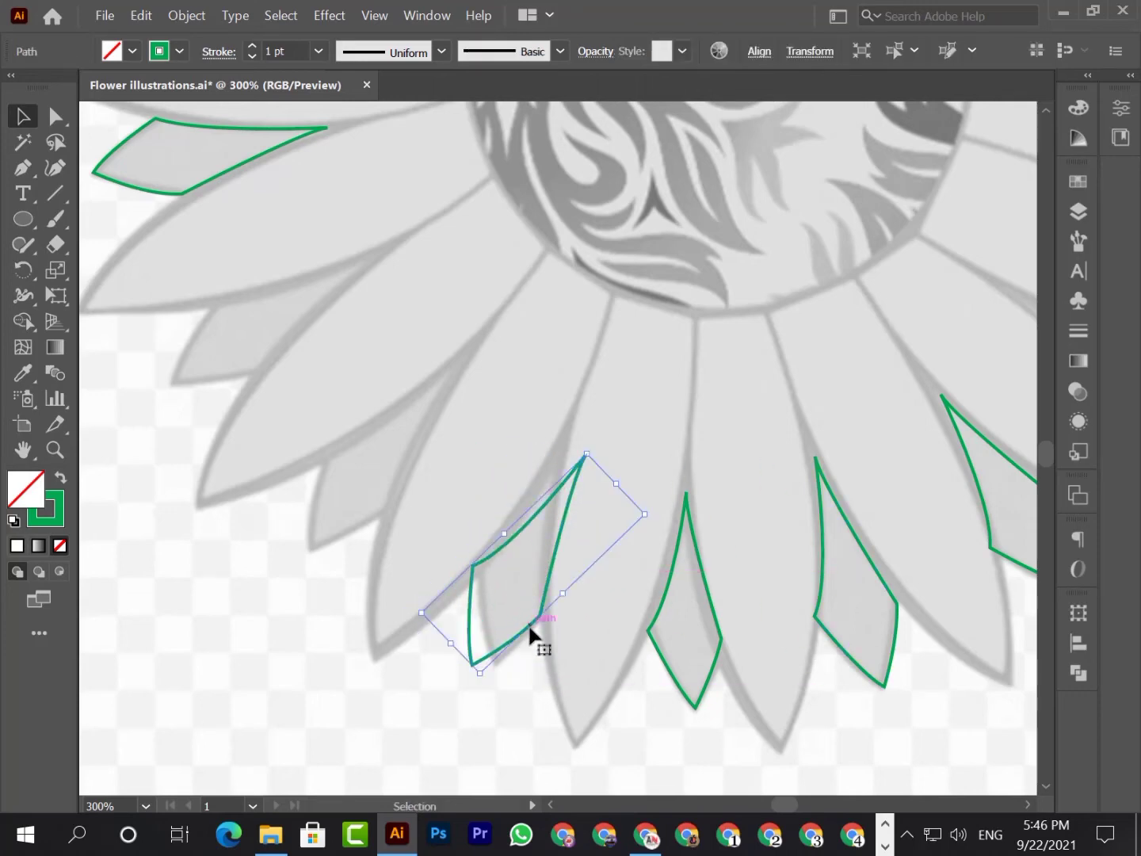
pyautogui.click(490, 681)
pyautogui.click(471, 647)
pyautogui.click(458, 675)
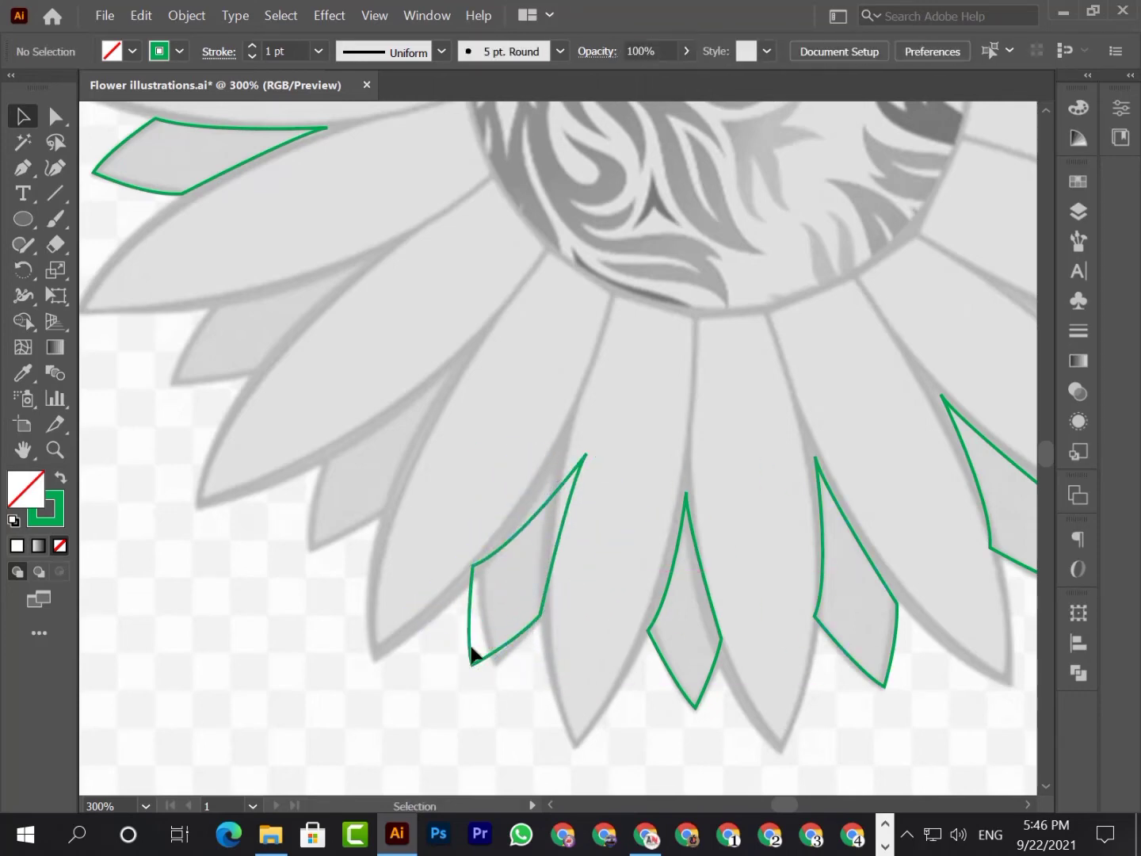
pyautogui.click(469, 637)
pyautogui.moveTo(444, 644); pyautogui.dragTo(475, 653)
pyautogui.moveTo(571, 584); pyautogui.dragTo(567, 584)
pyautogui.click(539, 693)
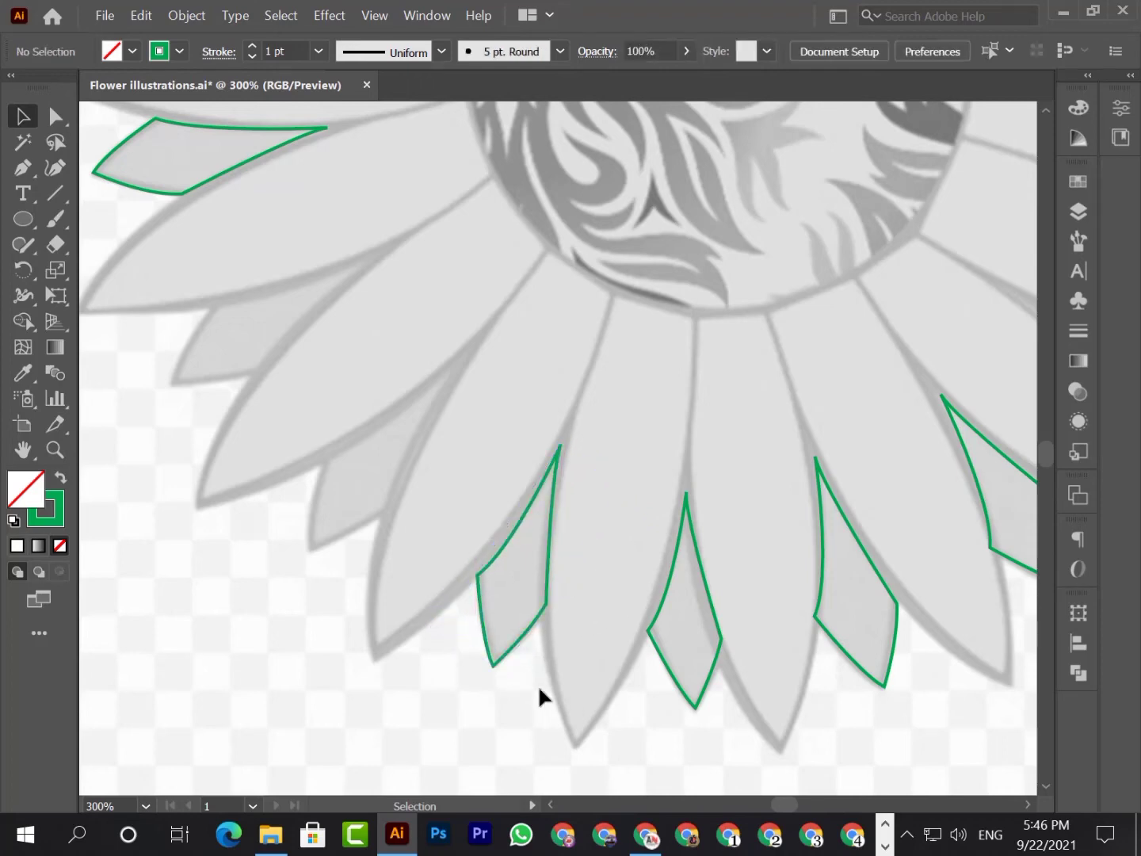
# - Place a rotated copy of the green outline on the next back petal up along the flower's lower-left edge
pyautogui.moveTo(538, 693); pyautogui.dragTo(523, 583)
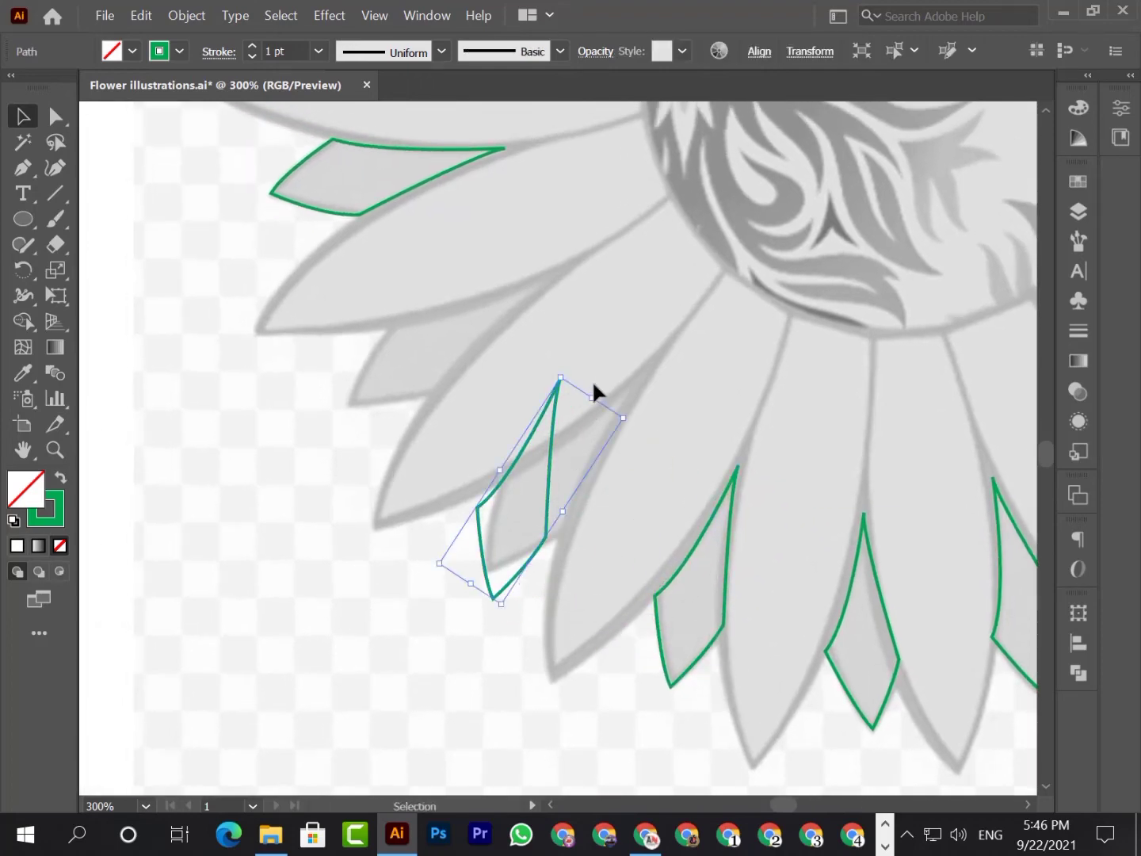
pyautogui.moveTo(601, 395); pyautogui.dragTo(621, 444)
pyautogui.moveTo(564, 475); pyautogui.dragTo(588, 467)
pyautogui.click(335, 575)
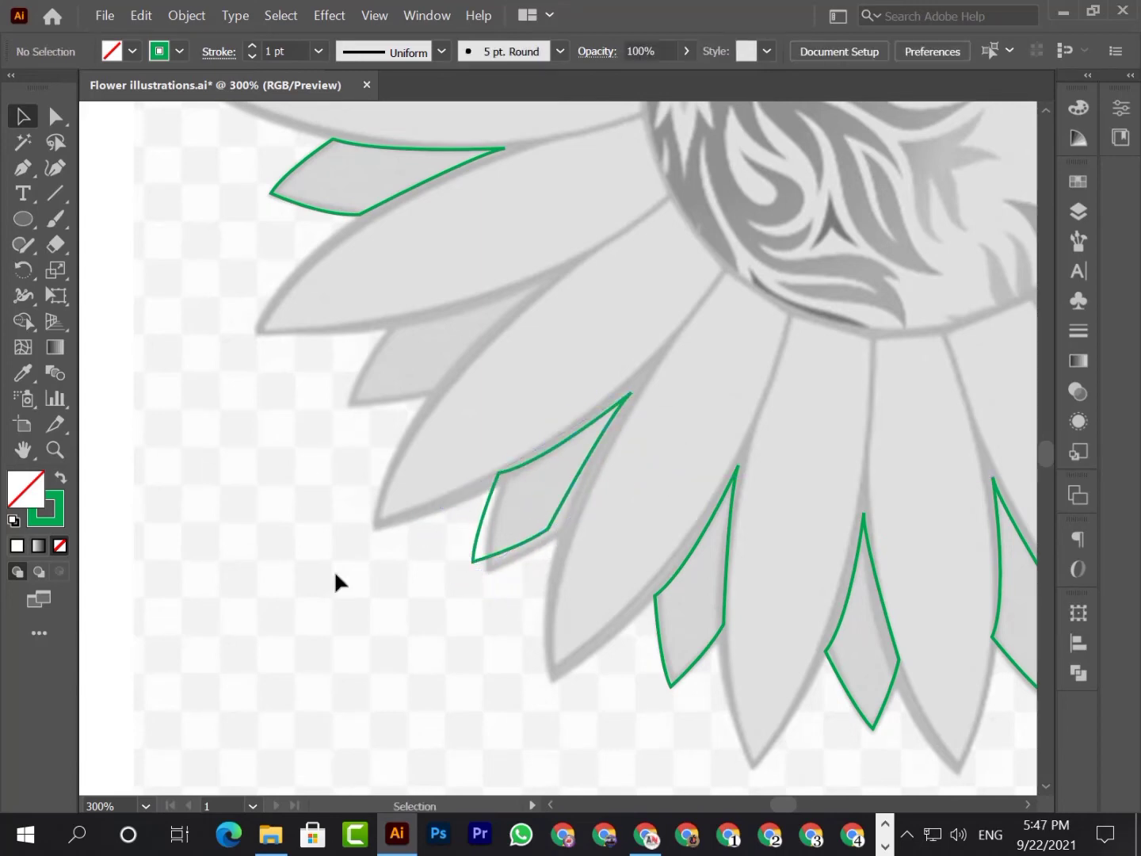
# - Align the tip and both side anchors of the newest lower-left outline with the reference petal
pyautogui.click(55, 121)
pyautogui.moveTo(546, 535); pyautogui.dragTo(561, 535)
pyautogui.moveTo(473, 561); pyautogui.dragTo(488, 569)
pyautogui.click(485, 469)
pyautogui.moveTo(499, 476); pyautogui.dragTo(503, 477)
pyautogui.click(403, 420)
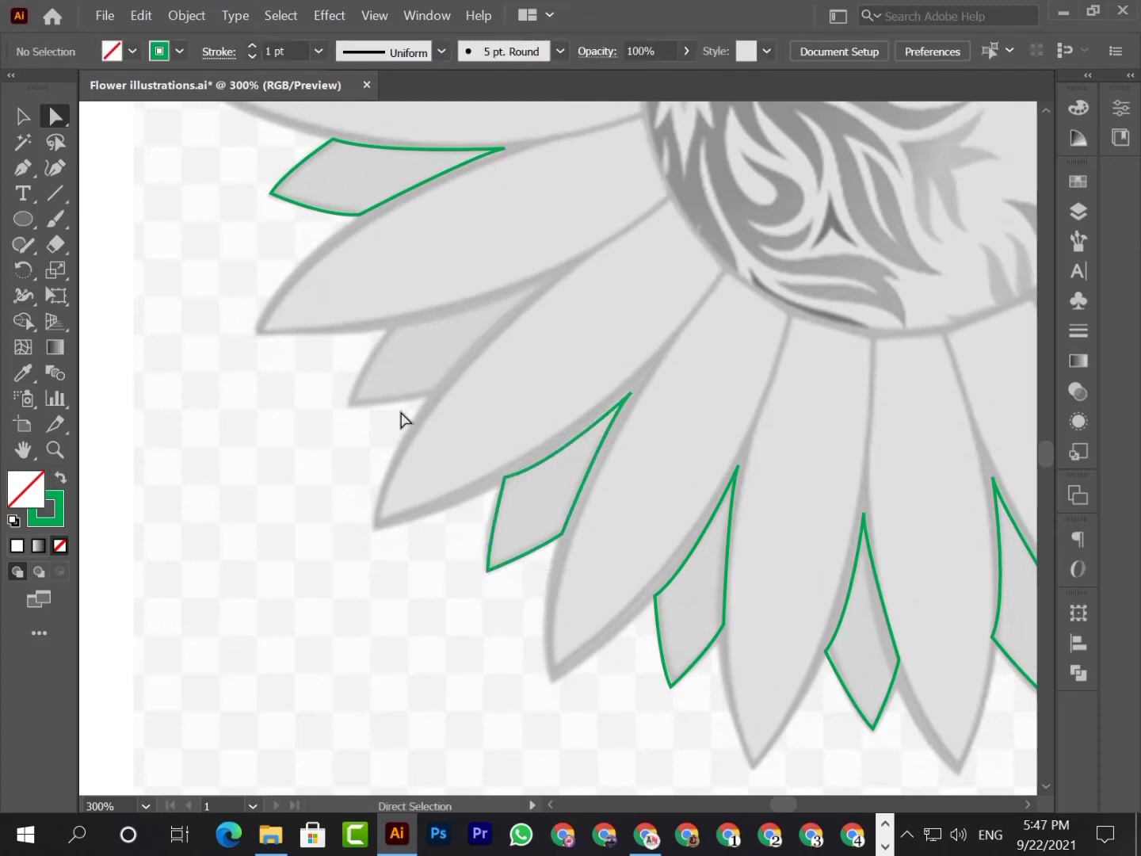
# - Copy the green outline onto the last untraced back petal at the lower left, rotate it to fit, and save the document
pyautogui.moveTo(393, 385); pyautogui.dragTo(452, 512)
pyautogui.click(25, 118)
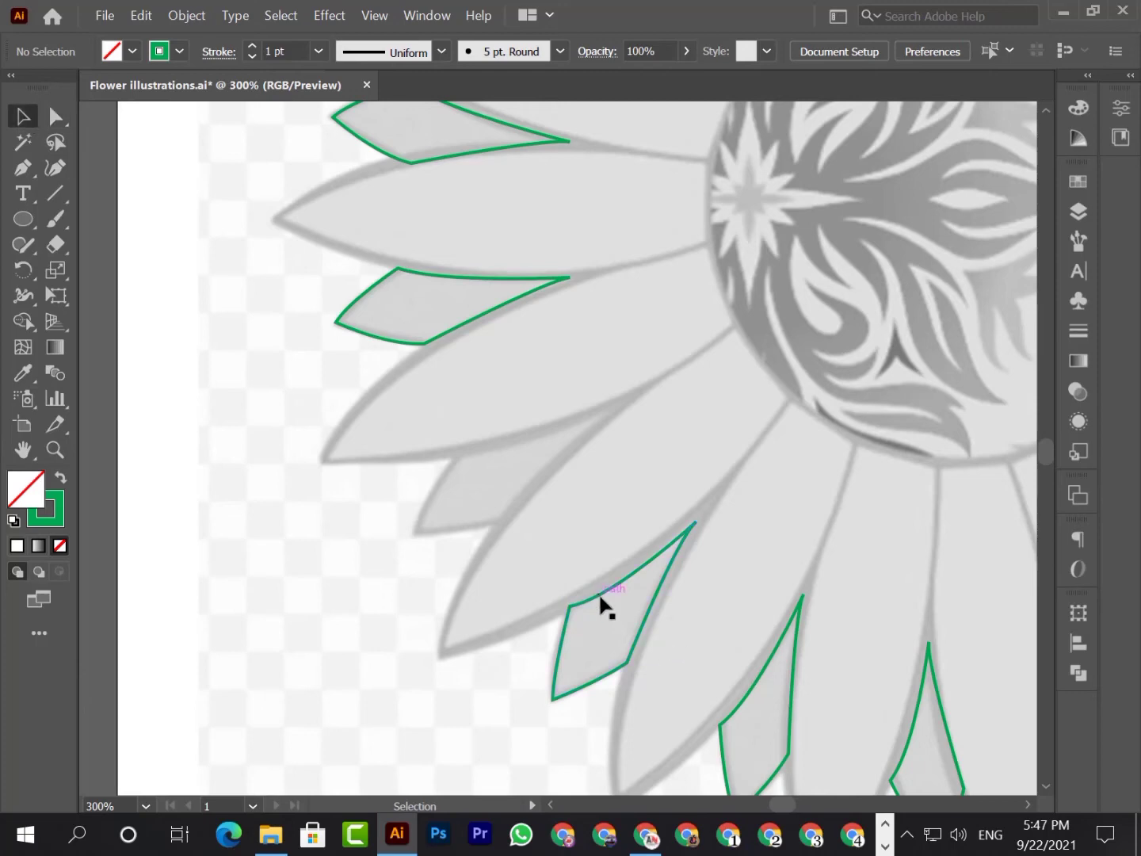
pyautogui.moveTo(602, 606); pyautogui.dragTo(489, 460)
pyautogui.moveTo(610, 400); pyautogui.dragTo(633, 432)
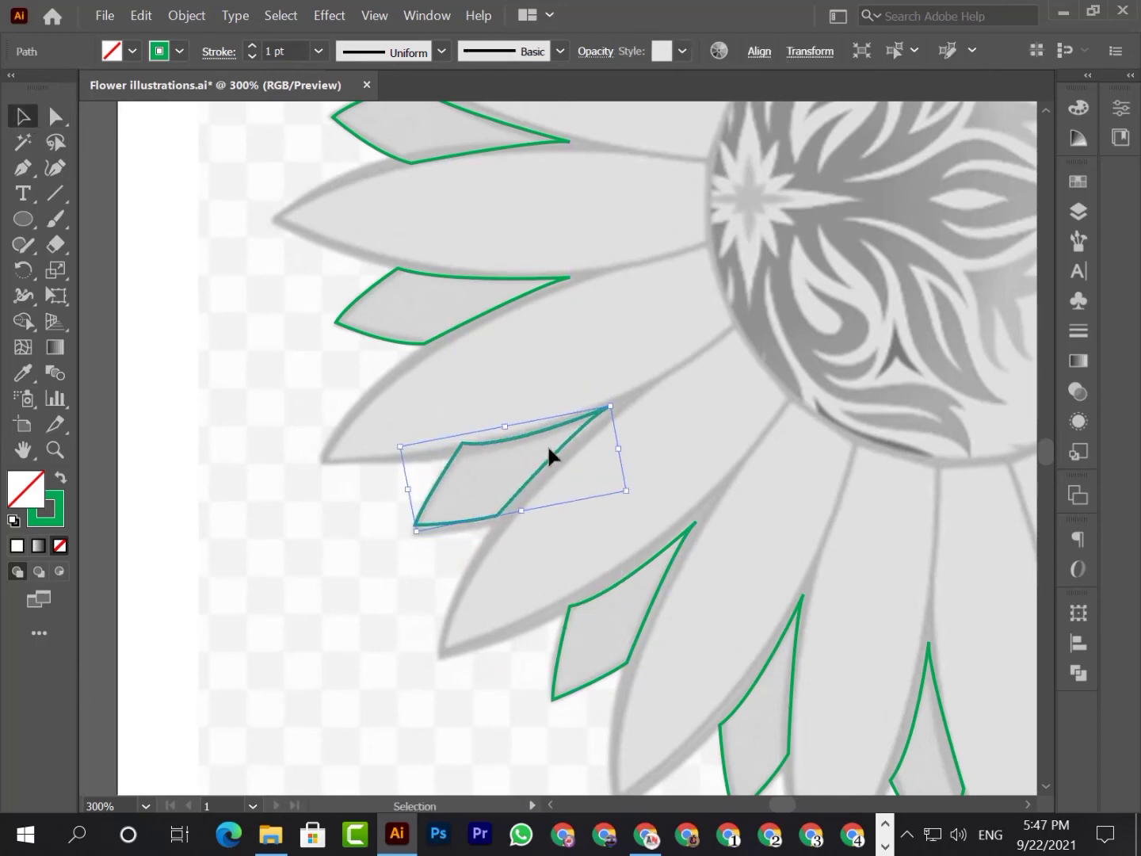
pyautogui.click(588, 546)
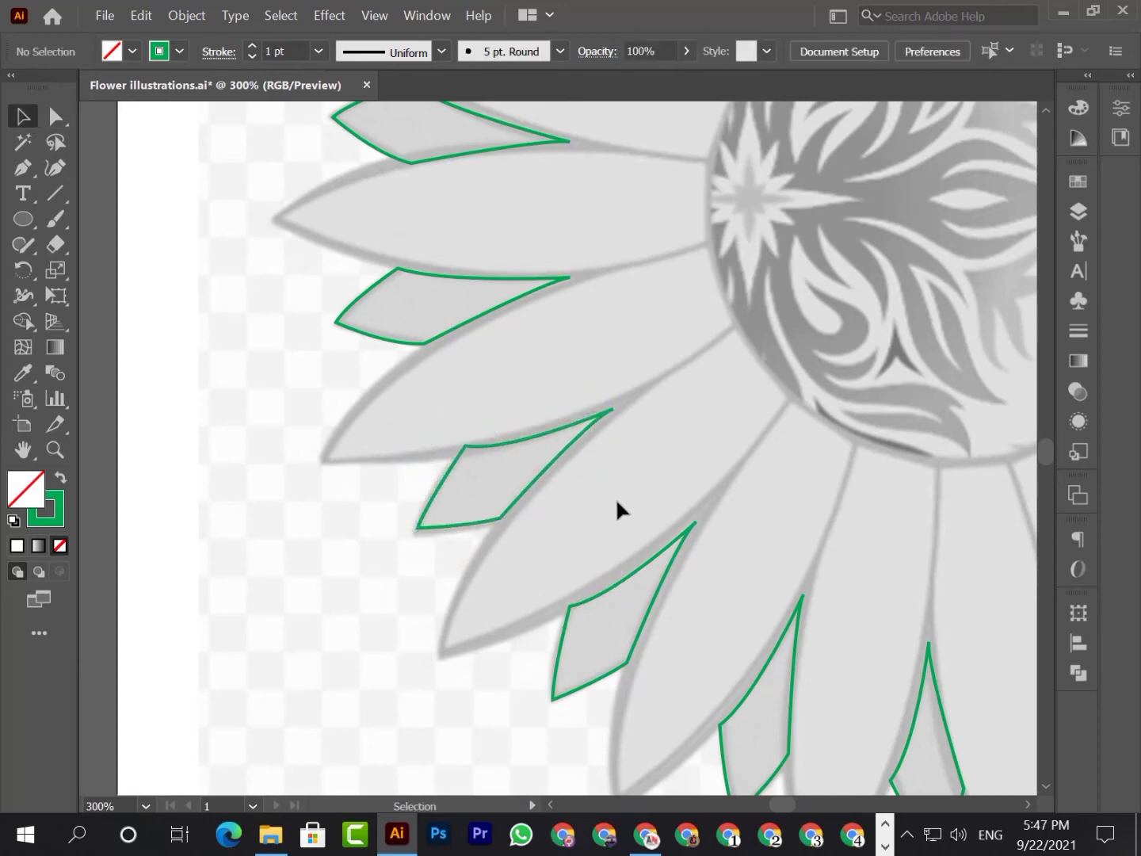
pyautogui.hotkey('ctrl', 's')
# - Move the red front-petal group back over the reference flower and nudge it into alignment with the front petals
pyautogui.click(147, 806)
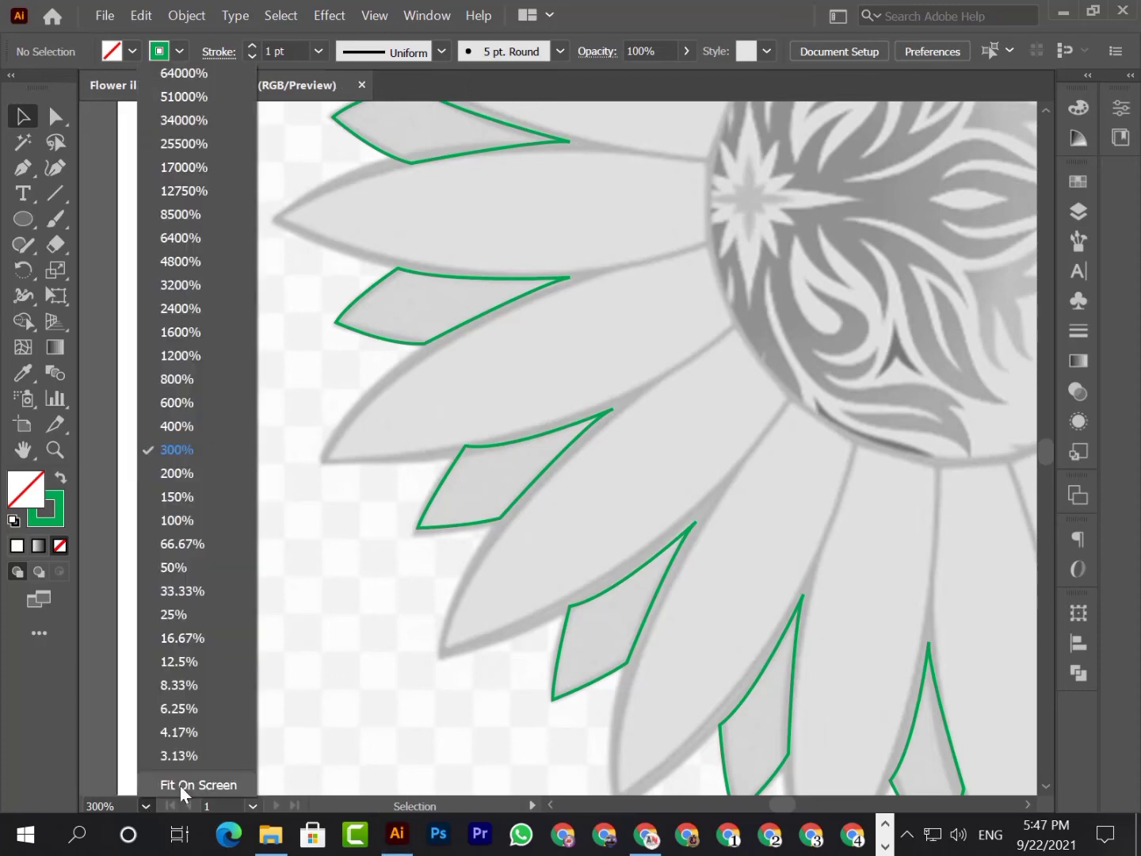
pyautogui.click(198, 784)
pyautogui.moveTo(932, 574); pyautogui.dragTo(320, 596)
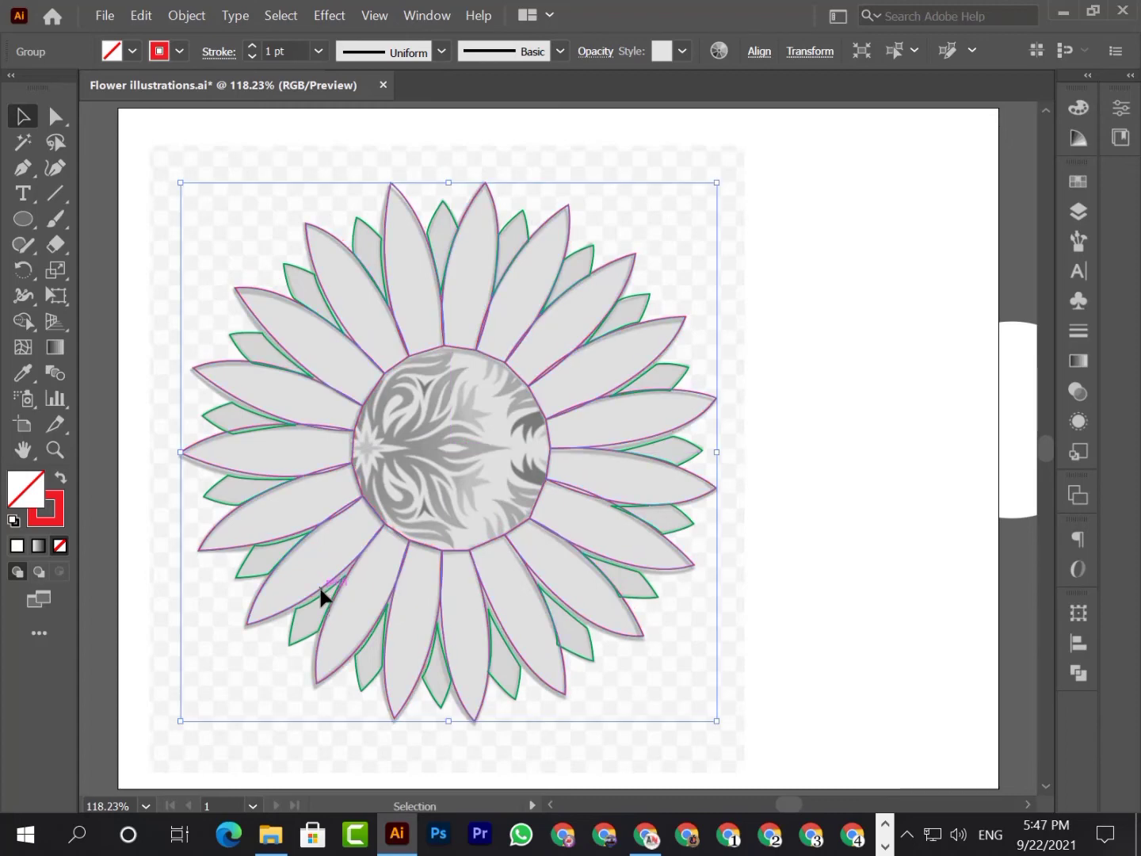
pyautogui.press('Down')
pyautogui.press('Up')
pyautogui.press('Down')
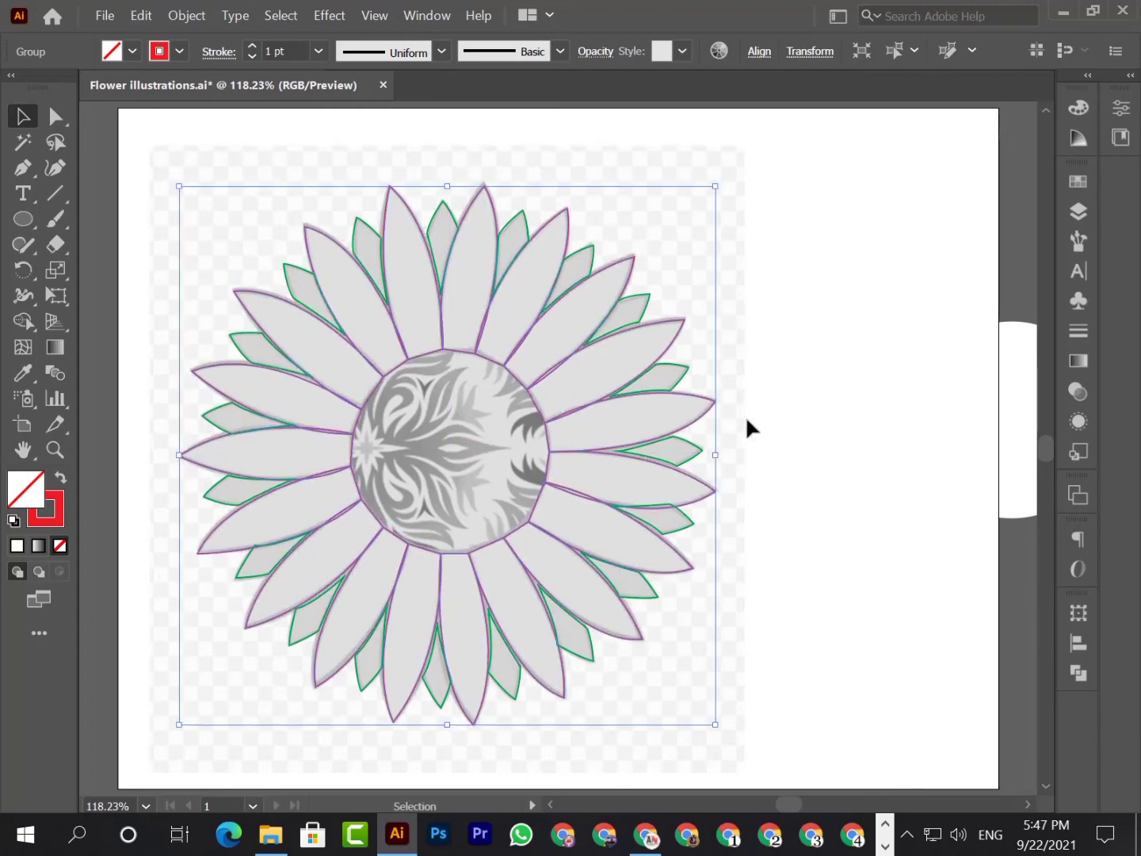
pyautogui.press('Up')
pyautogui.click(810, 482)
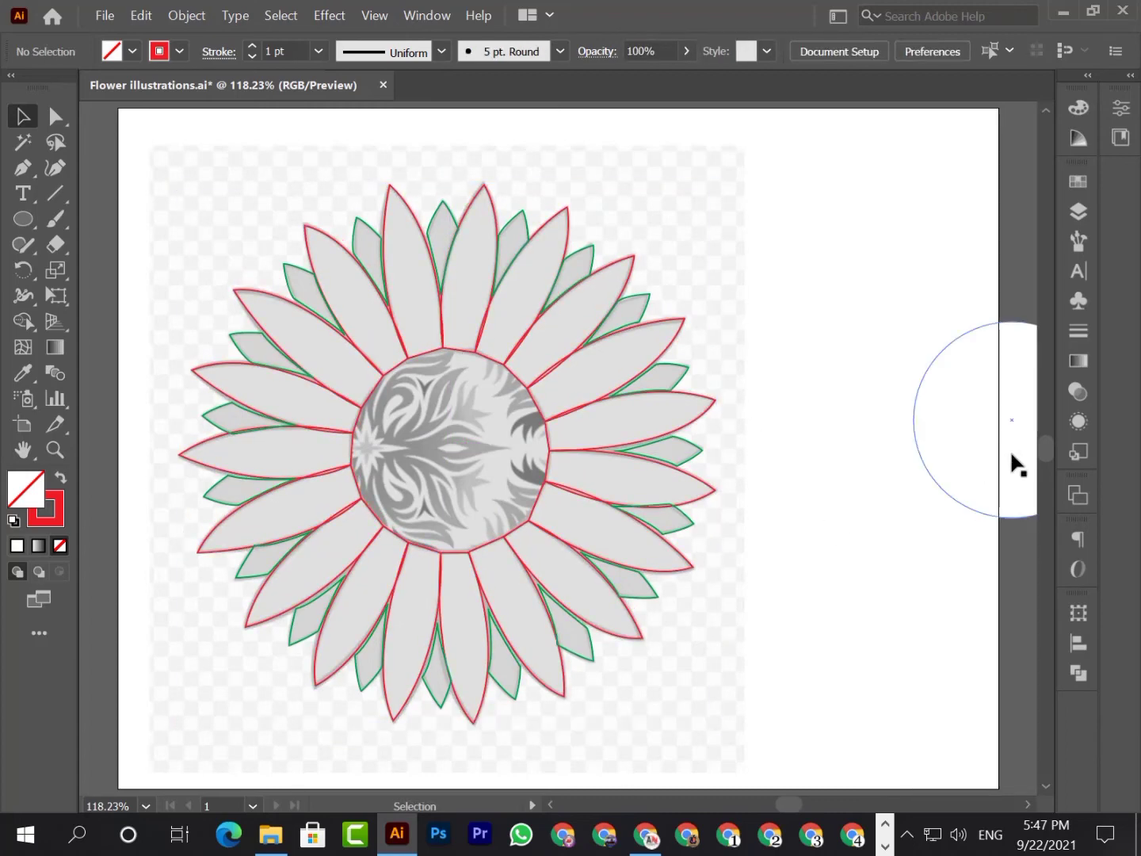
# - Bring the red front-petal group to the front of the stacking order and move it off the flower to the right
pyautogui.rightClick(539, 488)
pyautogui.moveTo(617, 392)
pyautogui.click(795, 394)
pyautogui.click(797, 508)
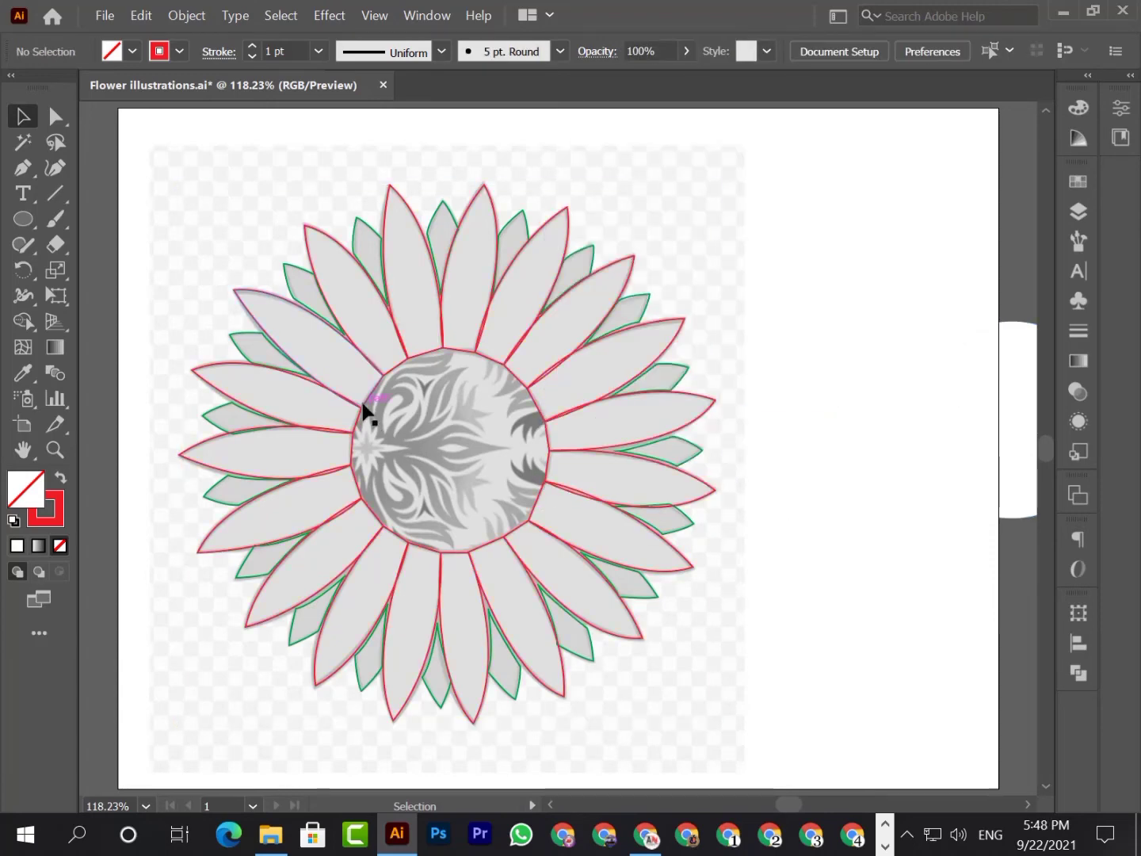
pyautogui.moveTo(364, 407); pyautogui.dragTo(767, 409)
pyautogui.moveTo(784, 494); pyautogui.dragTo(904, 465)
pyautogui.moveTo(751, 436); pyautogui.dragTo(898, 447)
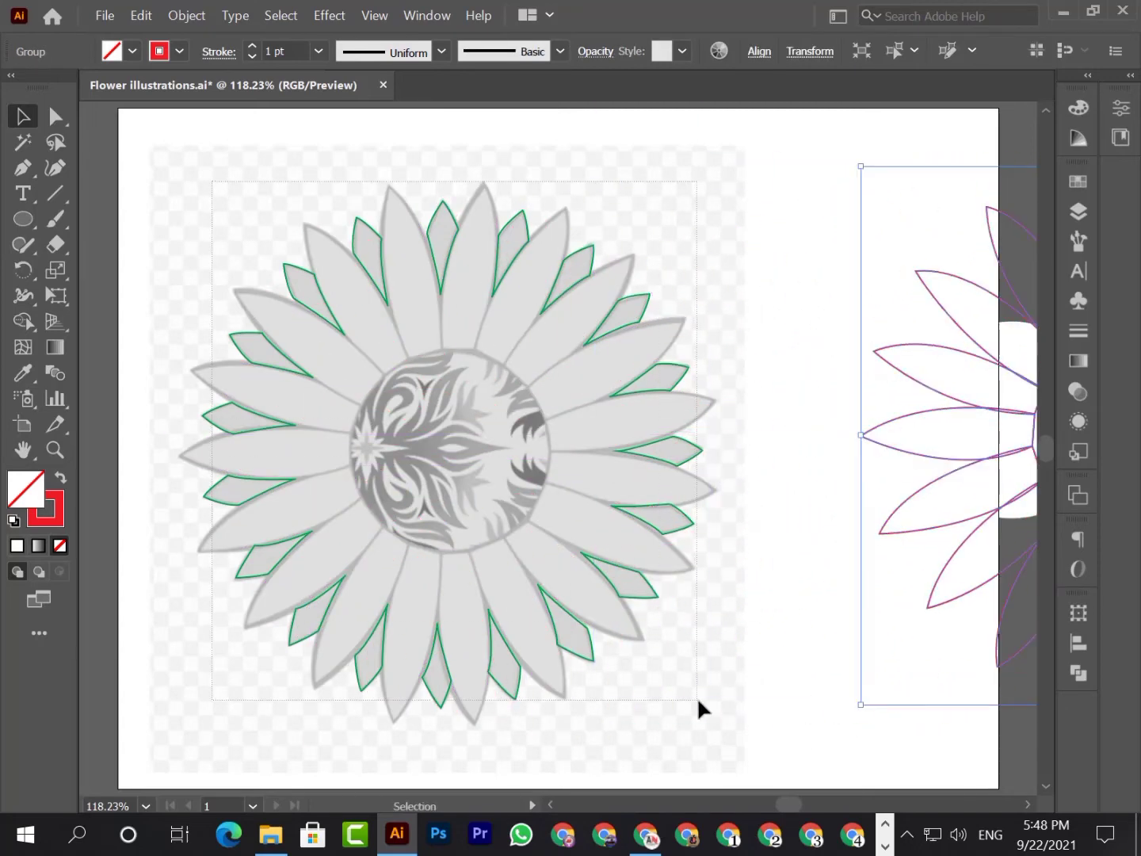
# - Group all the green back-petal outlines around the flower
pyautogui.moveTo(697, 702); pyautogui.dragTo(709, 709)
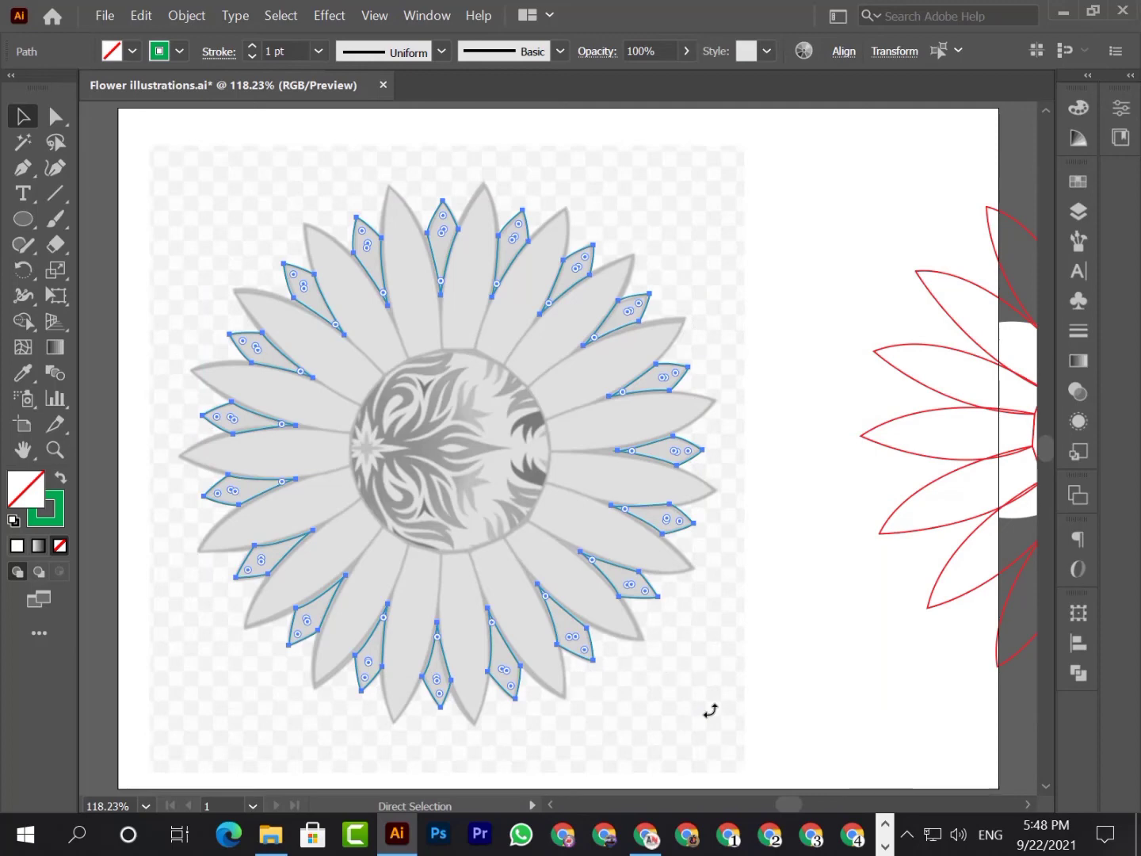
pyautogui.press('v')
pyautogui.click(755, 488)
pyautogui.moveTo(166, 191); pyautogui.dragTo(656, 630)
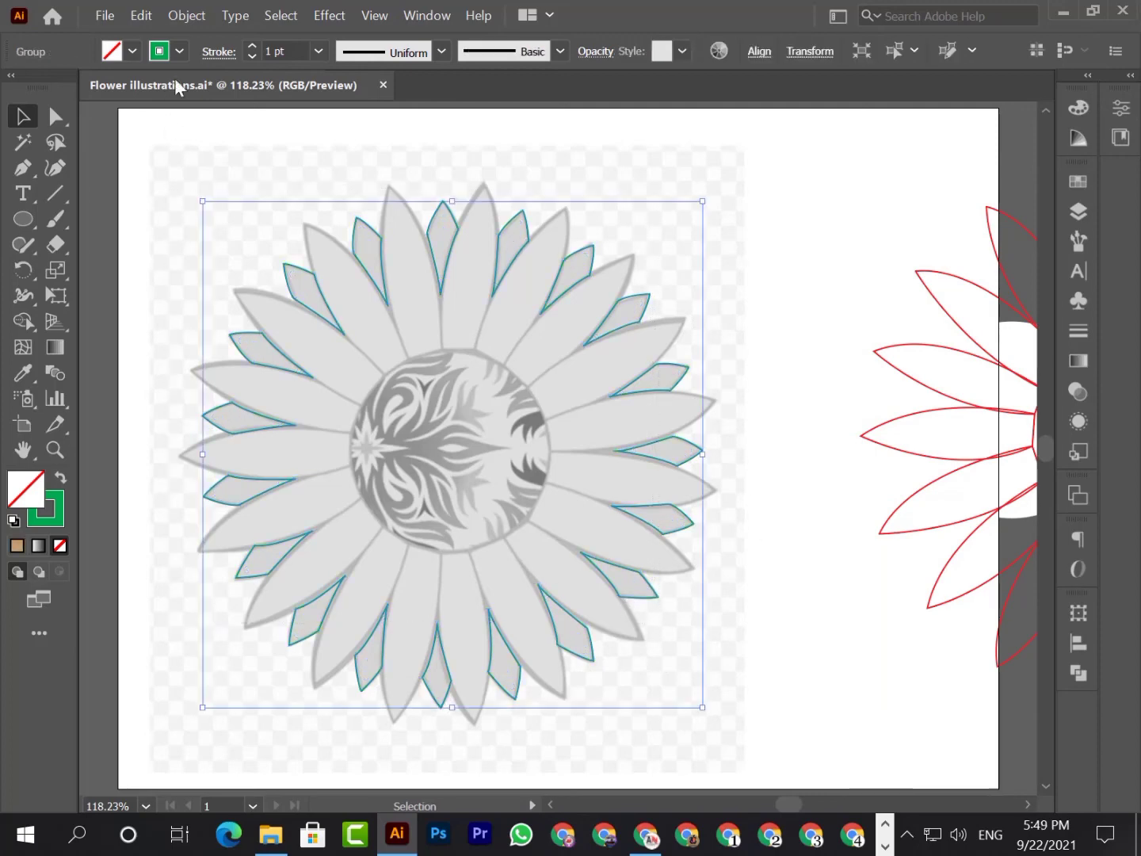
# - Change the back-petal group's stroke colour to light orange
pyautogui.click(180, 52)
pyautogui.click(96, 91)
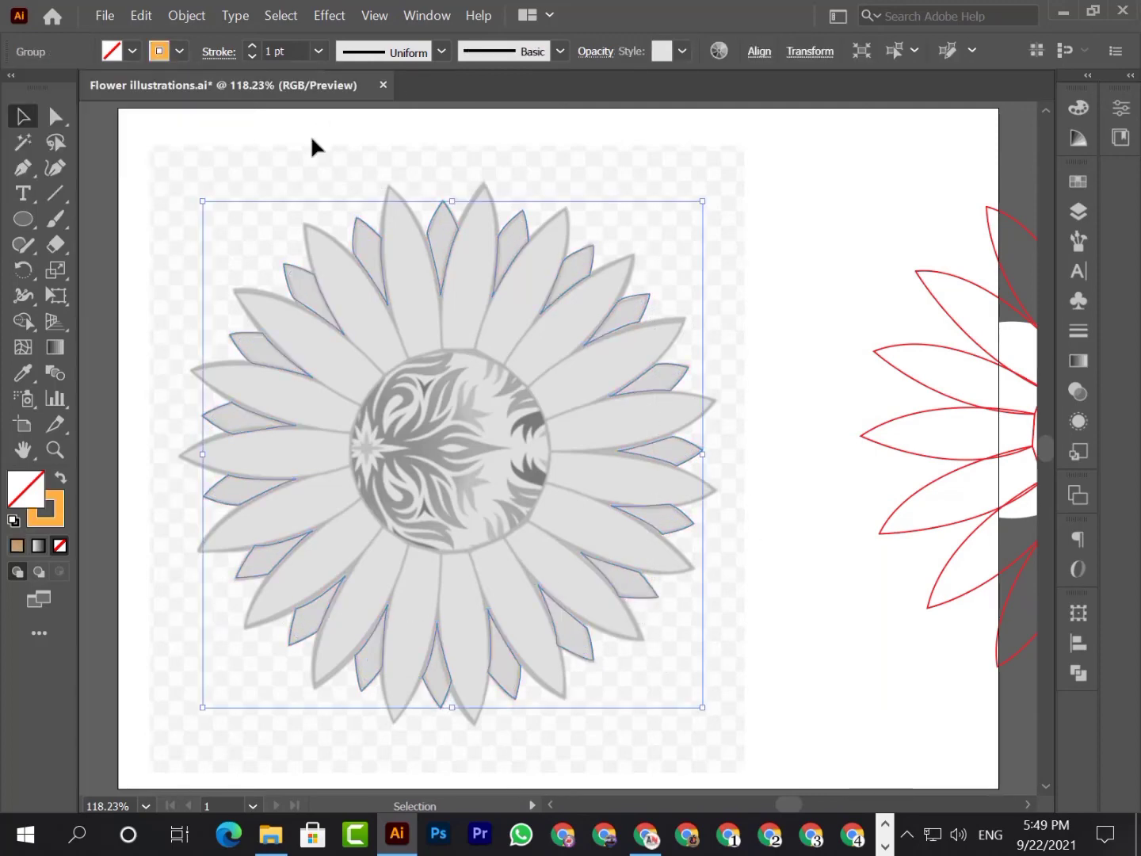
pyautogui.click(311, 139)
pyautogui.click(361, 215)
# - Fill the back-petal group with the light orange swatch and soften the fill to a paler orange
pyautogui.click(125, 49)
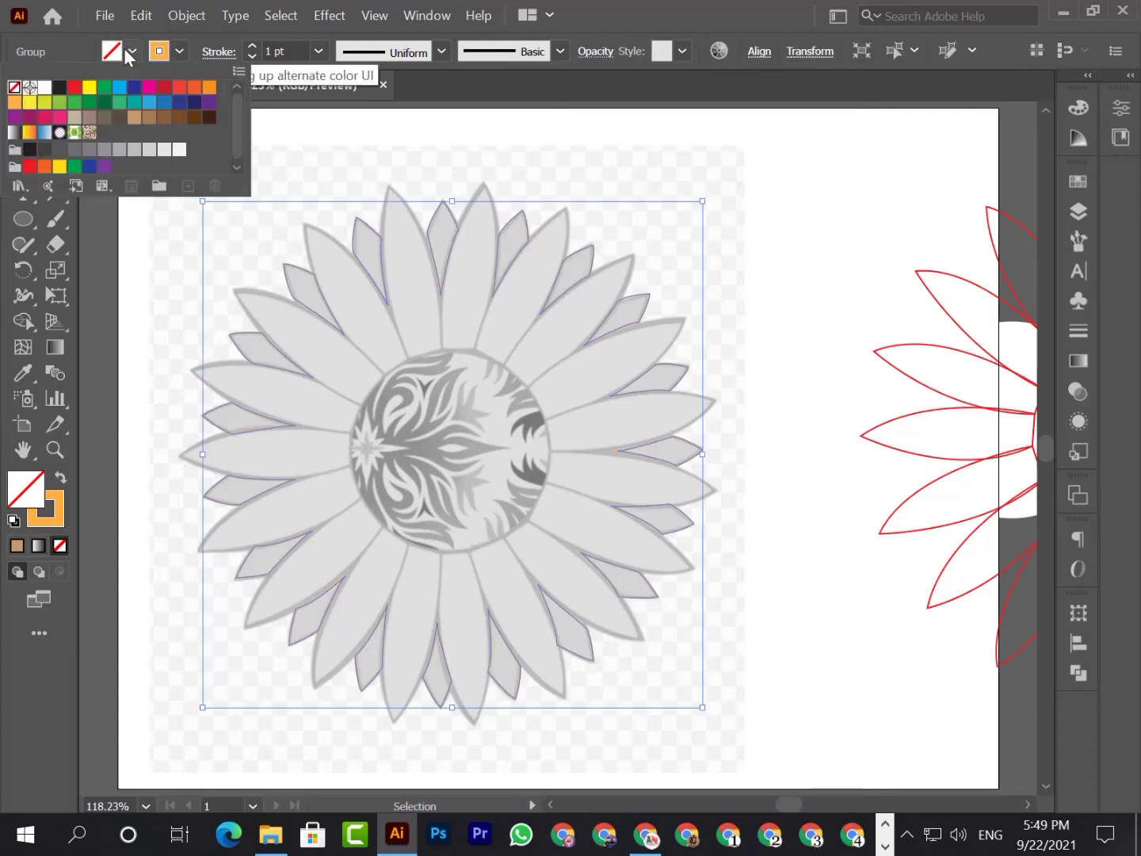
pyautogui.click(15, 102)
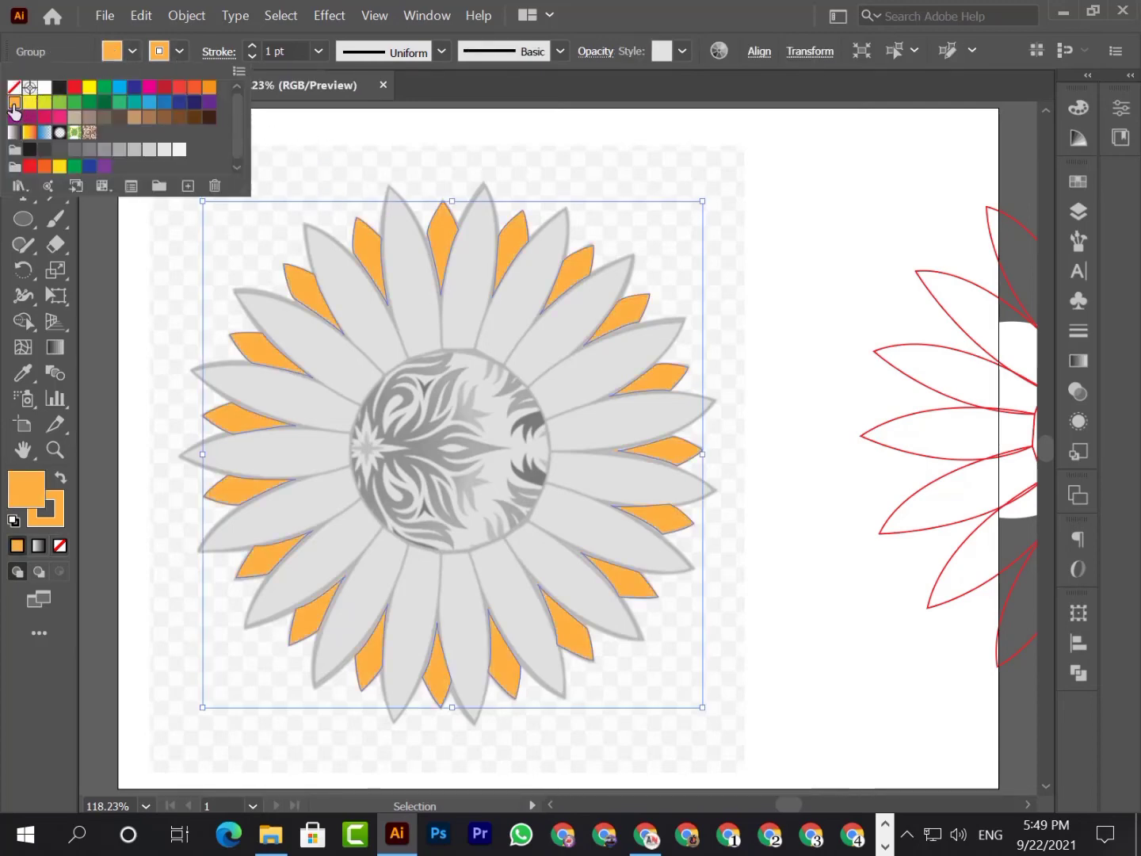
pyautogui.click(508, 505)
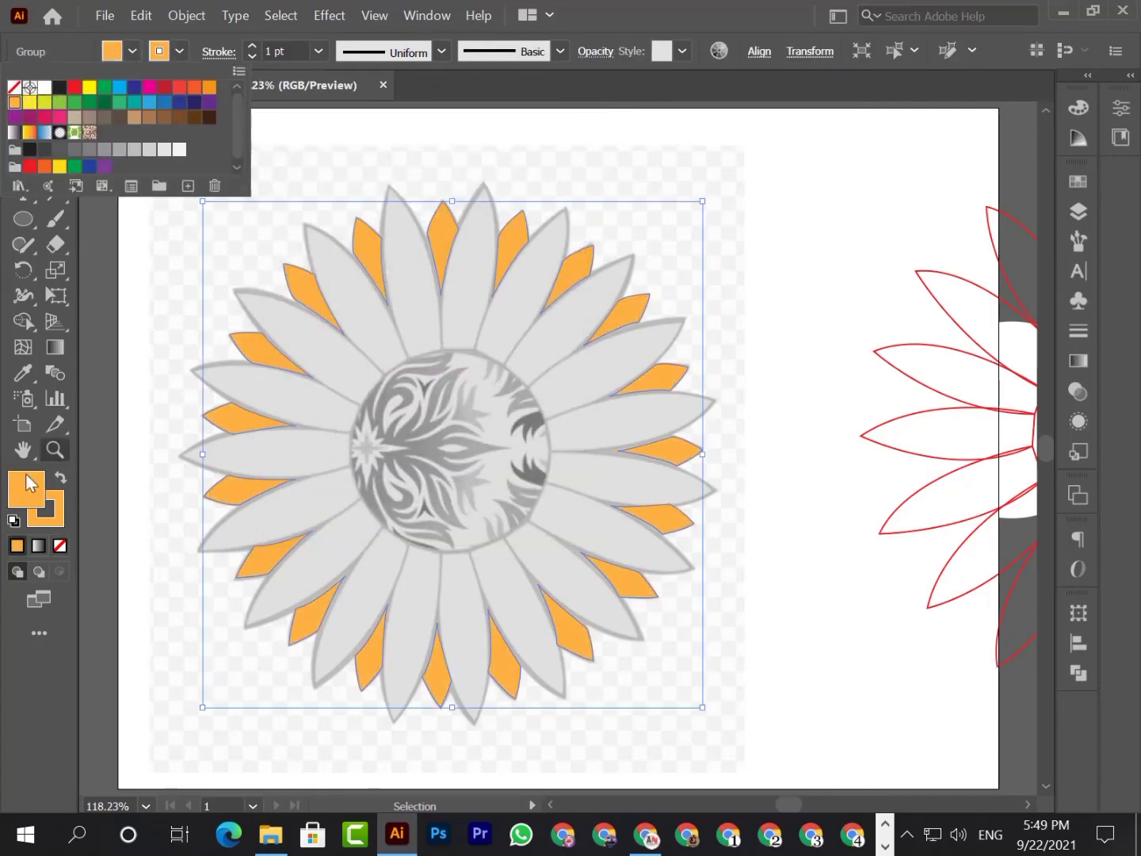
pyautogui.doubleClick(22, 488)
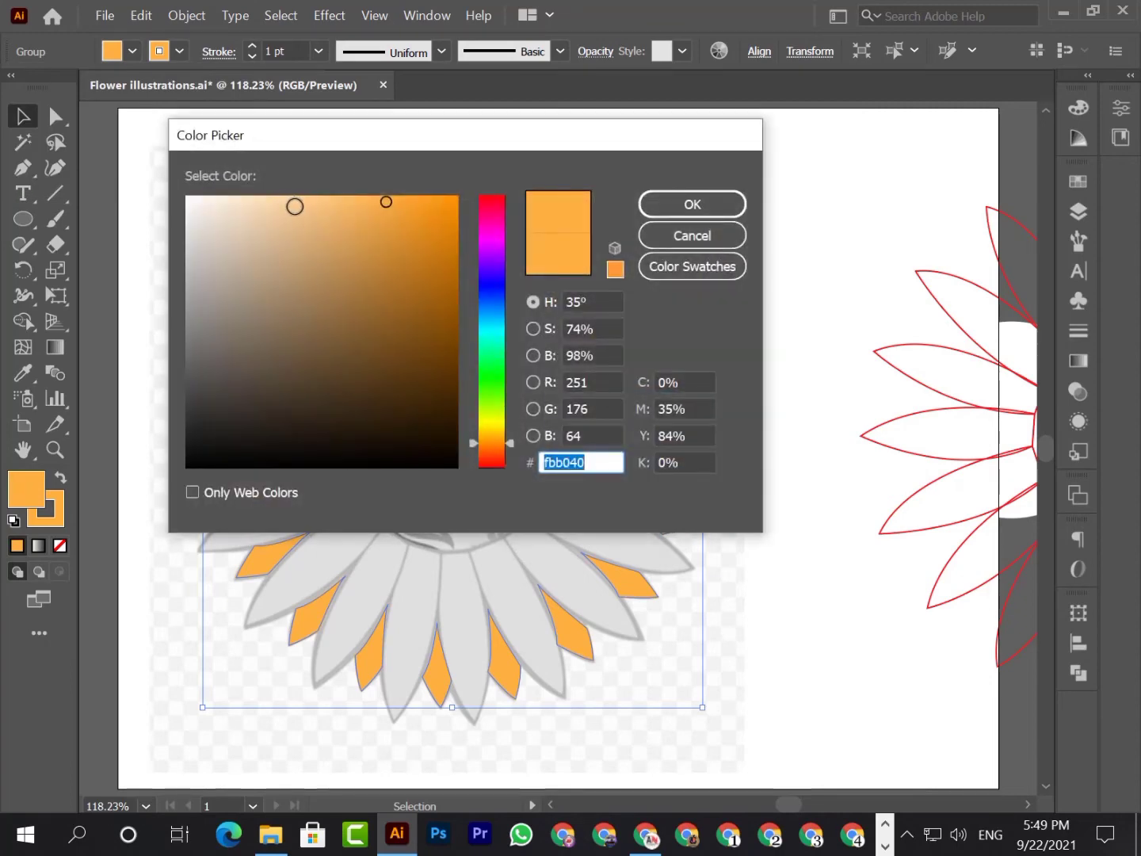
pyautogui.click(310, 206)
pyautogui.click(693, 203)
pyautogui.click(774, 254)
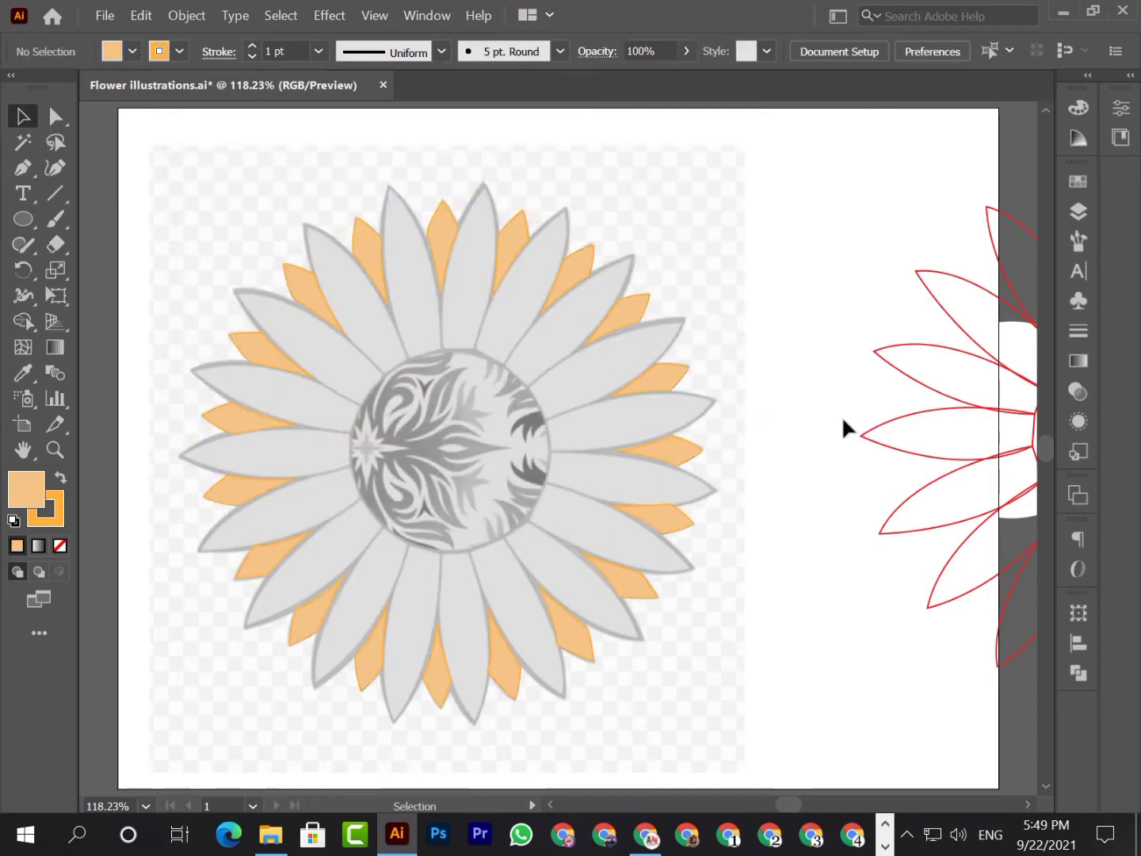
# - Move the red front-petal group back into place over the reference flower
pyautogui.moveTo(907, 452); pyautogui.dragTo(223, 469)
pyautogui.doubleClick(223, 469)
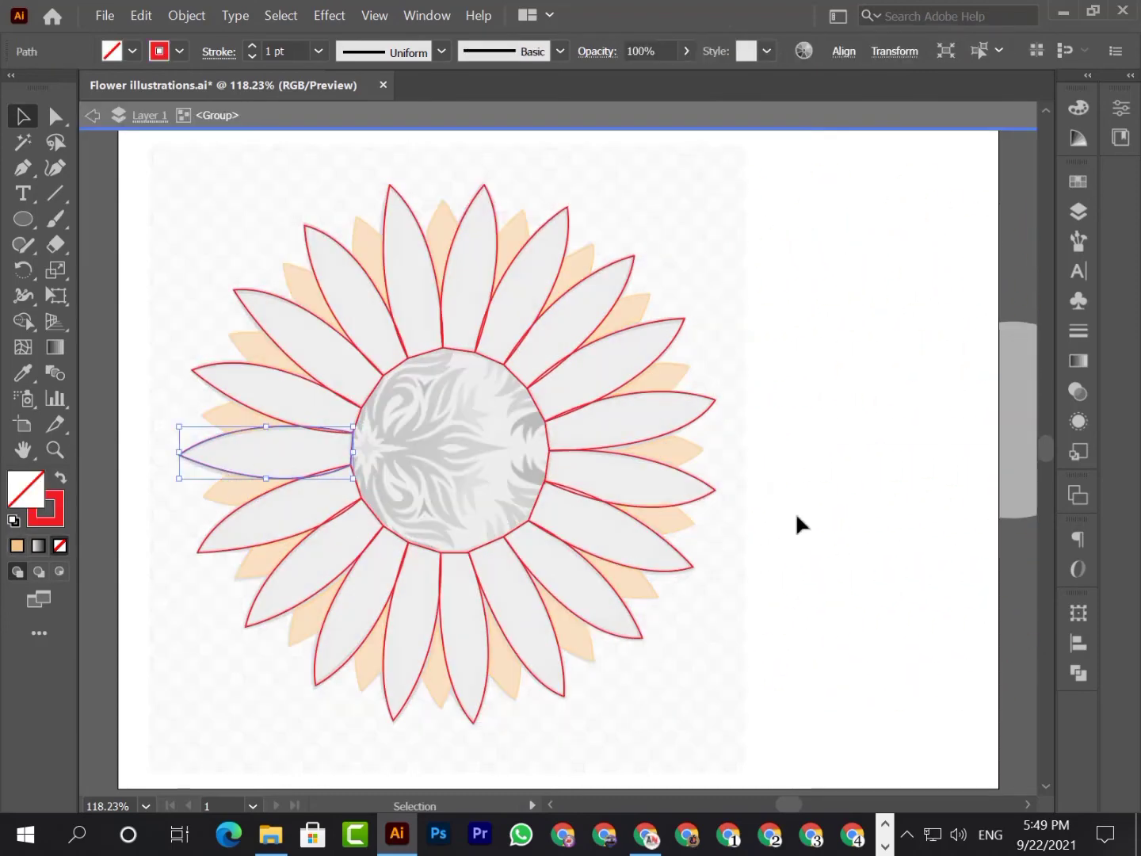
pyautogui.doubleClick(830, 503)
pyautogui.click(554, 529)
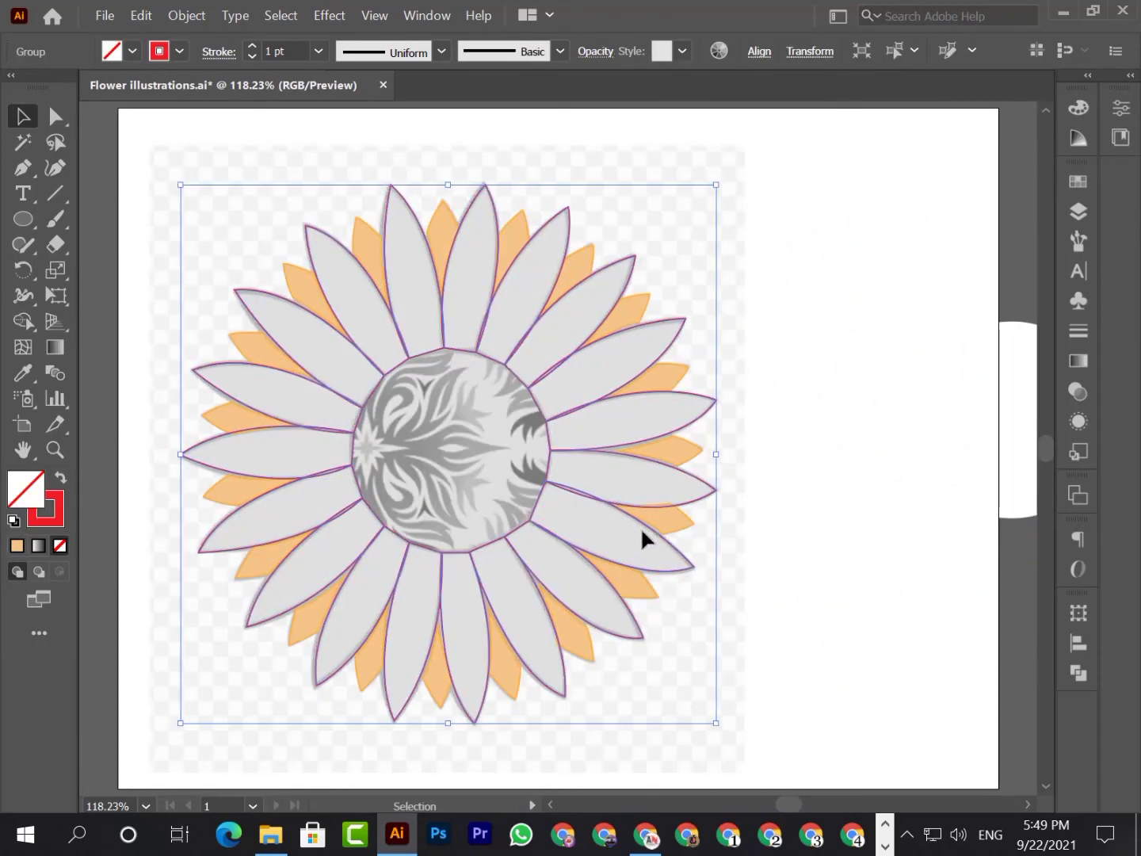
pyautogui.click(785, 510)
# - Give the front-petal group a light orange stroke (C=0 M=35 Y=85 K=0) and a bright yellow fill
pyautogui.click(439, 355)
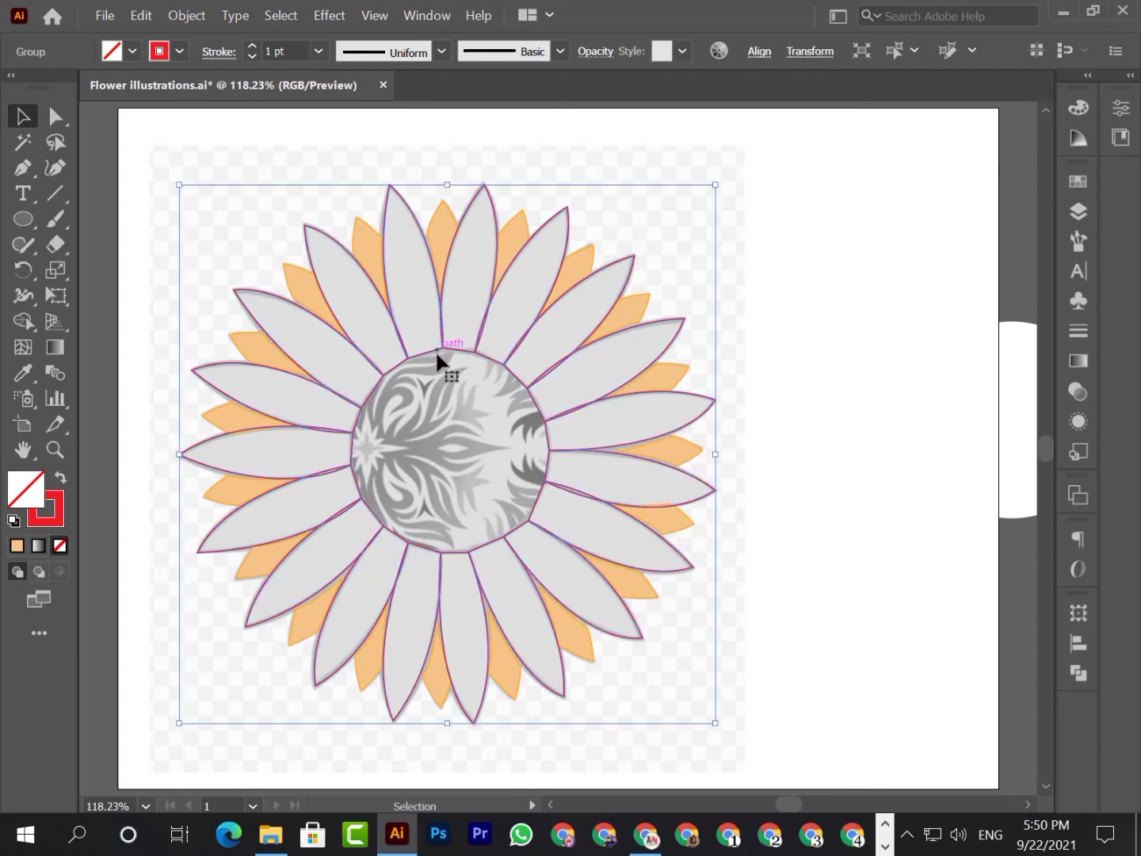
pyautogui.click(179, 53)
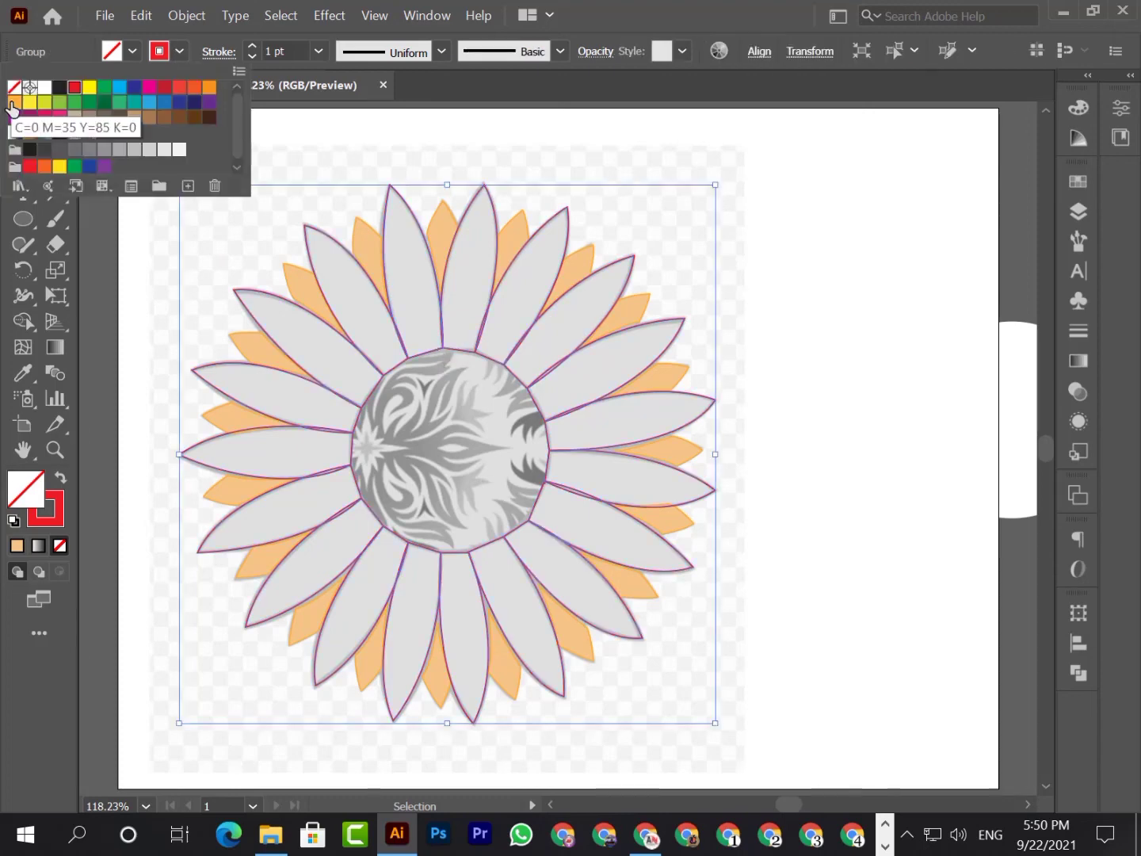
pyautogui.click(13, 104)
pyautogui.click(331, 133)
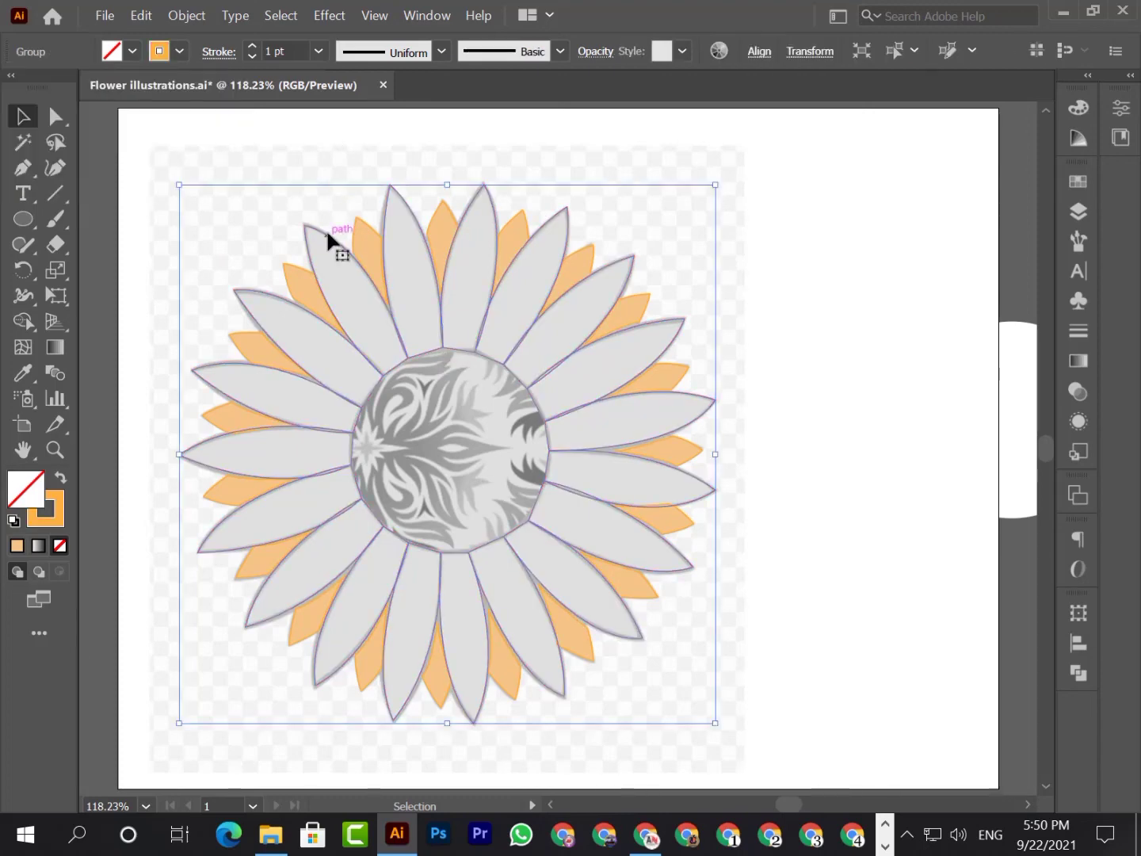
pyautogui.click(132, 51)
pyautogui.click(89, 87)
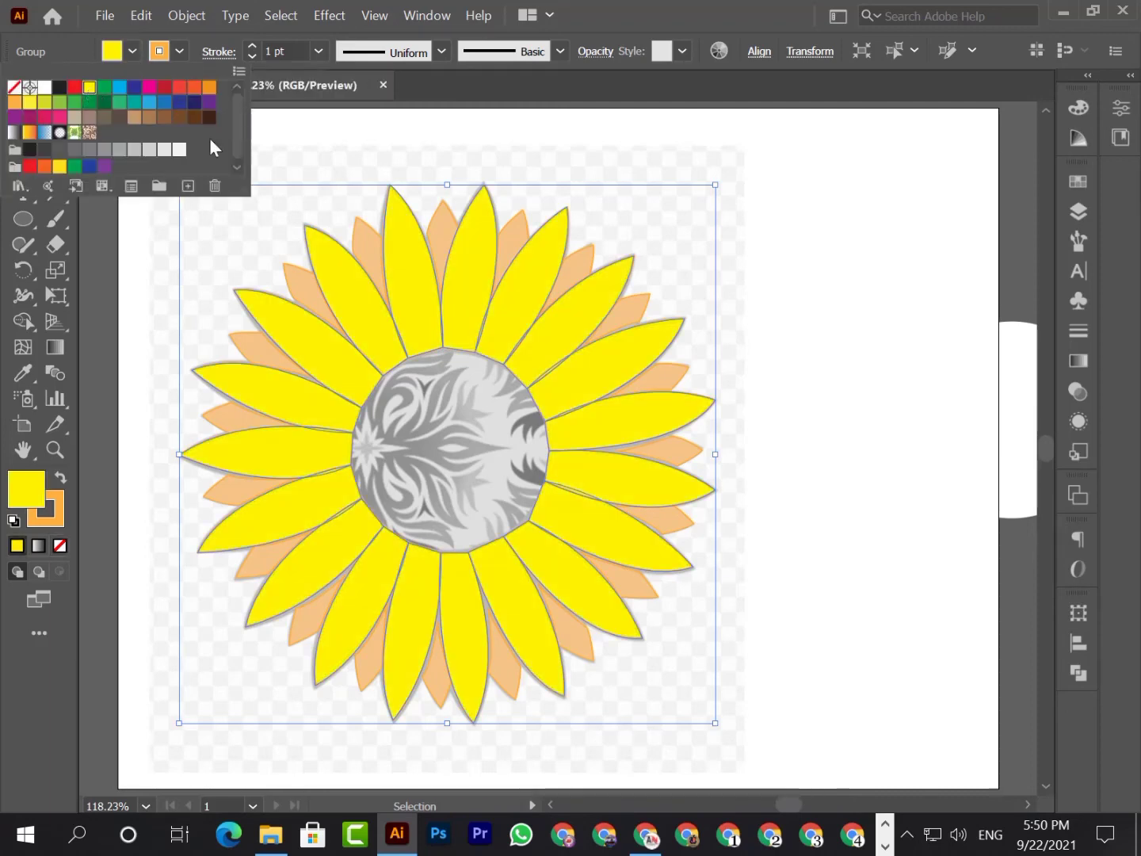
pyautogui.click(633, 157)
pyautogui.click(633, 156)
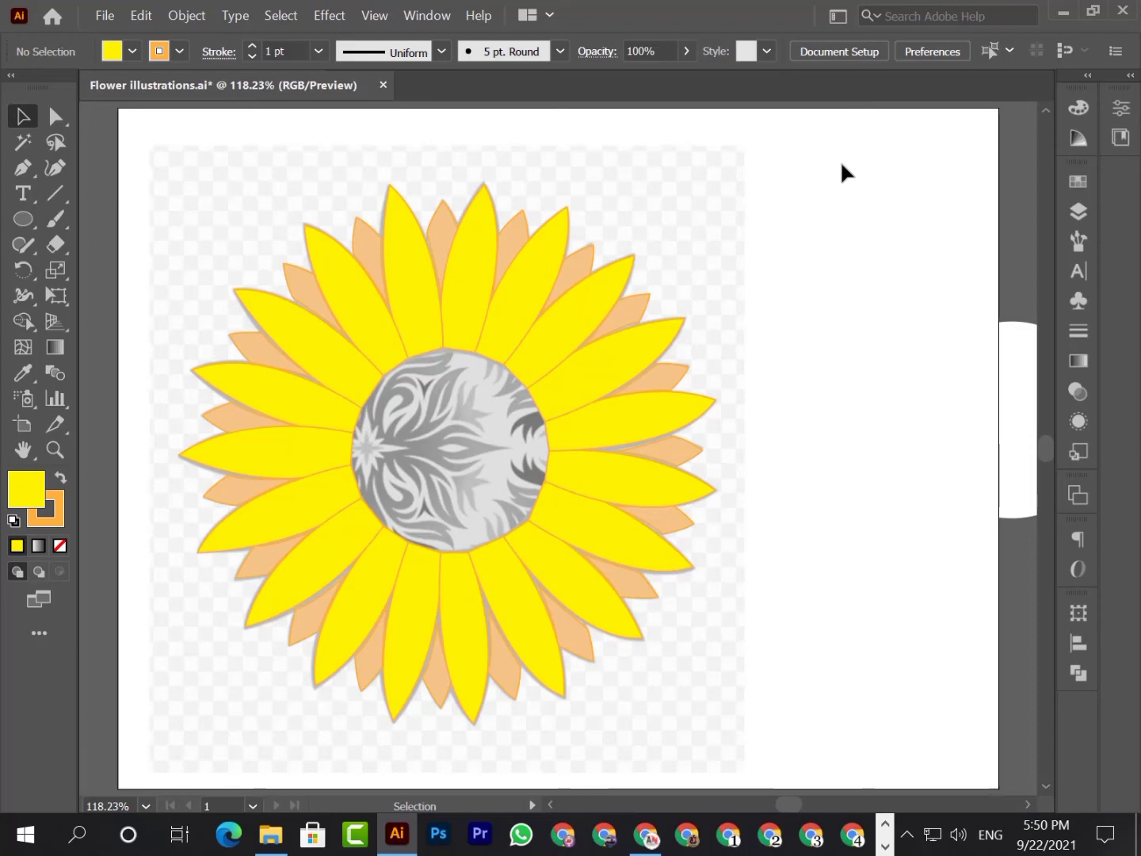
# - Increase the front-petal group's stroke weight to 5 pt
pyautogui.click(553, 469)
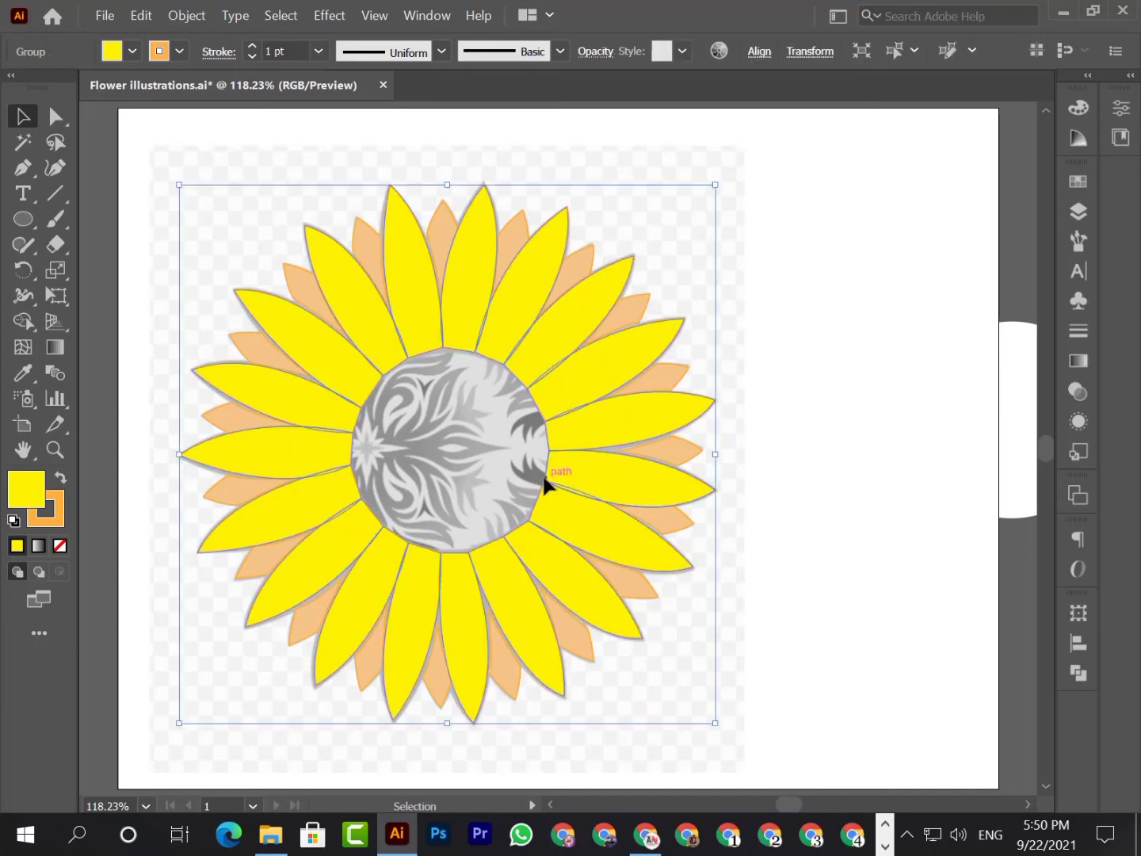
pyautogui.click(250, 43)
pyautogui.click(250, 44)
pyautogui.click(250, 43)
pyautogui.click(251, 43)
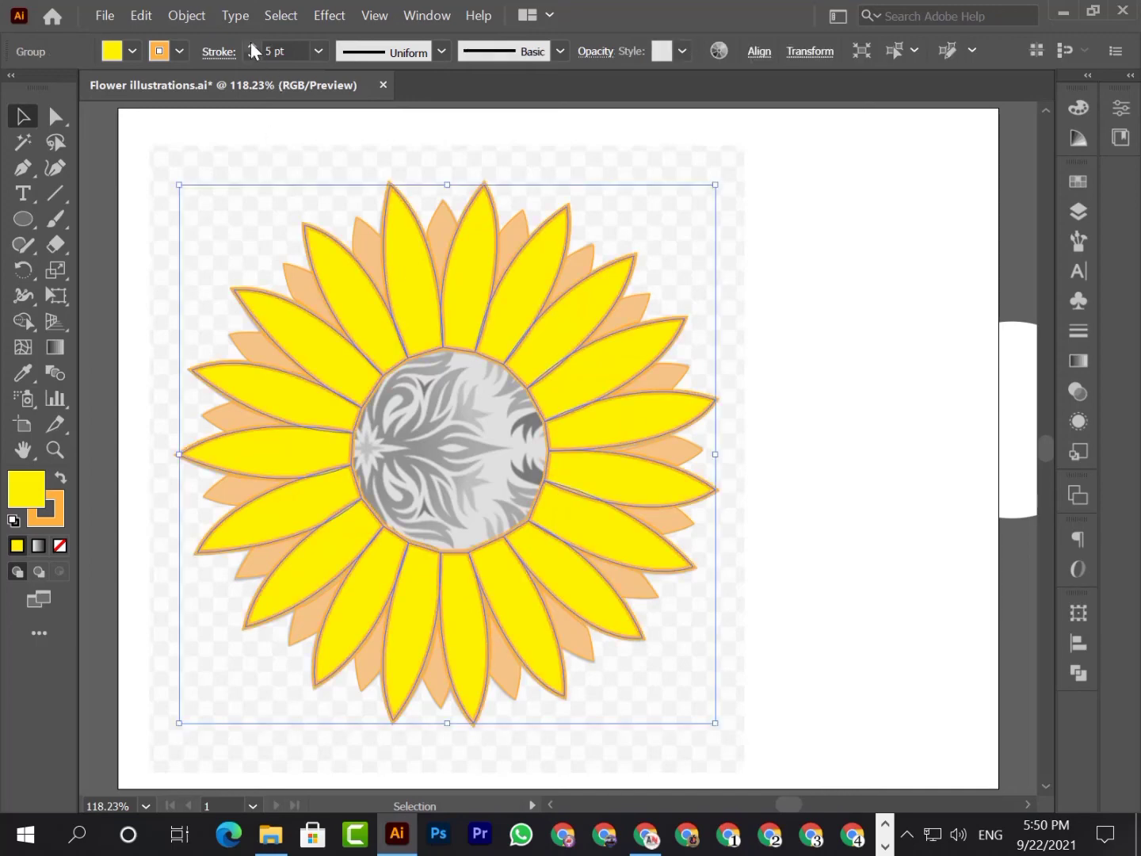
pyautogui.click(825, 255)
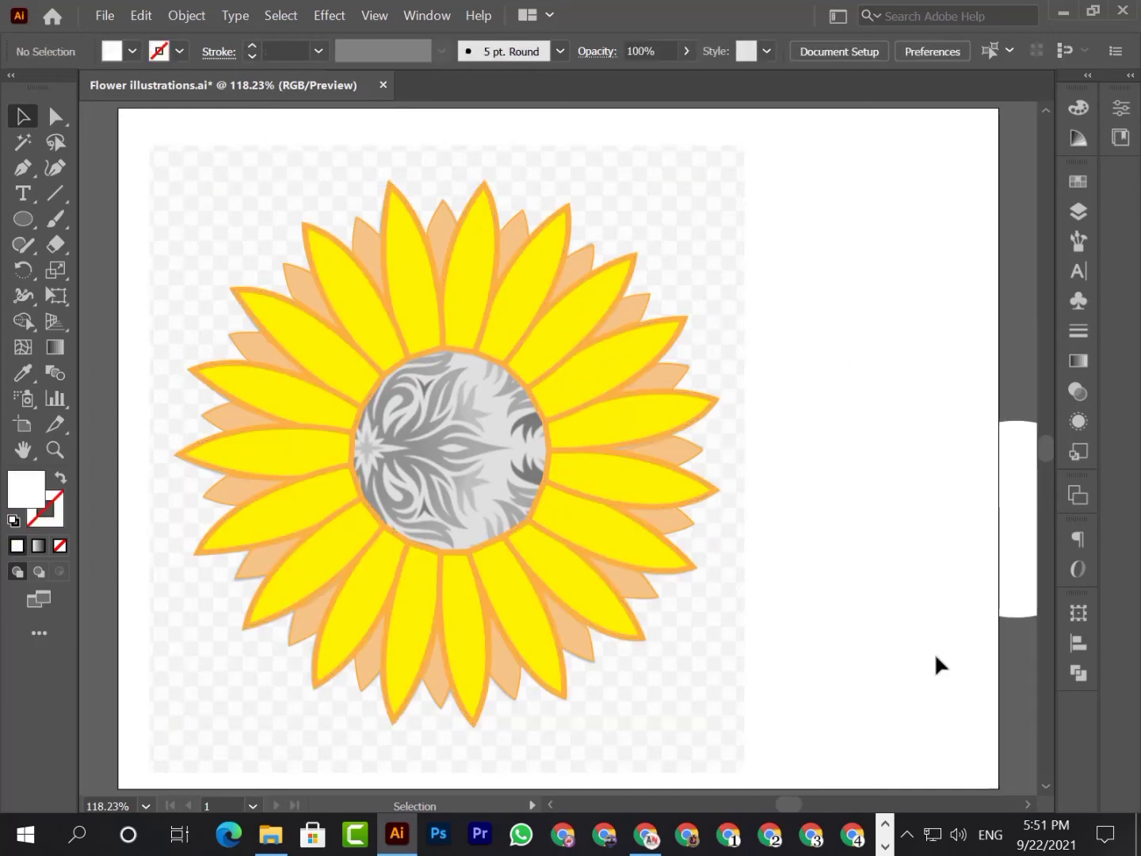
# - Move the white centre ellipse onto the artboard, into the empty area right of the flower
pyautogui.moveTo(981, 603); pyautogui.dragTo(844, 568)
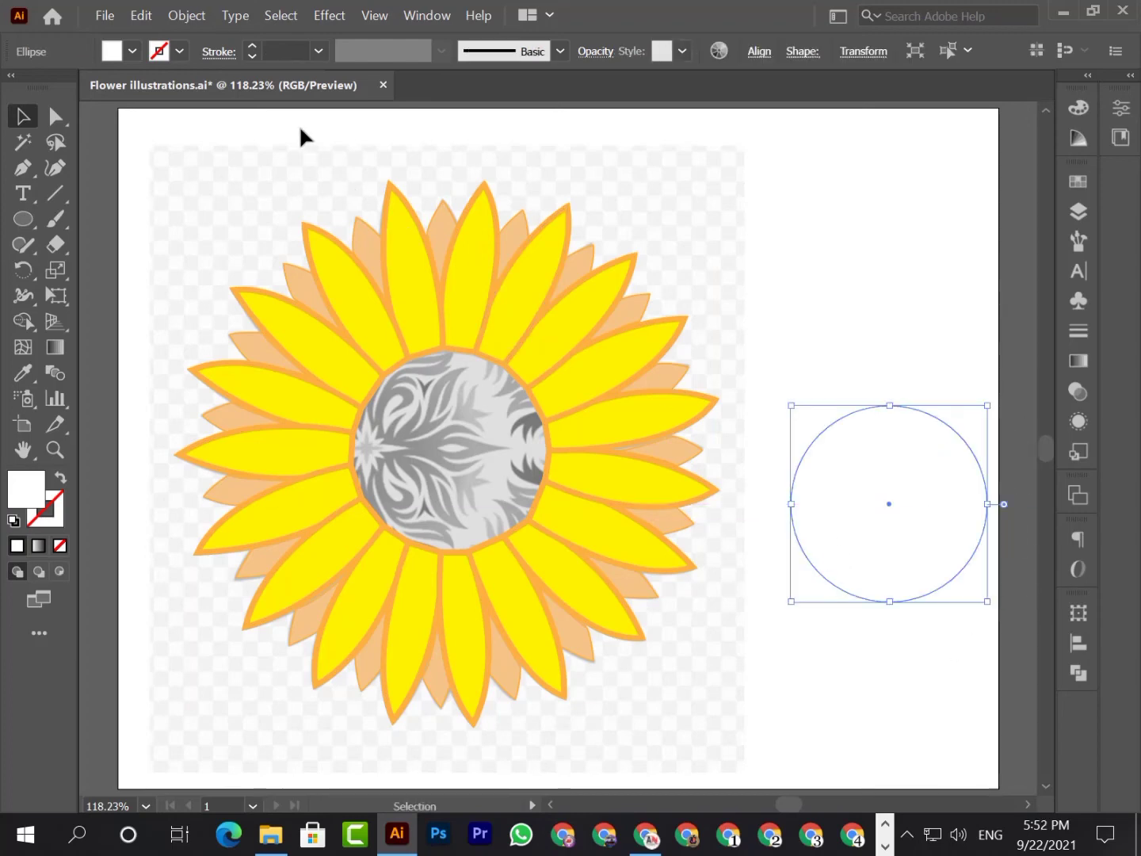
# - Give the centre ellipse beside the flower a black stroke and no fill
pyautogui.click(181, 51)
pyautogui.click(58, 90)
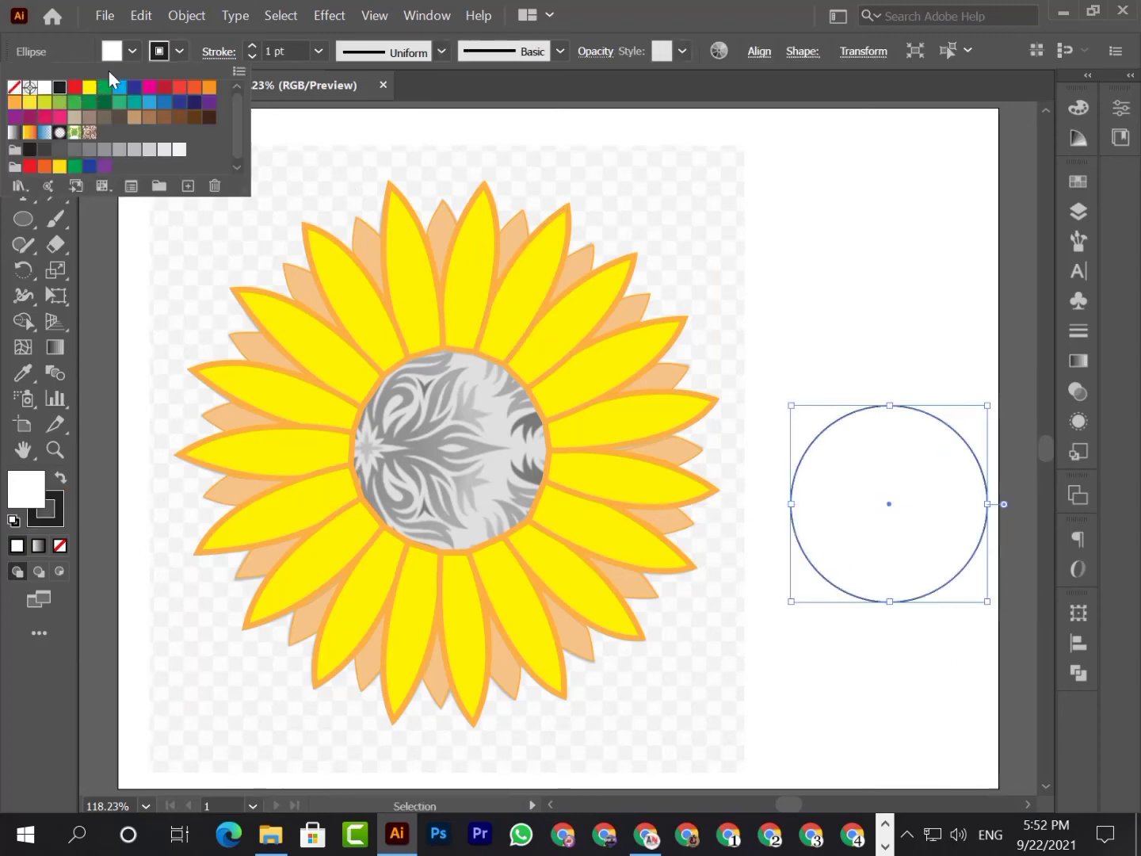
pyautogui.click(131, 52)
pyautogui.click(13, 90)
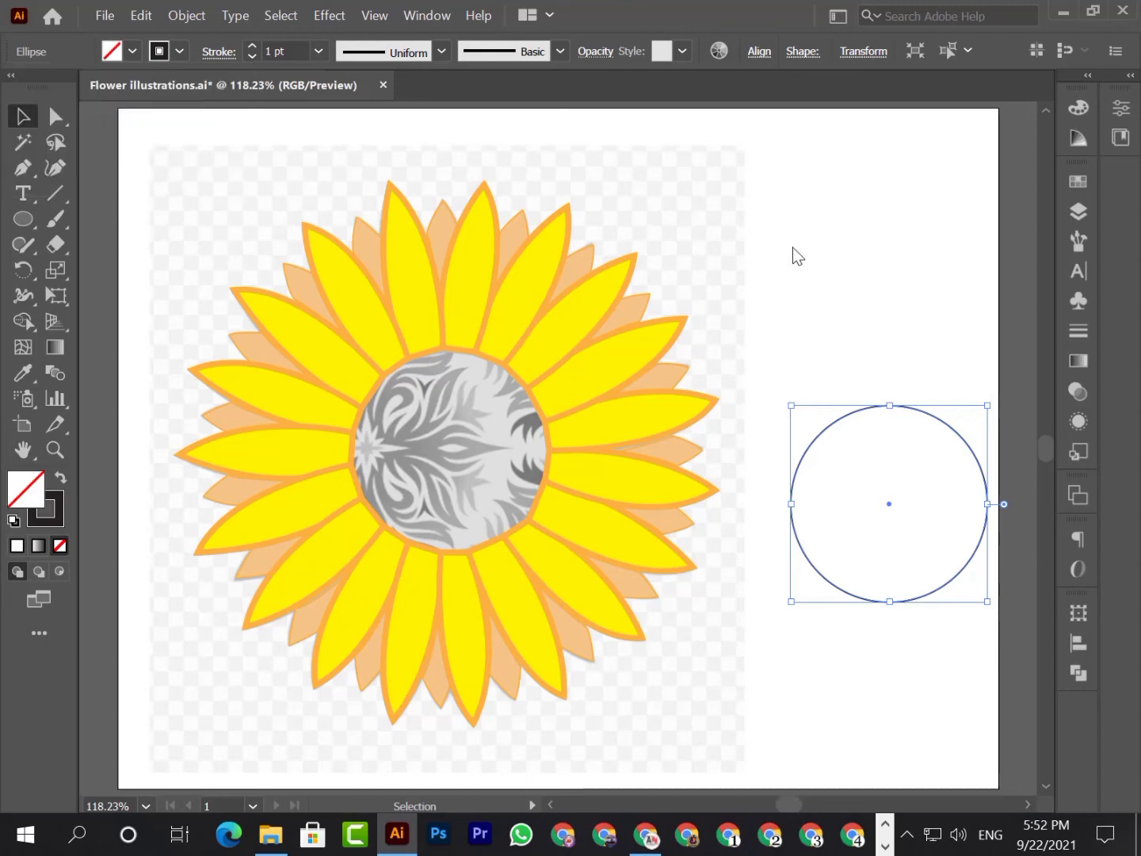
pyautogui.click(853, 646)
# - Place the vector-yellow-geometric-shapes-pattern image from File Explorer over the ellipse and bring the ellipse to the front
pyautogui.click(270, 833)
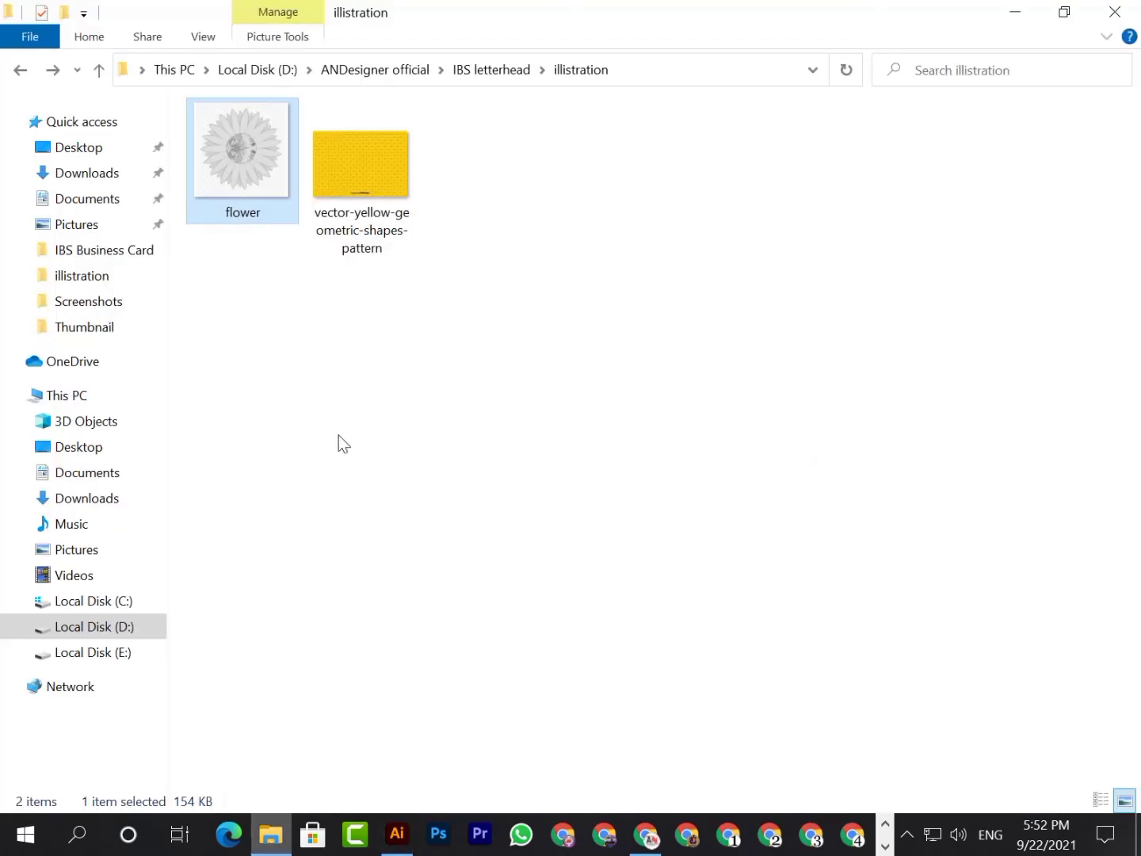
pyautogui.moveTo(343, 167); pyautogui.dragTo(832, 528)
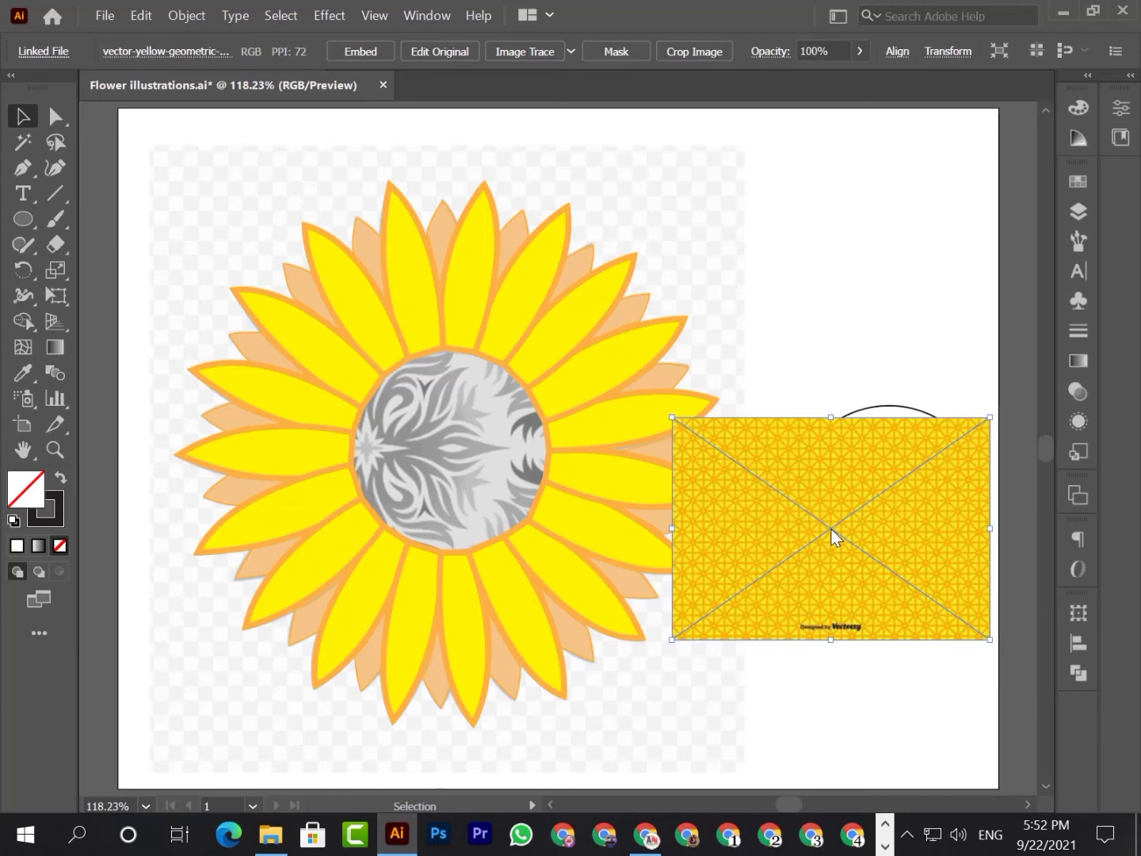
pyautogui.rightClick(881, 407)
pyautogui.moveTo(896, 713)
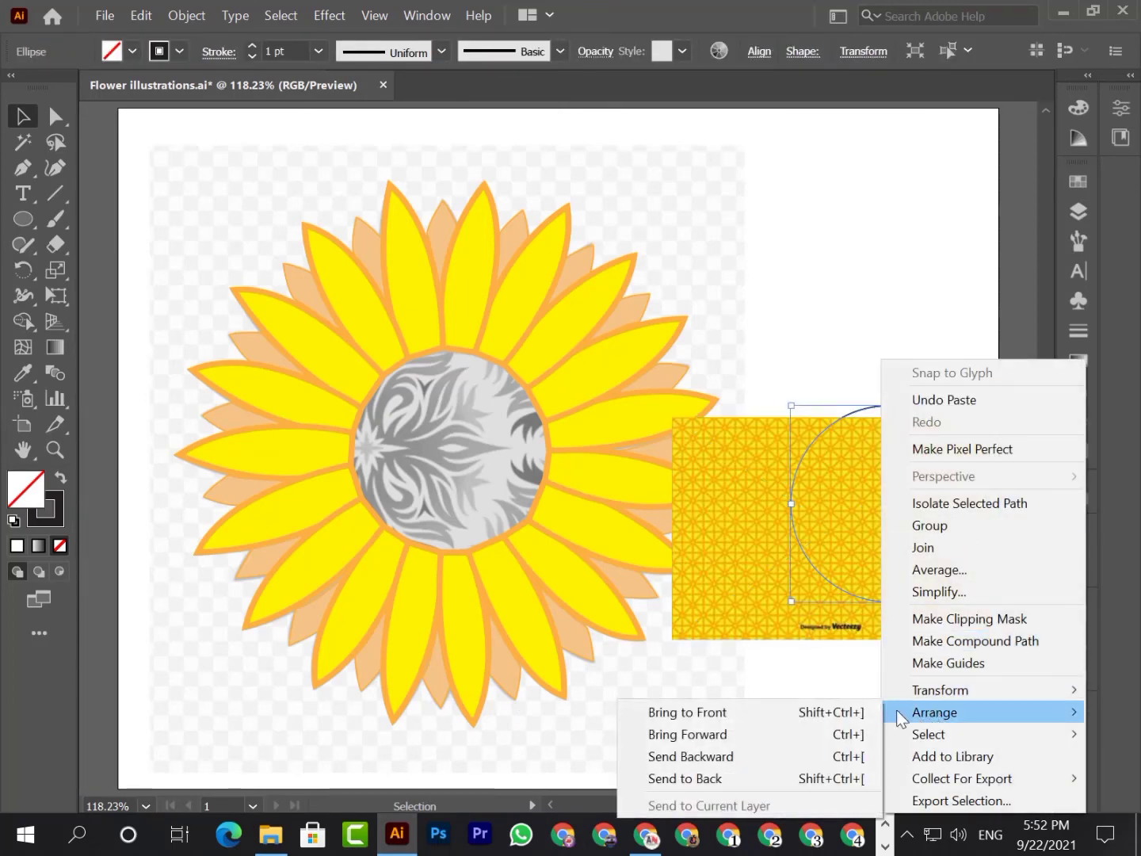
pyautogui.click(761, 711)
# - Position the ellipse fully over the yellow pattern image and make a clipping mask from the two
pyautogui.moveTo(873, 407); pyautogui.dragTo(826, 426)
pyautogui.moveTo(802, 376); pyautogui.dragTo(486, 441)
pyautogui.rightClick(851, 481)
pyautogui.click(927, 652)
# - Fit the clipped pattern circle over the flower's centre, nudging it up and stretching its lower edge to meet the petals
pyautogui.moveTo(451, 546); pyautogui.dragTo(453, 548)
pyautogui.press('Up')
pyautogui.press('Up')
pyautogui.press('Up')
pyautogui.press('Up')
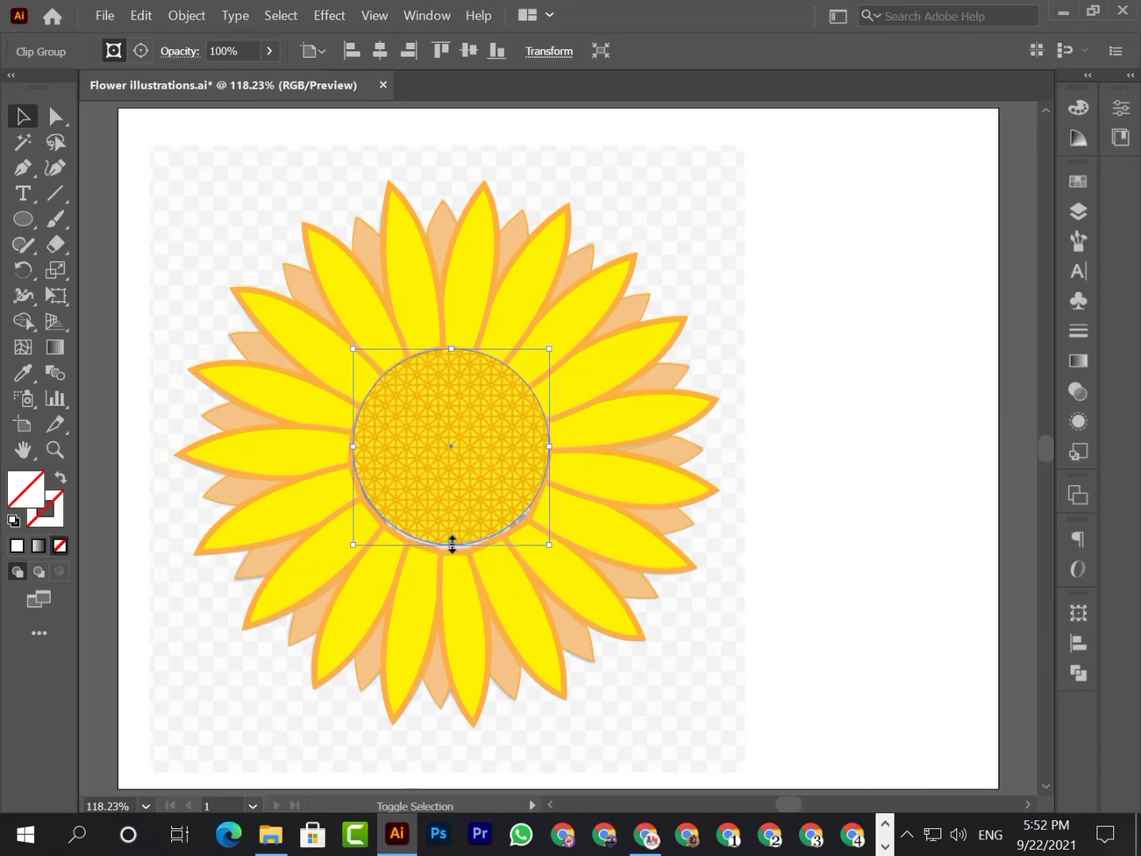
pyautogui.moveTo(452, 544); pyautogui.dragTo(453, 553)
pyautogui.click(737, 560)
pyautogui.click(477, 471)
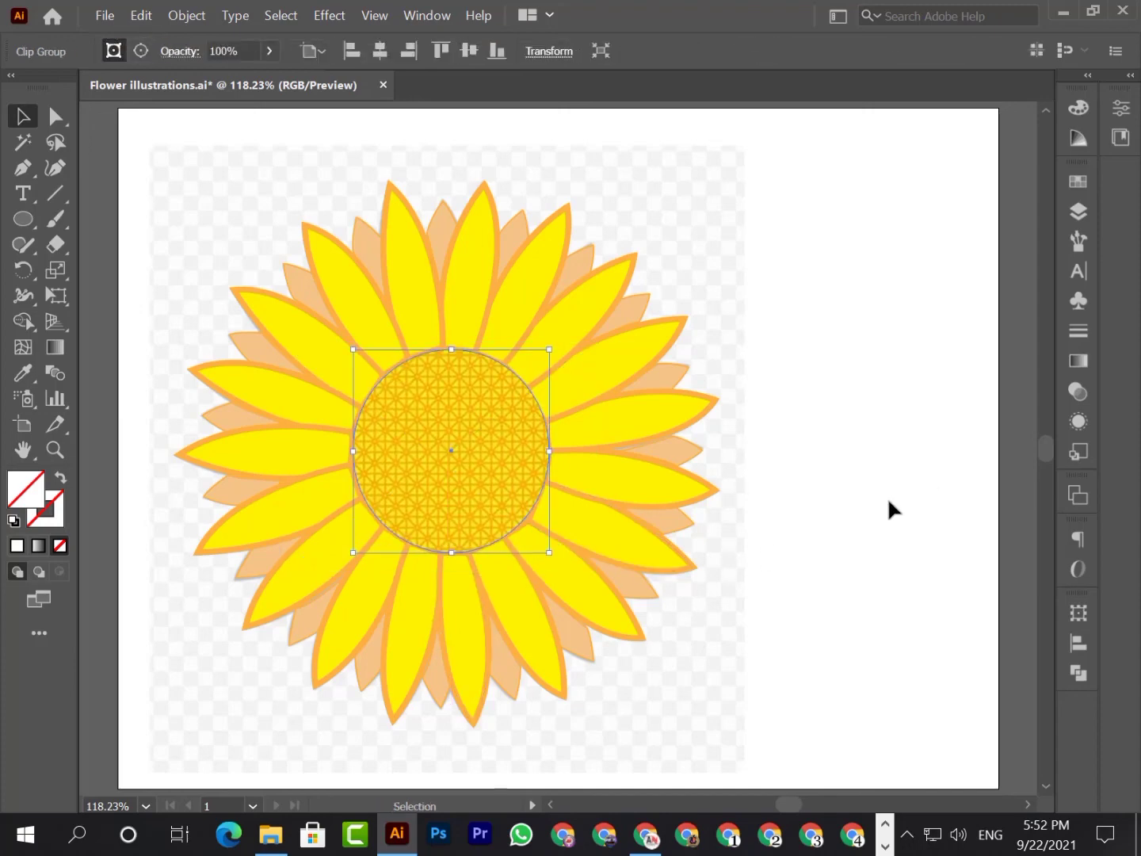
# - Deselect the artwork and save the flower document
pyautogui.click(888, 505)
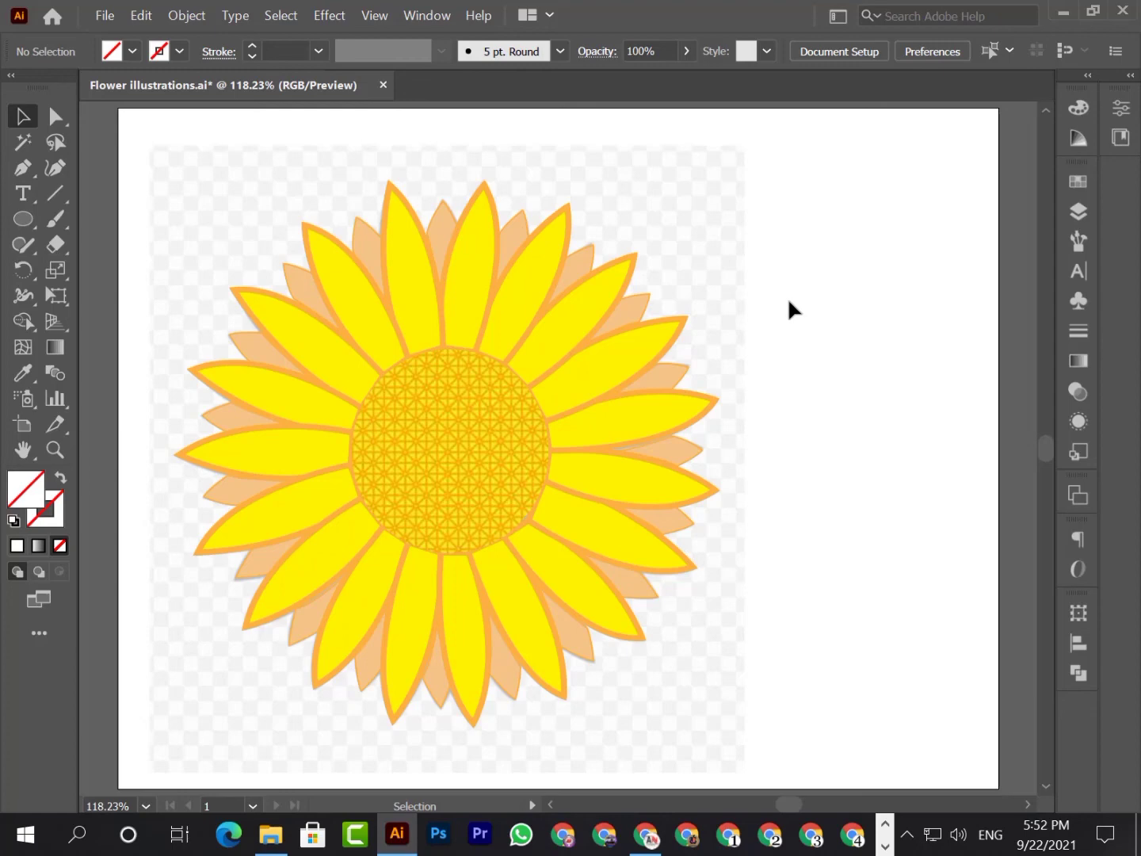
pyautogui.click(690, 460)
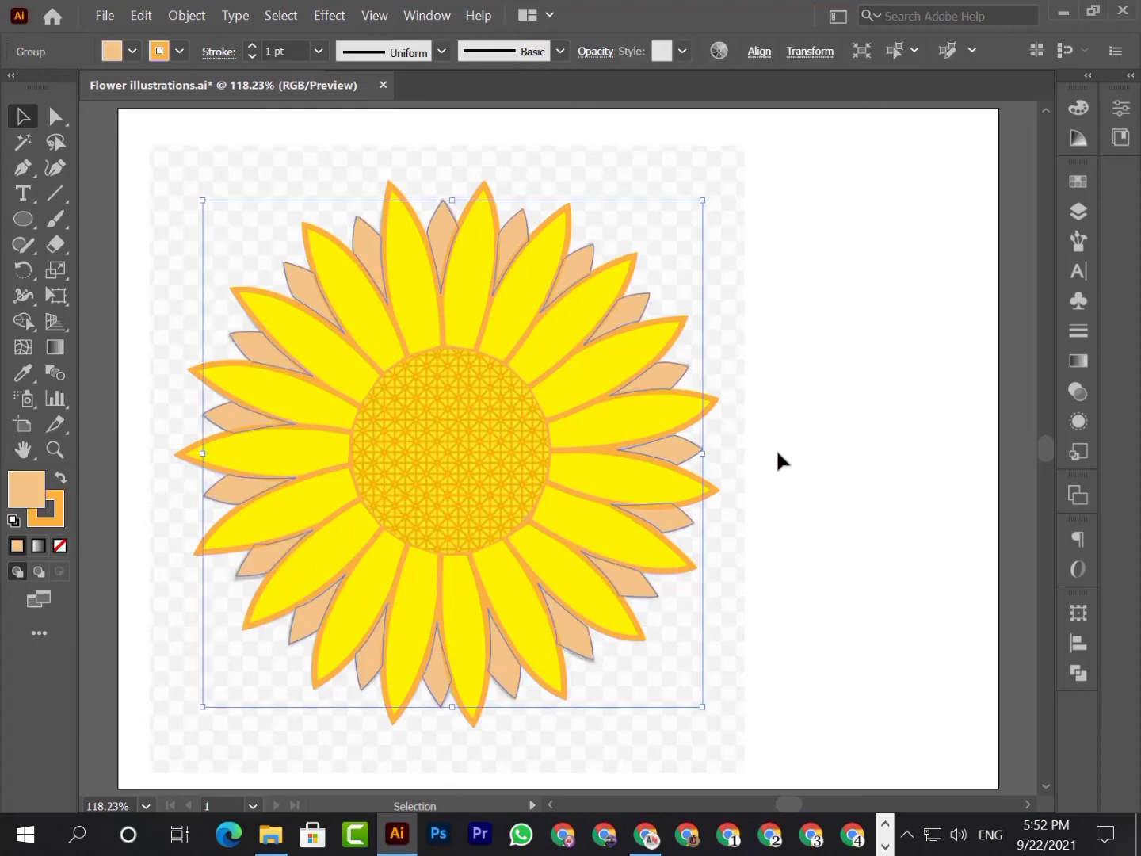
pyautogui.click(776, 452)
pyautogui.press('ctrl')
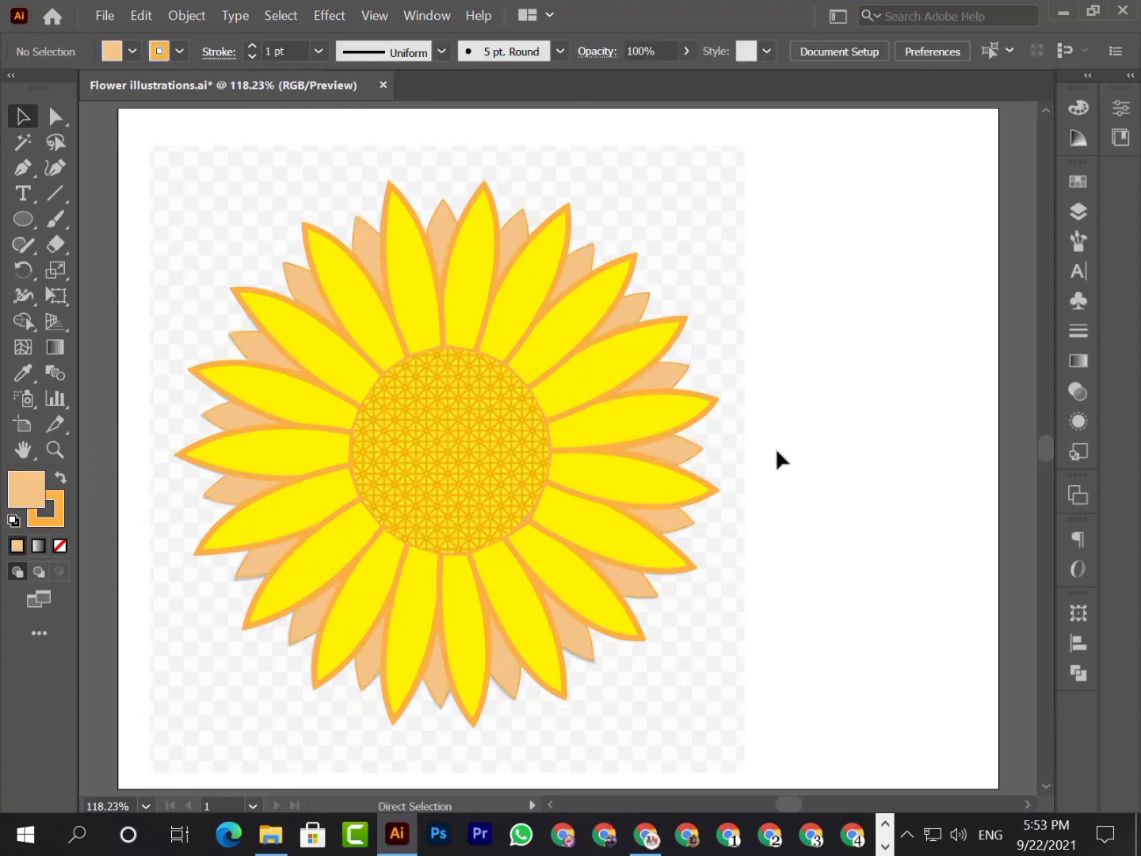
pyautogui.hotkey('ctrl', 's')
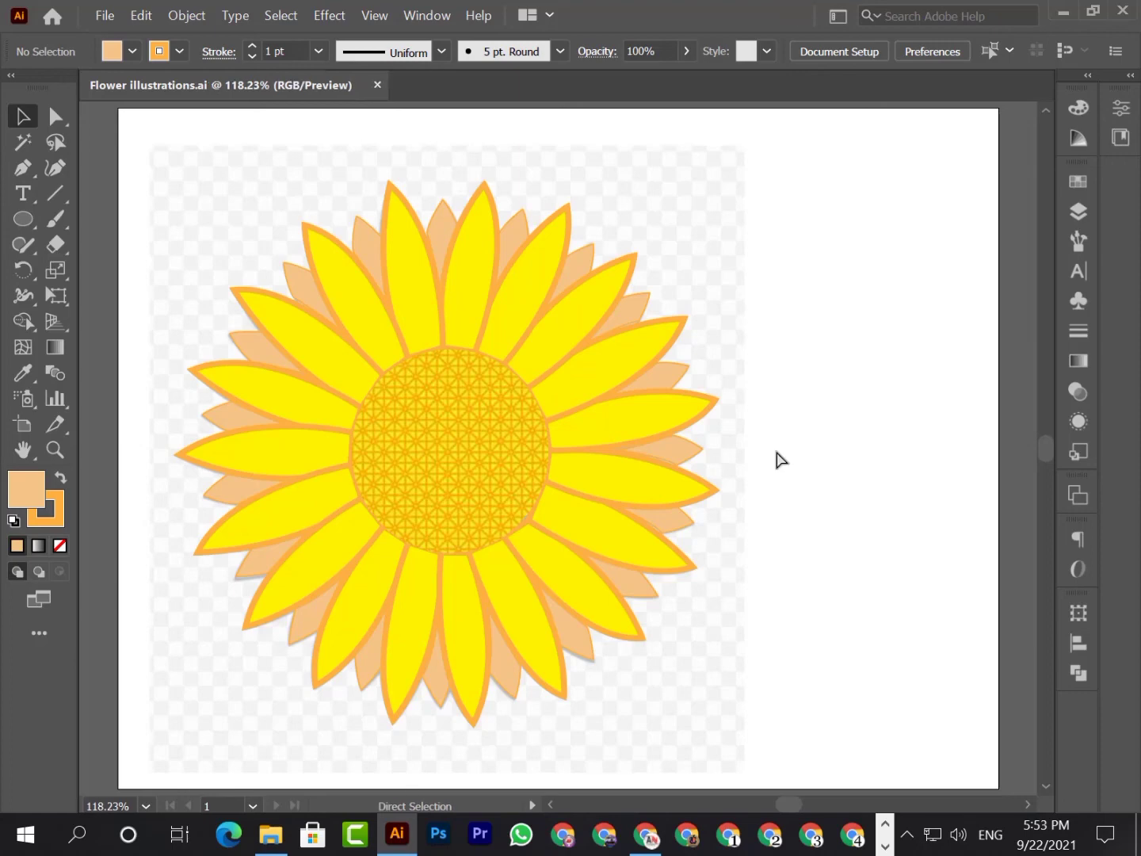
# - Create a new landscape Letter document, 11 x 8.5 in, in RGB colour and fit its artboard to the window
pyautogui.hotkey('ctrl', 'n')
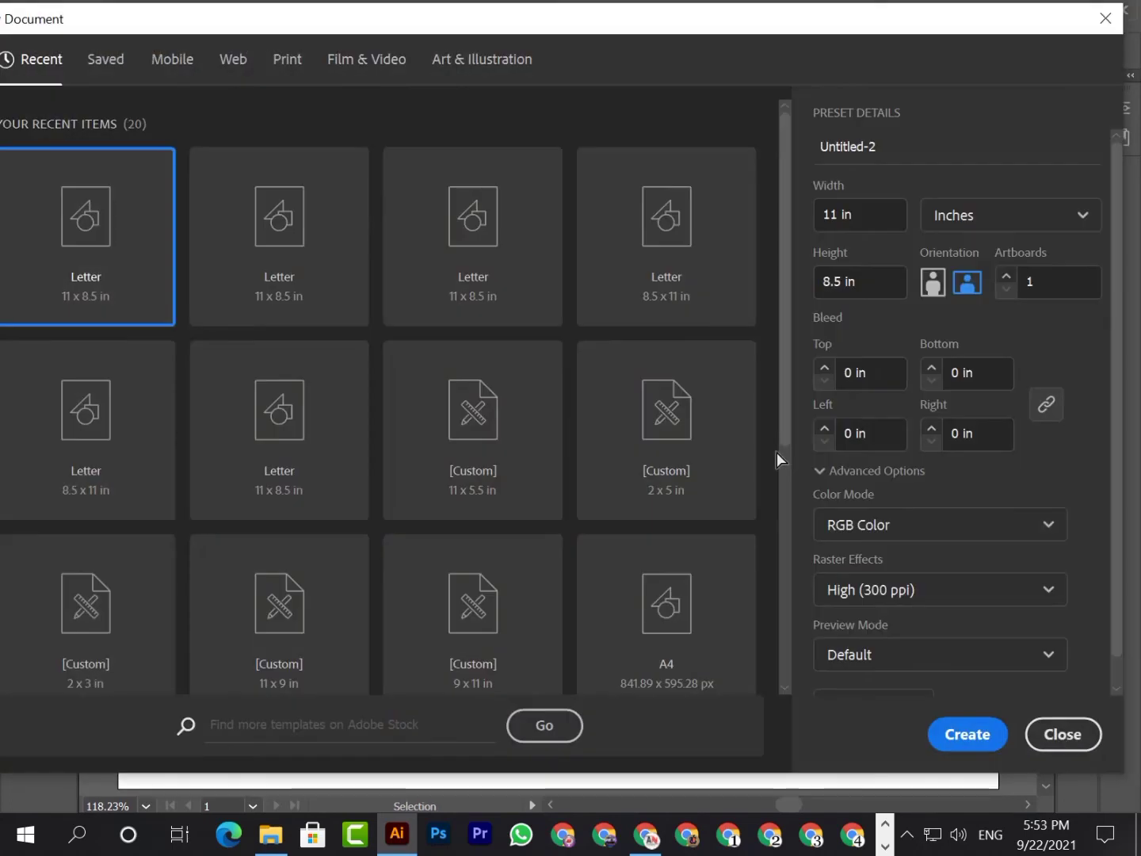
pyautogui.click(961, 733)
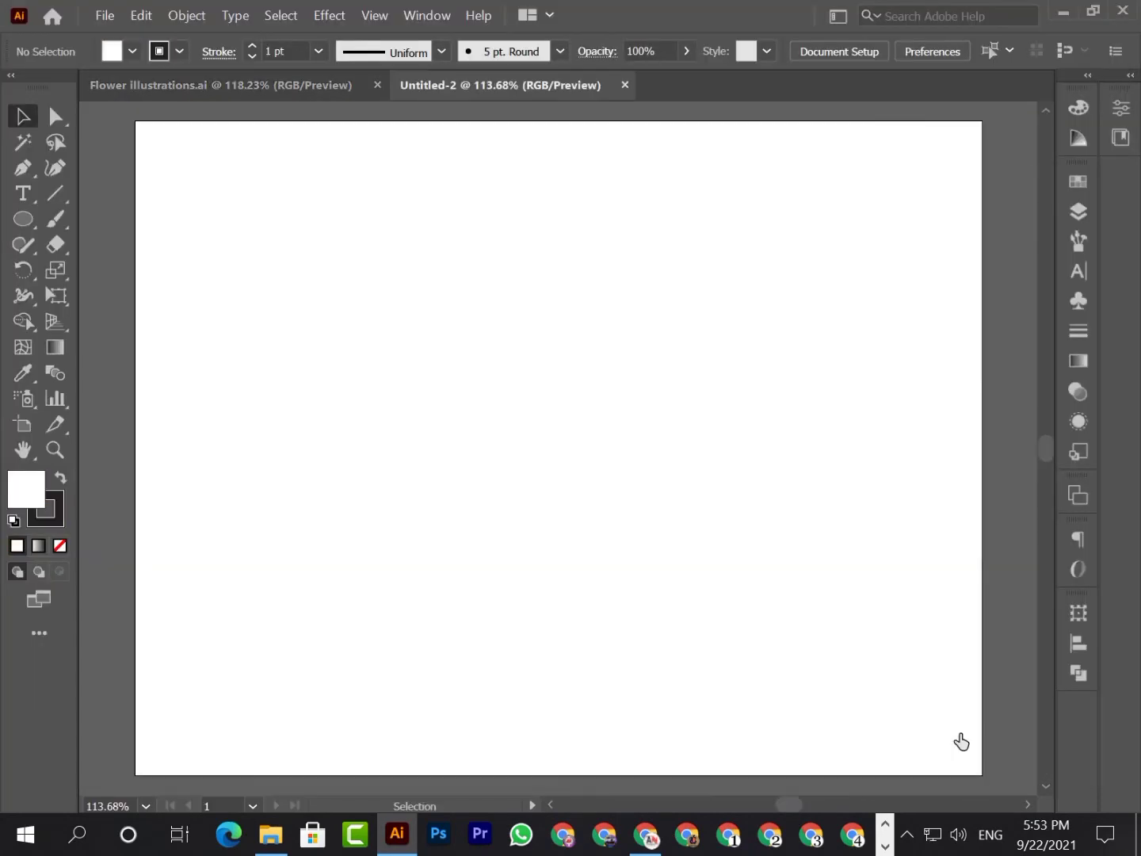
pyautogui.click(146, 802)
pyautogui.click(200, 784)
# - Copy the clipped centre and both petal groups from Flower illustrations.ai onto the new document's artboard, without the reference image
pyautogui.click(197, 87)
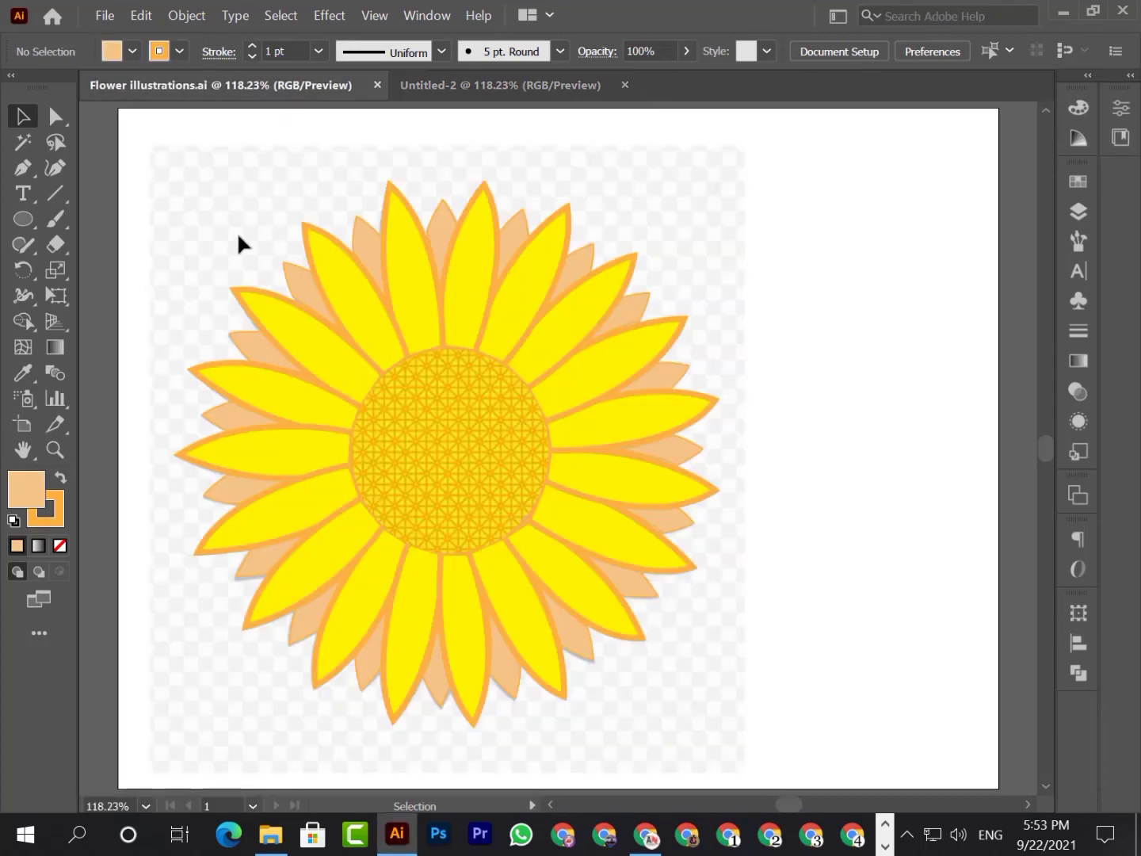
pyautogui.click(464, 646)
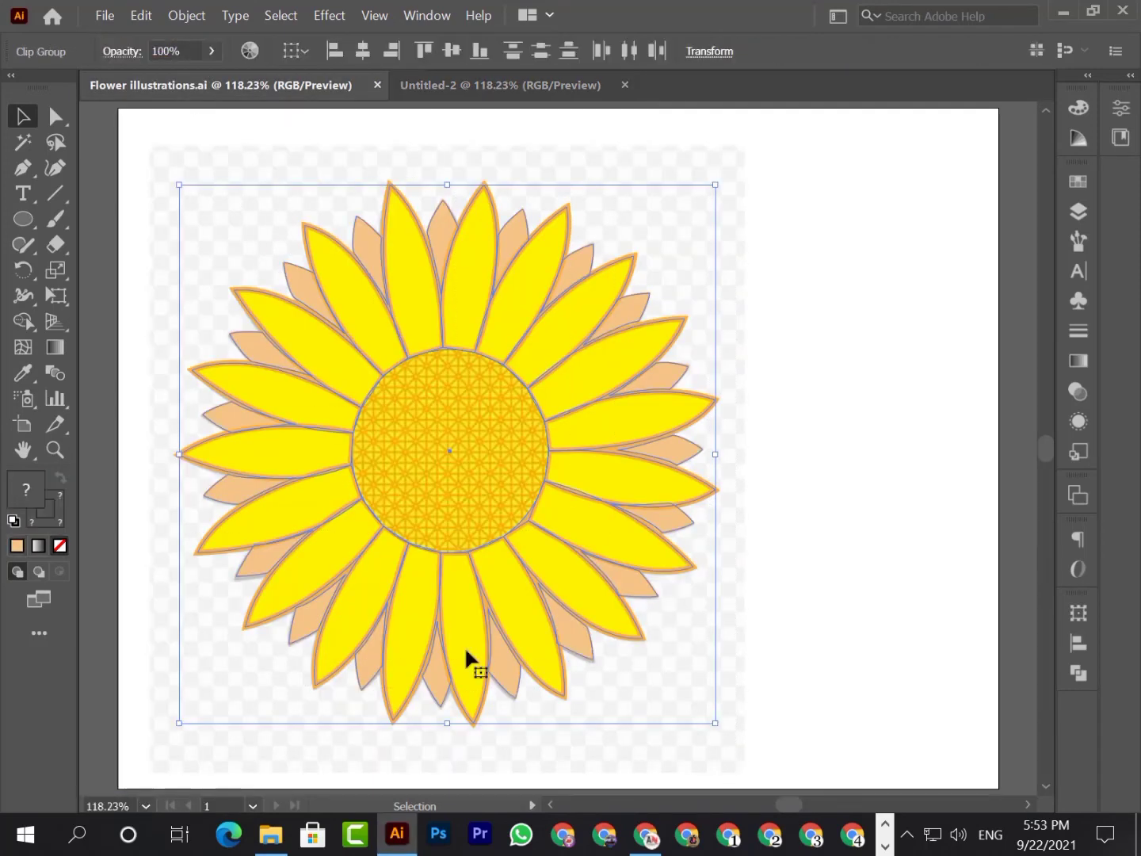
pyautogui.moveTo(415, 610); pyautogui.dragTo(510, 158)
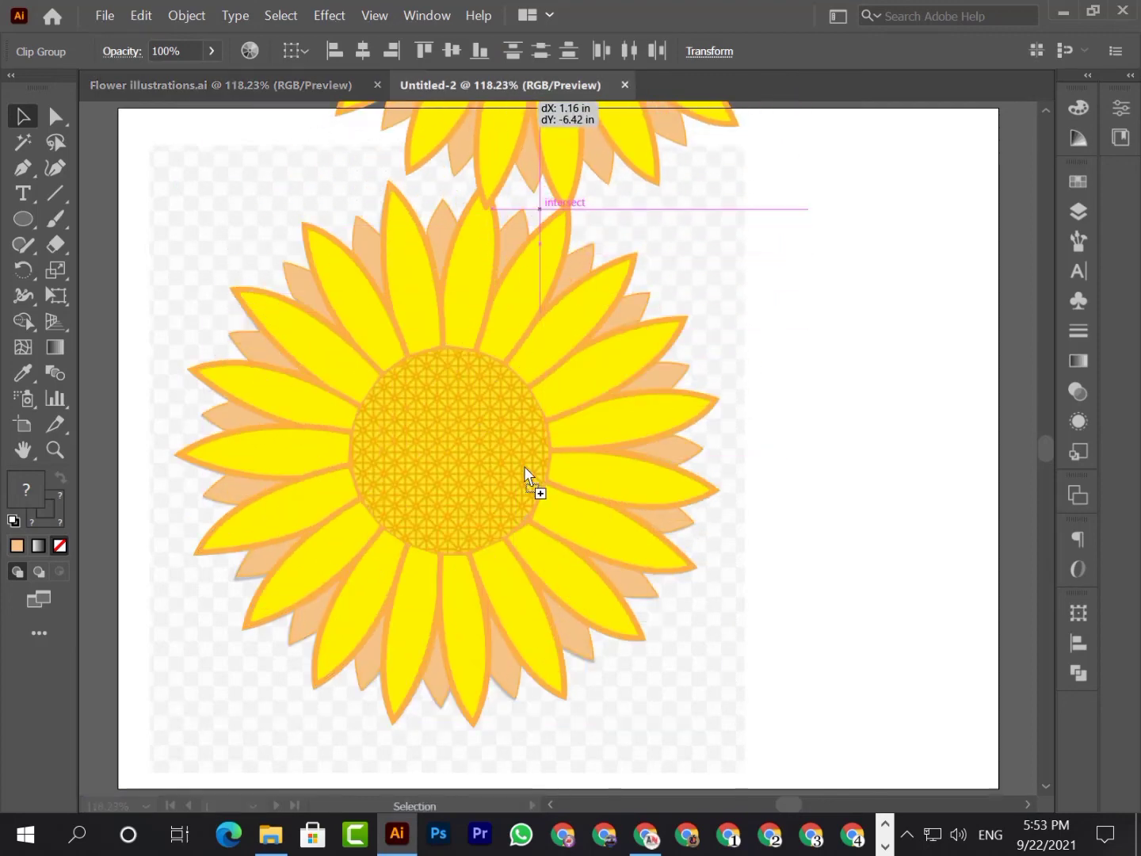
pyautogui.moveTo(525, 466); pyautogui.dragTo(524, 466)
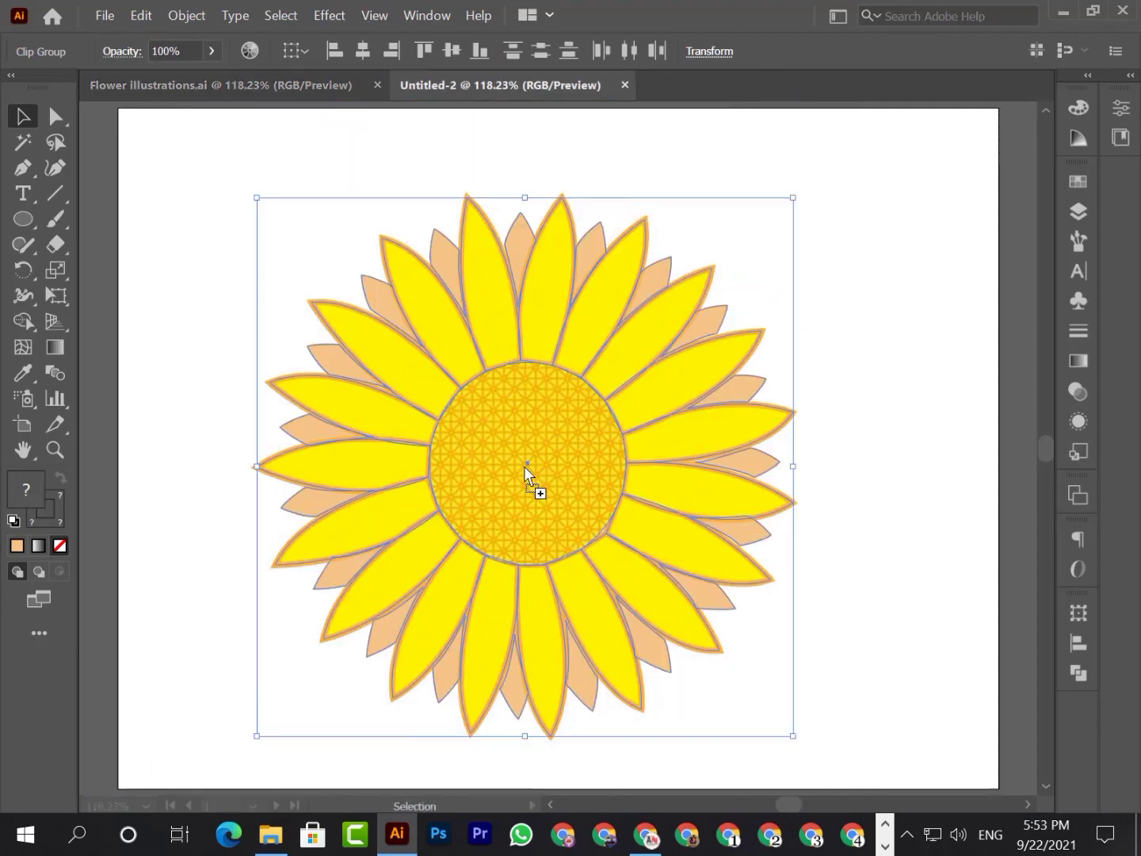
pyautogui.click(848, 467)
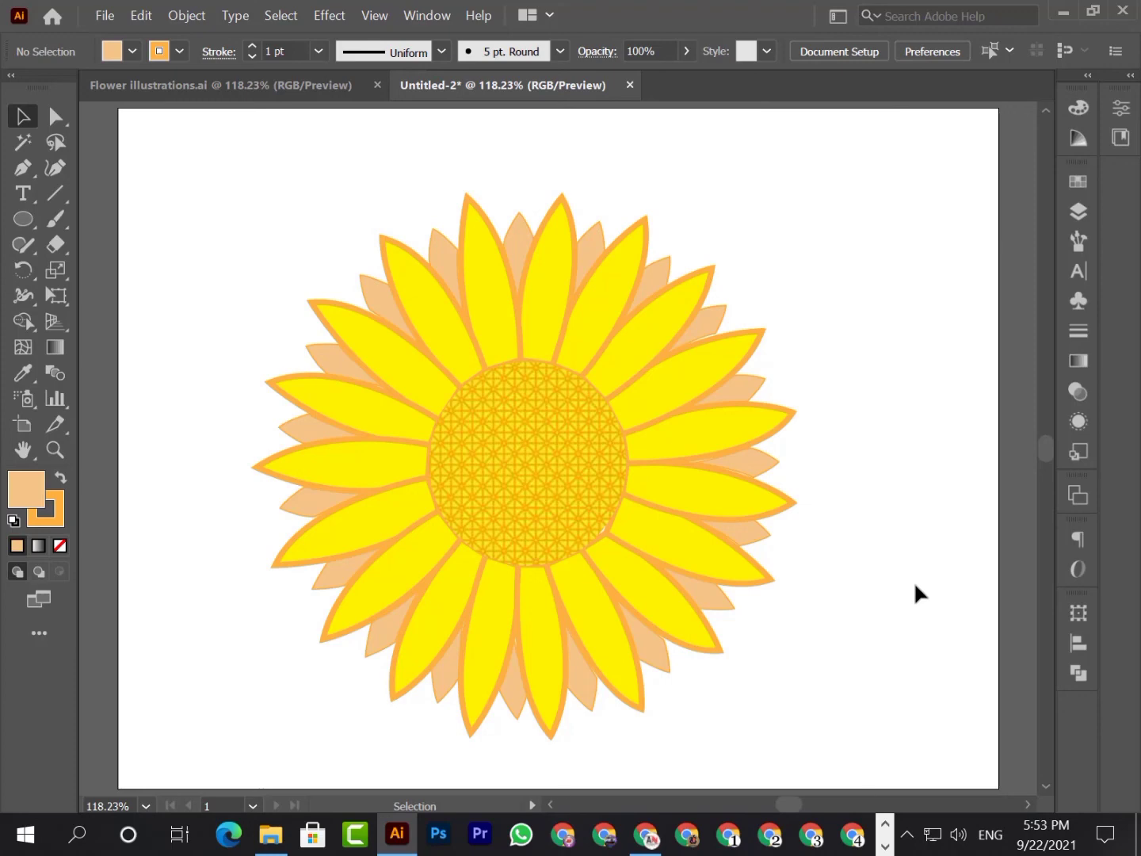
# - Examine the layer structure of the copied flower, expanding Layer 1, the clip group and both petal groups
pyautogui.press('z')
pyautogui.click(915, 586)
pyautogui.click(1078, 210)
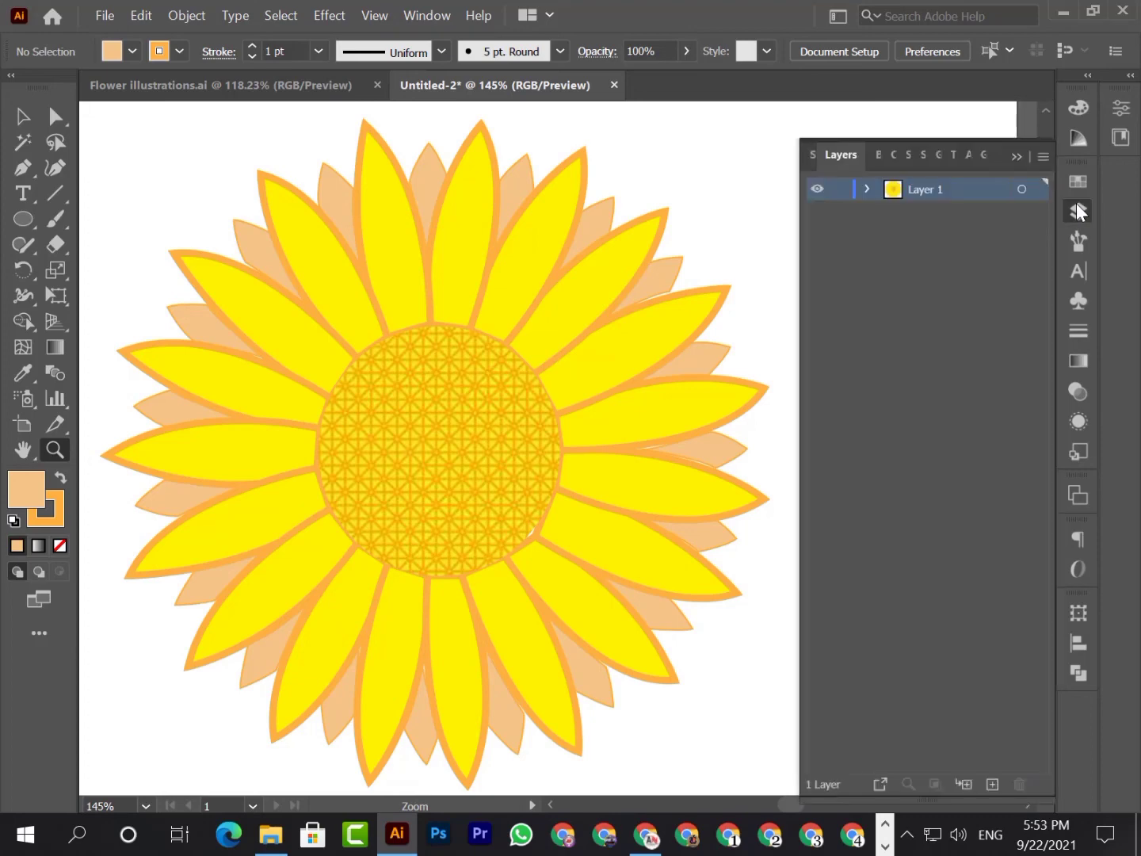
pyautogui.click(866, 189)
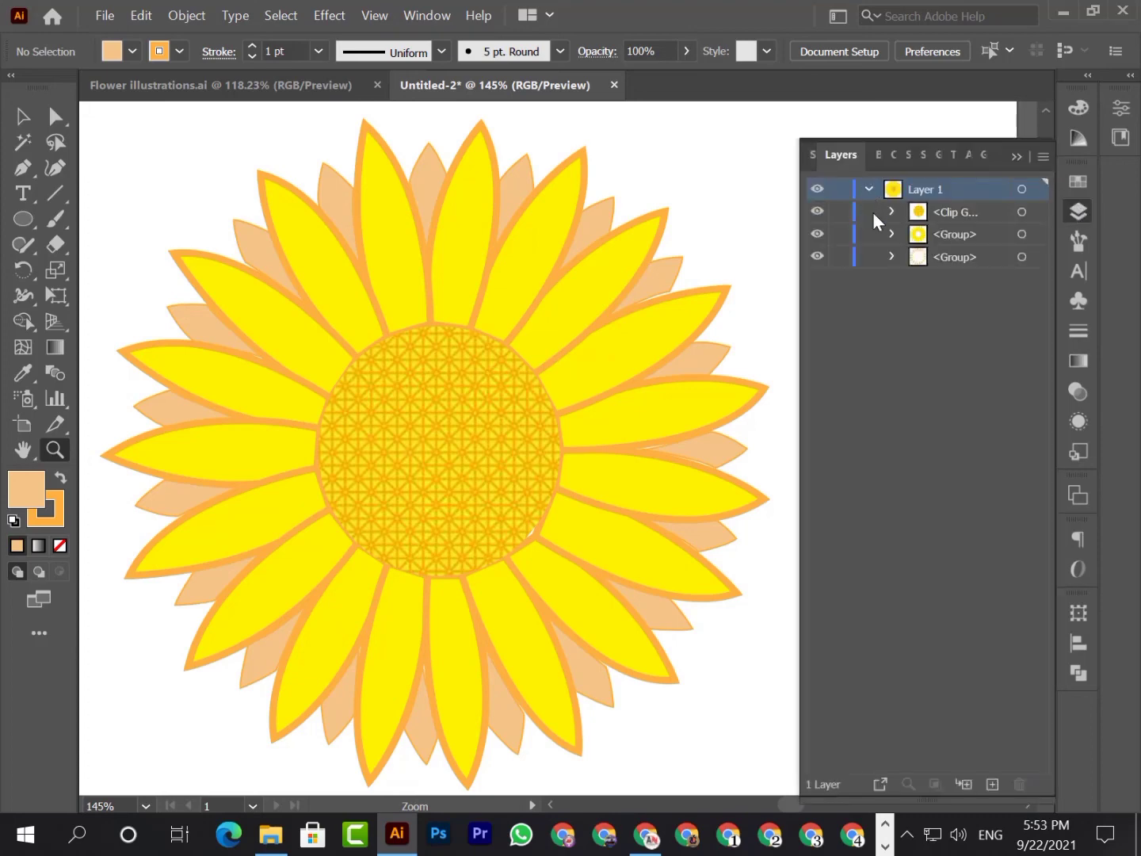
pyautogui.click(887, 213)
pyautogui.click(891, 280)
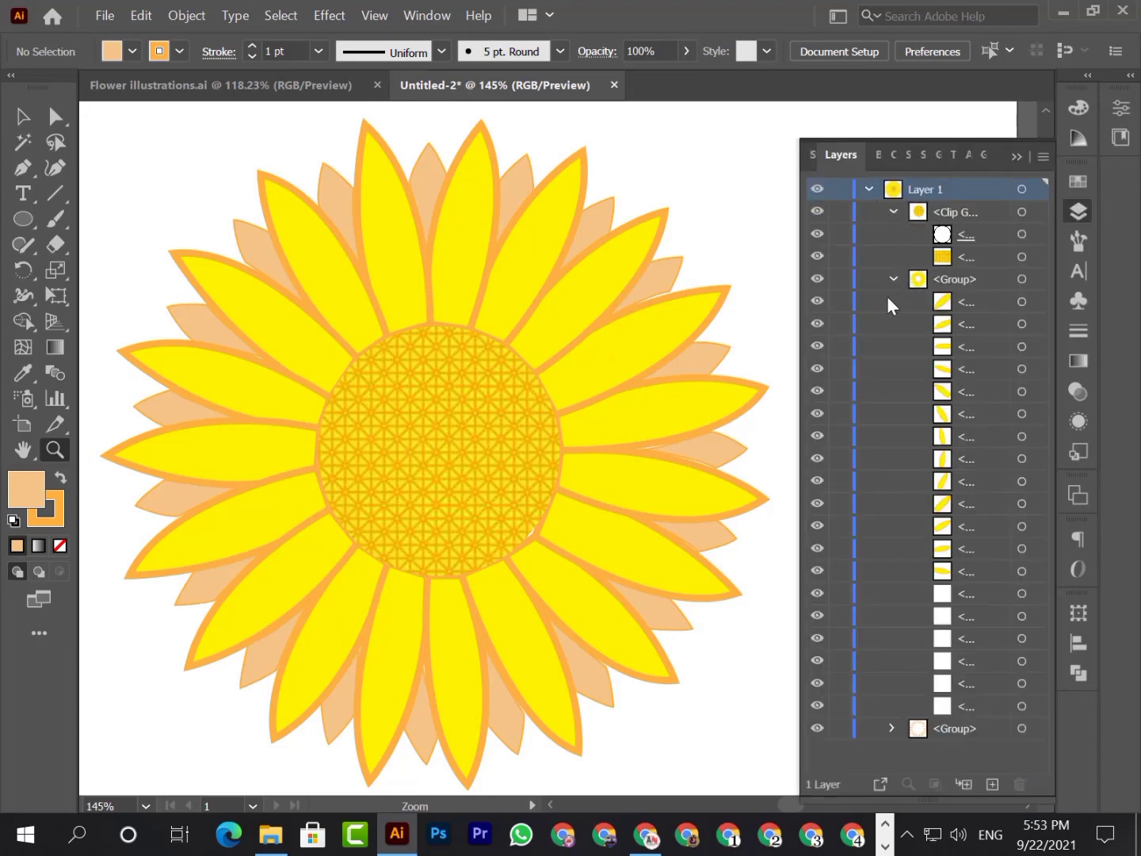
pyautogui.click(890, 727)
pyautogui.scroll(-5, 992, 681)
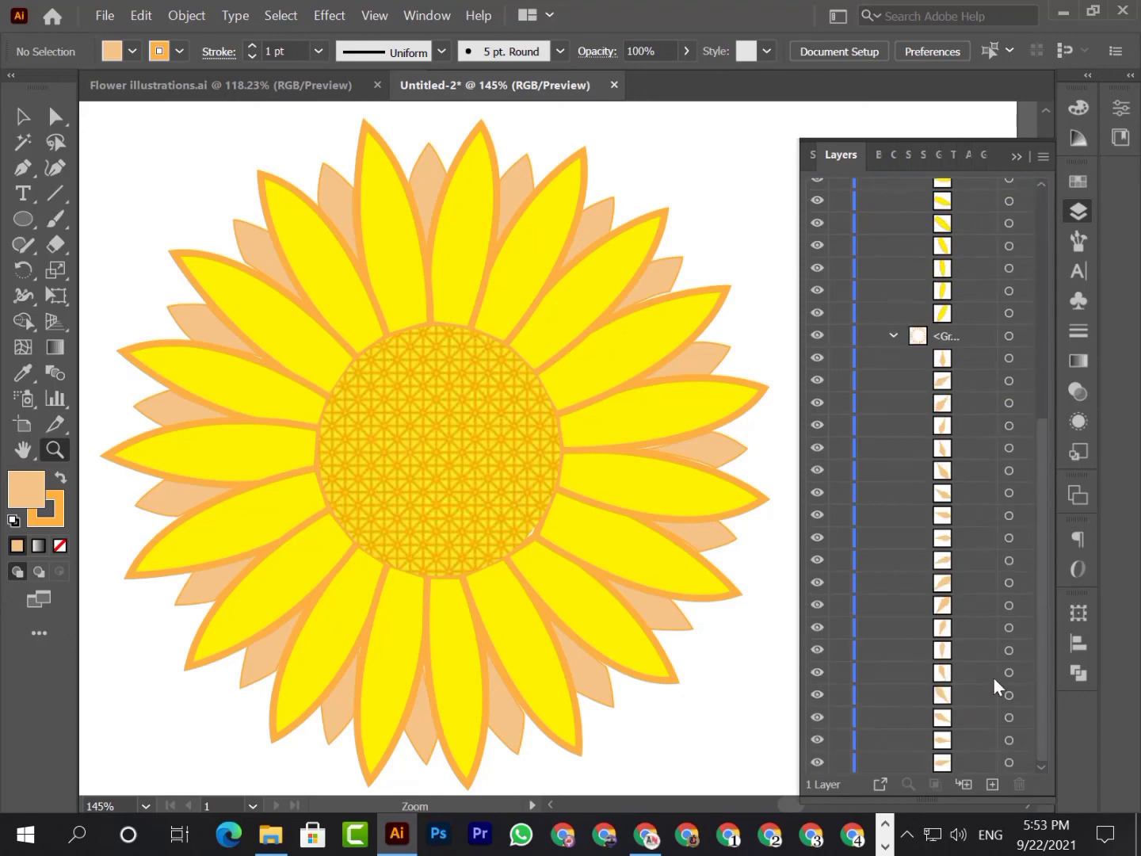
pyautogui.scroll(6, 992, 676)
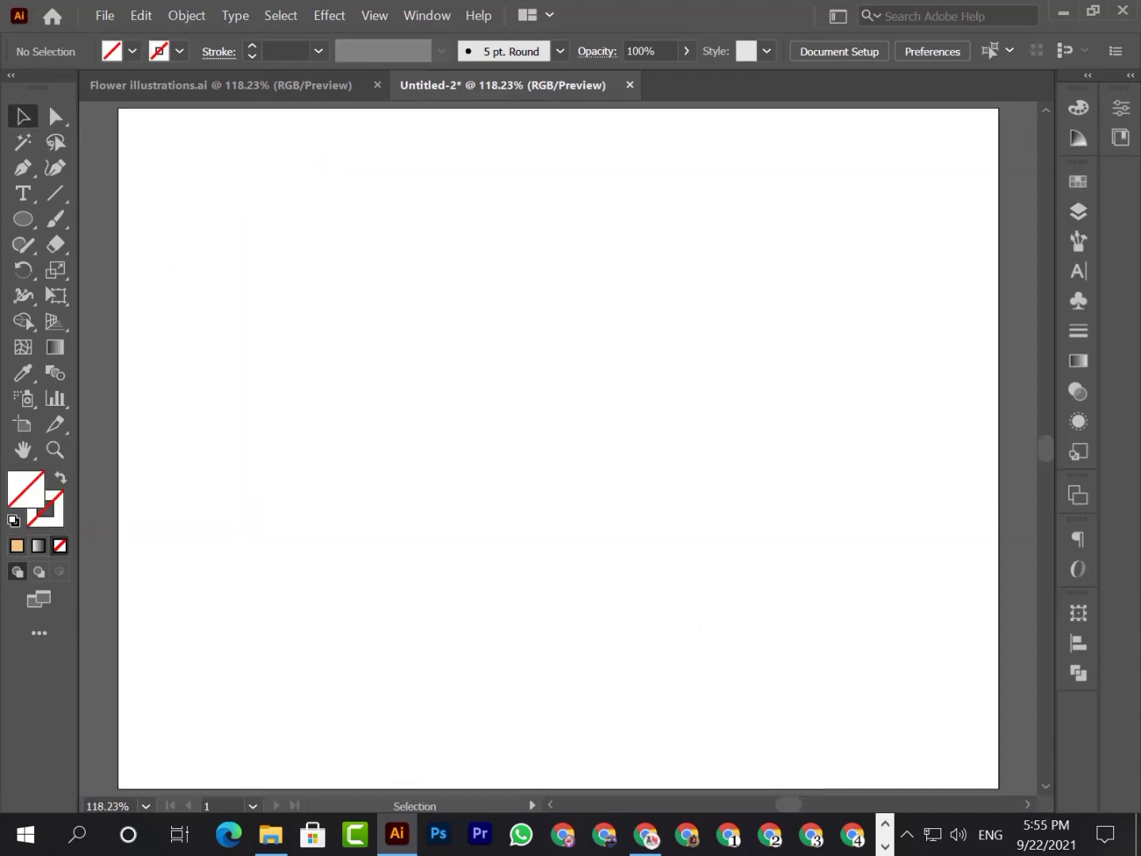
# - Bring back the patterned centre circle and the full ring of pale orange back petals, one by one clockwise from the bottom
pyautogui.hotkey('ctrl', 'v')
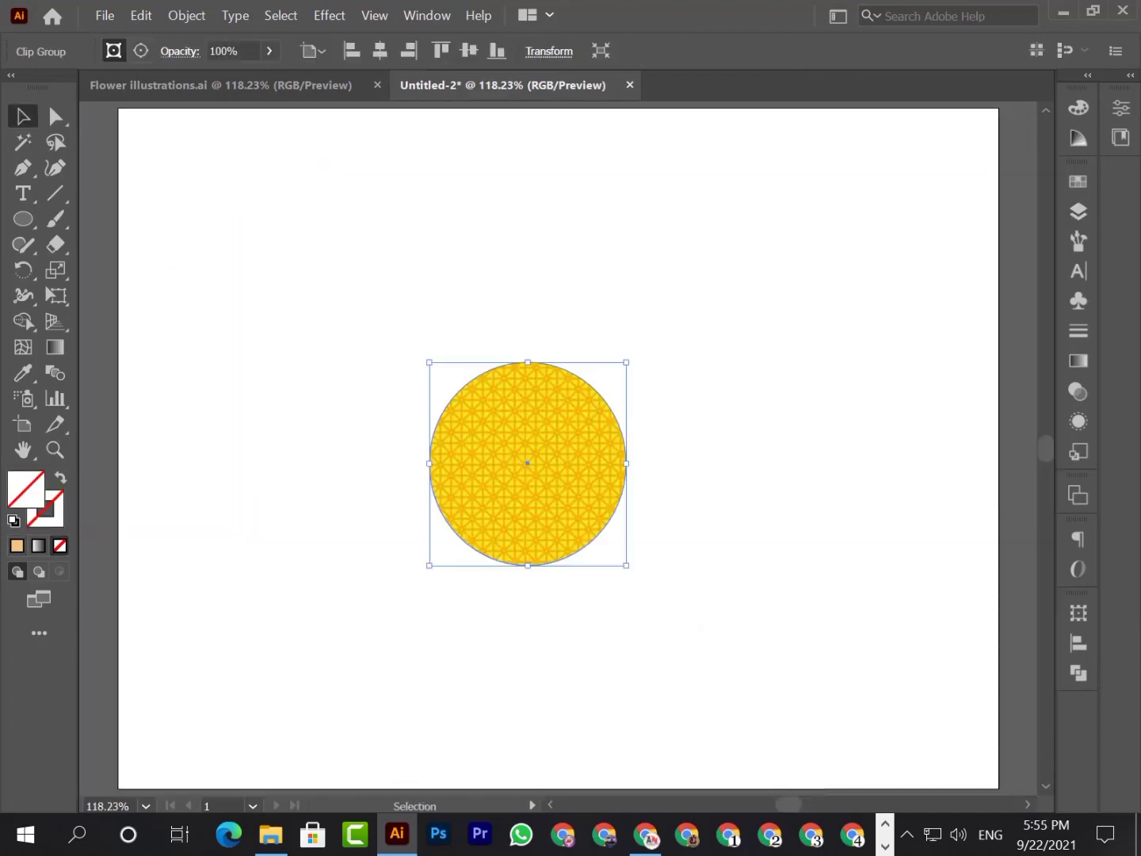
pyautogui.hotkey('ctrl', 'z')
pyautogui.hotkey('ctrl', 'z')
pyautogui.hotkey('ctrl', 'z')
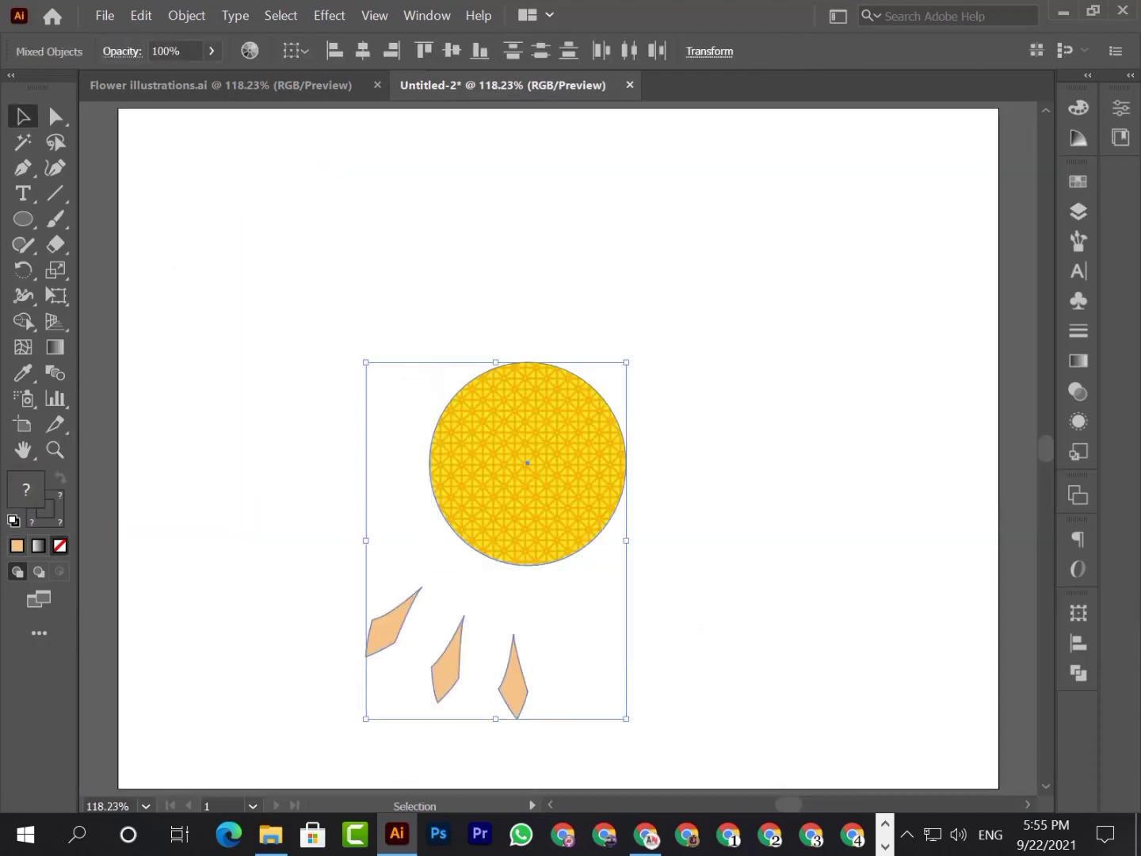
pyautogui.hotkey('ctrl', 'z')
pyautogui.hotkey('ctrl', 'z')
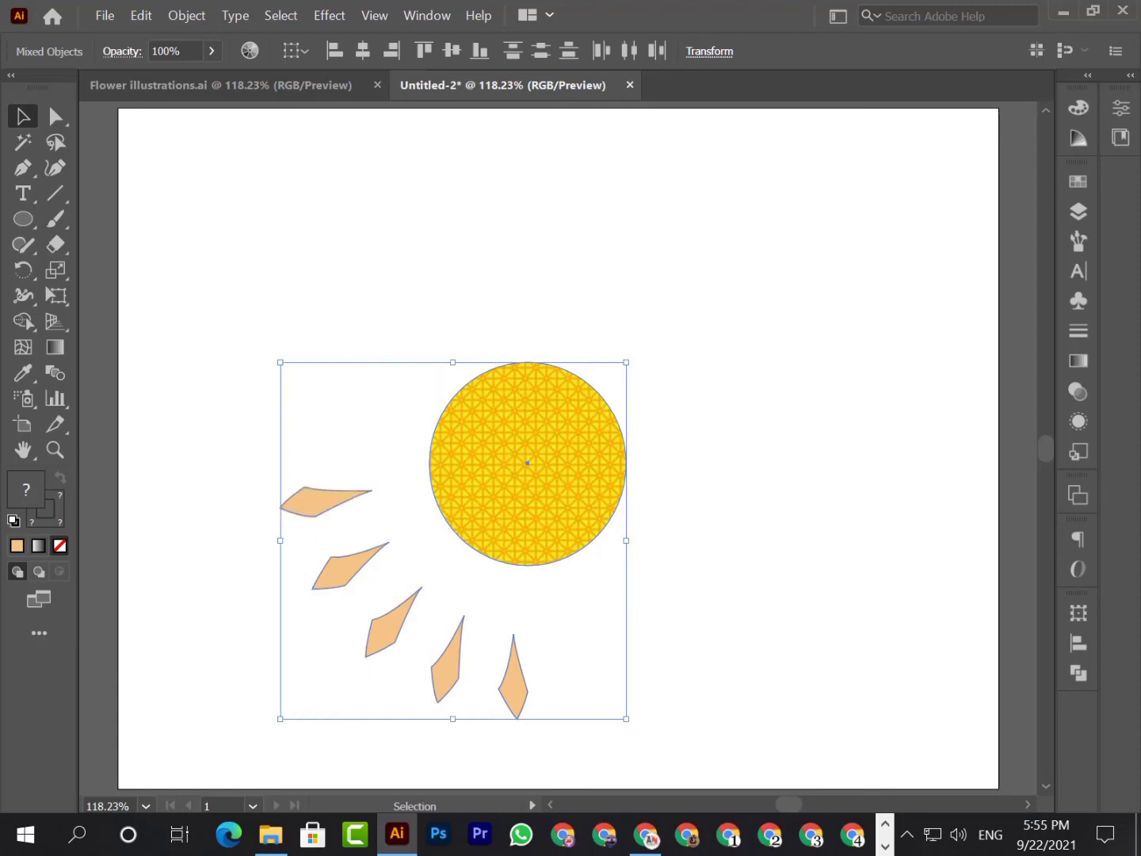
pyautogui.hotkey('ctrl', 'd')
pyautogui.hotkey('ctrl', 'd')
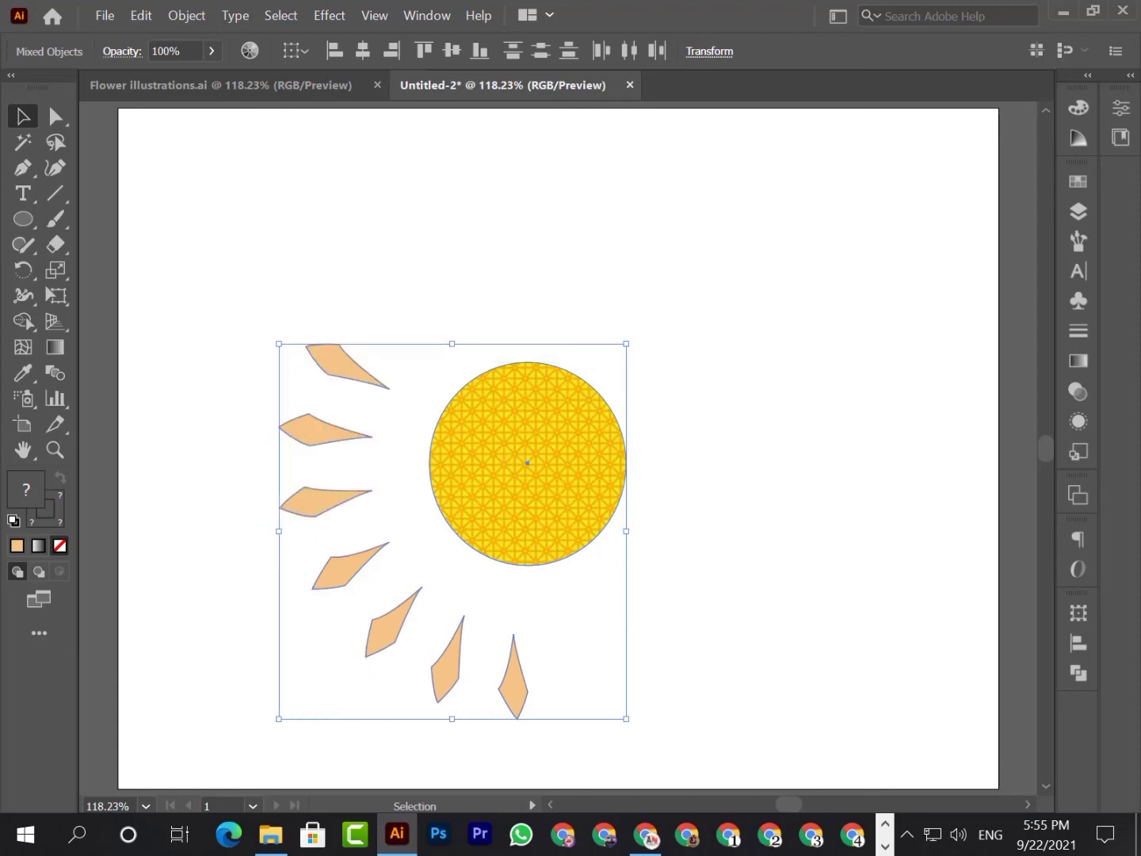
pyautogui.hotkey('ctrl', 'd')
pyautogui.hotkey('ctrl', 'd')
pyautogui.hotkey('ctrl', 'd')
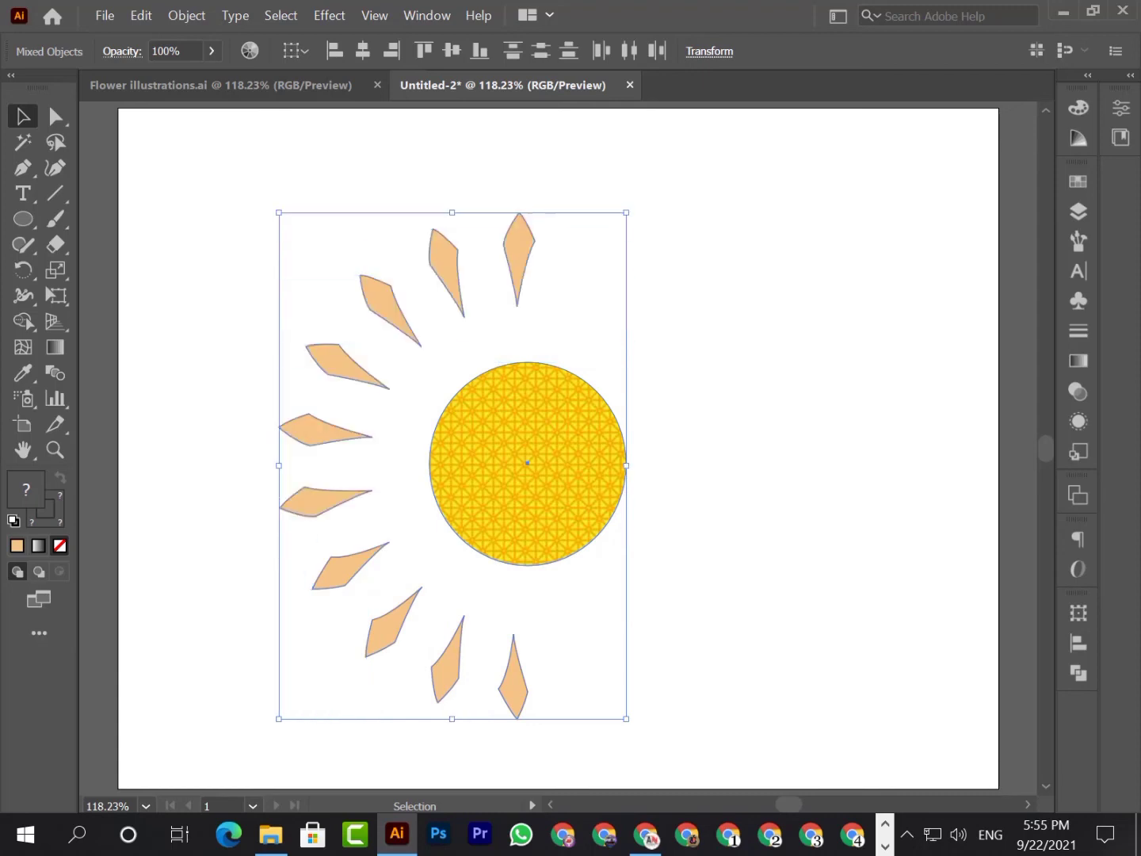
pyautogui.hotkey('ctrl', 'd')
pyautogui.hotkey('ctrl', 'd')
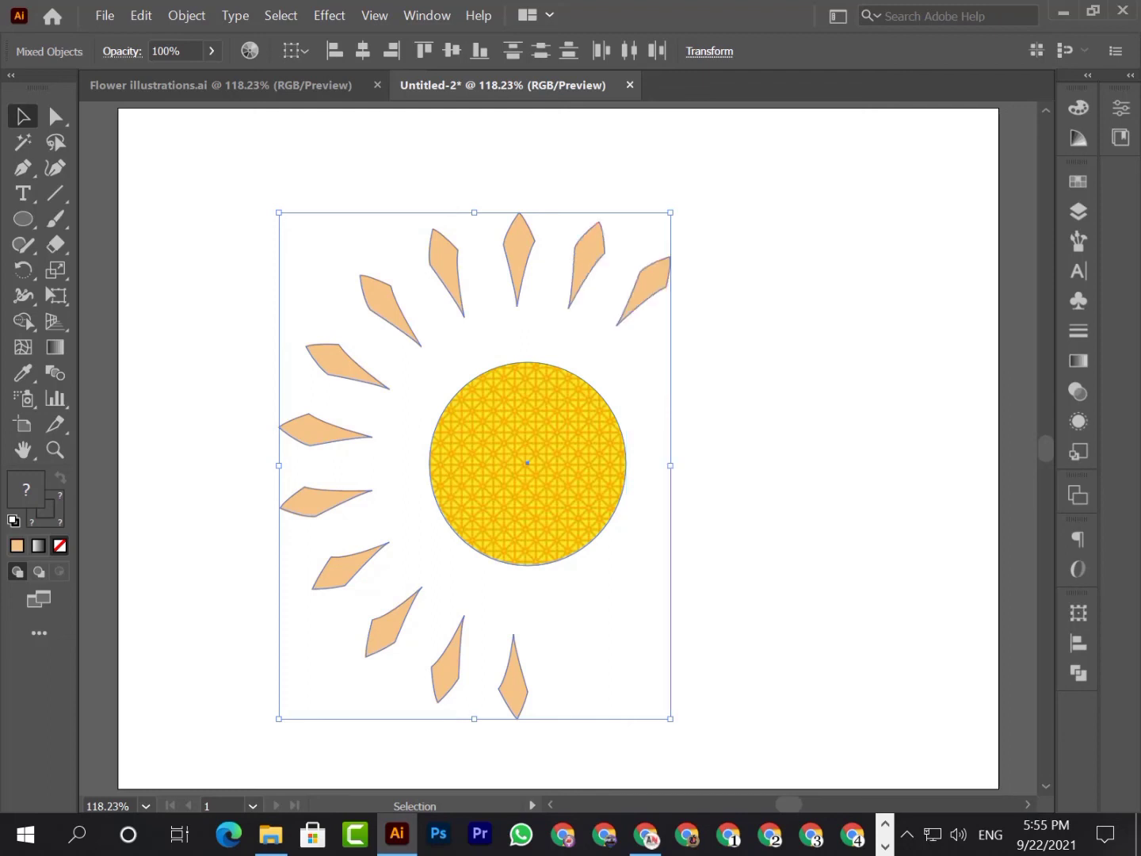
pyautogui.hotkey('ctrl', 'd')
pyautogui.hotkey('ctrl', 'd')
pyautogui.hotkey('ctrl', 'd')
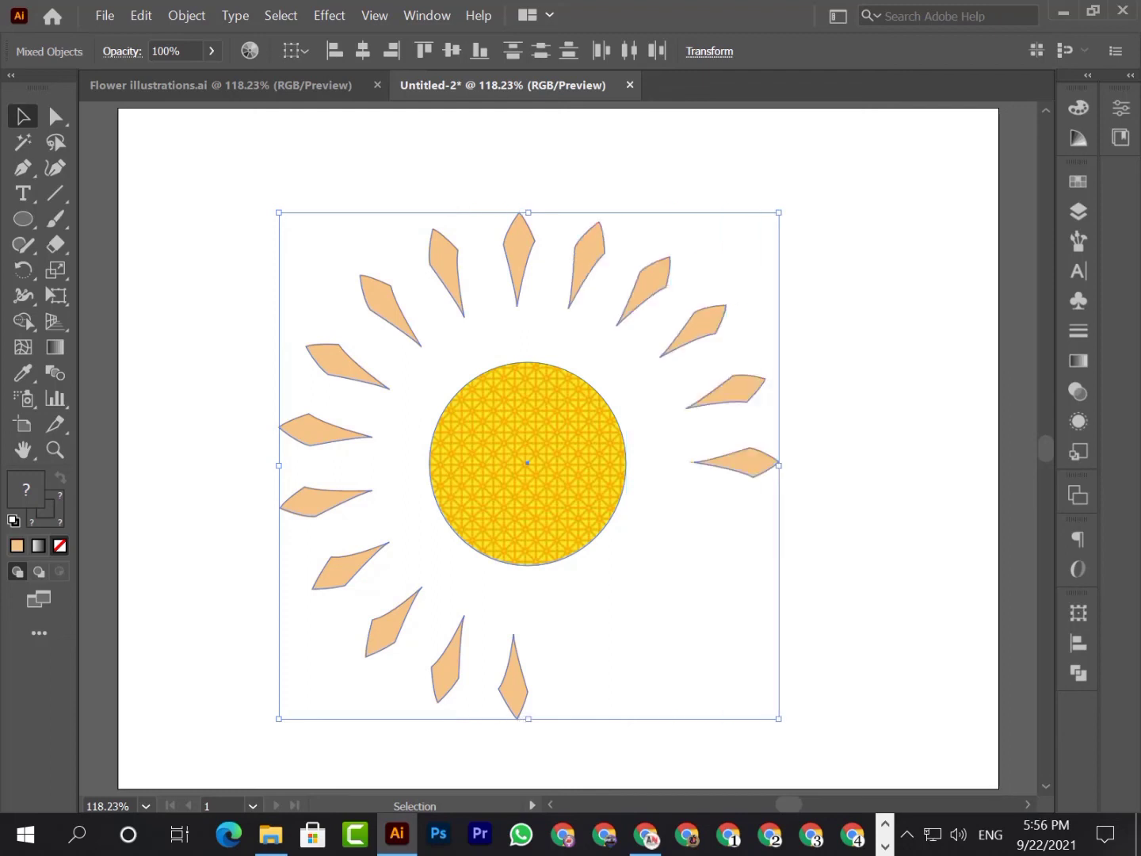
pyautogui.hotkey('ctrl', 'd')
pyautogui.hotkey('ctrl', 'd')
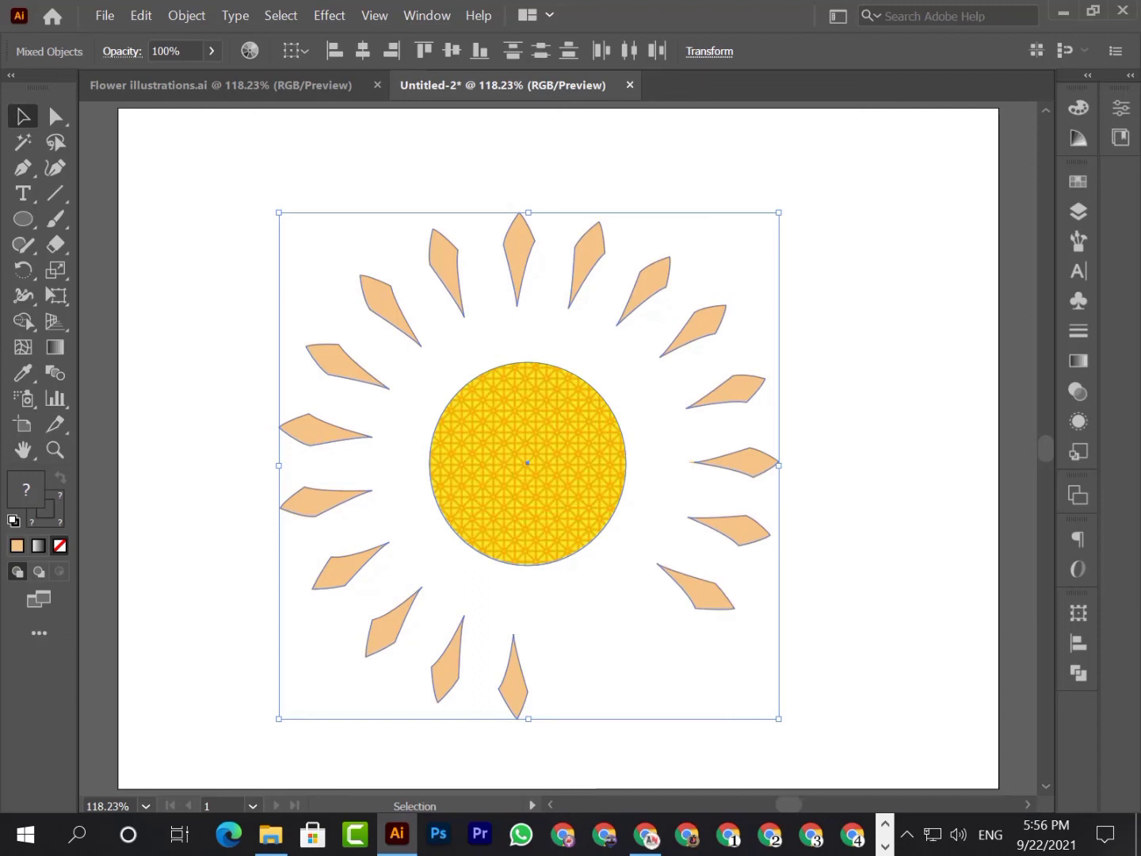
pyautogui.hotkey('ctrl', 'd')
pyautogui.hotkey('ctrl', 'd')
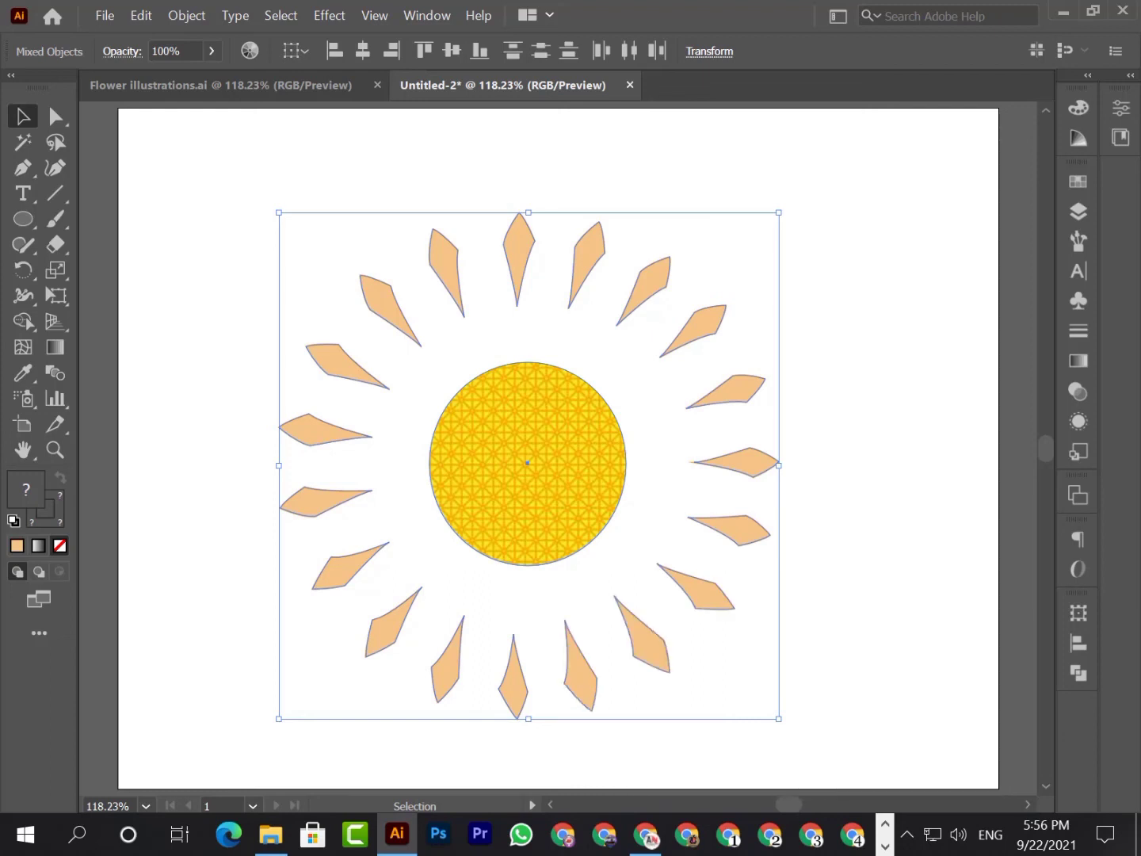
# - Bring back the full ring of yellow front petals one by one clockwise from the bottom, group them and clear the selection
pyautogui.hotkey('ctrl', 'z')
pyautogui.hotkey('ctrl', 'd')
pyautogui.hotkey('ctrl', 'd')
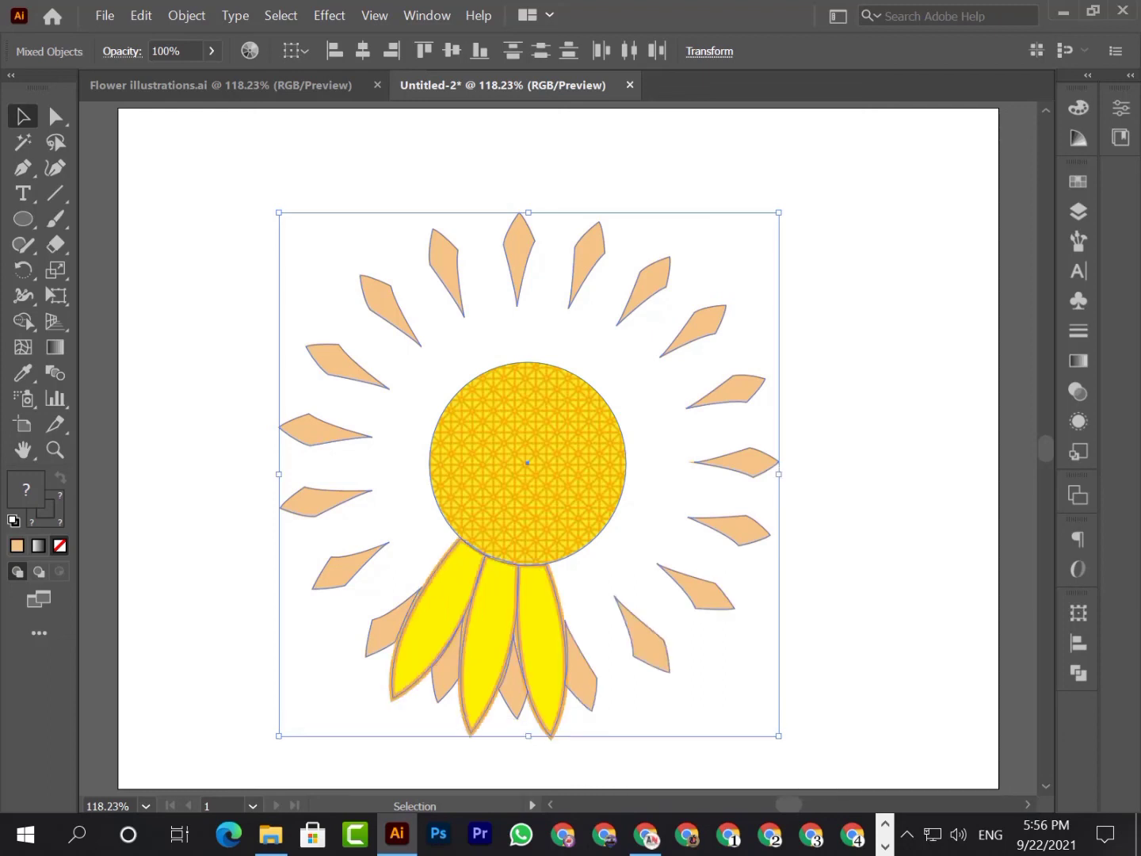
pyautogui.hotkey('ctrl', 'd')
pyautogui.hotkey('ctrl', 'd')
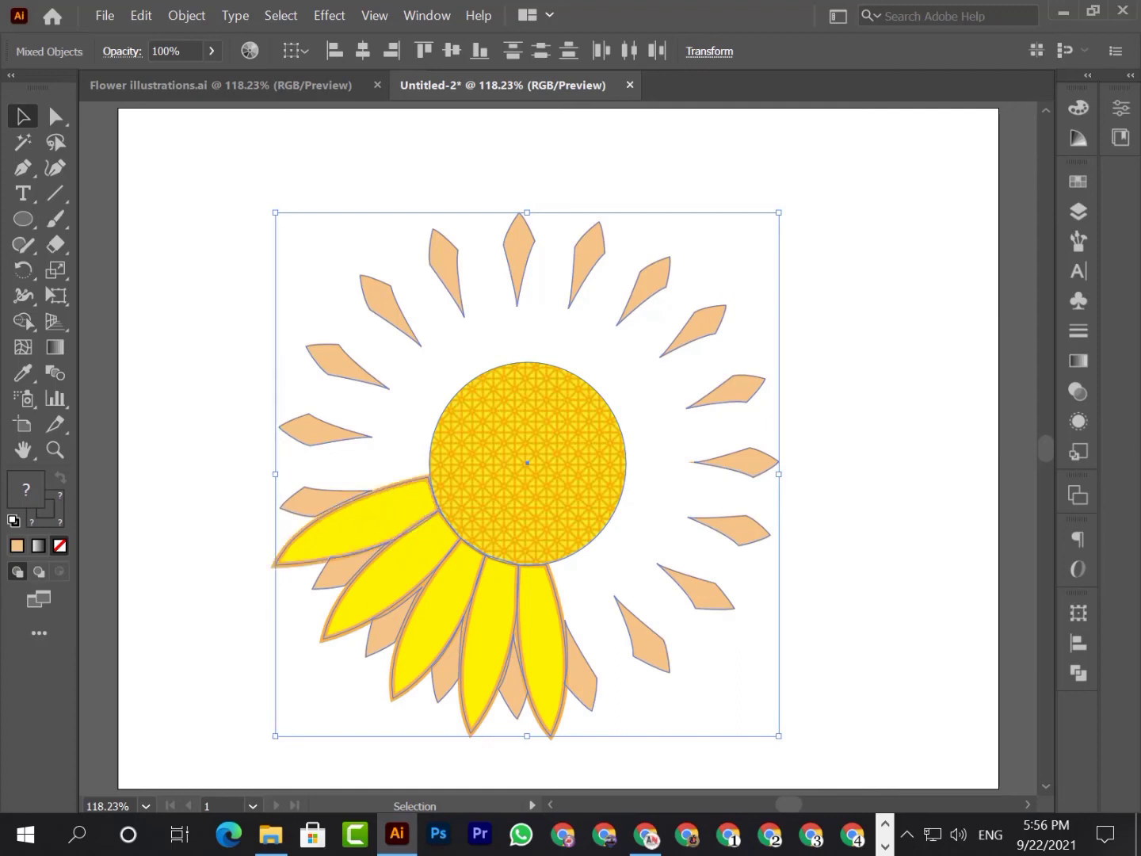
pyautogui.hotkey('ctrl', 'd')
pyautogui.hotkey('ctrl', 'd')
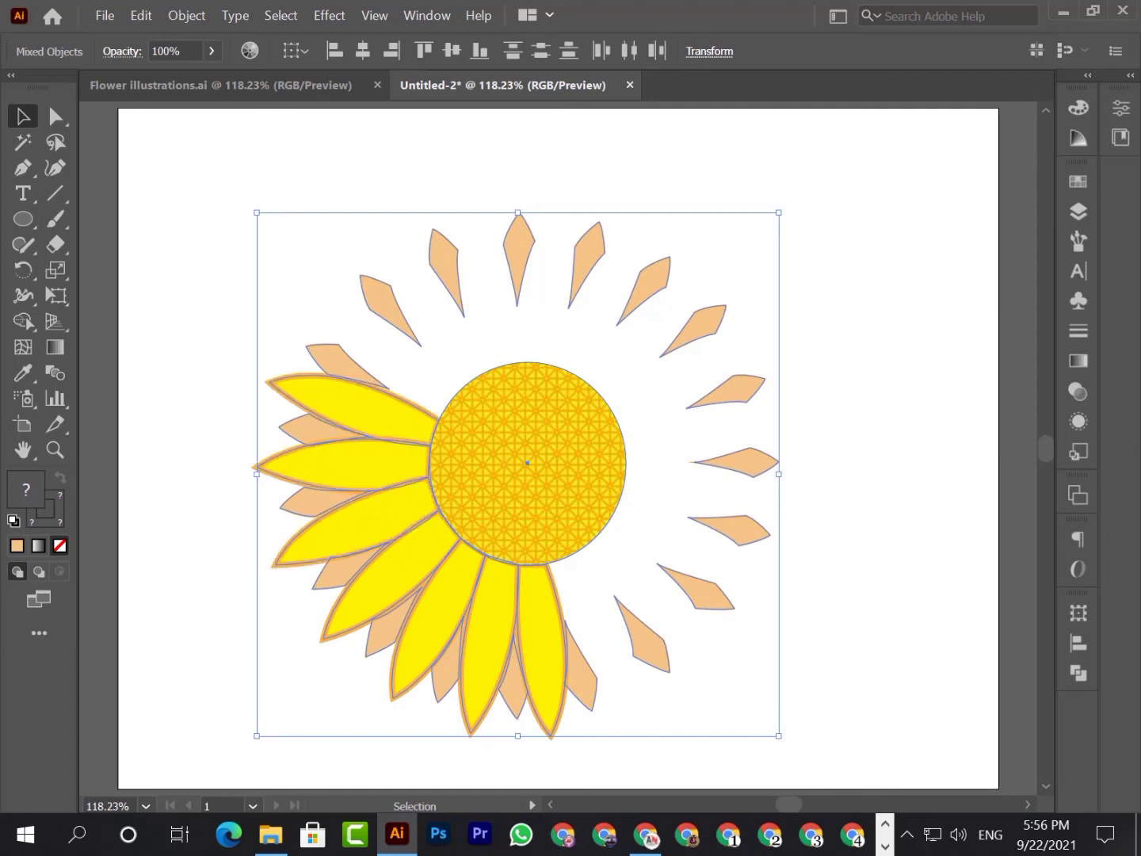
pyautogui.hotkey('ctrl', 'd')
pyautogui.hotkey('ctrl', 'd')
pyautogui.hotkey('ctrl', 'd')
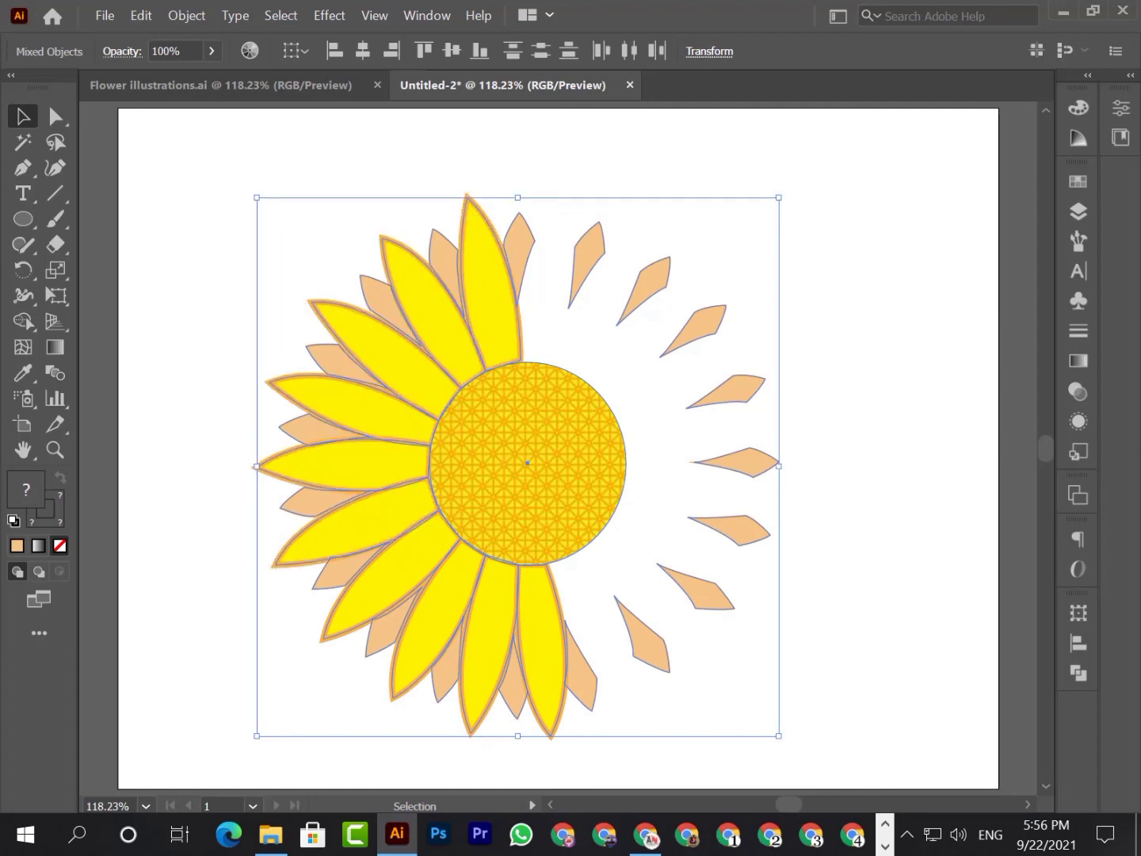
pyautogui.hotkey('ctrl', 'd')
pyautogui.hotkey('ctrl', 'd')
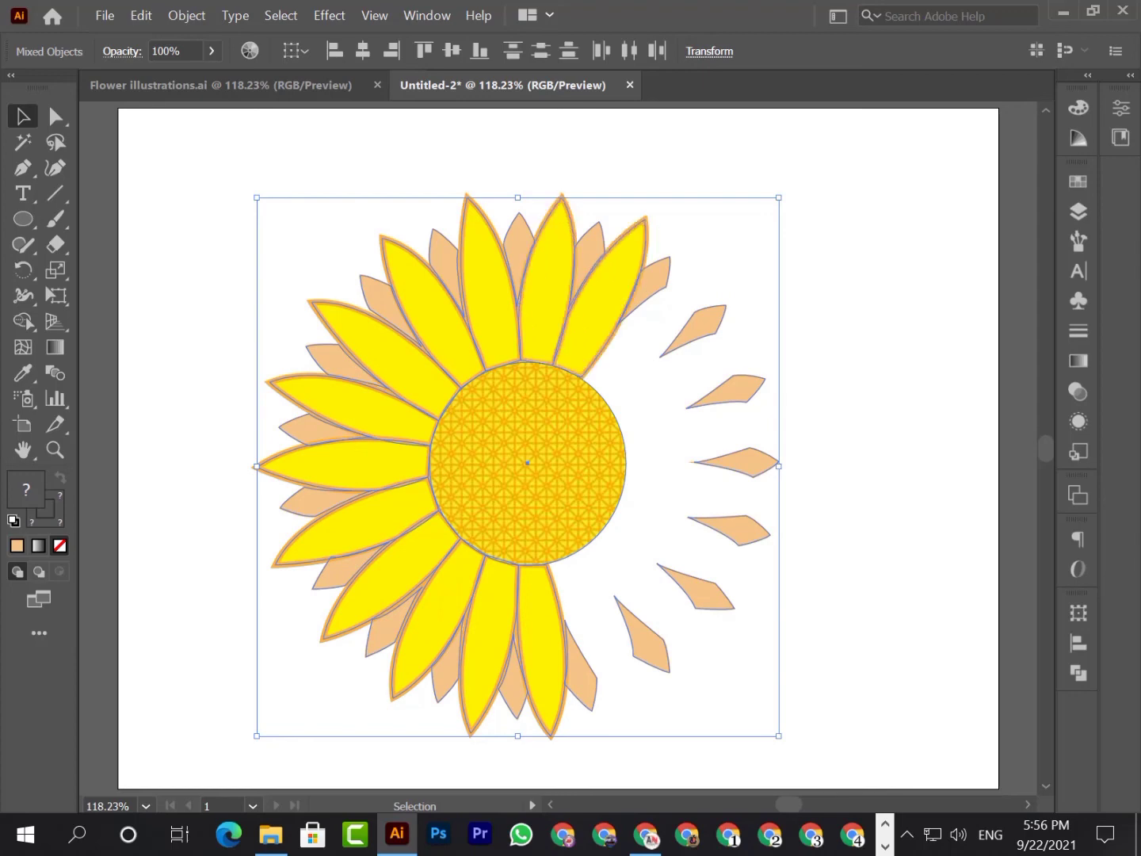
pyautogui.hotkey('ctrl', 'd')
pyautogui.hotkey('ctrl', 'd')
pyautogui.hotkey('ctrl', 'd')
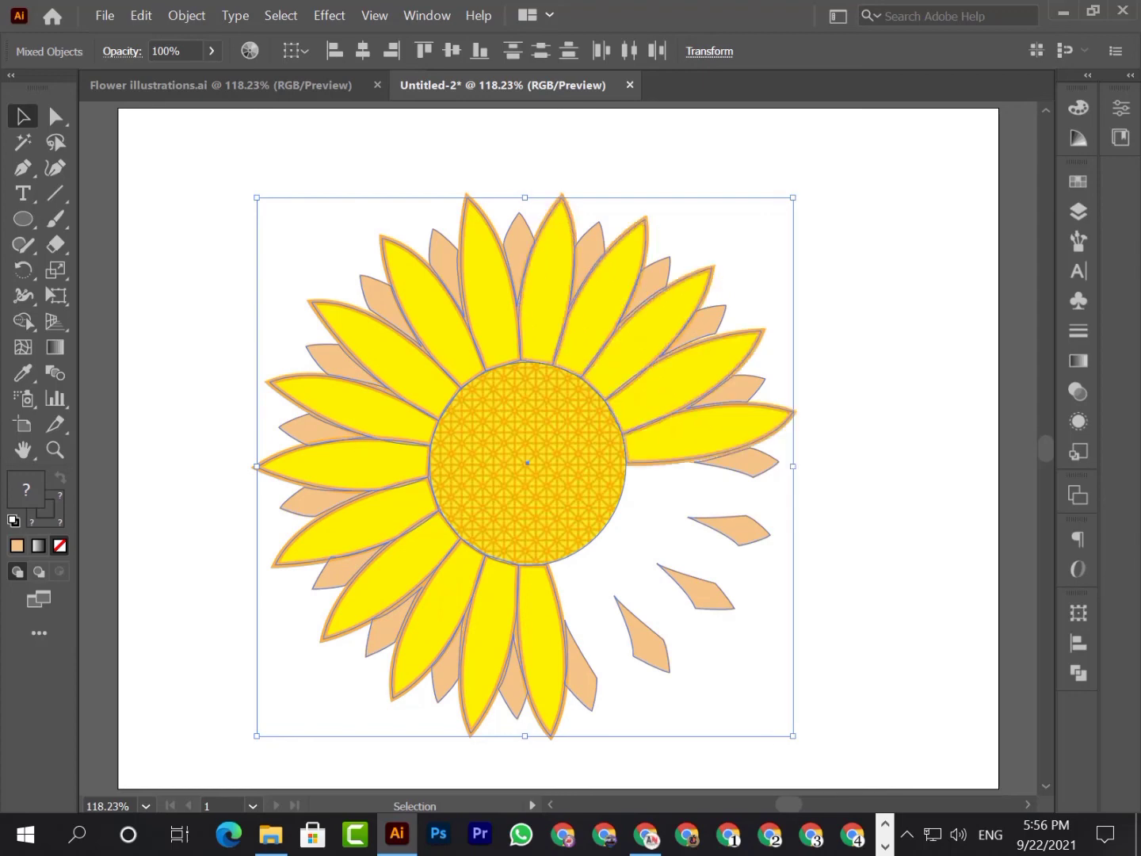
pyautogui.hotkey('ctrl', 'd')
pyautogui.hotkey('ctrl', 'd')
pyautogui.hotkey('ctrl', 'd')
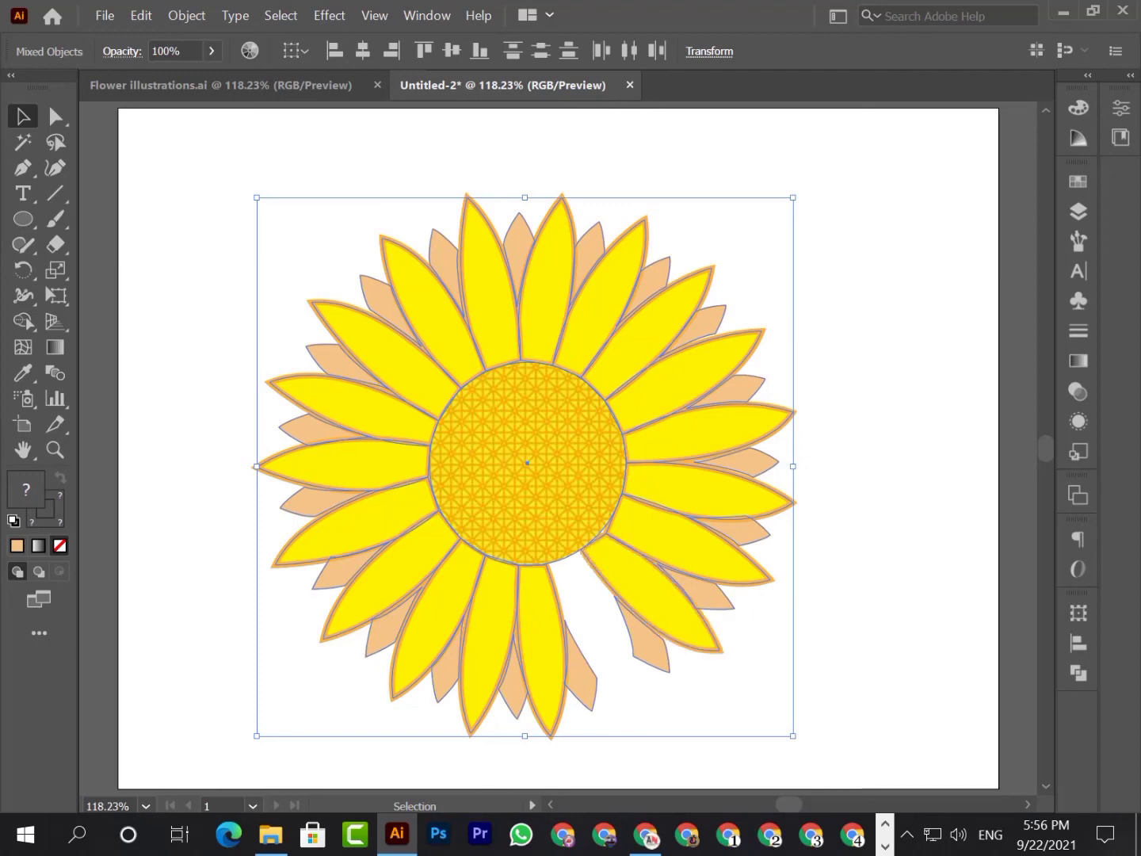
pyautogui.hotkey('ctrl', 'd')
pyautogui.hotkey('ctrl', 'g')
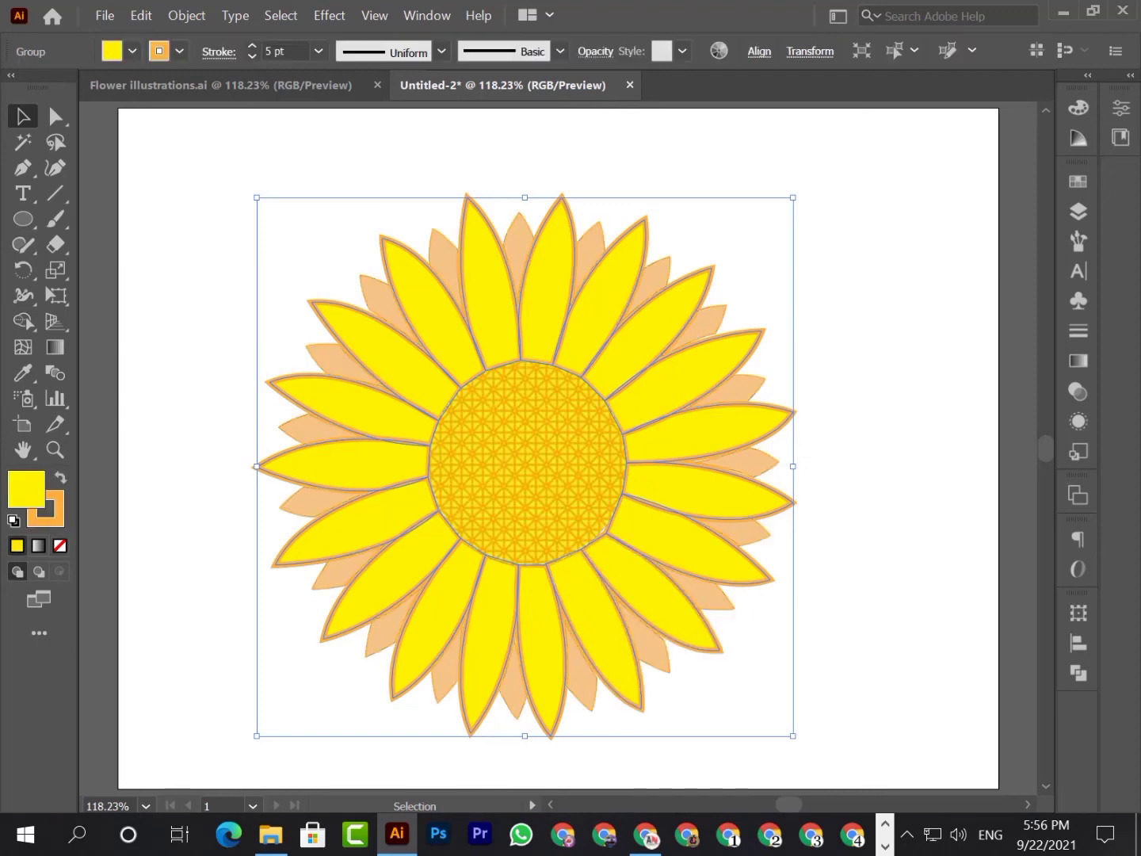
pyautogui.hotkey('ctrl', 'shift', 'a')
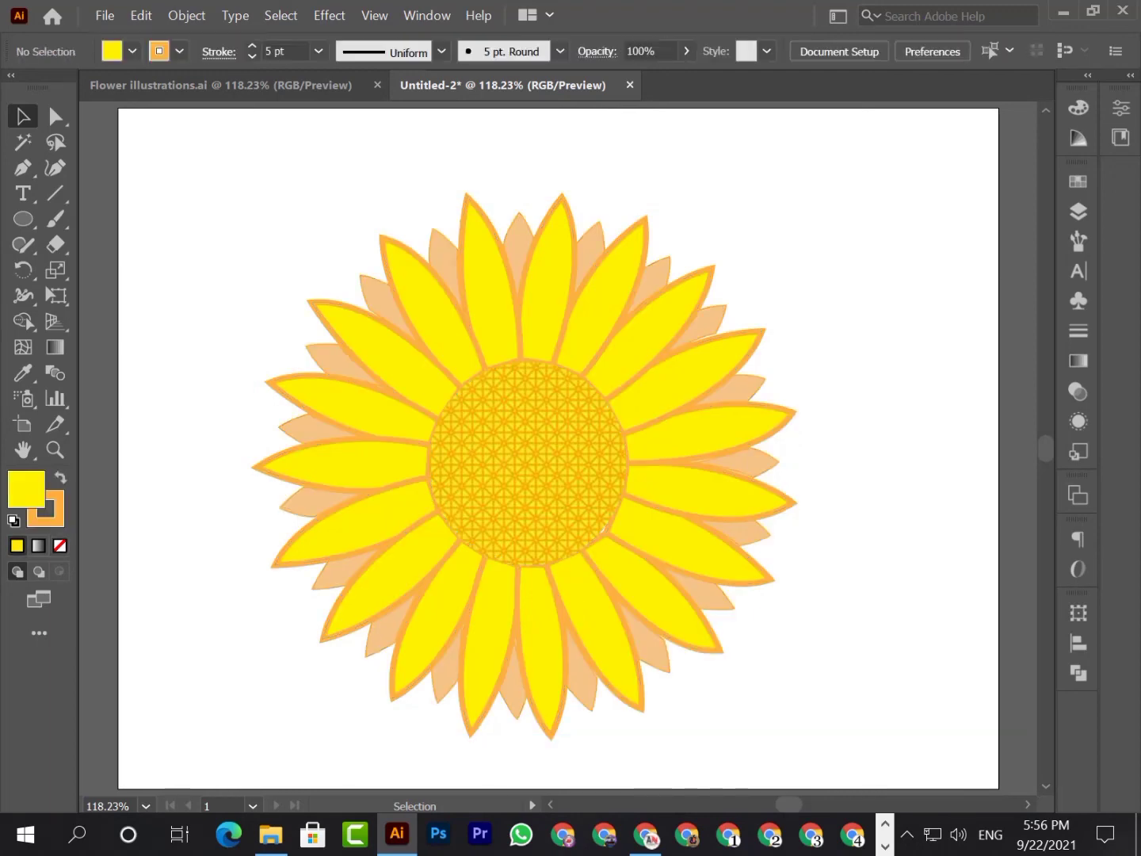